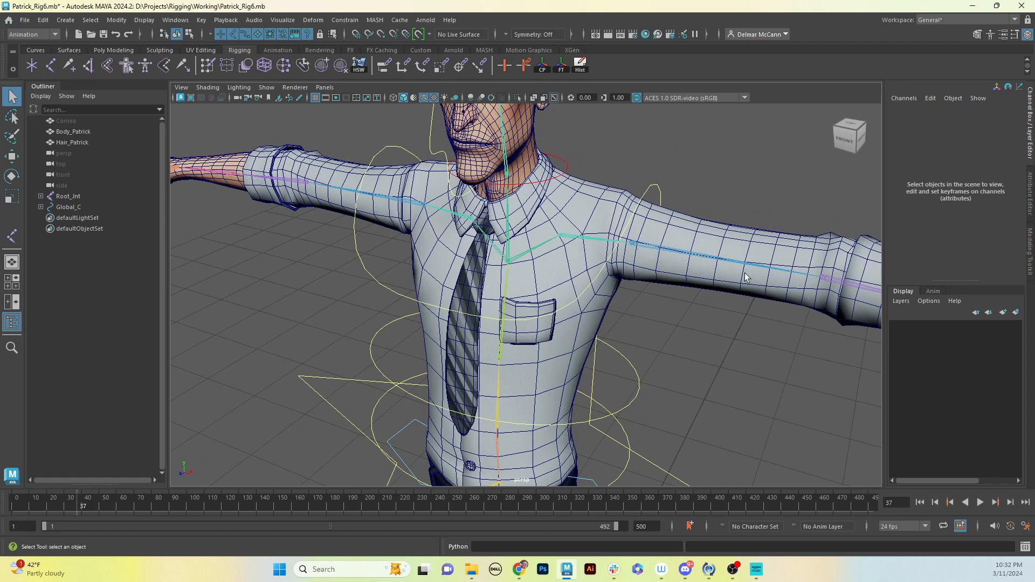
Step: Select the left clavicle joint and examine the rig and its existing controls from the shoulders down to the feet
left_click_drag(747, 276, 611, 213, "alt")
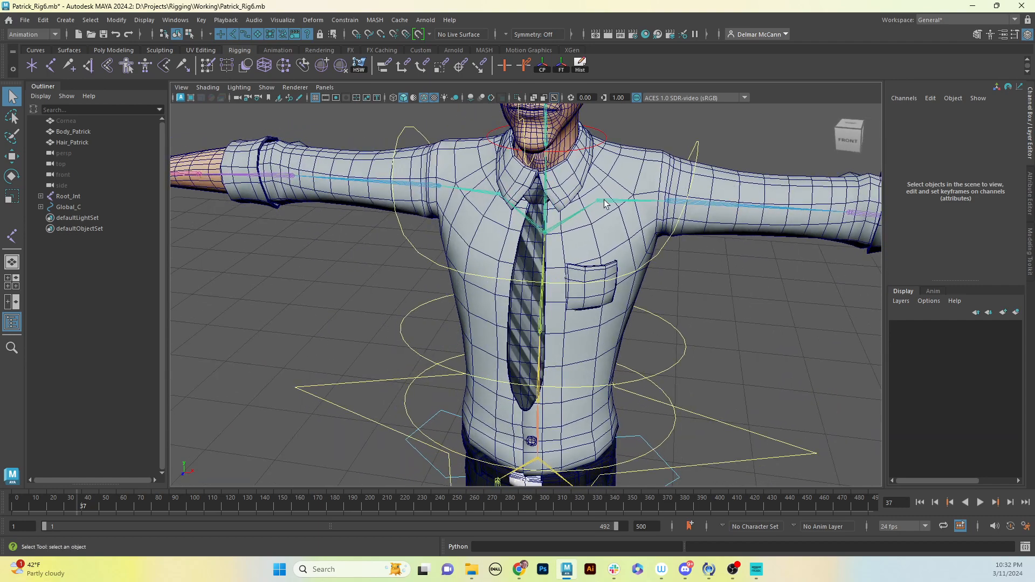
left_click(604, 203)
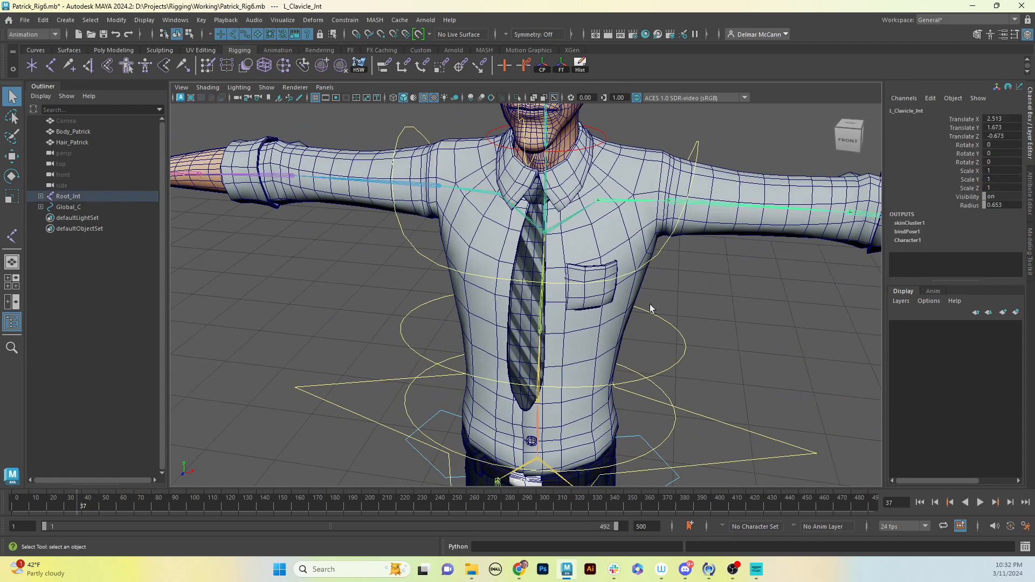
middle_click_drag(700, 329, 696, 220, "alt")
left_click_drag(639, 229, 633, 332, "alt")
right_click_drag(704, 296, 626, 332, "alt")
middle_click_drag(626, 331, 617, 236, "alt")
mouse_move(658, 289)
left_mouse_down("alt")
mouse_move(574, 240)
mouse_move(607, 274)
left_mouse_up("alt")
middle_click_drag(642, 280, 624, 262, "alt")
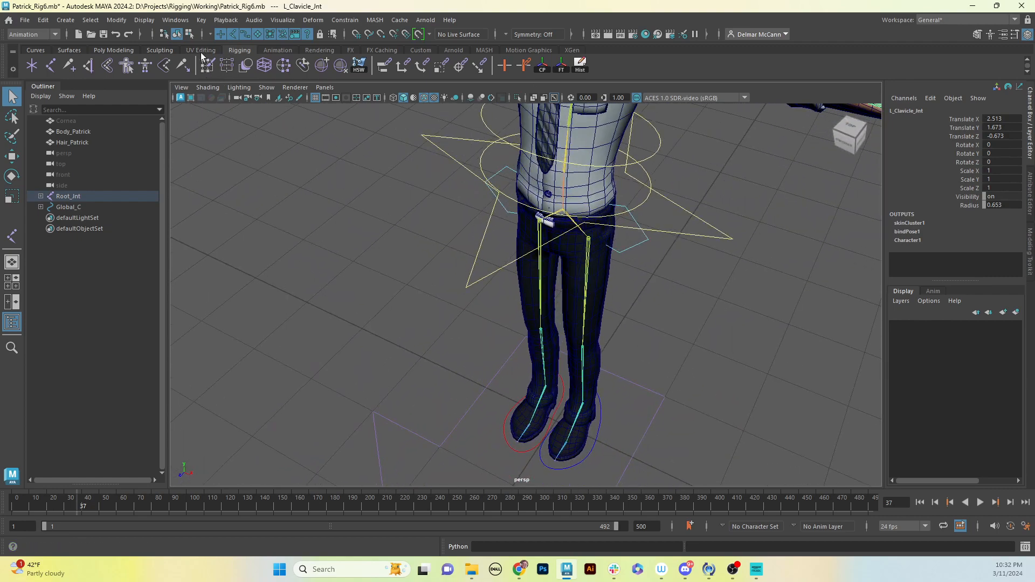
Step: Activate the EP Curve tool, dock its settings, and set the curve degree to 1 Linear
left_click(38, 50)
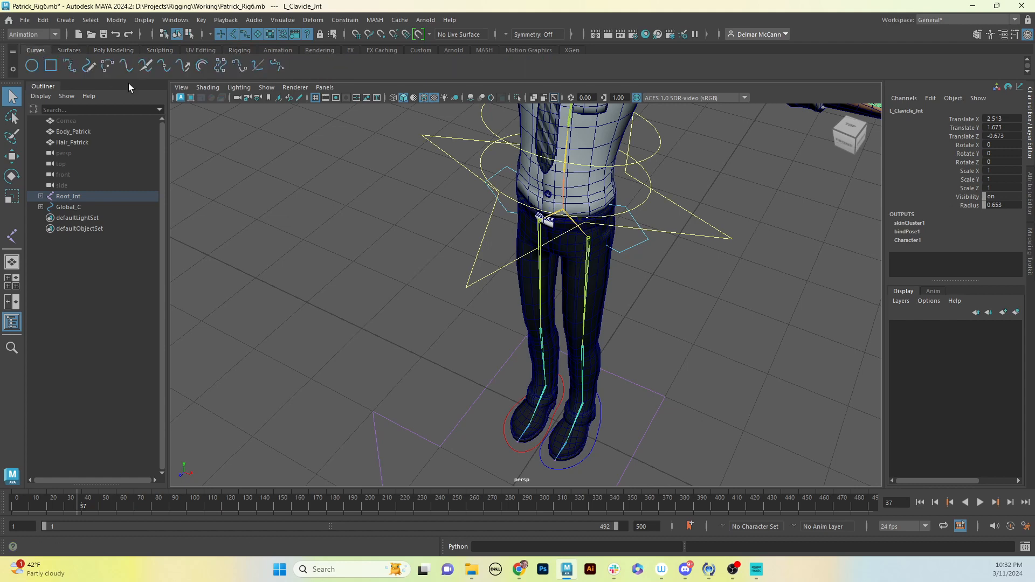
left_click(69, 64)
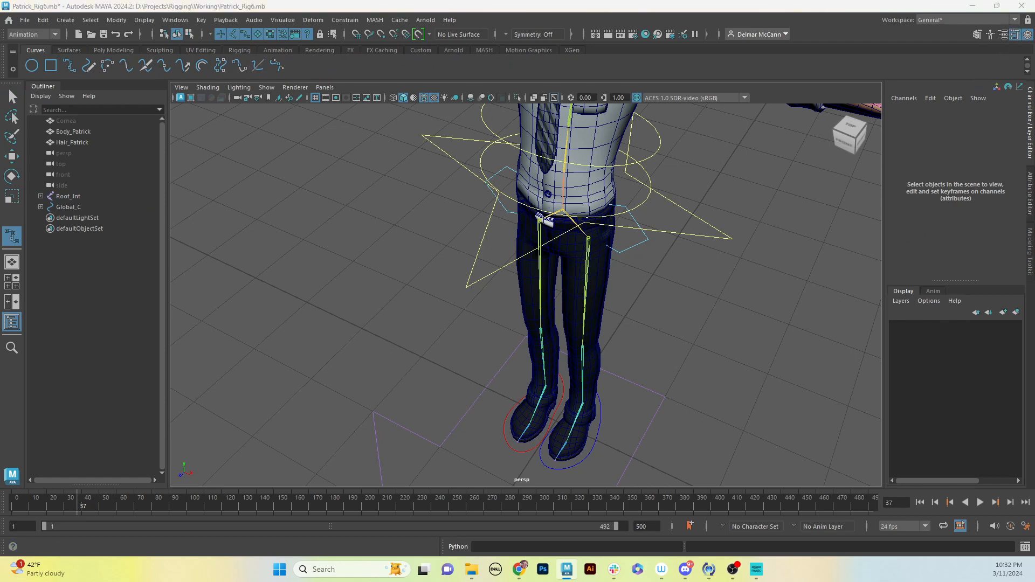
left_click_drag(1034, 178, 830, 270)
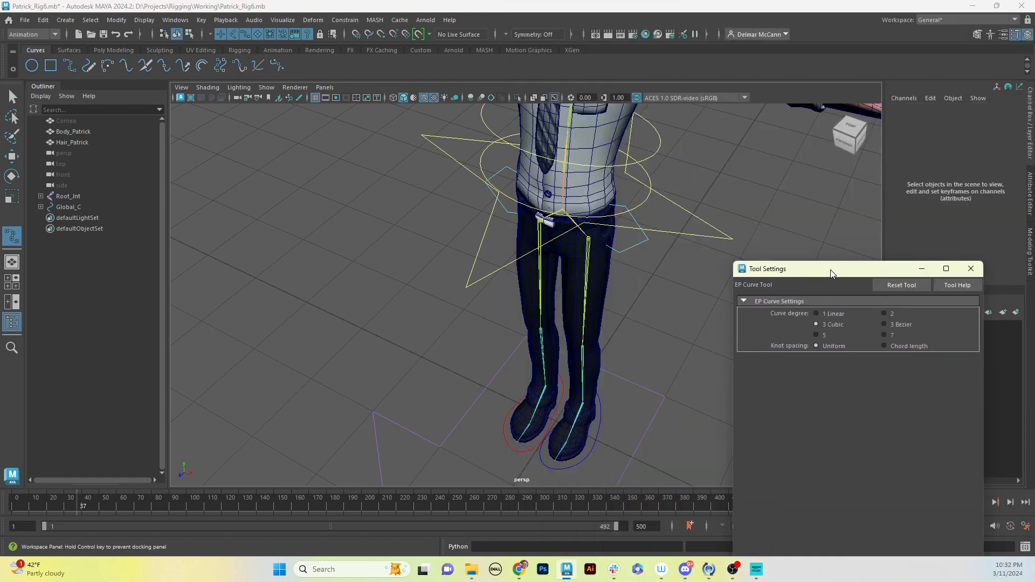
left_click_drag(824, 11, 772, 24)
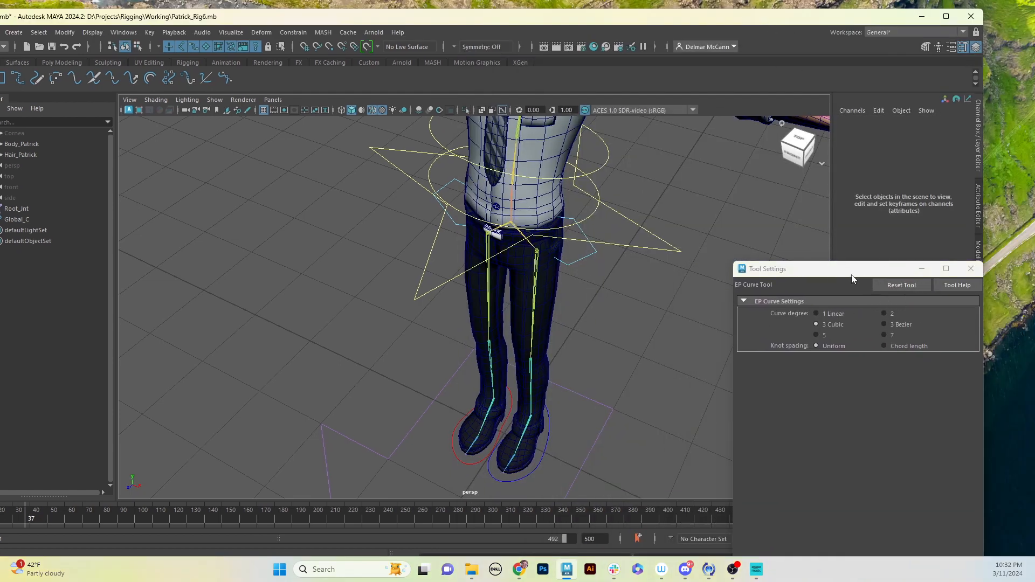
left_click_drag(851, 275, 976, 313)
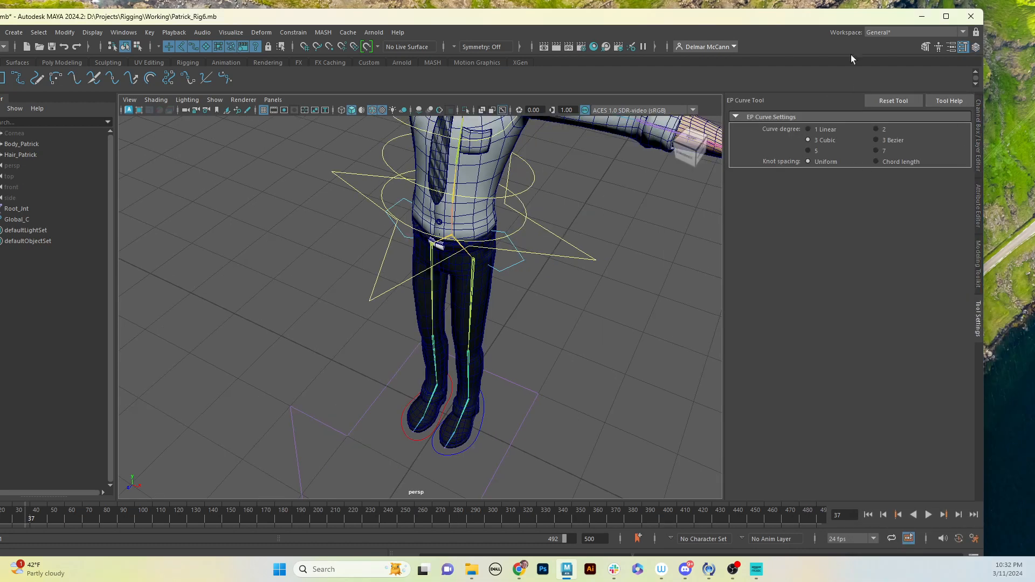
double_click(746, 12)
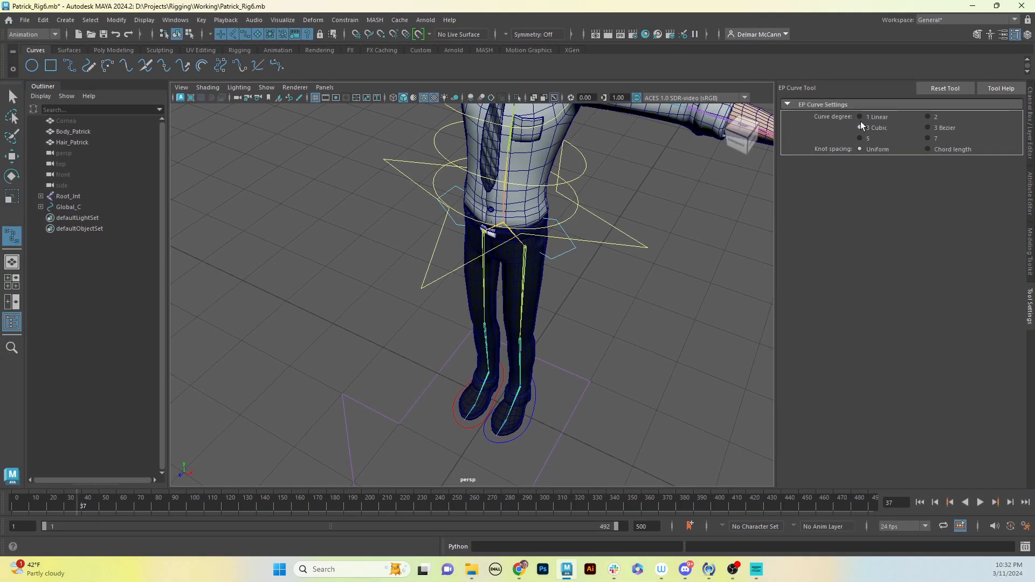
left_click(859, 117)
Step: Draw a grid-snapped linear curve from the world origin outward past the character's left foot, ending in a closed one-cell square
left_click_drag(598, 337, 620, 298, "alt")
middle_click_drag(541, 357, 560, 357, "alt")
key("x")
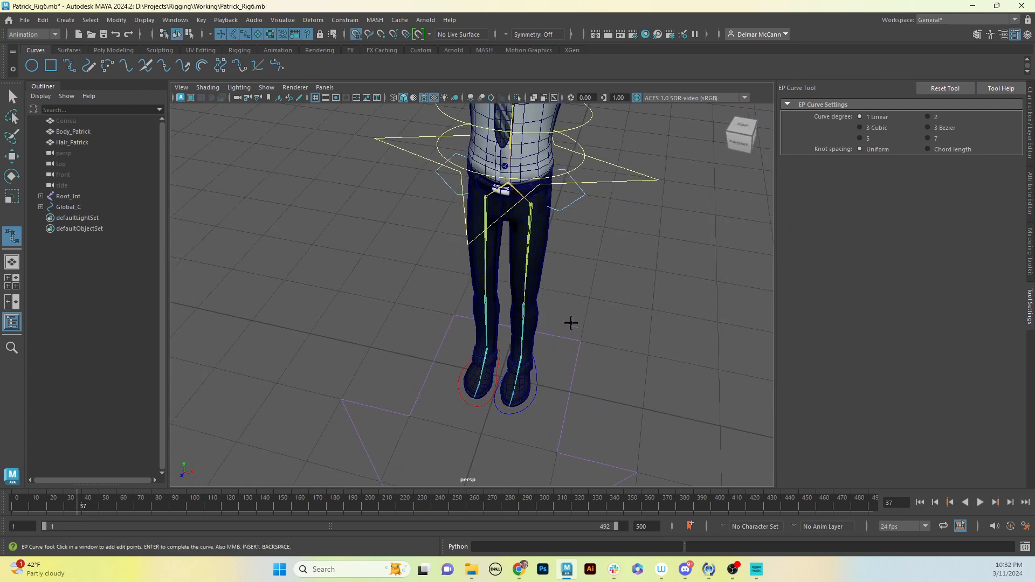
left_click(500, 377)
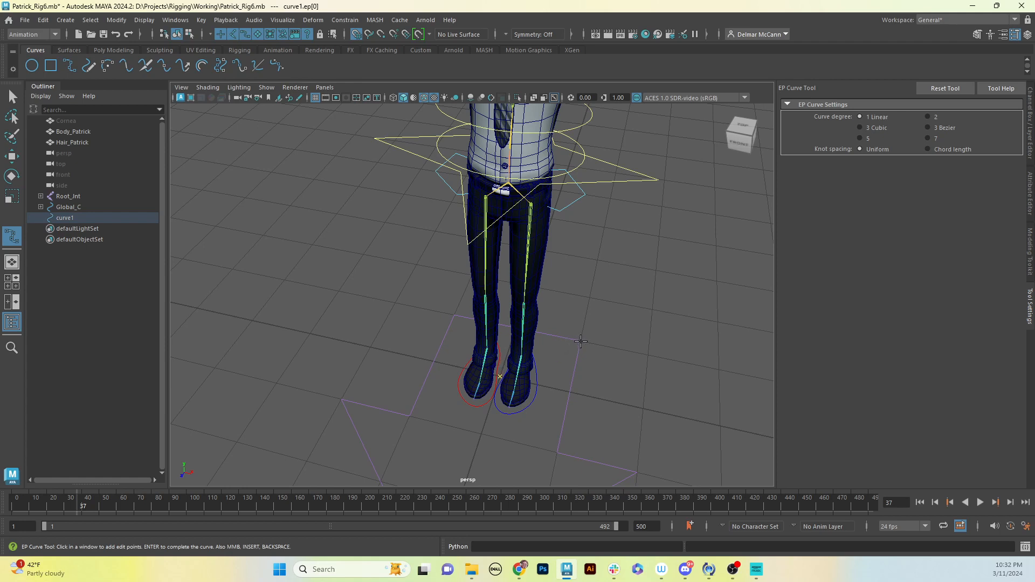
left_click(580, 342)
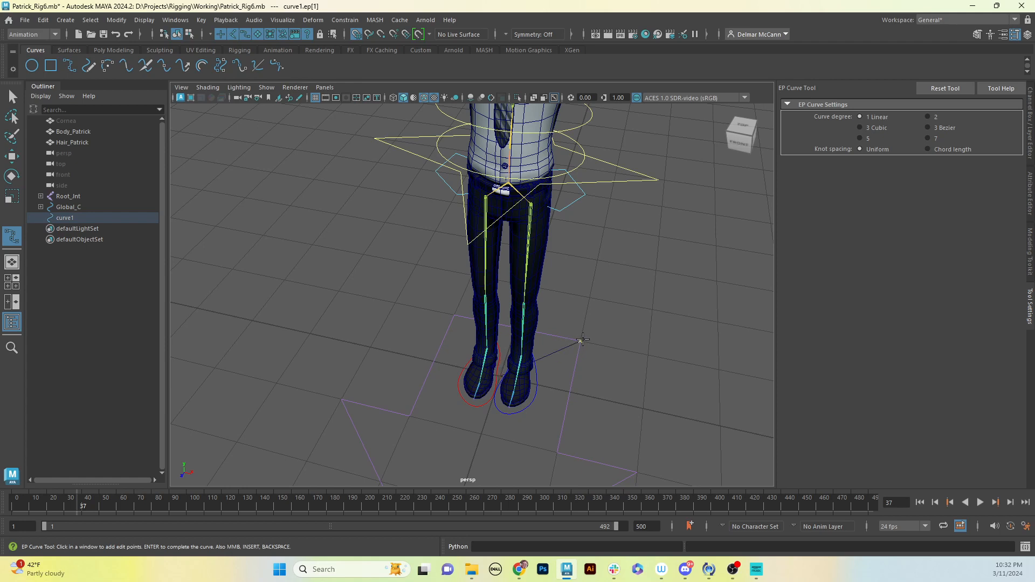
left_click(589, 297)
left_click(652, 309)
key("q")
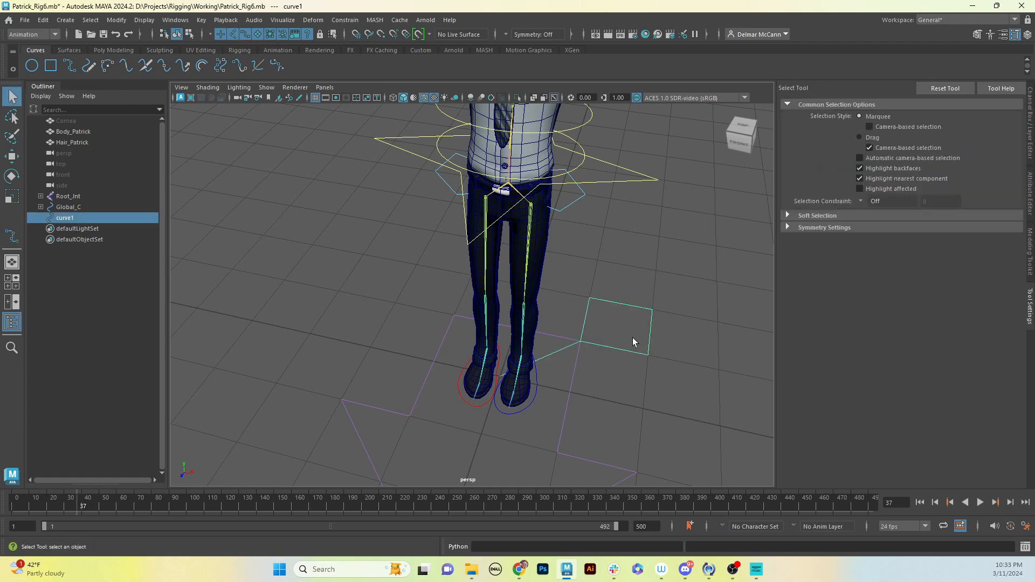
Step: Select all of the new curve's control vertices and set the Scale tool's scale center to Object
left_click_drag(692, 281, 589, 318, "alt")
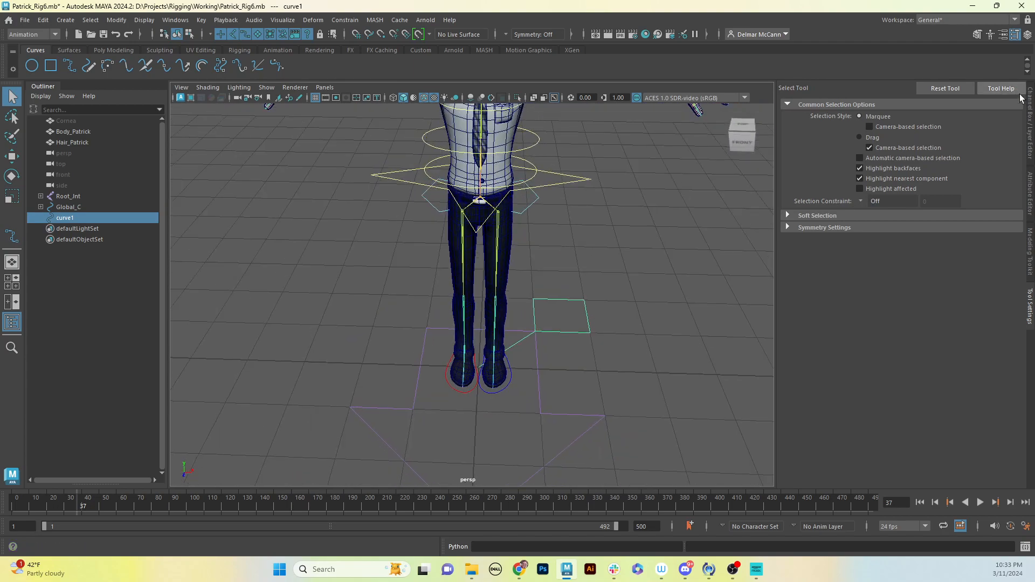
left_click(1029, 112)
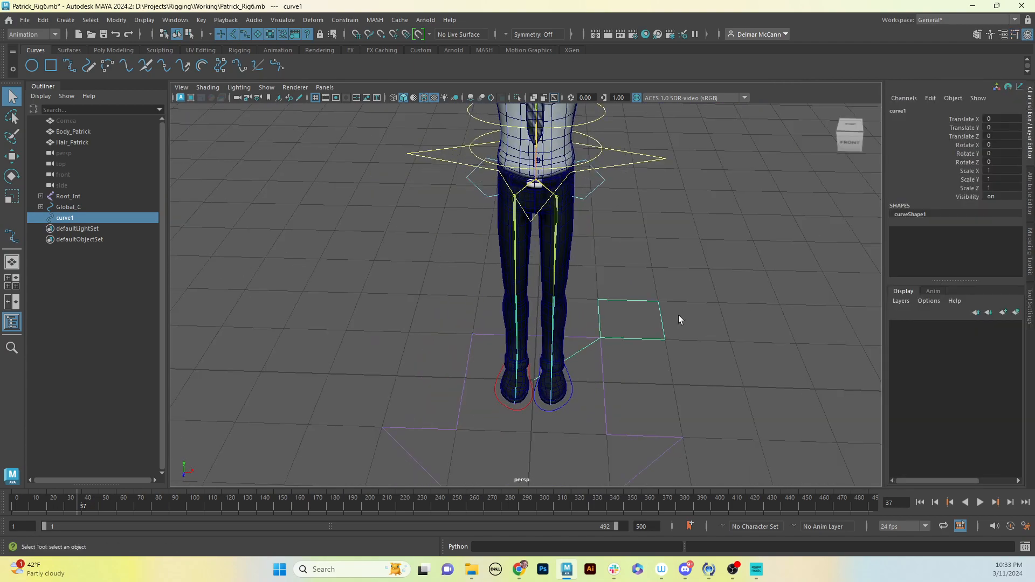
key("F8")
left_click_drag(460, 218, 668, 379)
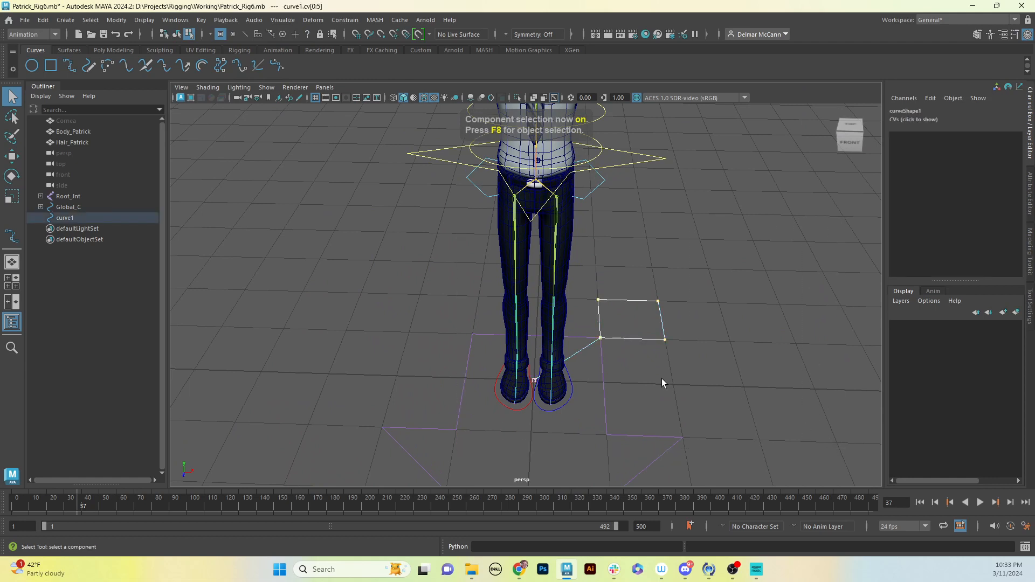
key("r")
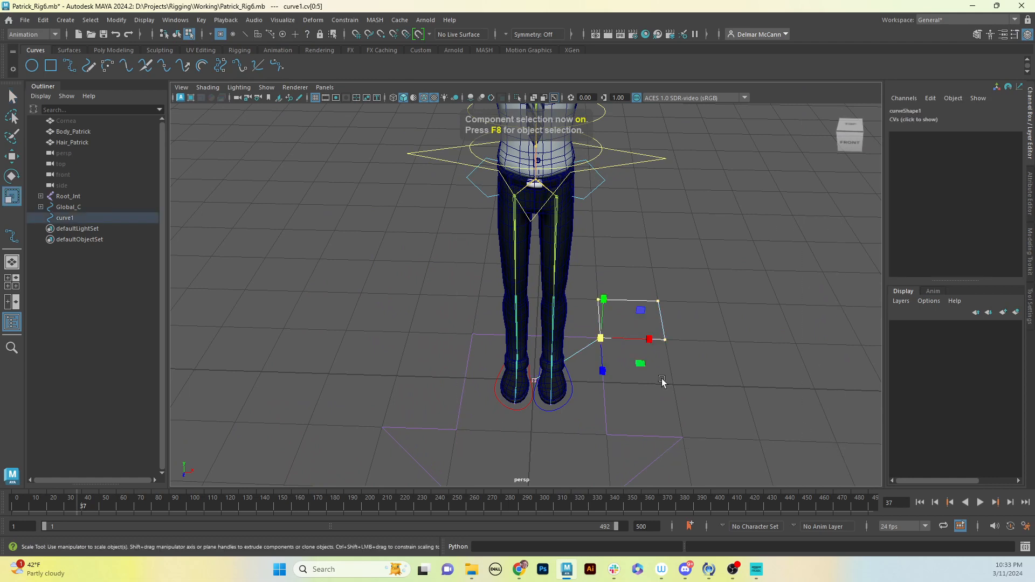
right_click(704, 348, "ctrl+shift")
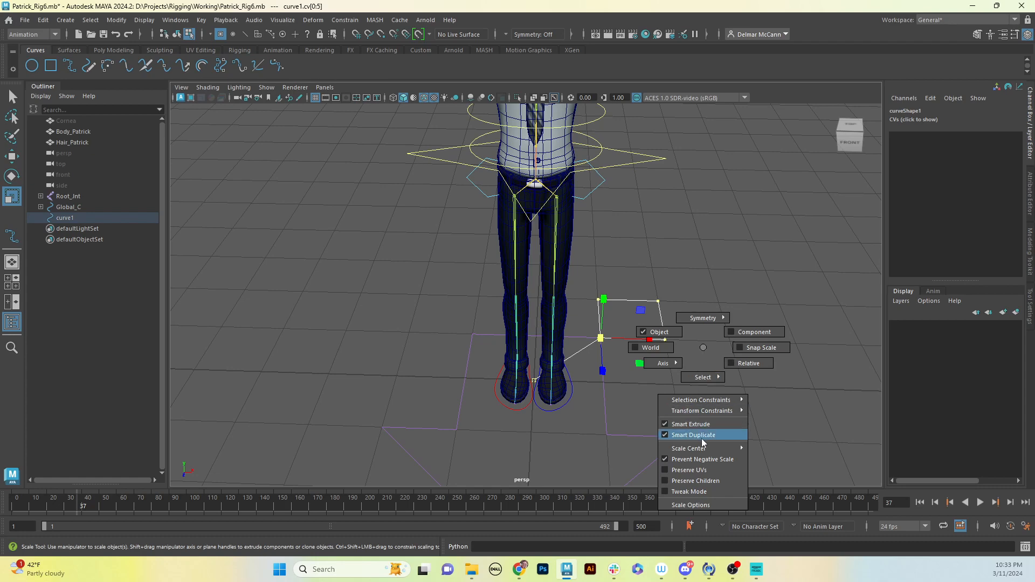
mouse_move(704, 448)
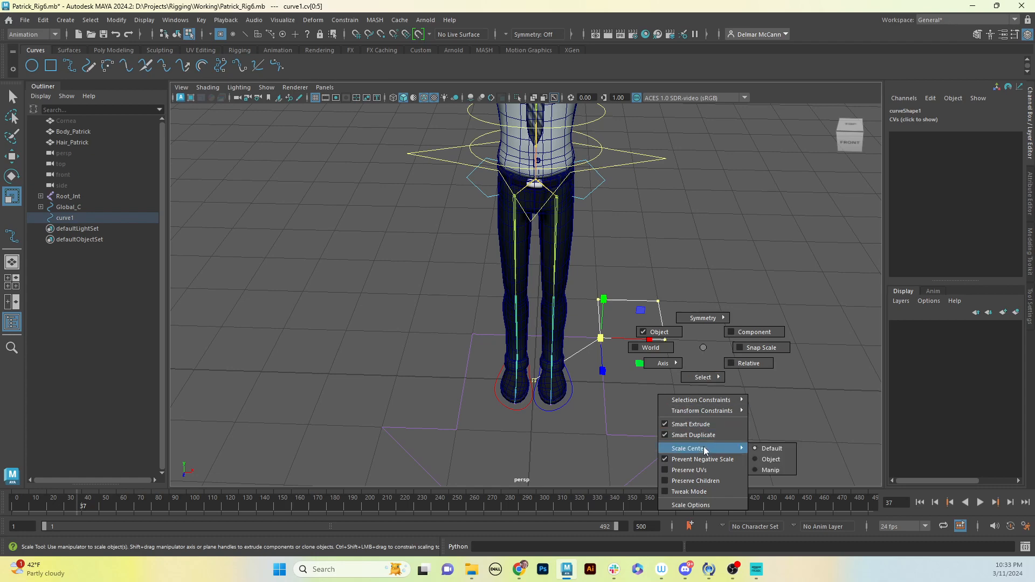
left_click(782, 460)
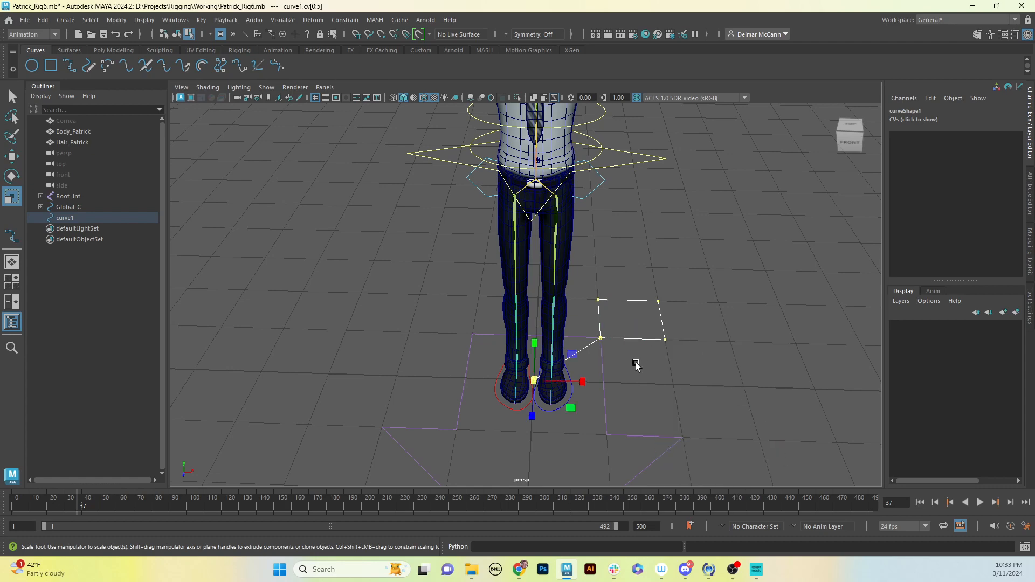
Step: Scale the curve's control vertices uniformly down to about half size around the origin, and return to object selection
left_click_drag(534, 380, 464, 424)
middle_click_drag(640, 403, 625, 403, "alt")
left_click_drag(624, 404, 627, 393, "alt")
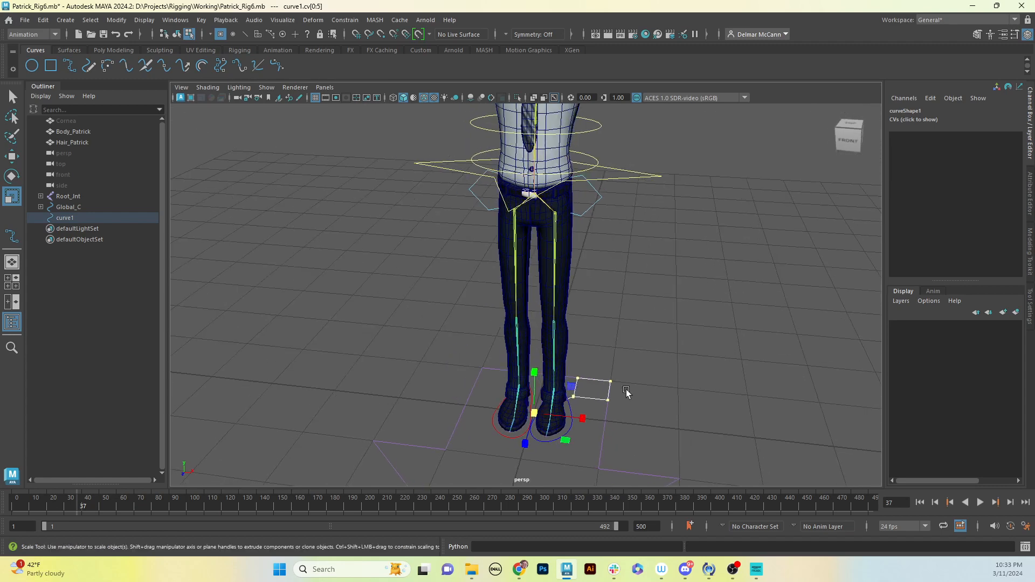
right_click_drag(627, 393, 704, 381, "alt")
key("F8")
left_click_drag(592, 412, 609, 410, "alt")
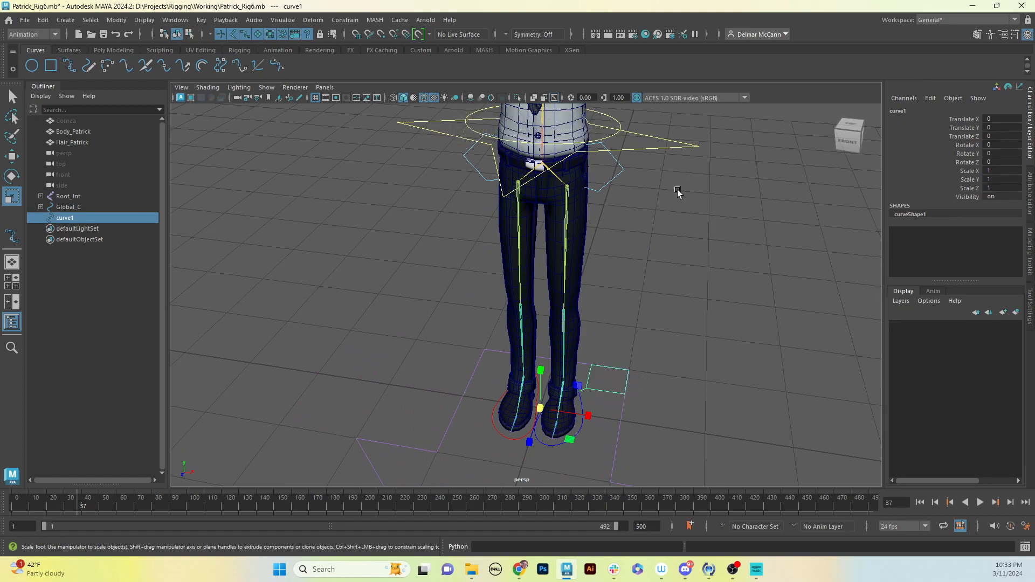
Step: Duplicate the square-ended control curve in place
middle_click_drag(679, 192, 635, 289, "alt")
middle_click_drag(614, 187, 606, 232, "alt")
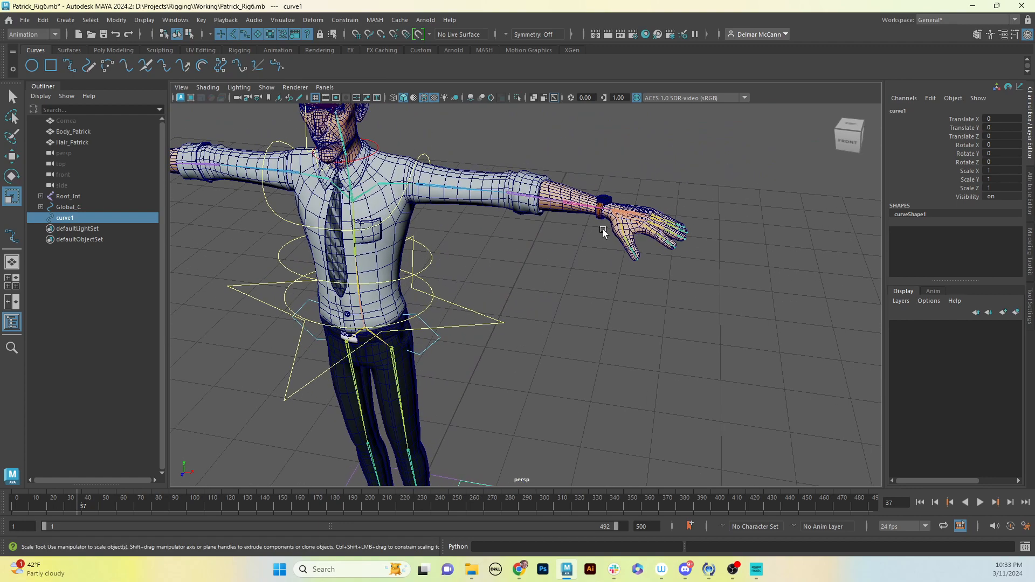
left_click_drag(577, 268, 594, 316, "alt")
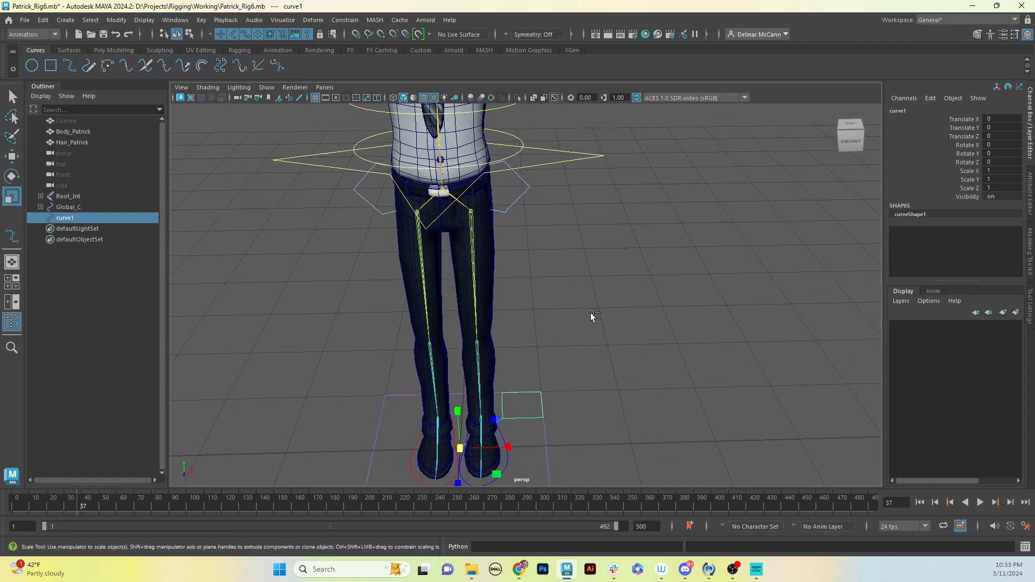
key("ctrl+d")
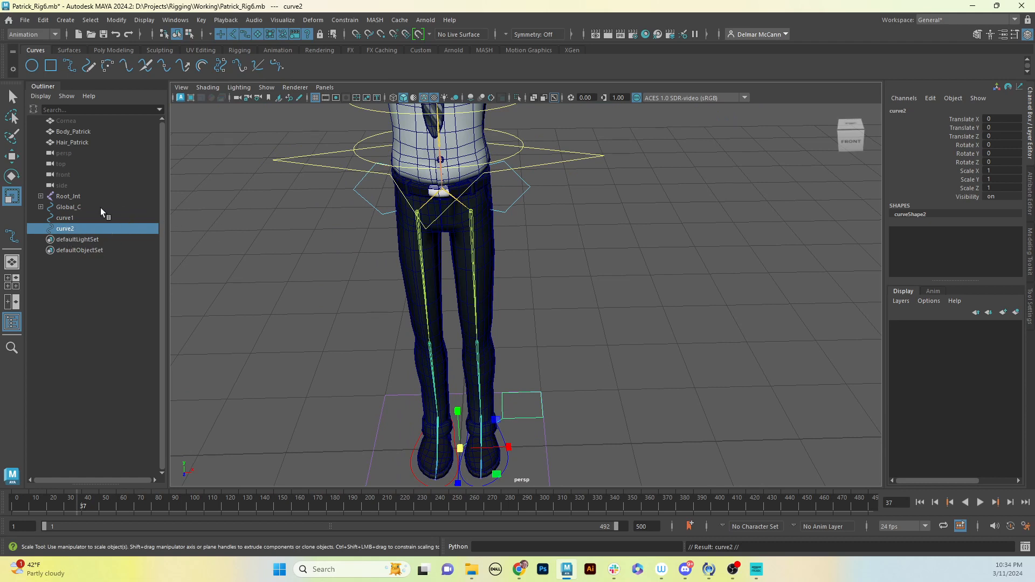
Step: Rename the original curve, curve1, as L_Clavicle_C
left_click(71, 217)
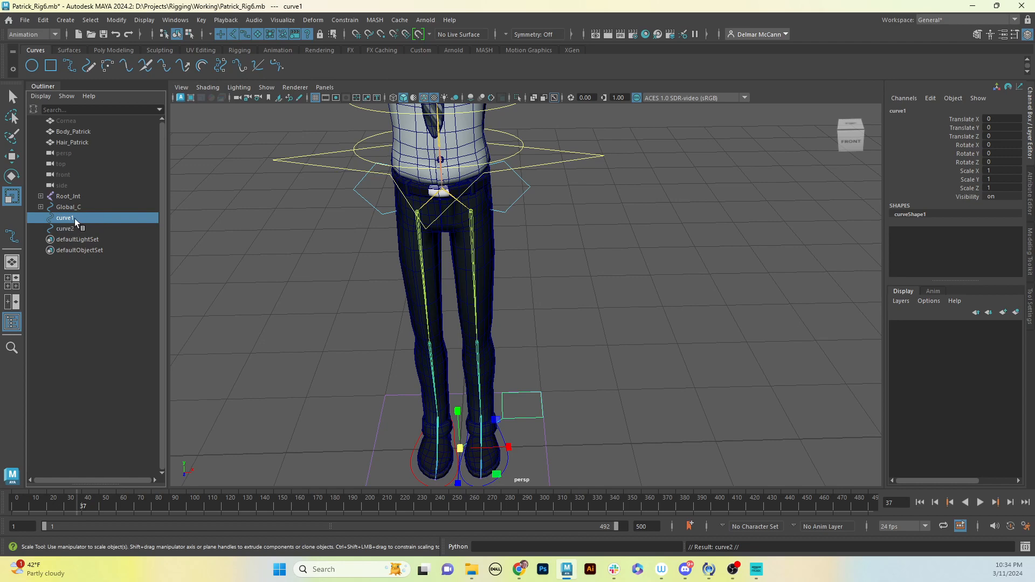
double_click(75, 218)
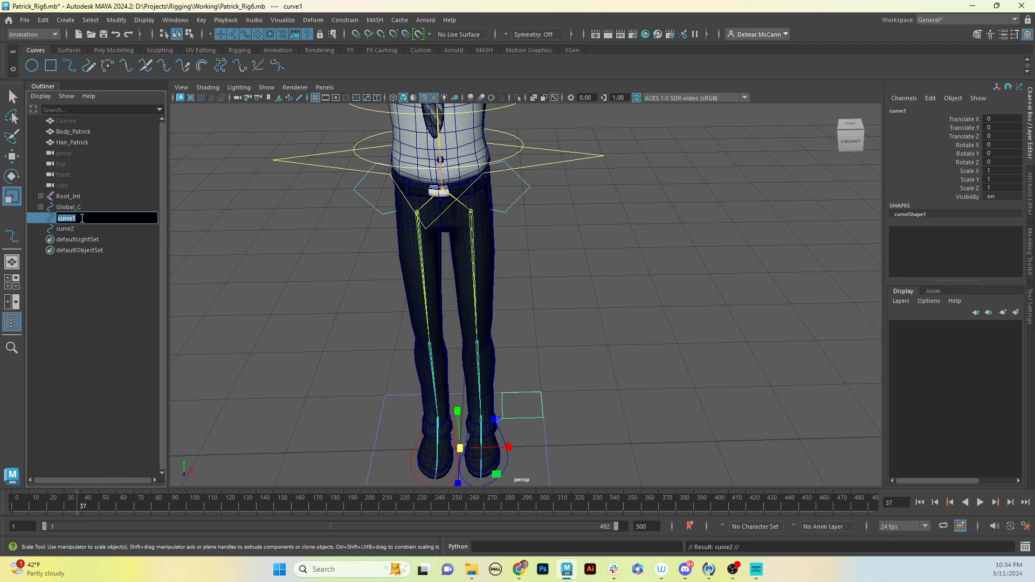
type("L")
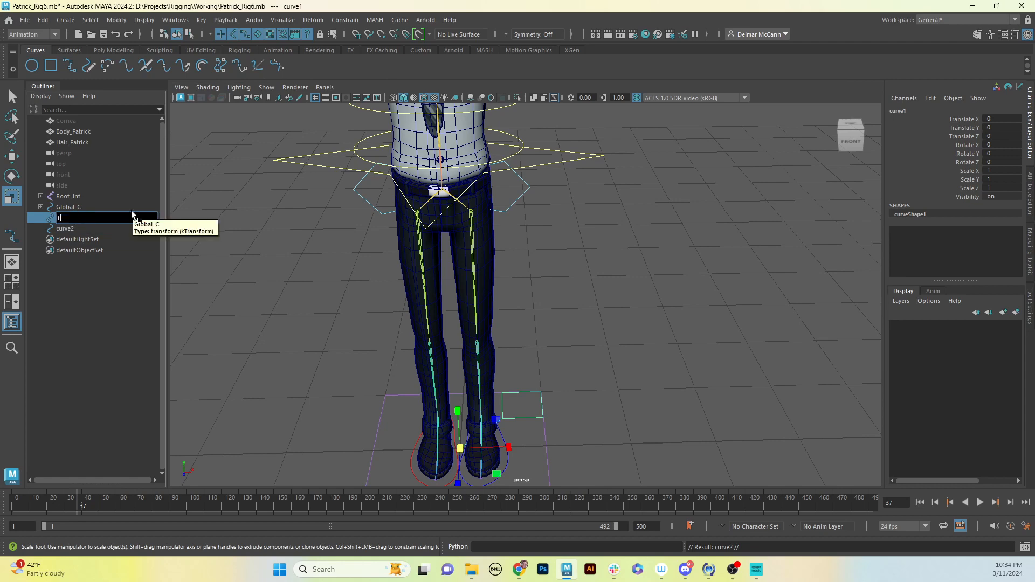
type("_Clavicle_C")
key("Return")
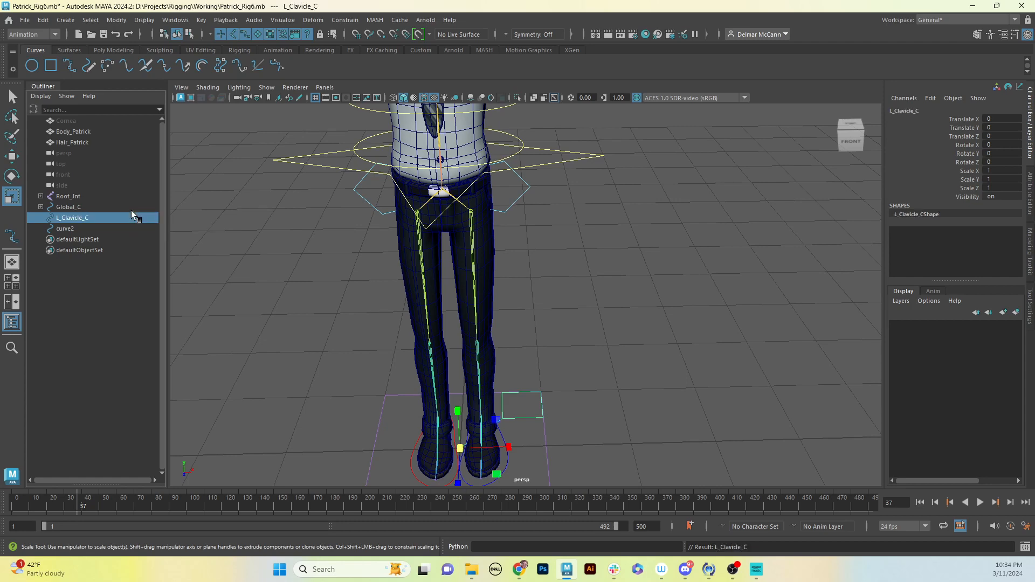
Step: Group the L_Clavicle_C curve by itself and name the group L_Clavicle_C_GRP
left_click(82, 227)
left_click(83, 217)
key("ctrl+g")
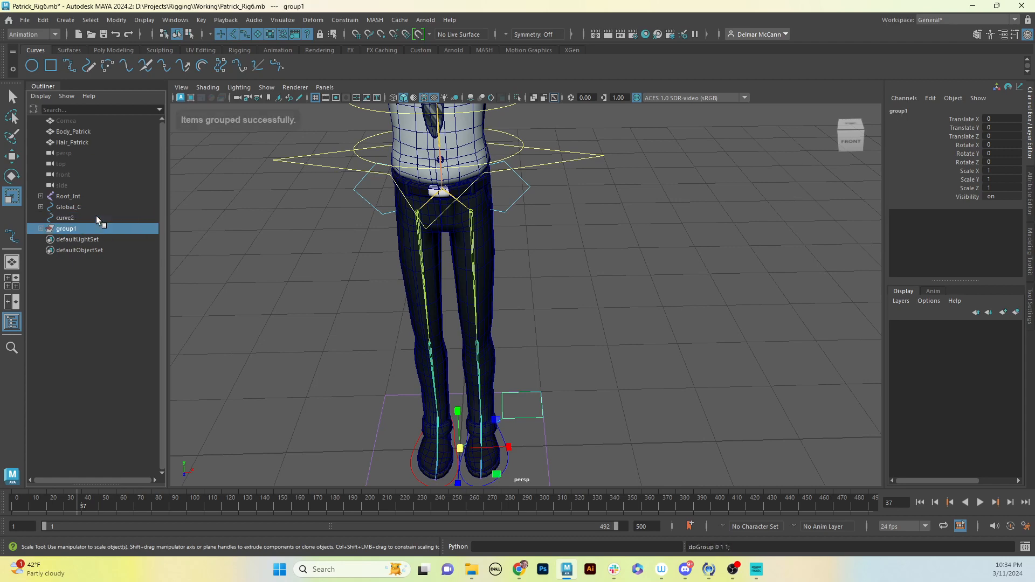
left_click(41, 229)
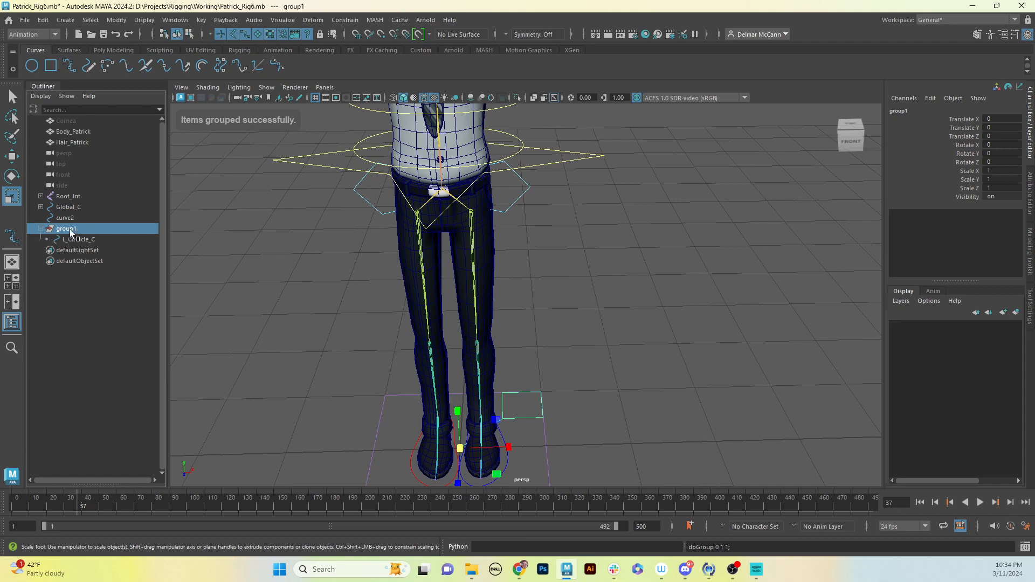
double_click(76, 230)
type("L_Clavicle_C_GRP")
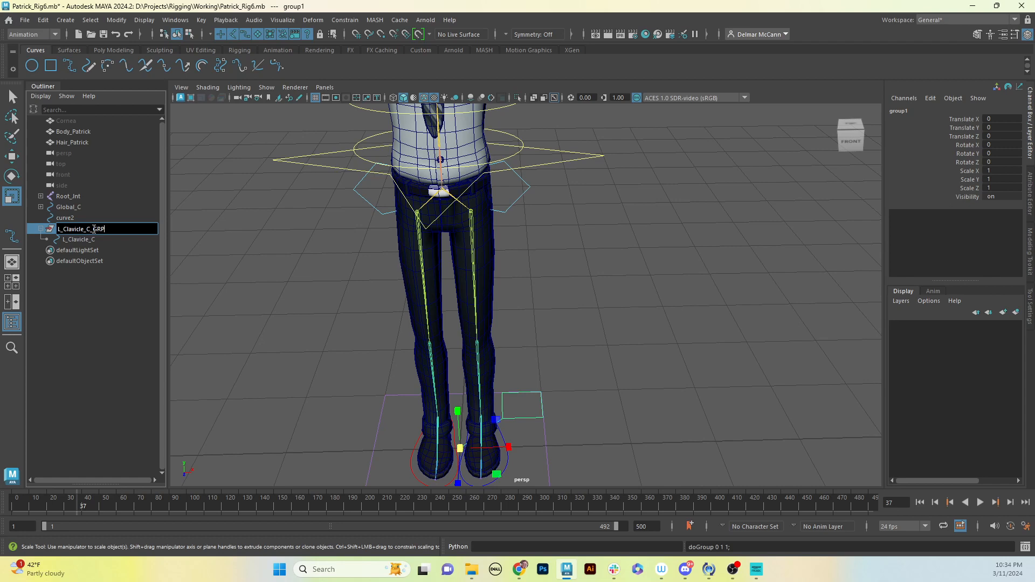
key("Return")
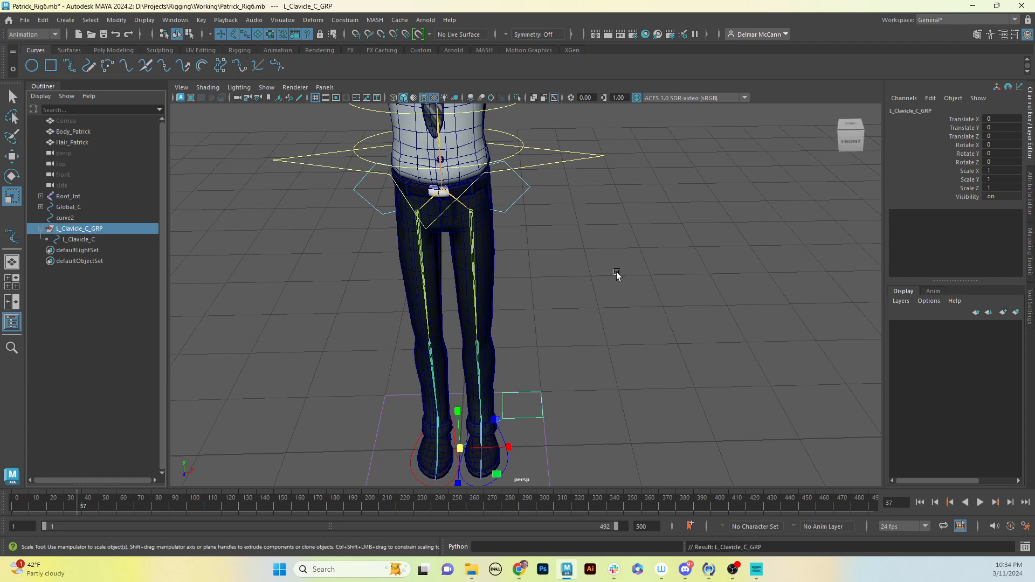
Step: Examine the left clavicle joint in the chest and the location of the L_Clavicle_C control curve relative to it
middle_click_drag(617, 272, 587, 292, "alt")
mouse_move(512, 233)
middle_mouse_down("alt")
mouse_move(527, 287)
mouse_move(534, 275)
middle_mouse_up("alt")
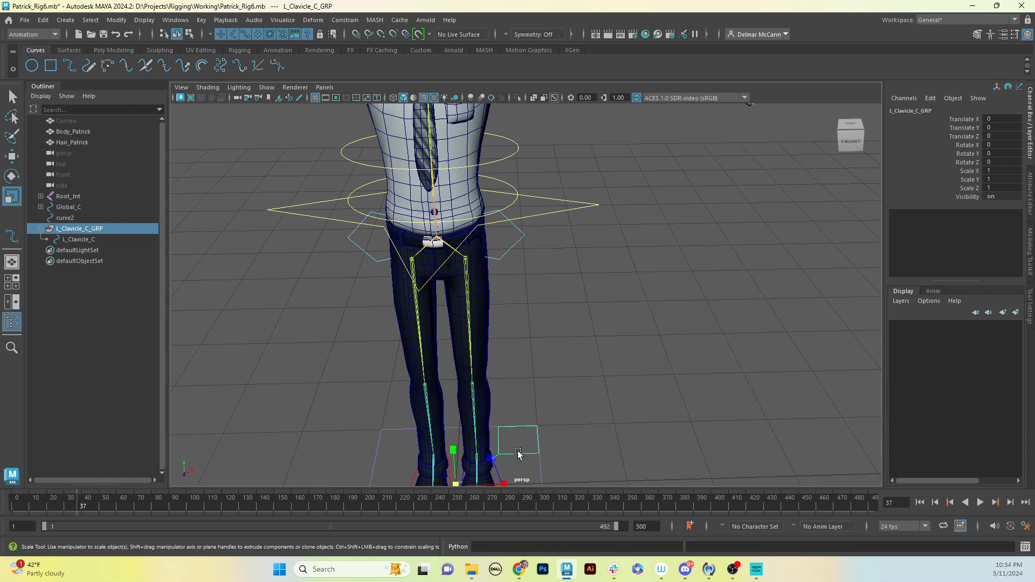
middle_click_drag(405, 223, 434, 405, "alt")
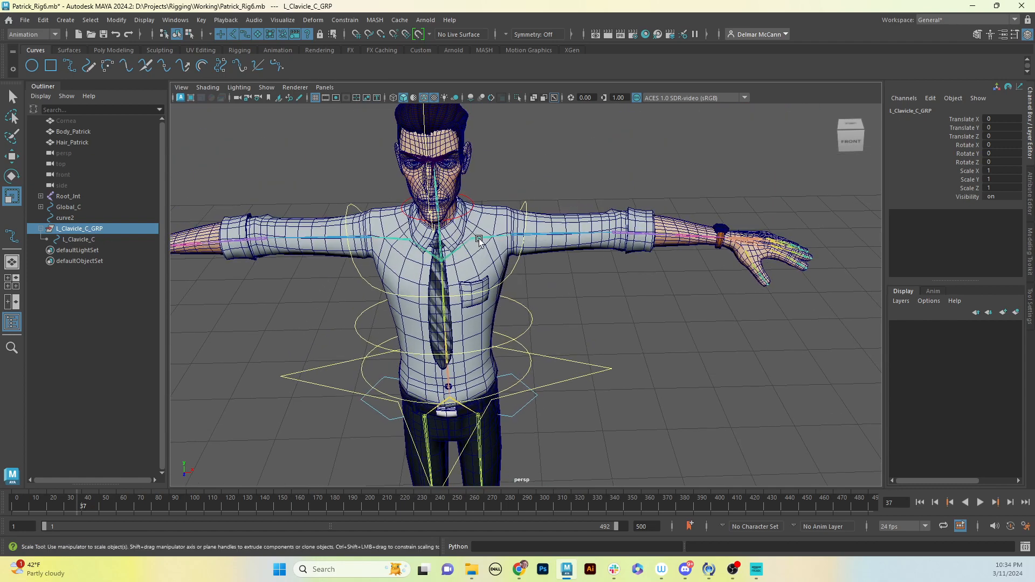
right_click_drag(453, 259, 672, 238, "alt")
middle_click_drag(492, 256, 628, 227, "alt")
right_click_drag(661, 229, 576, 242, "alt")
middle_click_drag(571, 289, 572, 216, "alt")
right_click_drag(603, 275, 555, 302, "alt")
mouse_move(555, 333)
middle_mouse_down("alt")
mouse_move(539, 231)
mouse_move(580, 359)
mouse_move(555, 292)
mouse_move(545, 345)
middle_mouse_up("alt")
left_click(522, 166)
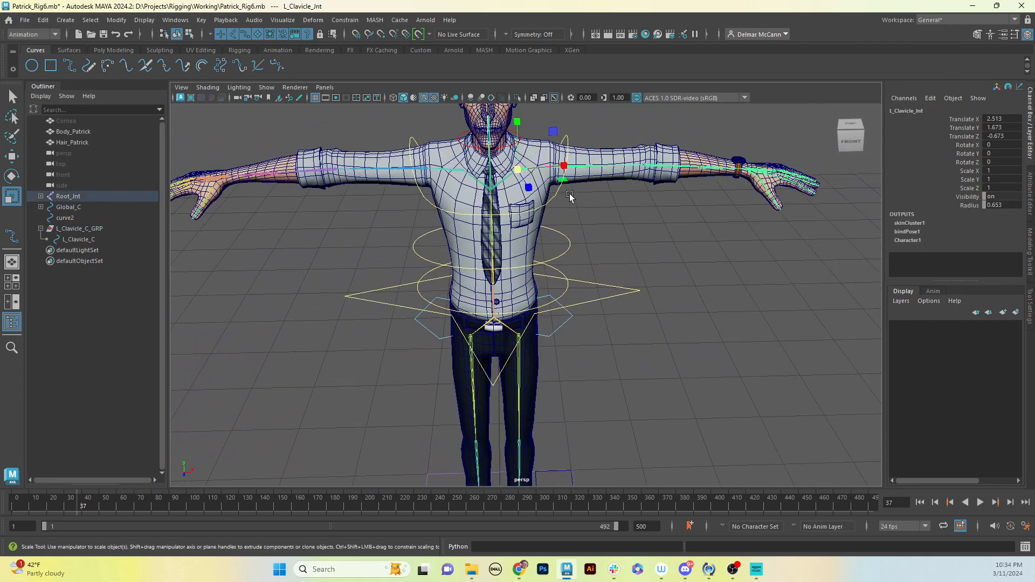
middle_click_drag(561, 197, 534, 249, "alt")
right_click_drag(534, 250, 756, 245, "alt")
middle_click_drag(550, 213, 550, 256, "alt")
left_click_drag(585, 244, 442, 327, "alt")
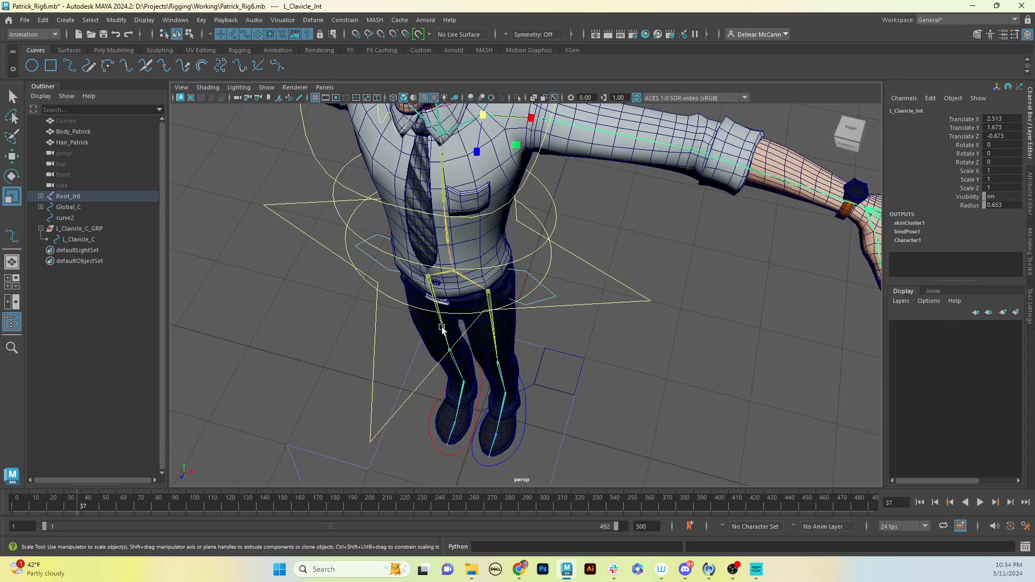
left_click(100, 239)
left_click_drag(485, 377, 613, 259, "alt")
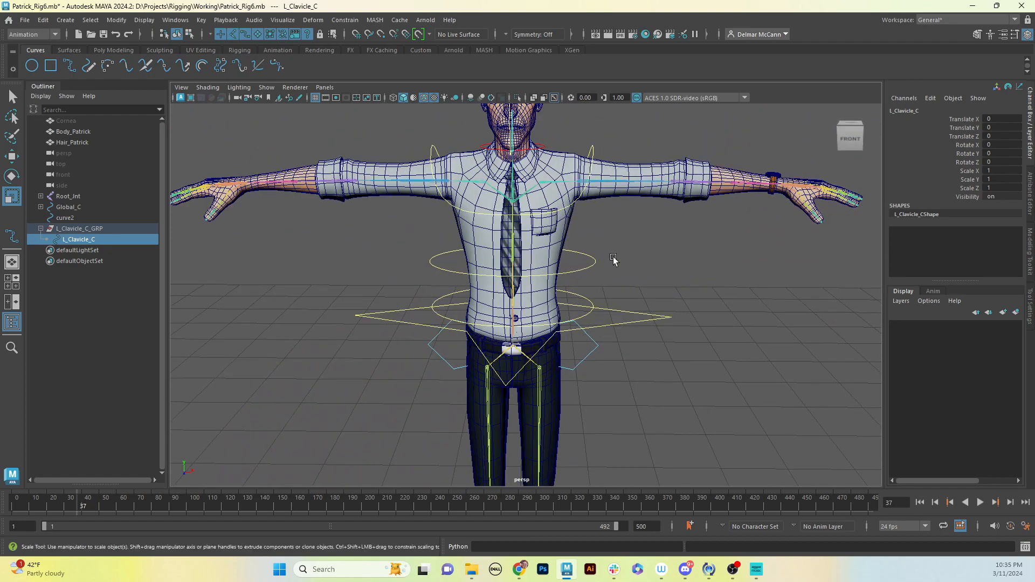
Step: Using the Rigging menu set, parent-constrain L_Clavicle_C_GRP to the joint L_Clavicle_Jnt with Maintain offset off
left_click(548, 185)
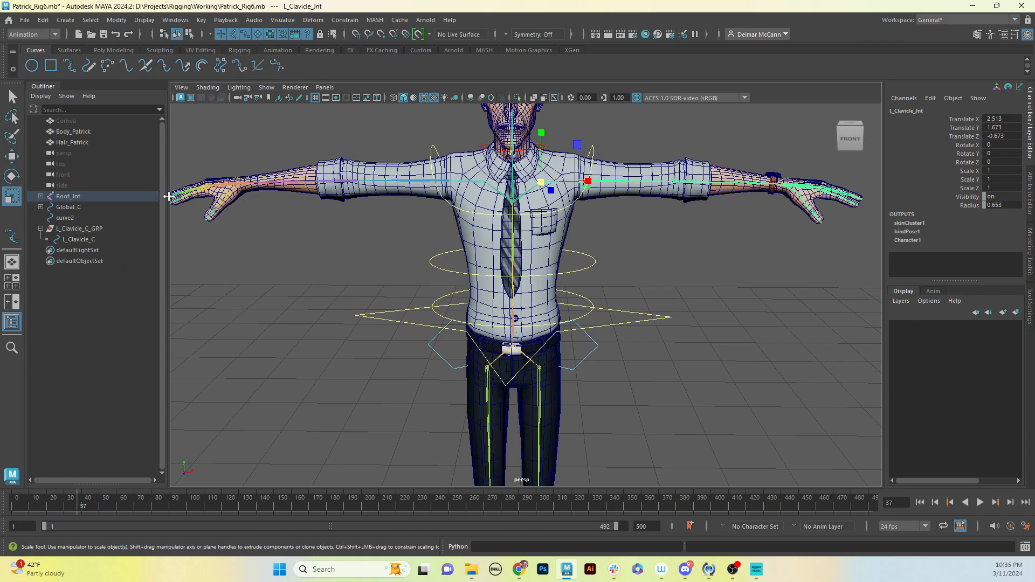
left_click(95, 228)
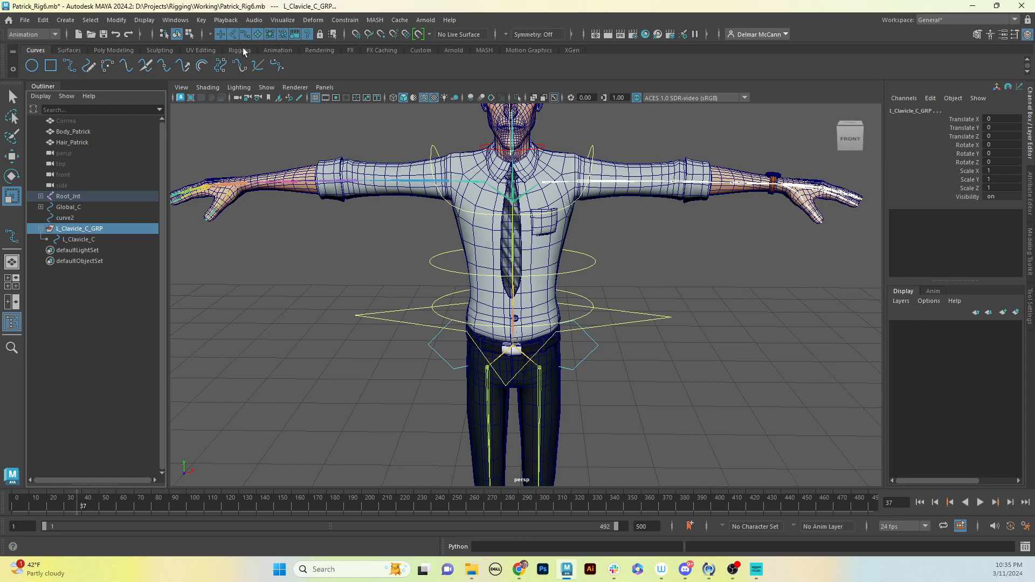
left_click(57, 34)
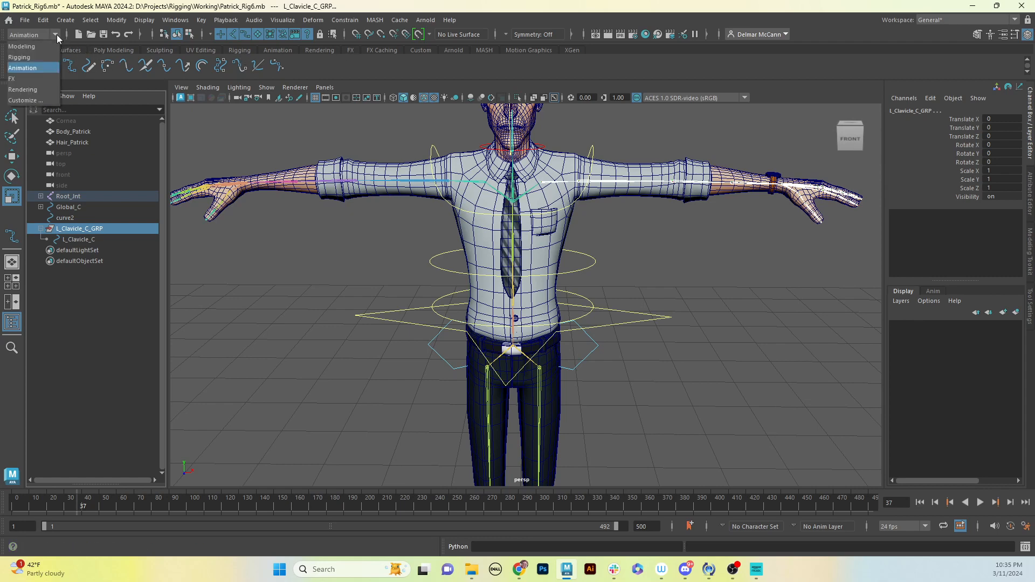
left_click(34, 57)
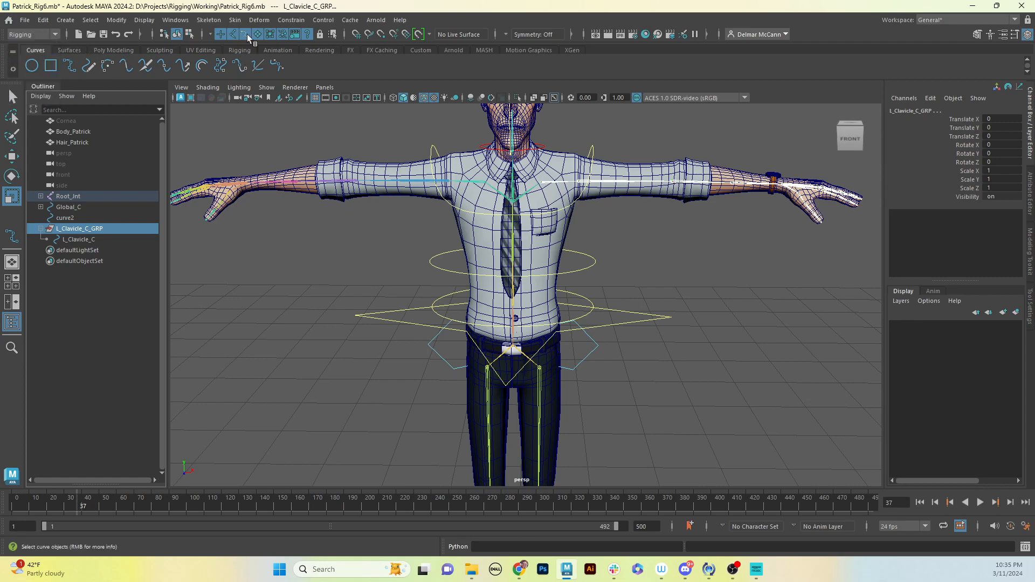
left_click(293, 20)
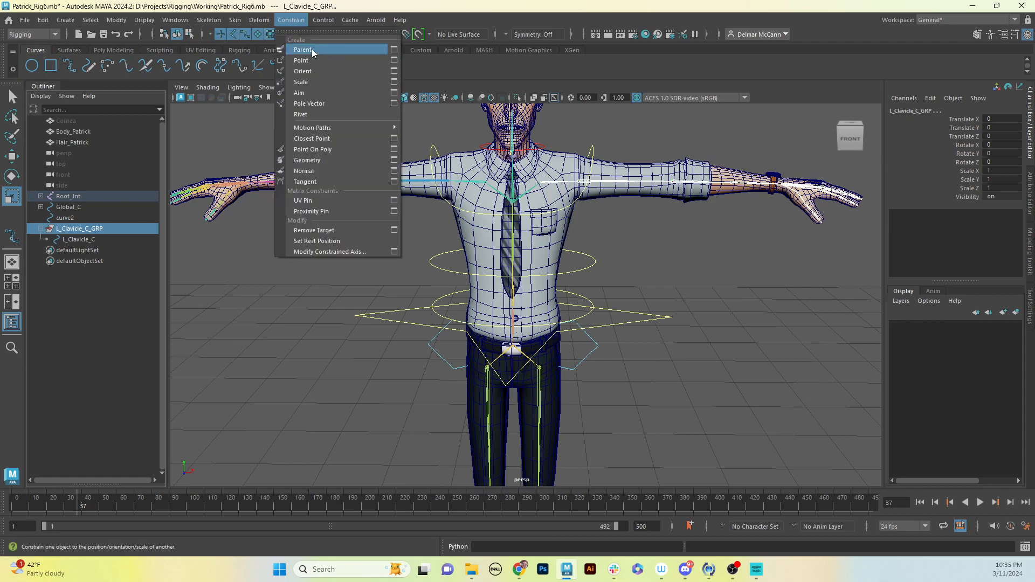
left_click(394, 50)
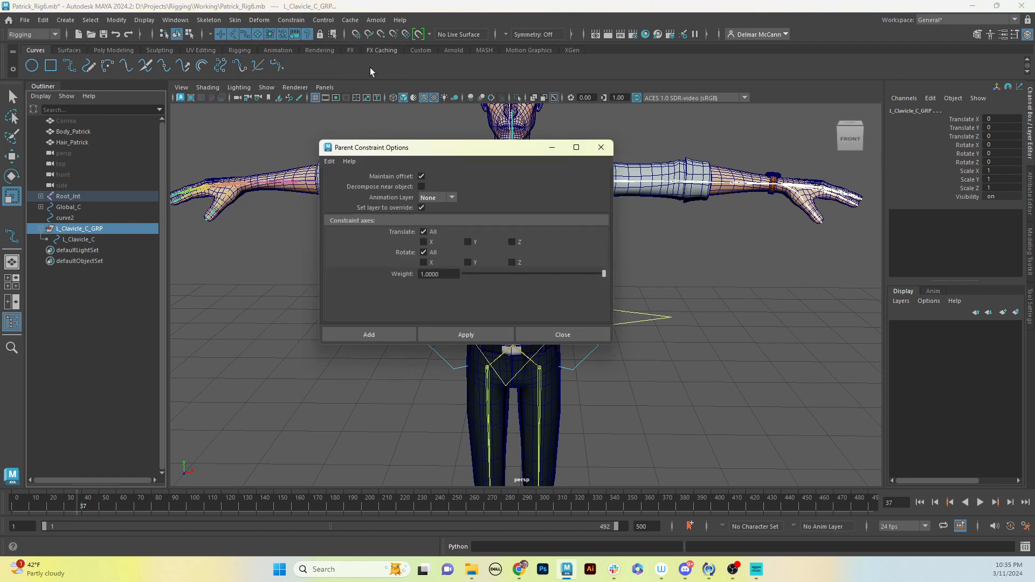
left_click_drag(482, 154, 475, 84)
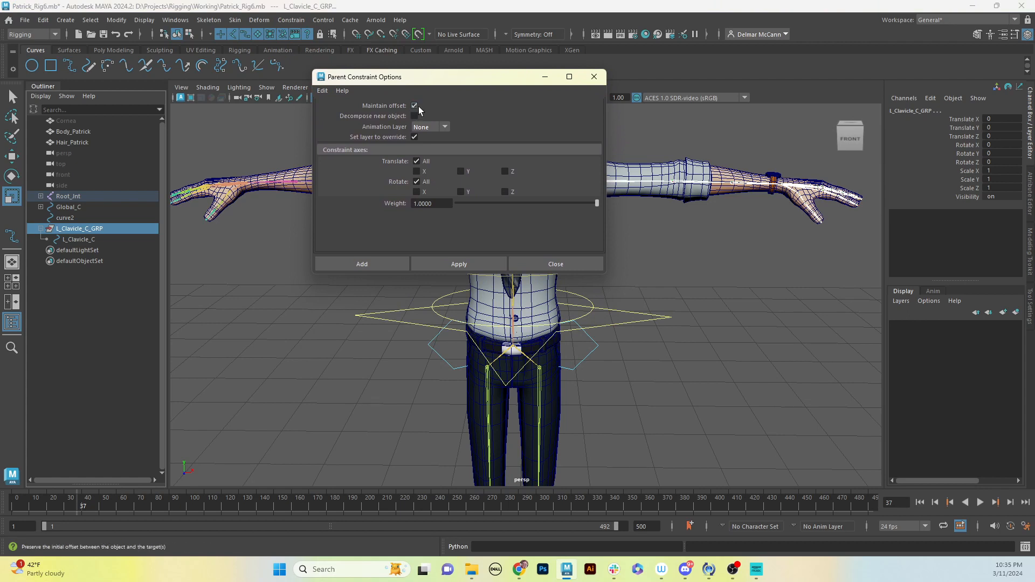
left_click_drag(431, 82, 276, 102)
left_click(374, 110)
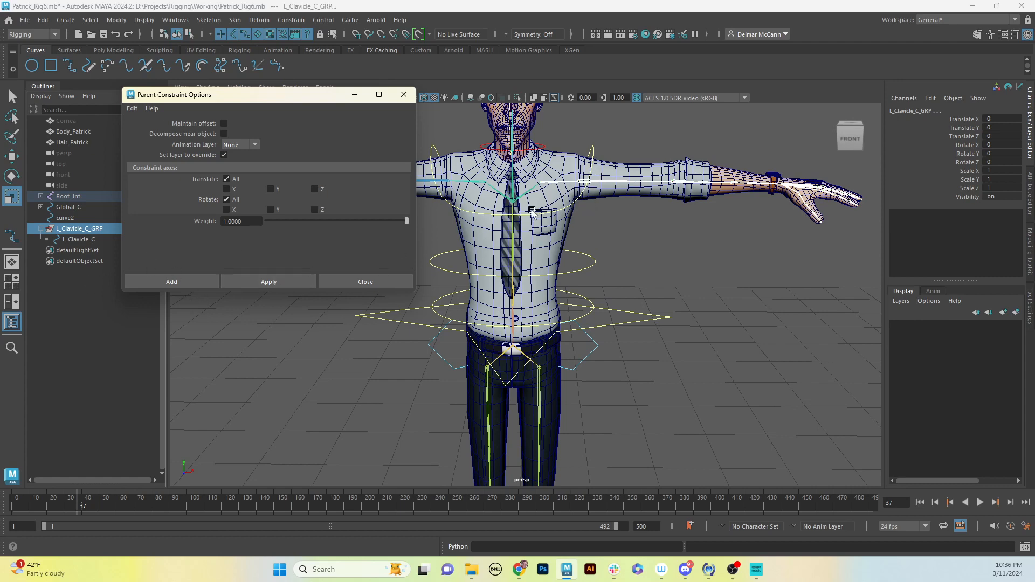
left_click(261, 281)
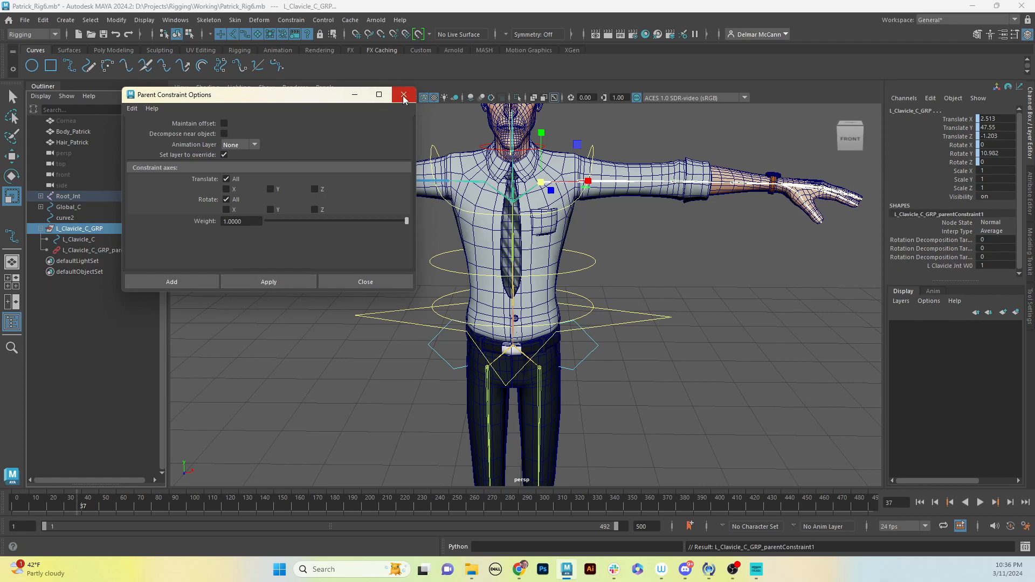
left_click(404, 96)
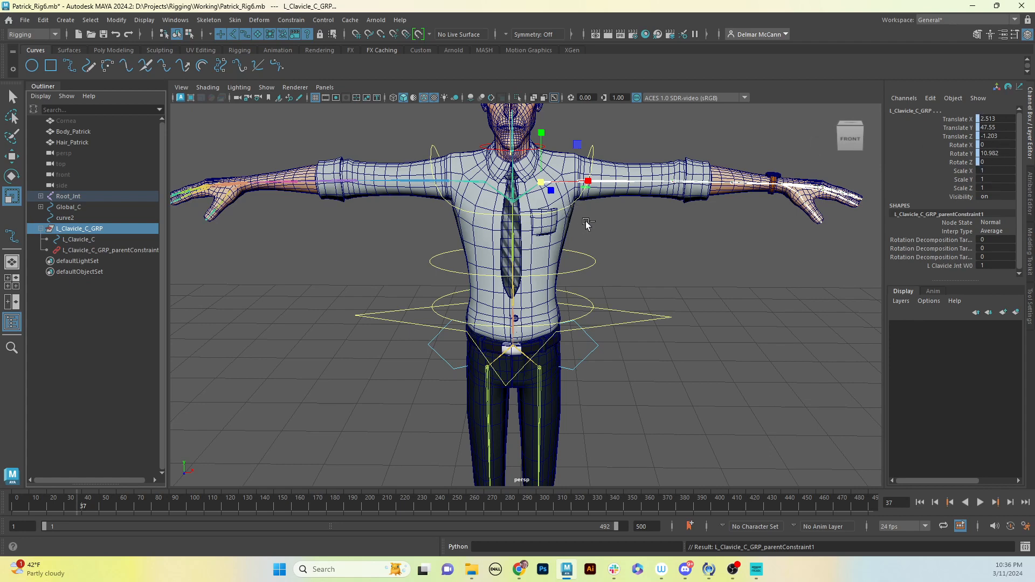
Step: Delete the parent constraint from under L_Clavicle_C_GRP
middle_click_drag(596, 214, 605, 231, "alt")
left_click_drag(605, 231, 550, 261, "alt")
right_click_drag(556, 259, 633, 248, "alt")
left_click_drag(669, 238, 639, 235, "alt")
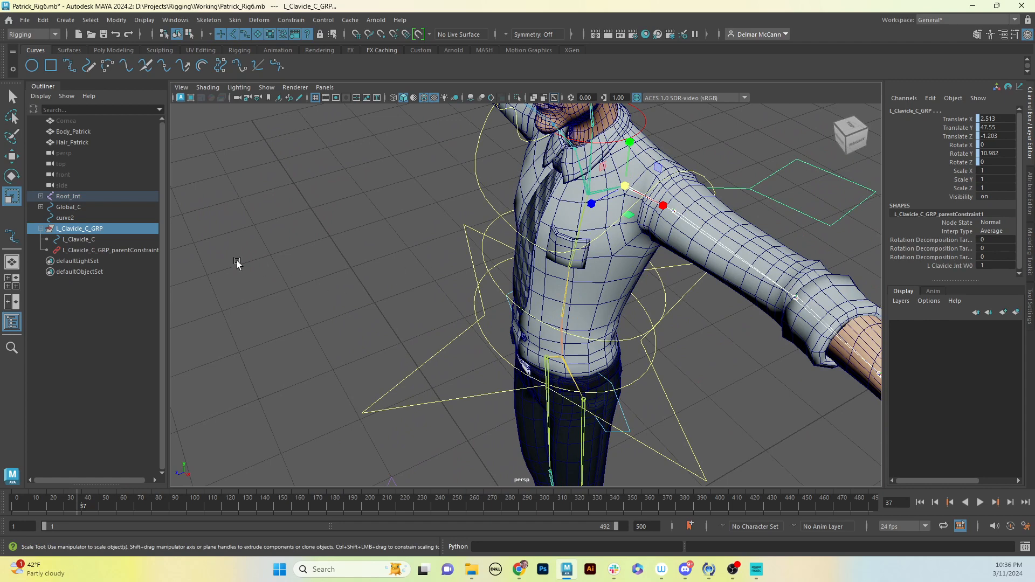
left_click(132, 250)
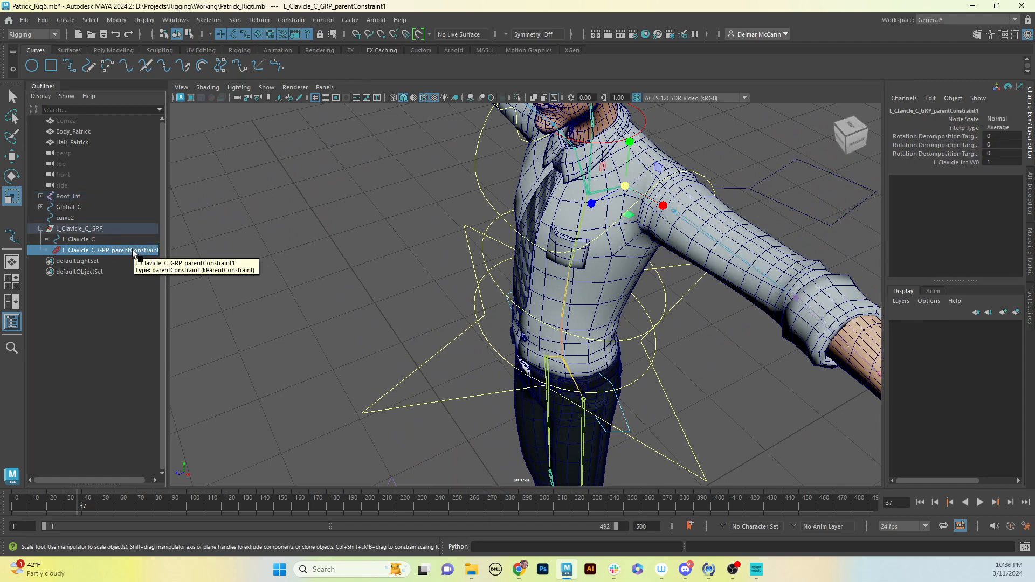
key("Delete")
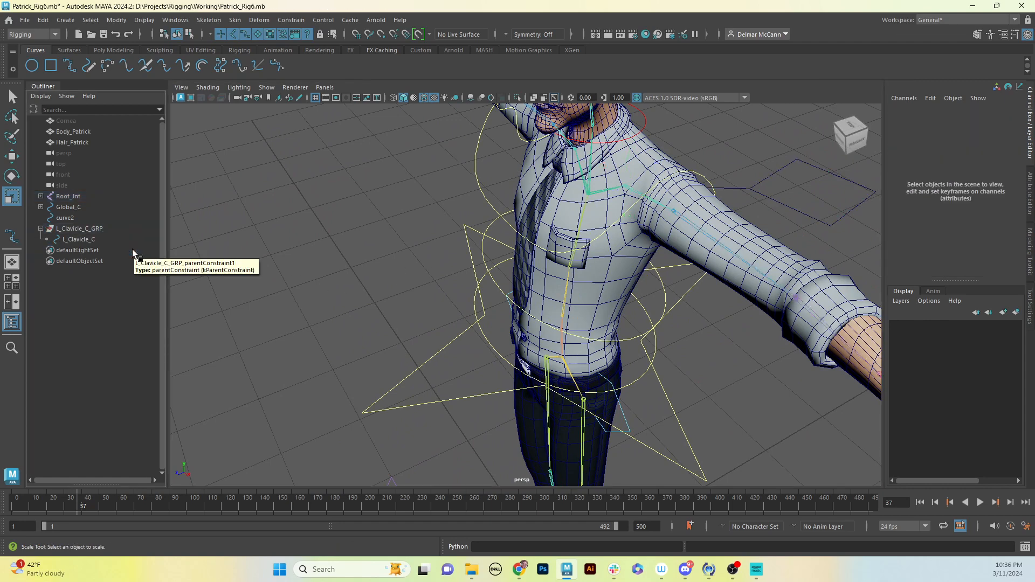
Step: Switch the L_Clavicle_C curve to component selection and select all its control vertices
left_click_drag(607, 191, 639, 189, "alt")
left_click_drag(574, 190, 661, 180, "alt")
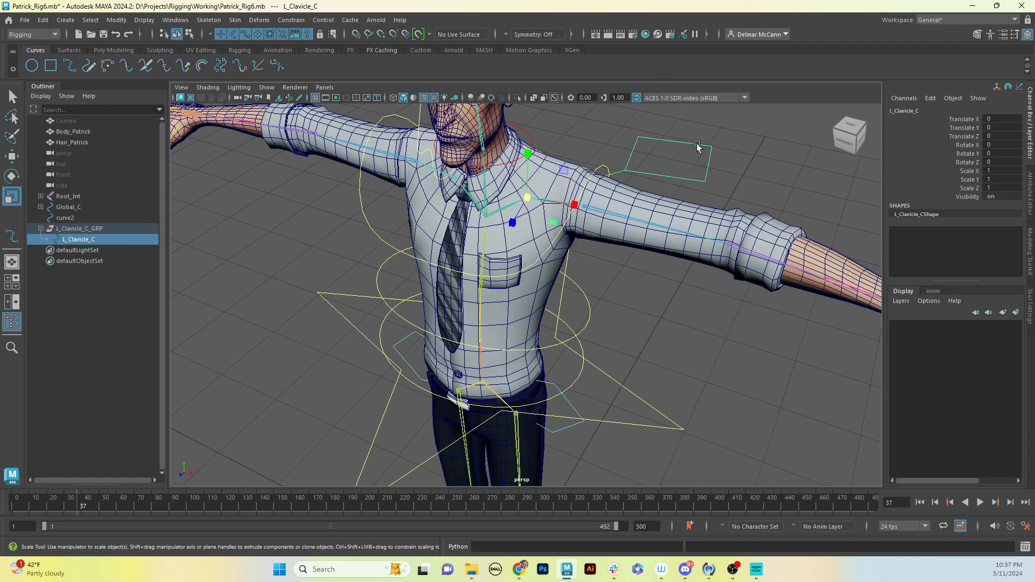
left_click(738, 188)
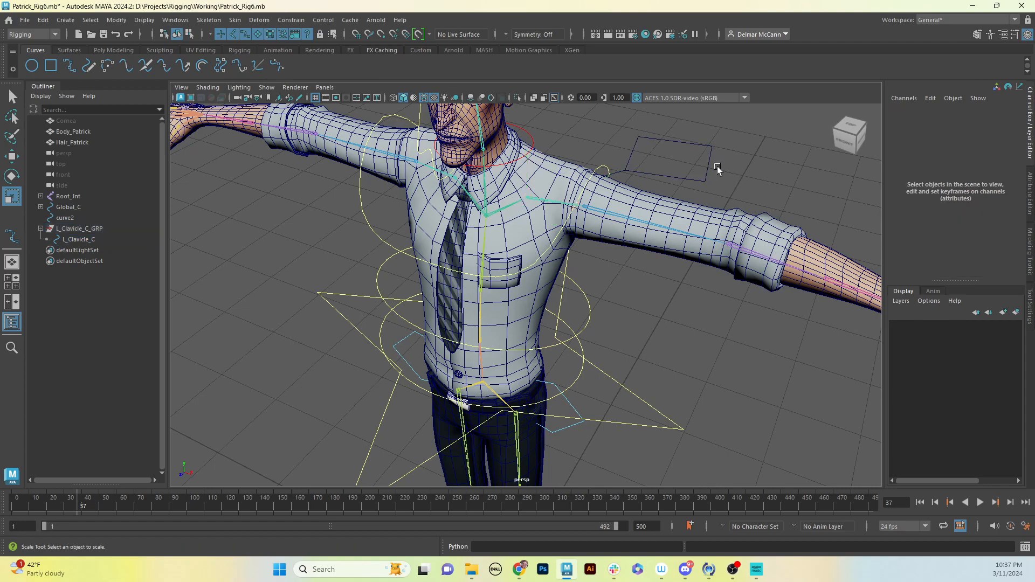
left_click(676, 176)
left_click_drag(690, 203, 663, 214, "alt")
key("F8")
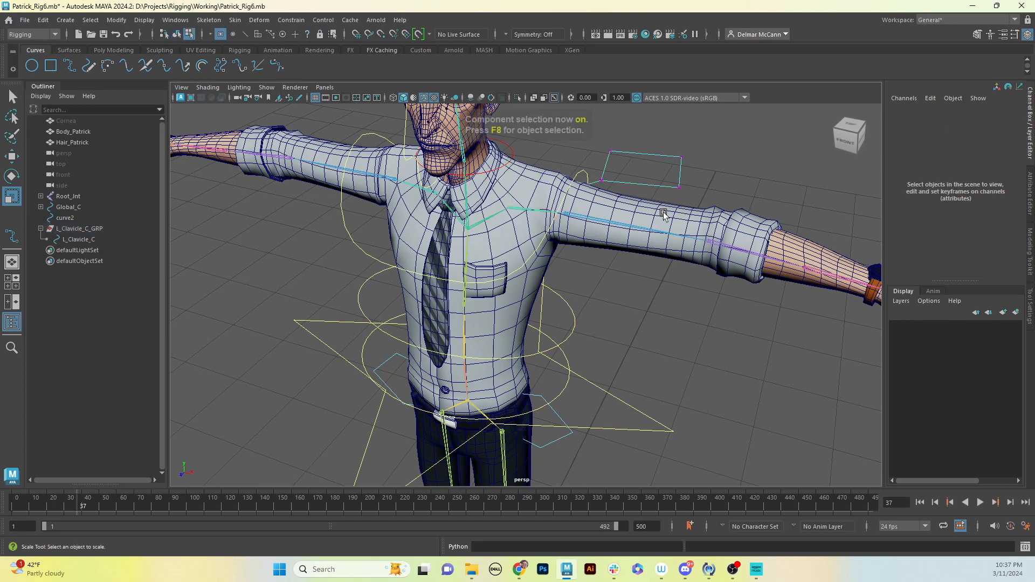
left_click_drag(593, 212, 557, 195, "alt")
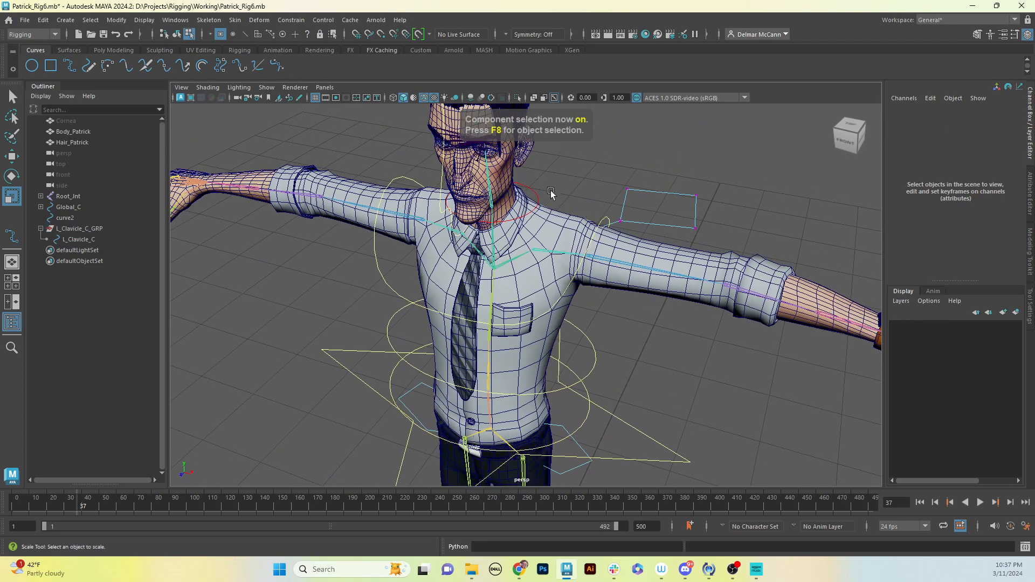
middle_click_drag(552, 195, 581, 265, "alt")
right_click_drag(647, 238, 550, 263, "alt")
left_click_drag(503, 184, 777, 349)
left_click_drag(776, 349, 653, 357, "alt")
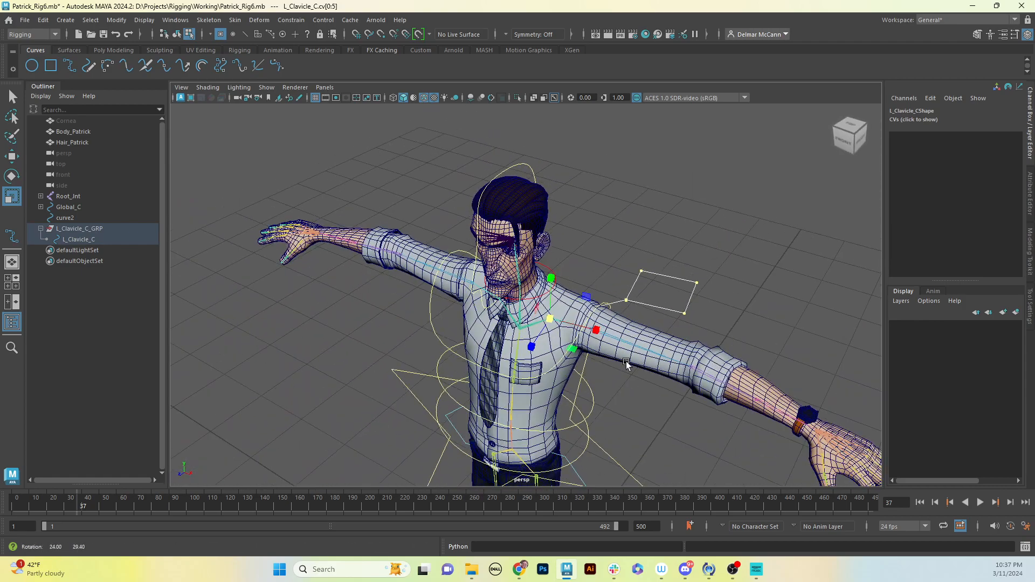
Step: Activate the Rotate tool for the selected control vertices and set its Rotate Center to Object
key("e")
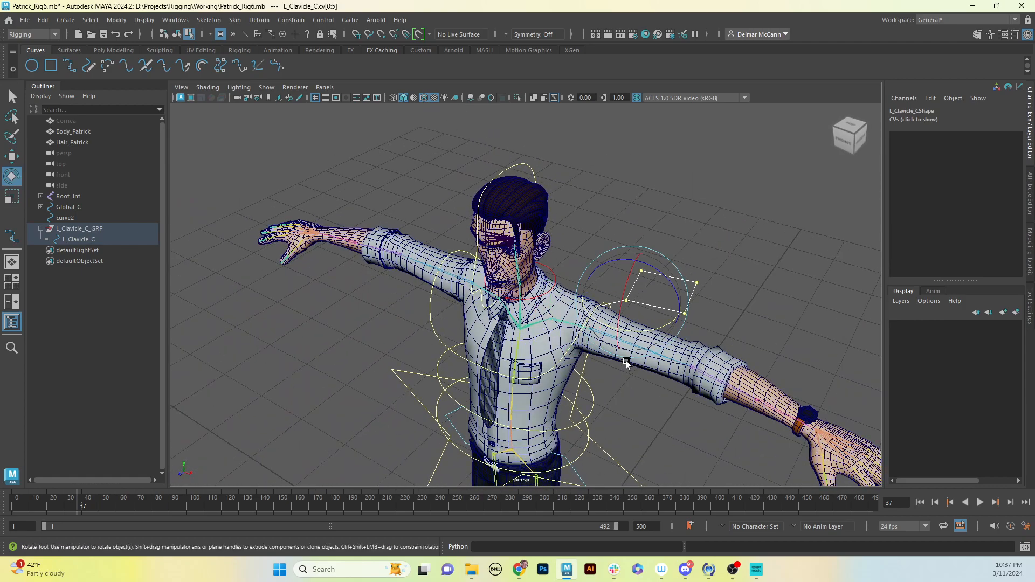
left_click(669, 360)
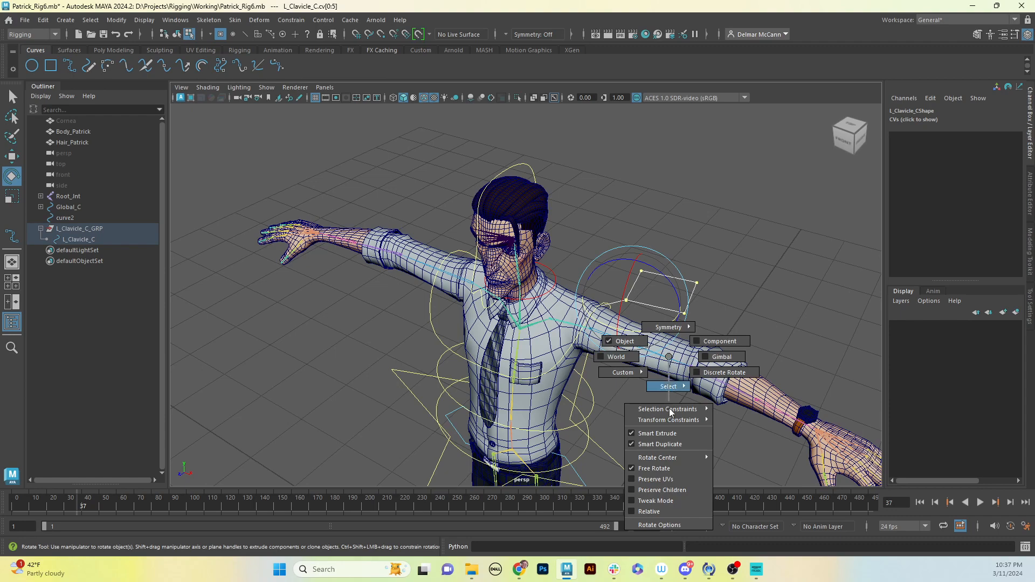
mouse_move(667, 460)
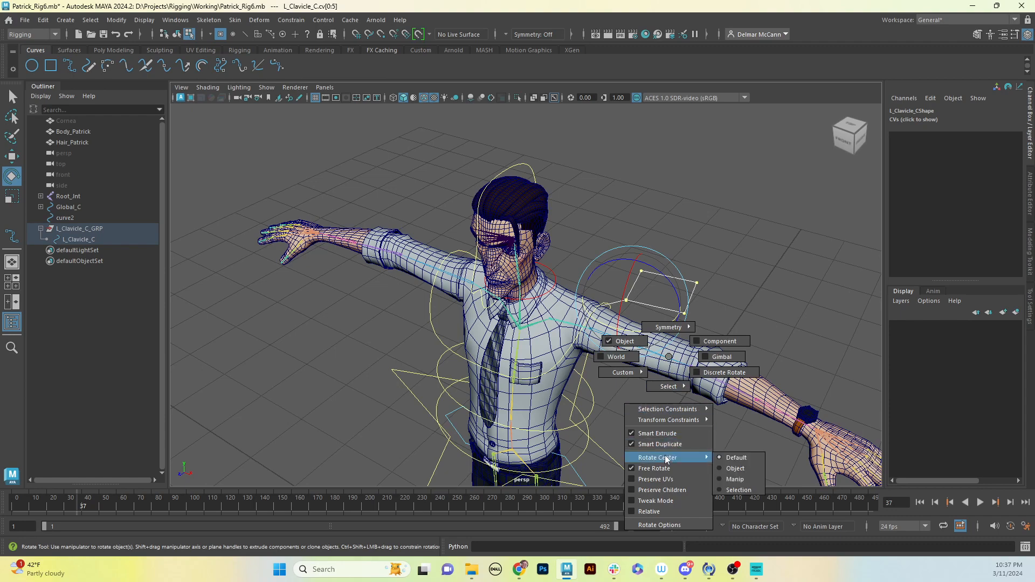
left_click(736, 469)
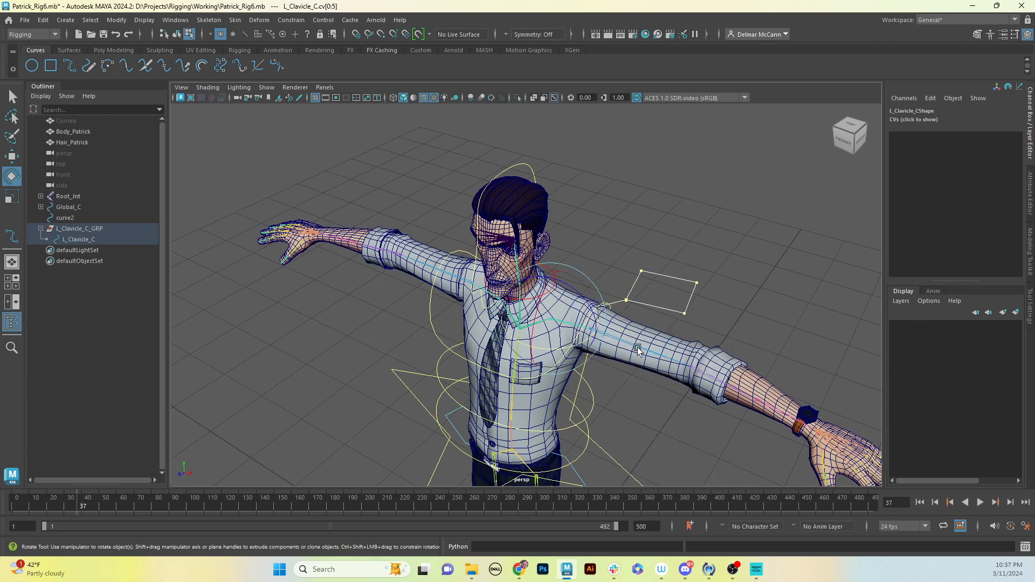
left_click_drag(639, 351, 689, 353, "alt")
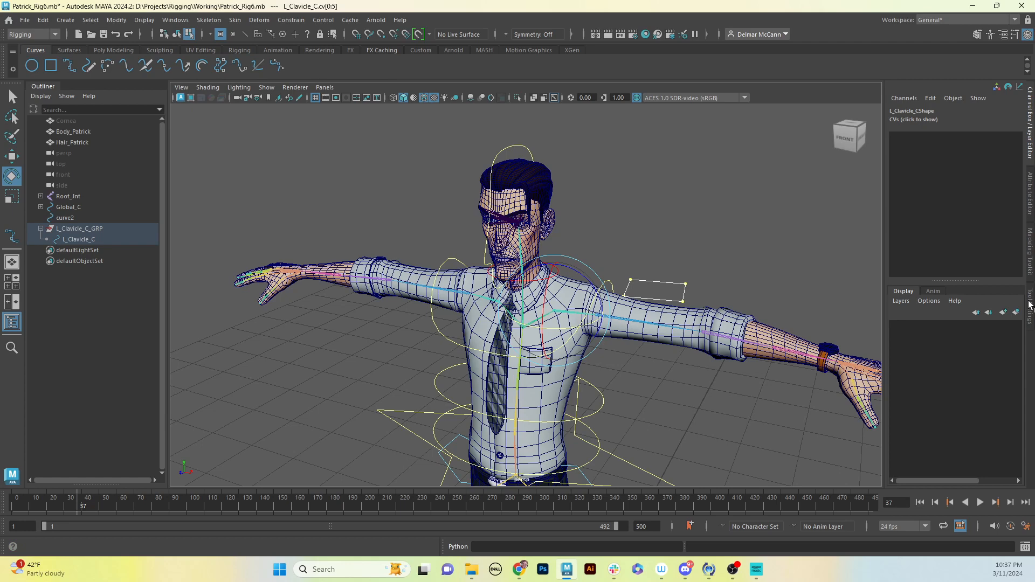
left_click(1030, 305)
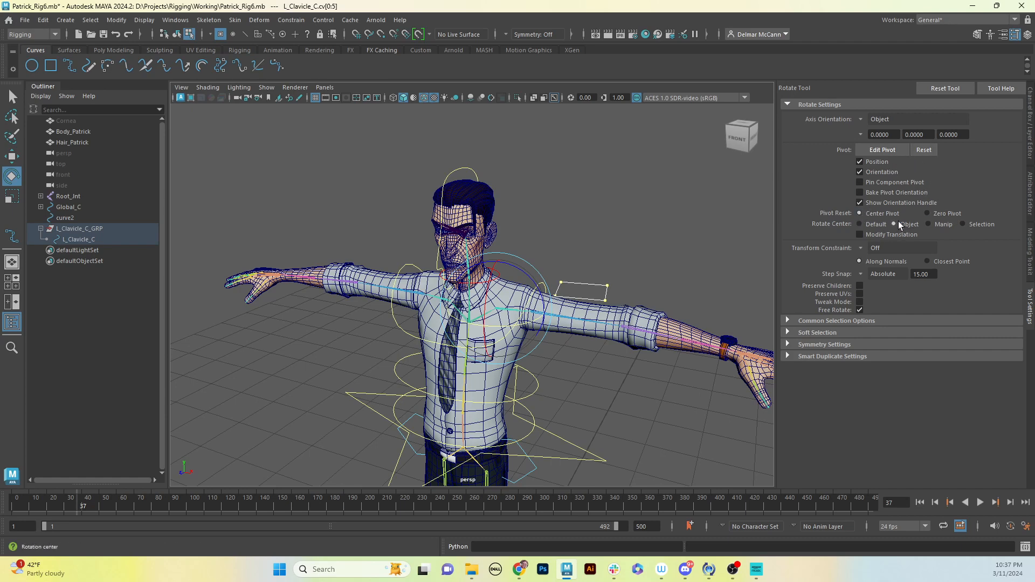
left_click(1029, 152)
Step: Rotate the L_Clavicle_C control vertices about 90 degrees around the clavicle pivot so the square stands upright above the shoulder
left_click_drag(704, 343, 679, 321, "alt")
right_click(613, 345, "ctrl+shift")
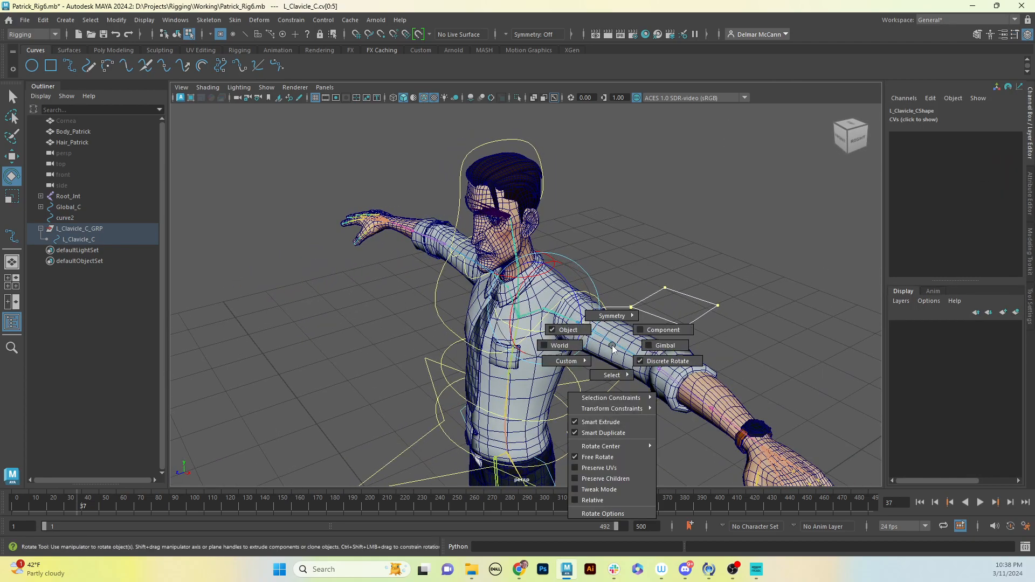
right_click_drag(612, 345, 652, 344, "ctrl+shift")
middle_click_drag(567, 326, 586, 300, "alt")
left_click_drag(649, 302, 620, 294, "alt")
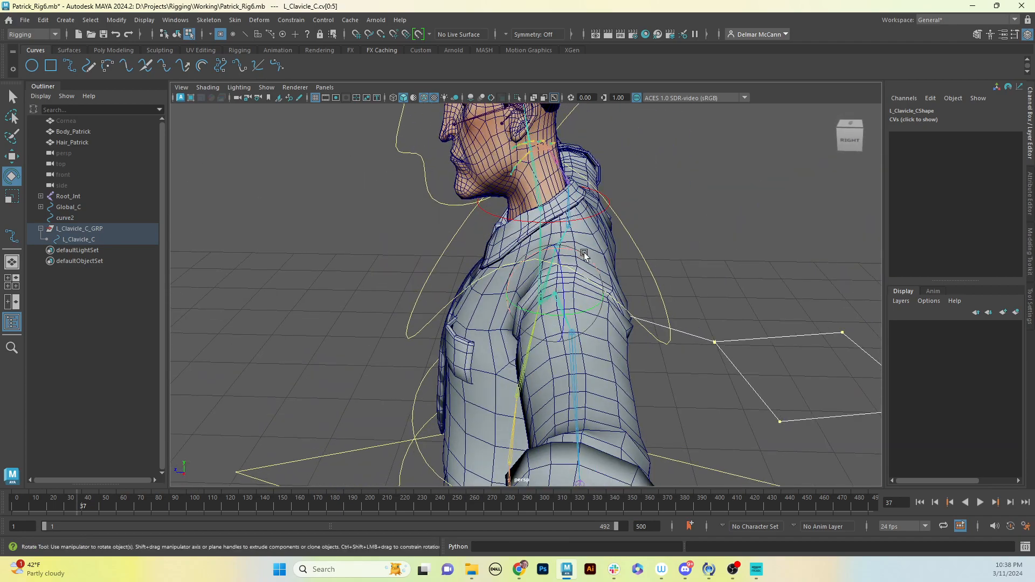
left_click_drag(581, 255, 624, 266)
right_click_drag(623, 266, 533, 307, "alt")
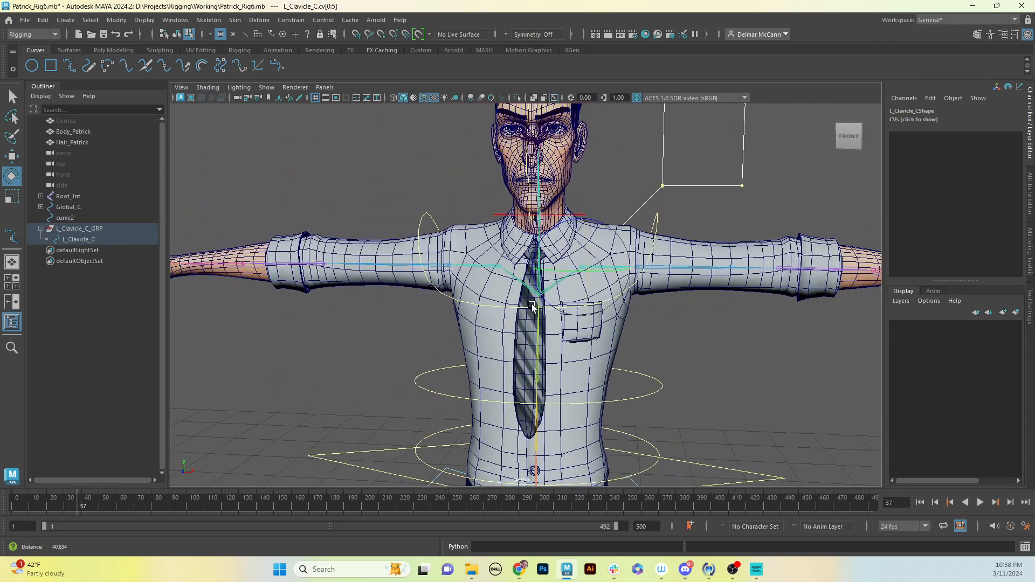
Step: Scale the L_Clavicle_C control vertices down uniformly so the square sits smaller and closer above the left shoulder
left_click_drag(532, 306, 634, 322, "alt")
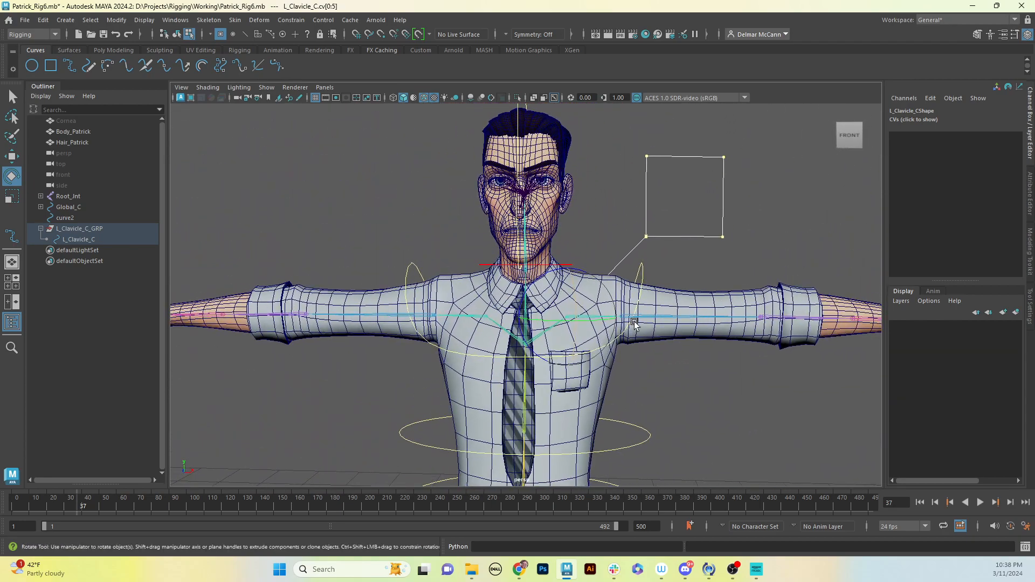
key("r")
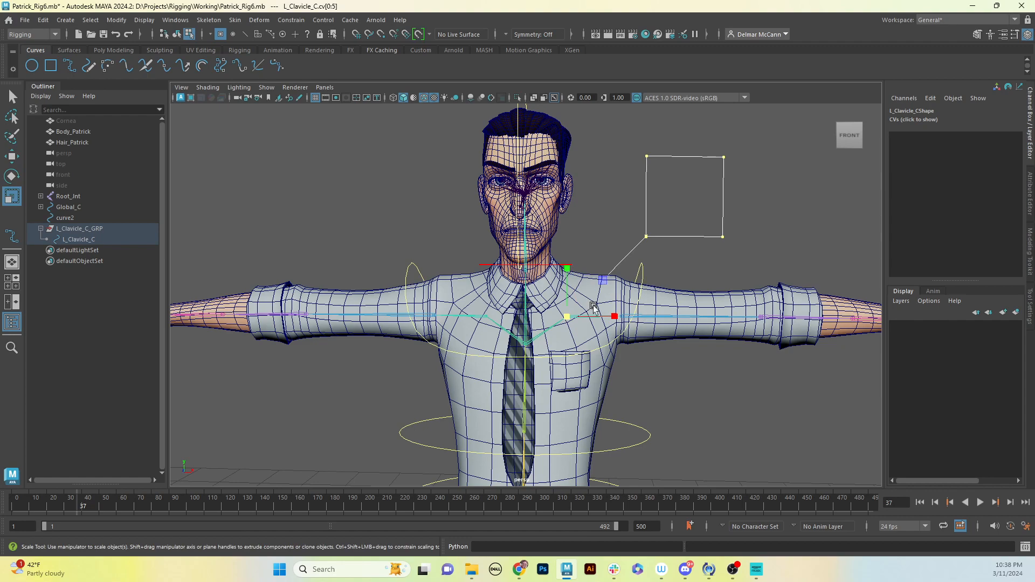
left_click_drag(571, 319, 533, 330, "alt")
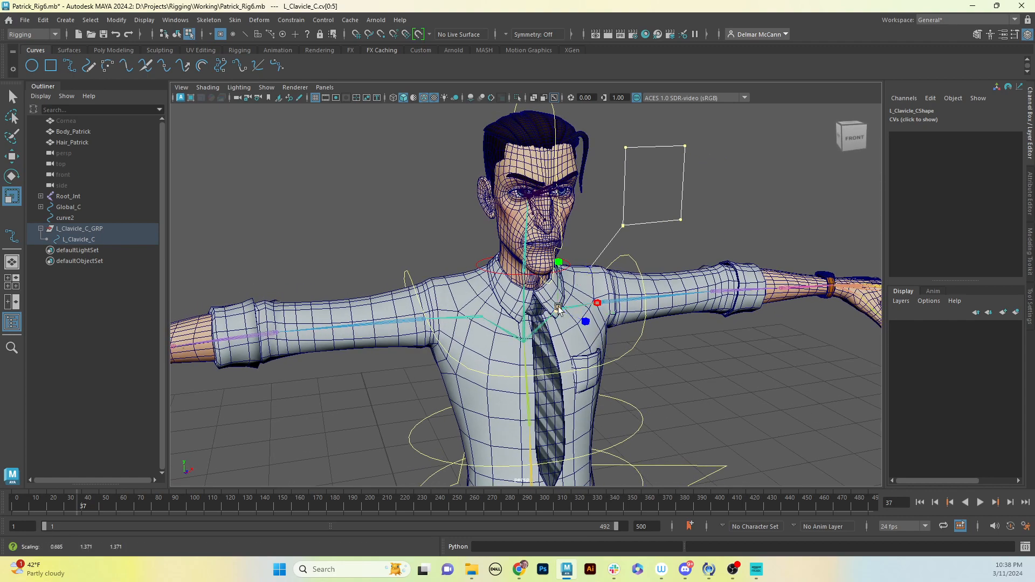
middle_click_drag(524, 333, 466, 369)
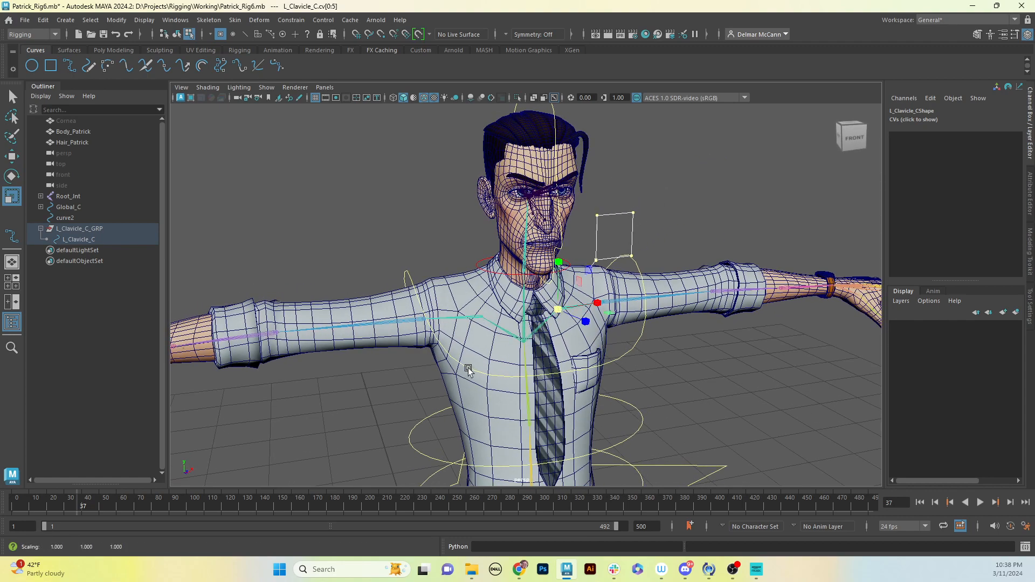
Step: Rotate the L_Clavicle_C control vertices about 15 degrees toward the neck in the front view
left_click_drag(717, 288, 678, 281, "alt")
key("e")
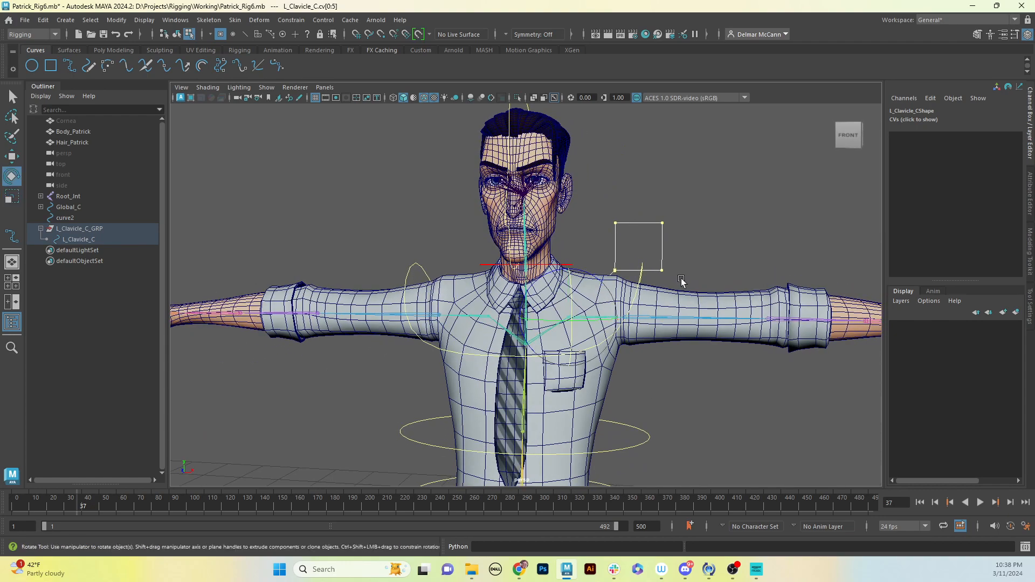
left_click_drag(598, 279, 620, 270)
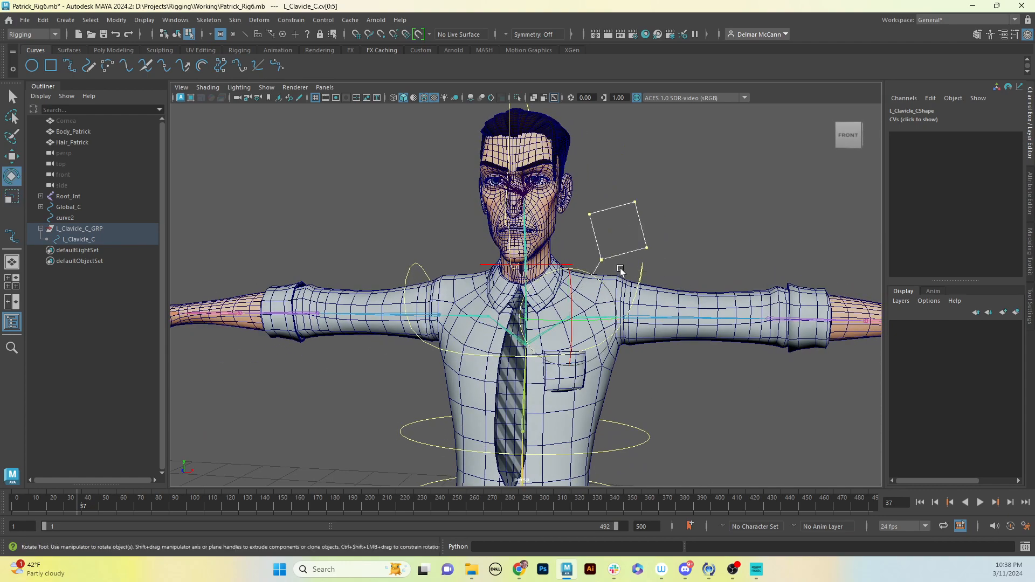
Step: Scale the tilted square's control vertices down a little further toward the clavicle pivot and return to object selection
key("r")
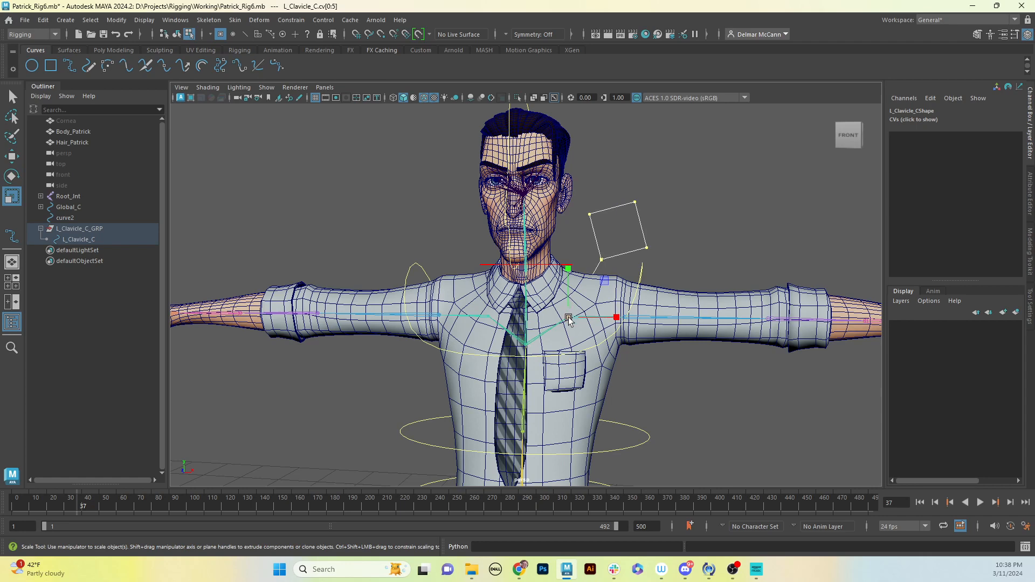
left_click_drag(568, 318, 534, 342)
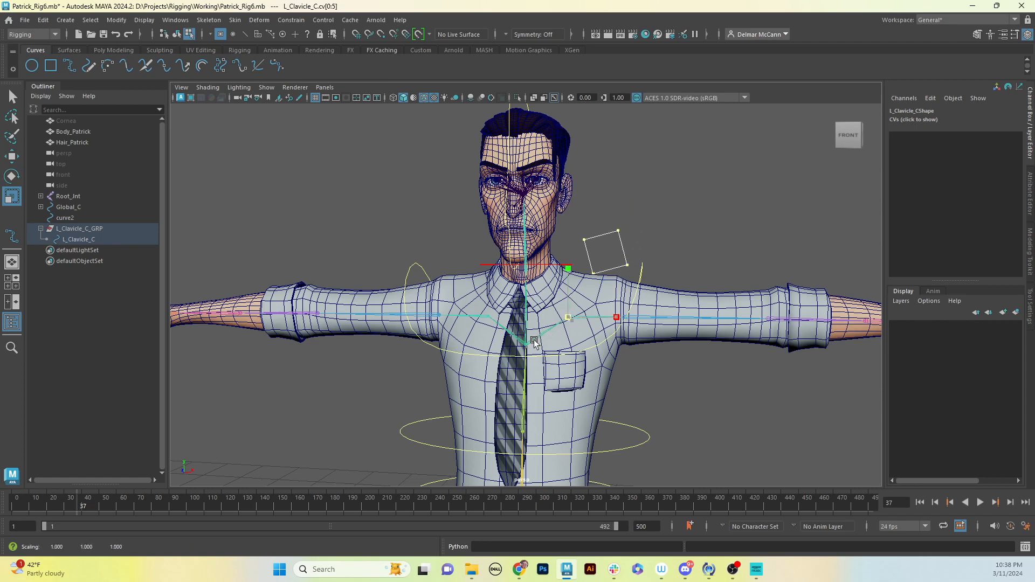
middle_click_drag(679, 274, 680, 267, "alt")
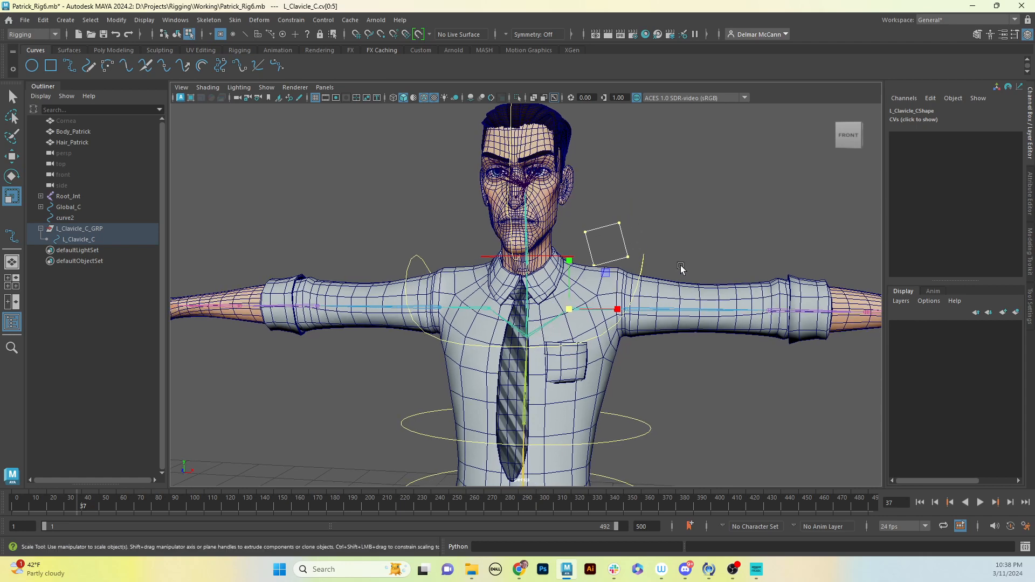
key("F8")
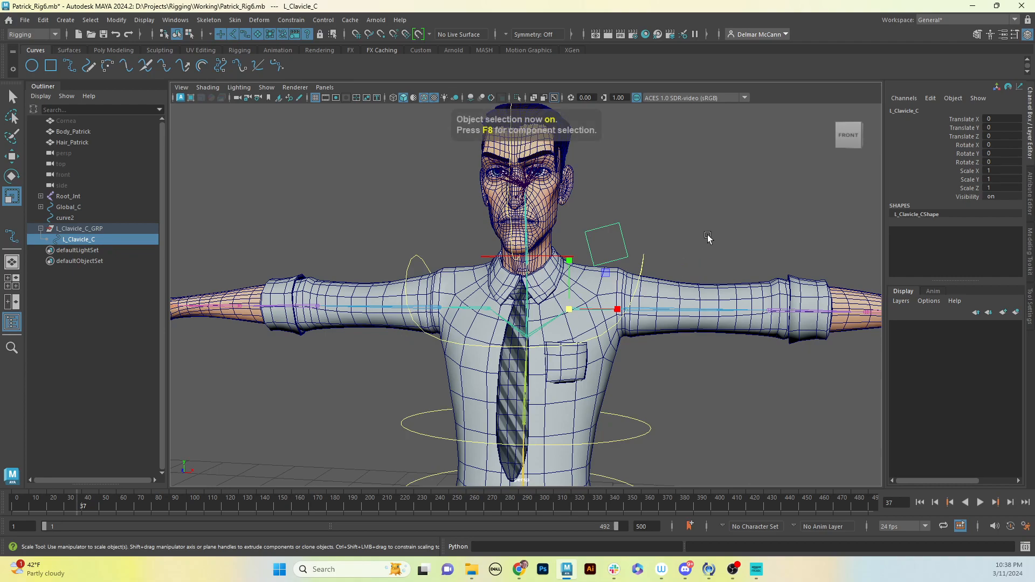
Step: Parent-constrain the left clavicle joint to the L_Clavicle_C control
left_click_drag(707, 242, 666, 208, "alt")
left_click(661, 213)
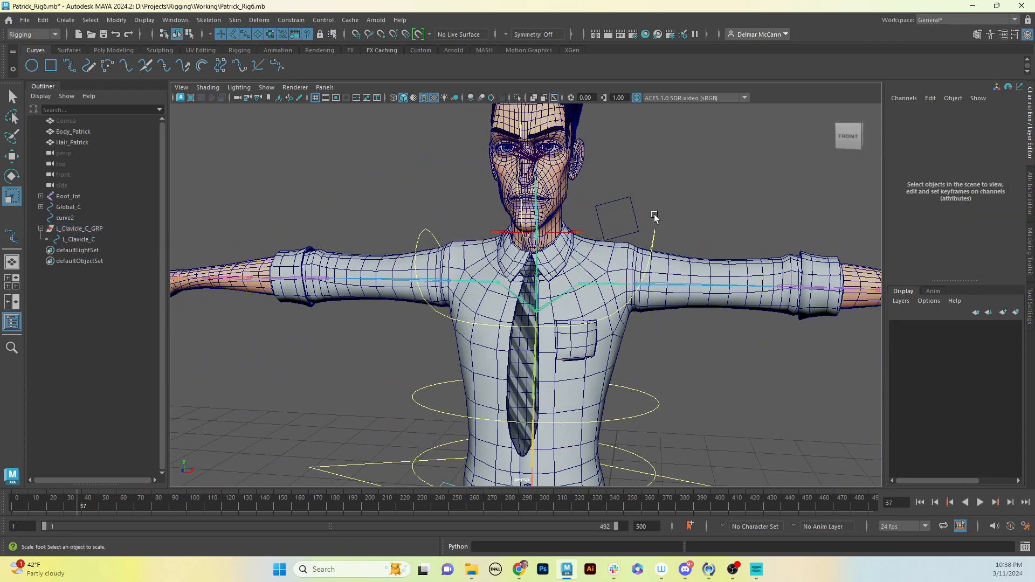
left_click(635, 219)
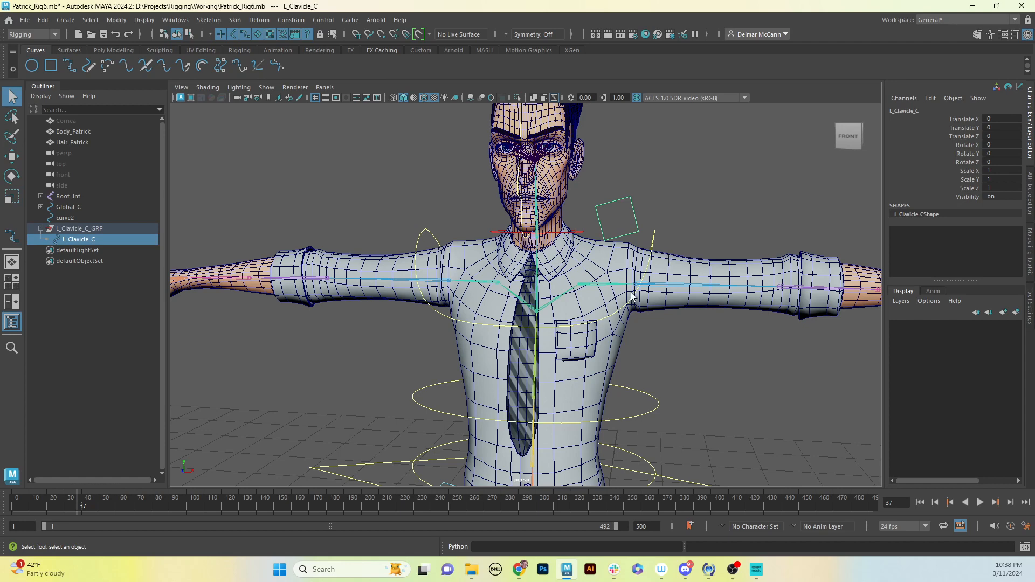
left_click(589, 287)
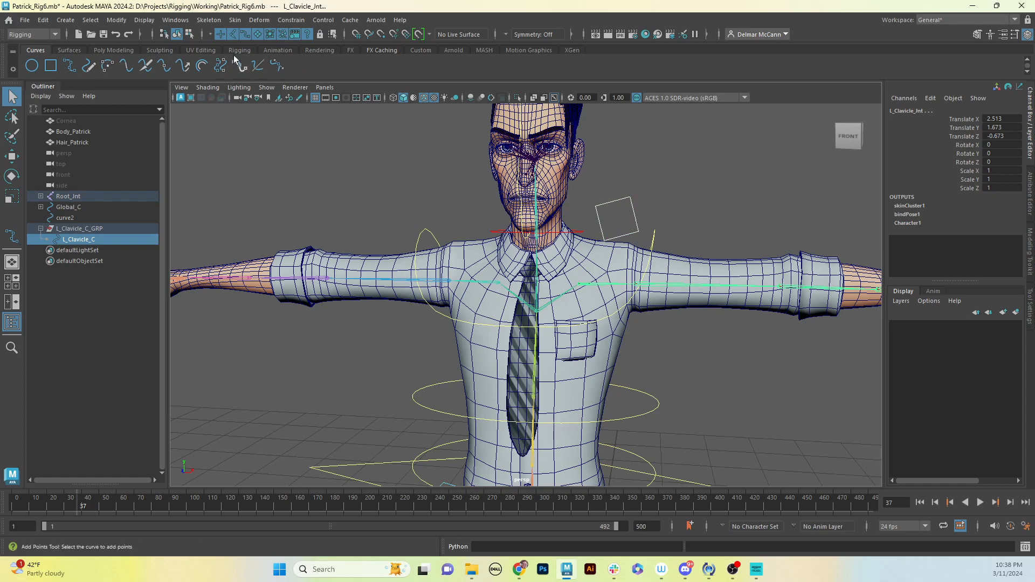
left_click(248, 49)
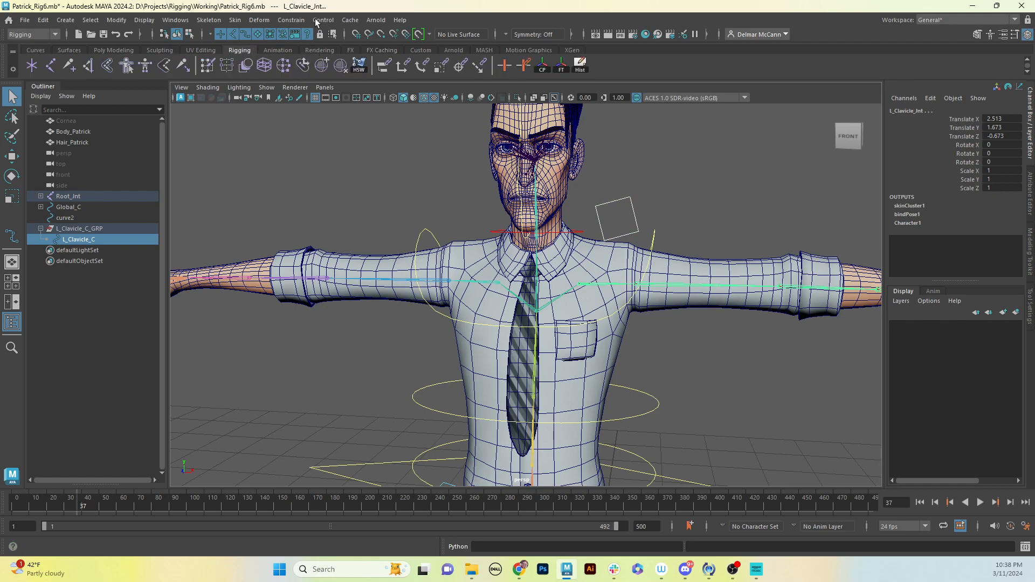
left_click(384, 67)
left_click_drag(601, 238, 676, 200, "alt")
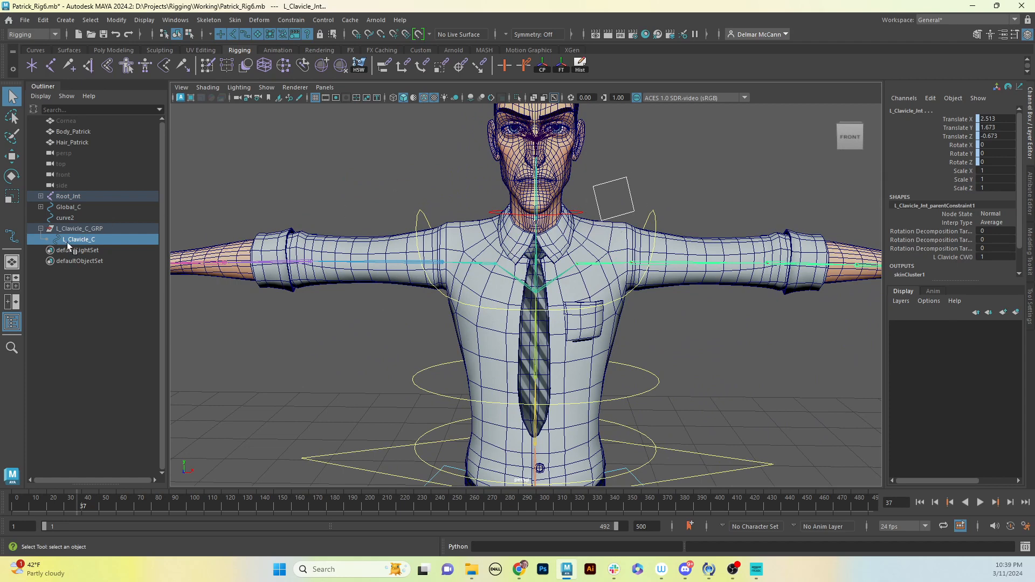
Step: Compare the transform values of L_Clavicle_C_GRP with those of its child control L_Clavicle_C
left_click(80, 228)
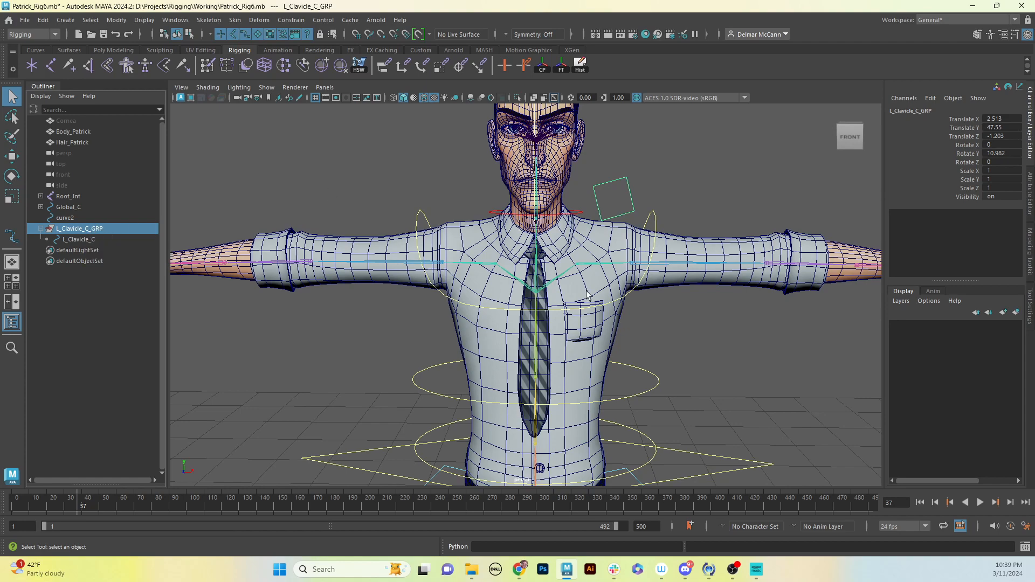
left_click_drag(589, 296, 642, 251, "alt")
right_click_drag(642, 251, 443, 333, "alt")
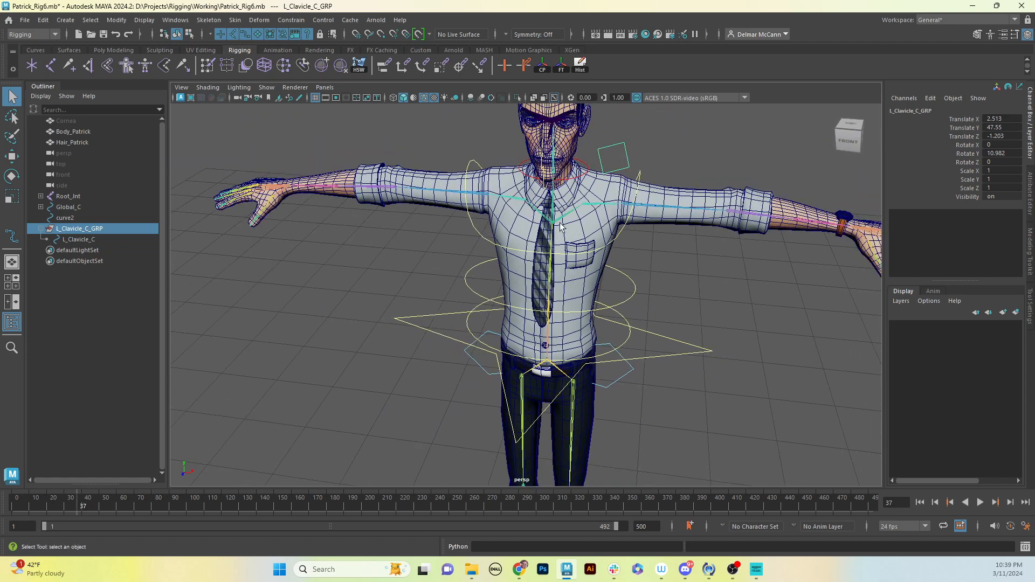
left_click(80, 239)
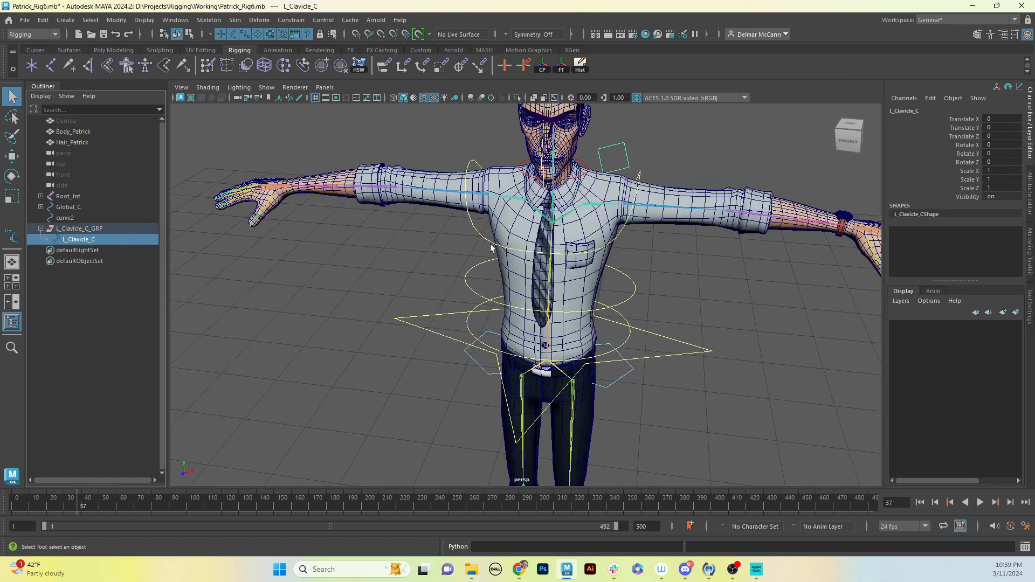
left_click_drag(588, 215, 601, 196, "alt")
right_click_drag(582, 200, 600, 215, "alt")
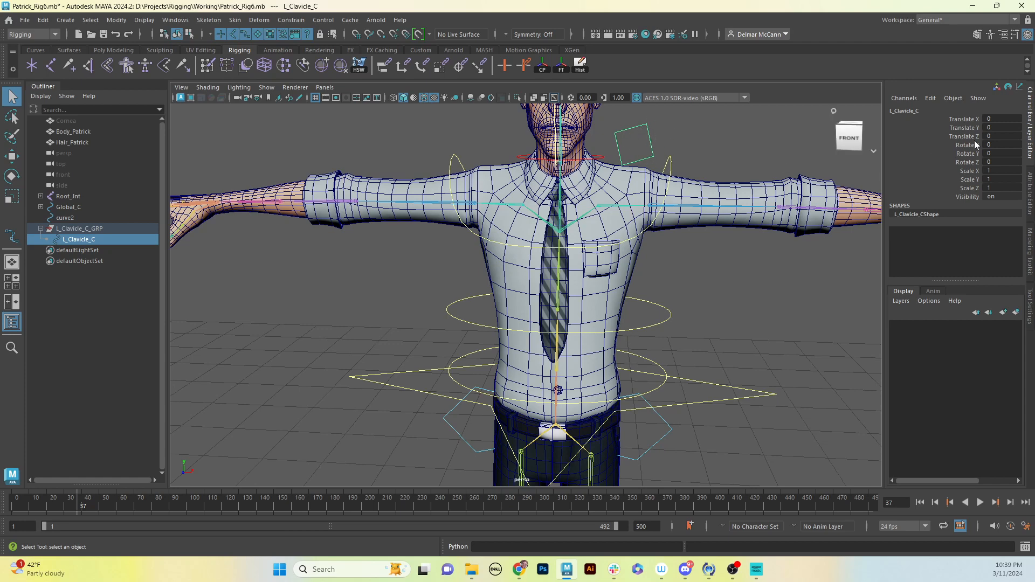
left_click(83, 229)
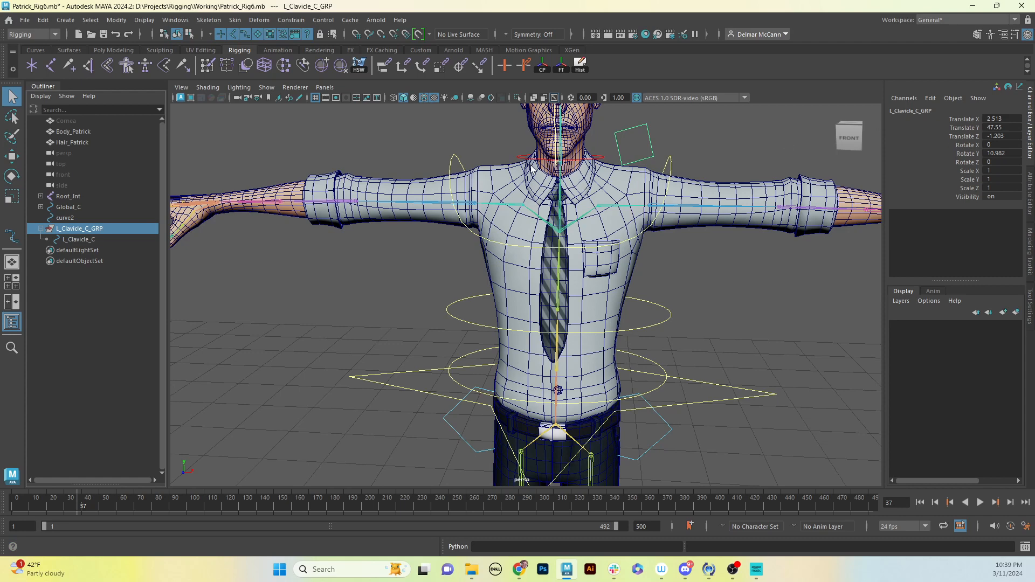
left_click(86, 241)
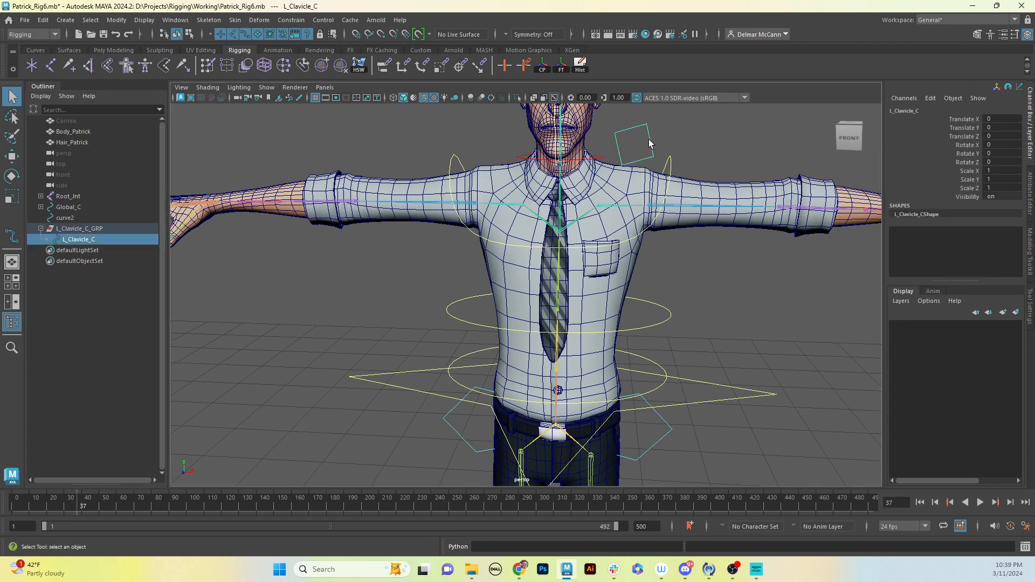
left_click(694, 131)
left_click(98, 228)
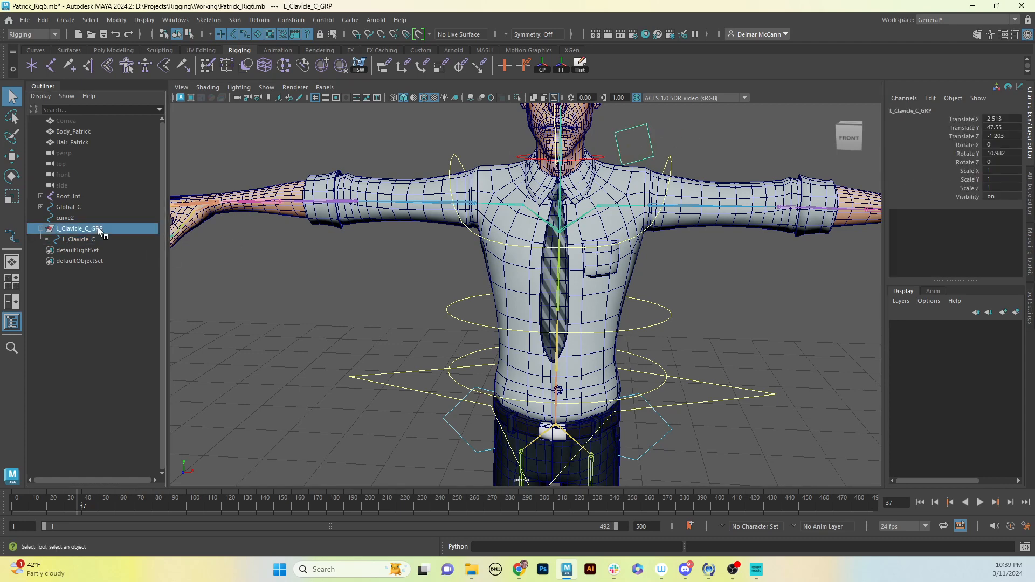
left_click(671, 141)
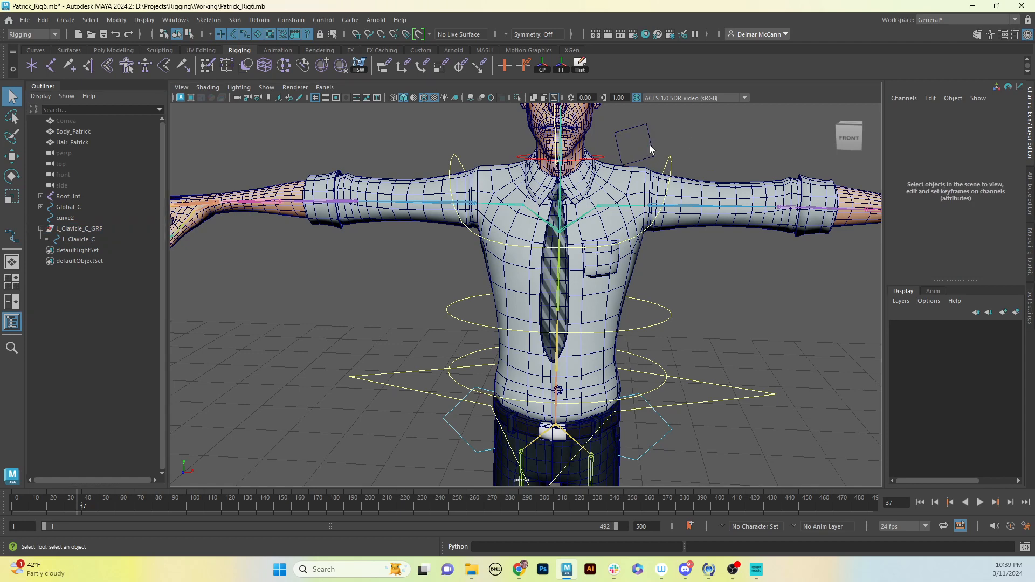
left_click(652, 147)
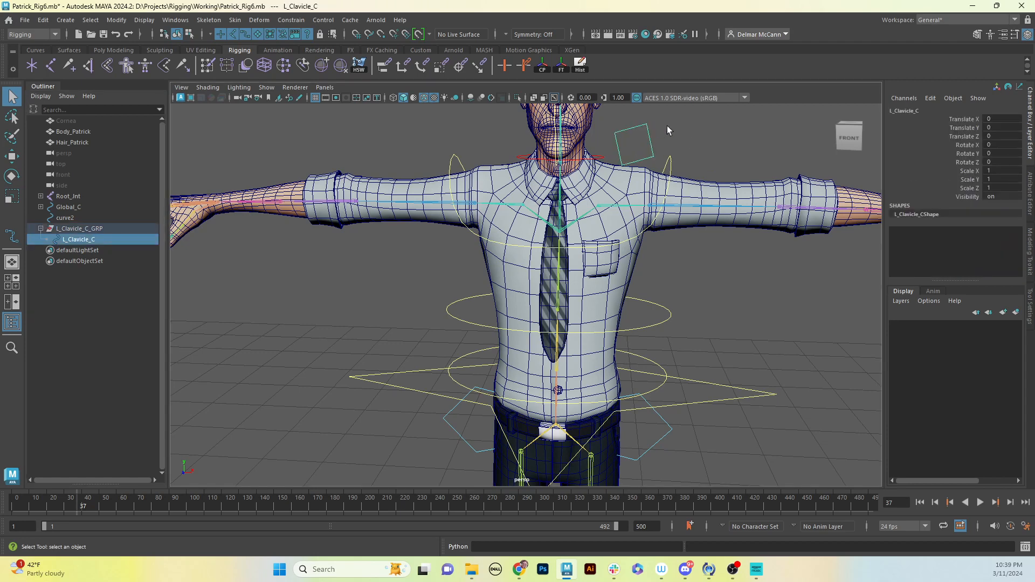
left_click(109, 229)
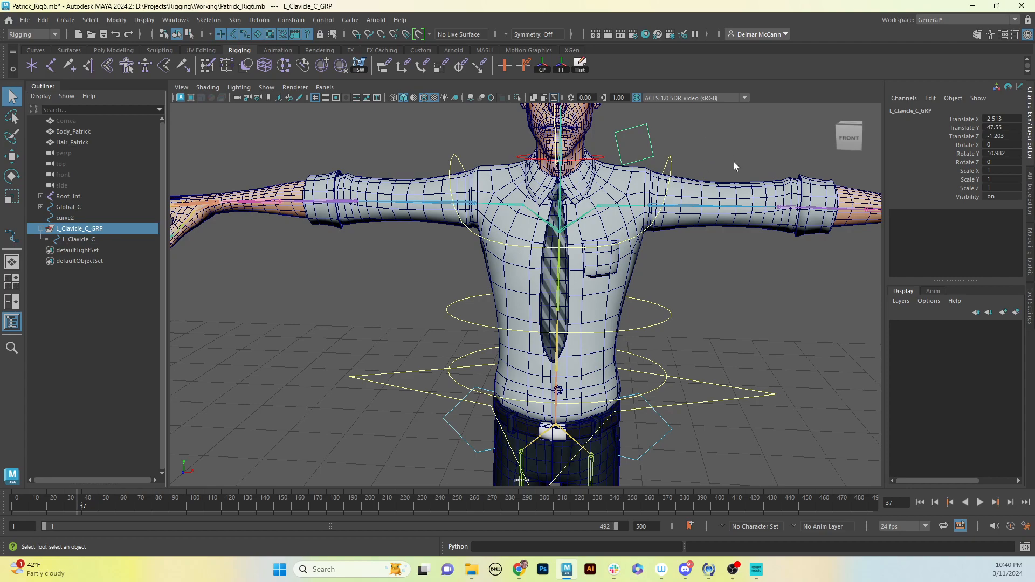
mouse_move(733, 161)
left_mouse_down("alt")
mouse_move(687, 169)
mouse_move(736, 168)
left_mouse_up("alt")
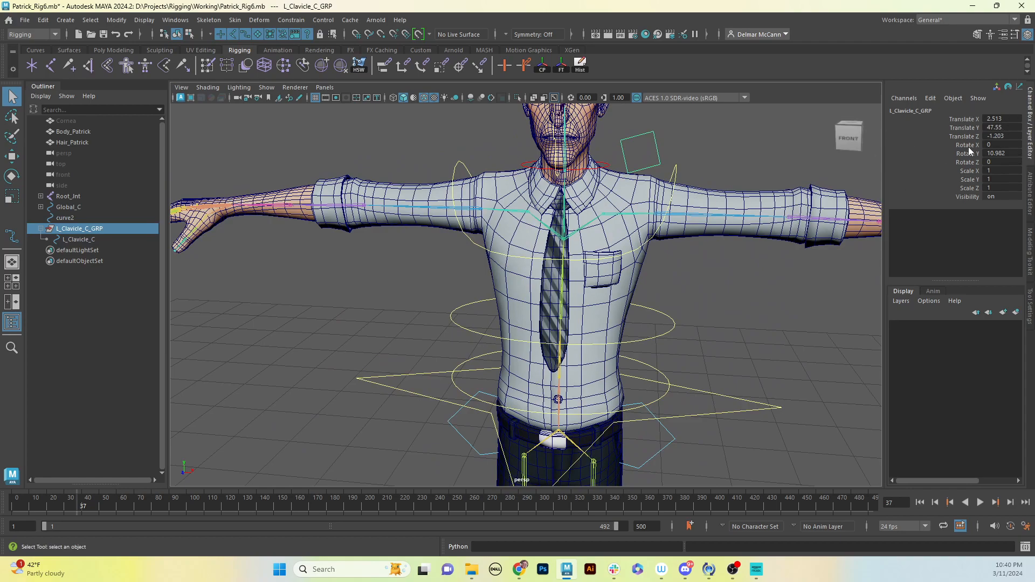
left_click_drag(713, 188, 736, 166, "alt")
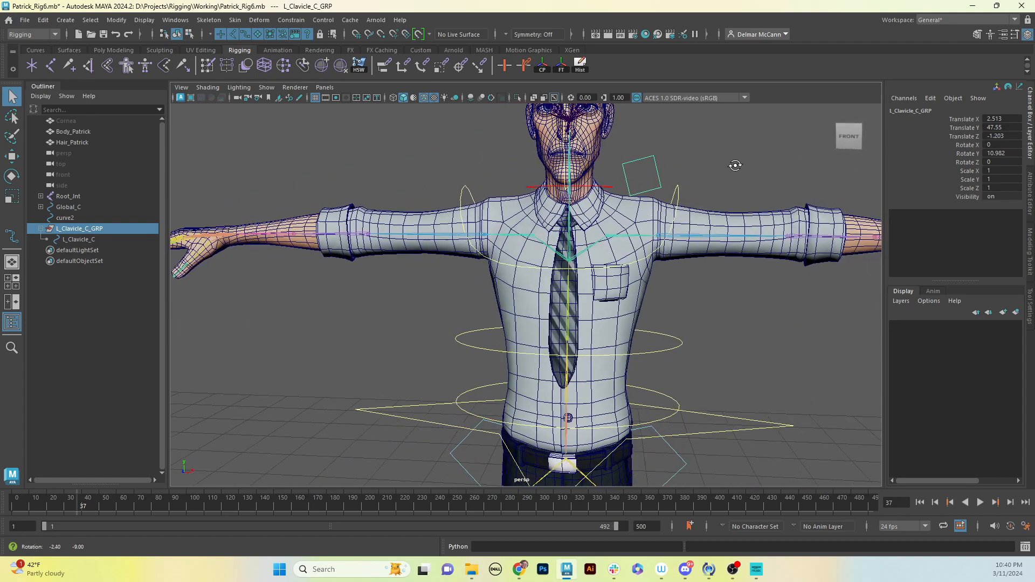
Step: Test the L_Clavicle_C control by rotating it 30 degrees around Z, and undo the rotation
left_click(637, 227)
left_click(658, 185)
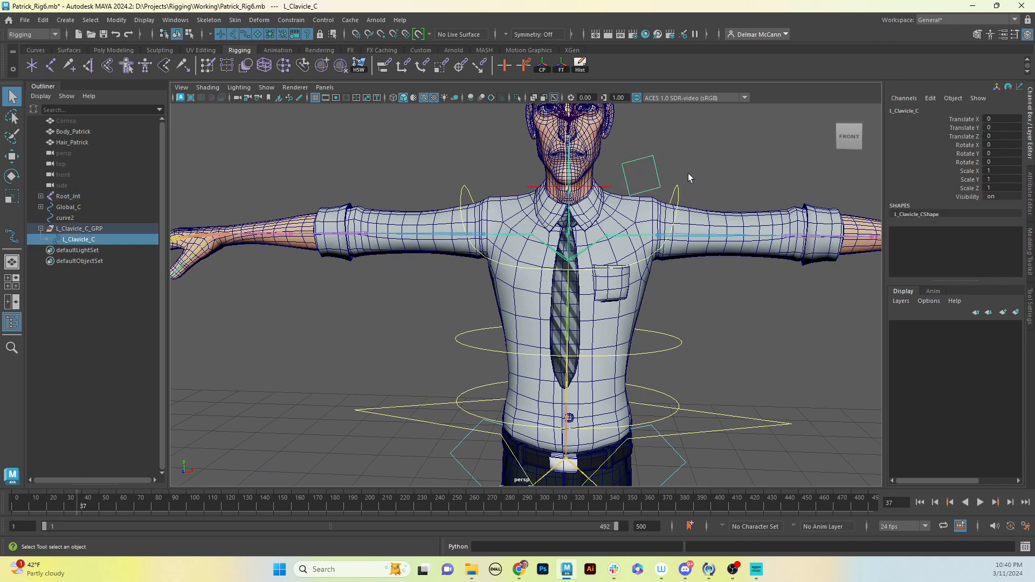
key("e")
mouse_move(600, 193)
left_mouse_down()
mouse_move(575, 204)
mouse_move(591, 201)
left_mouse_up()
key("ctrl+z")
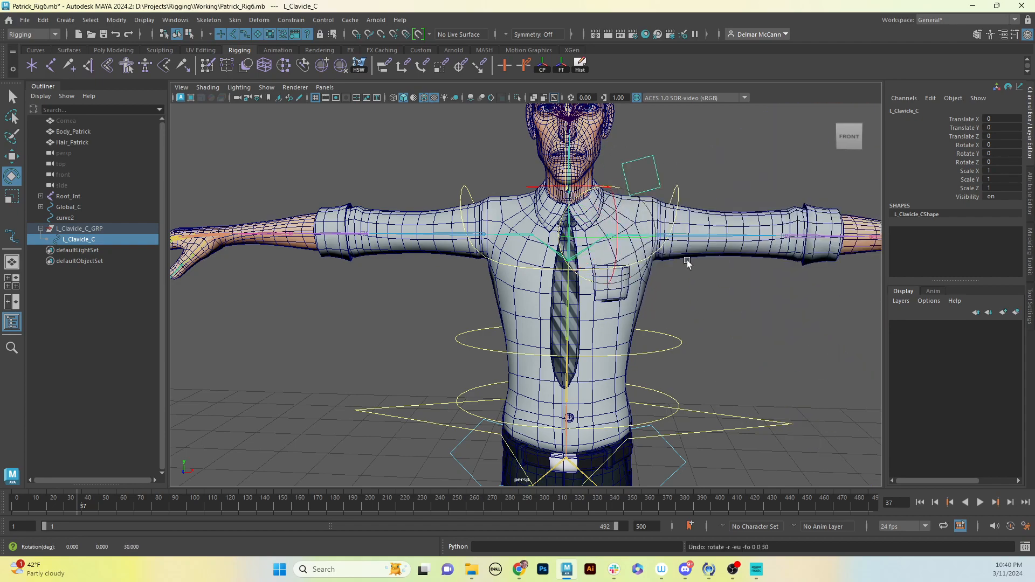
Step: Parent L_Clavicle_C_GRP under the Up_Back_C control
left_click_drag(731, 230, 684, 248, "alt")
left_click(714, 167)
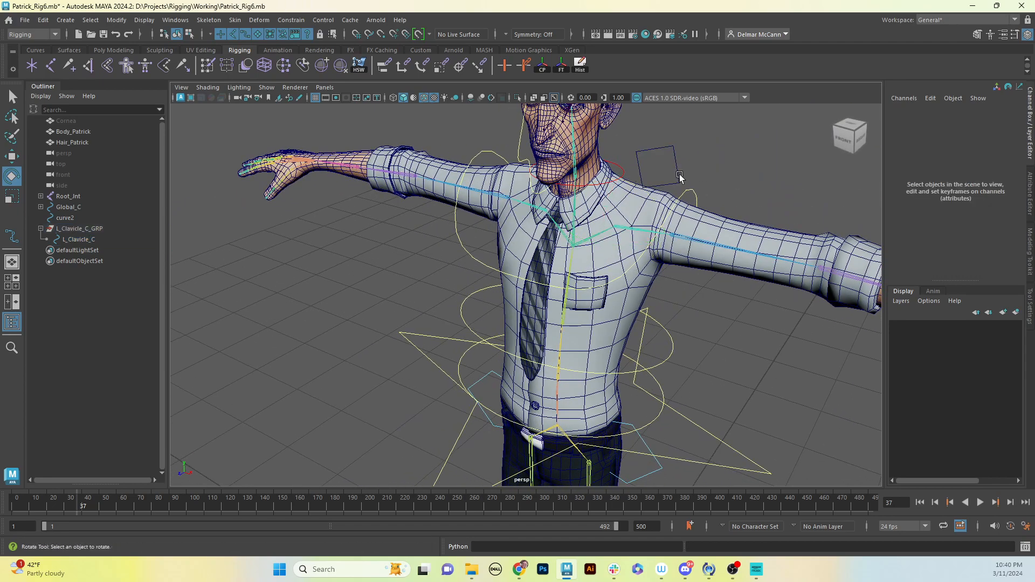
left_click(93, 229)
left_click_drag(542, 262, 596, 253, "alt")
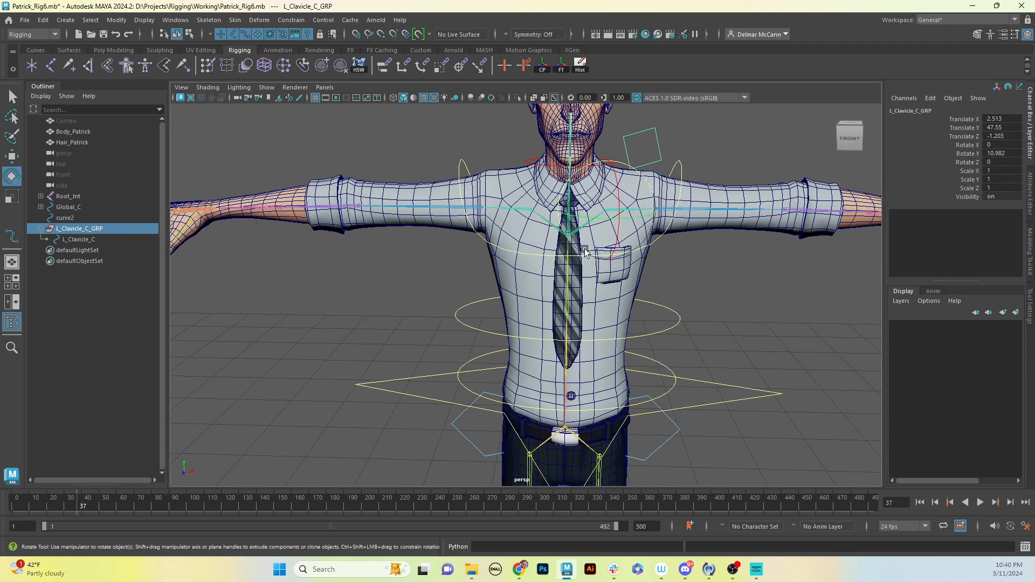
key("q")
left_click_drag(657, 233, 647, 227, "alt")
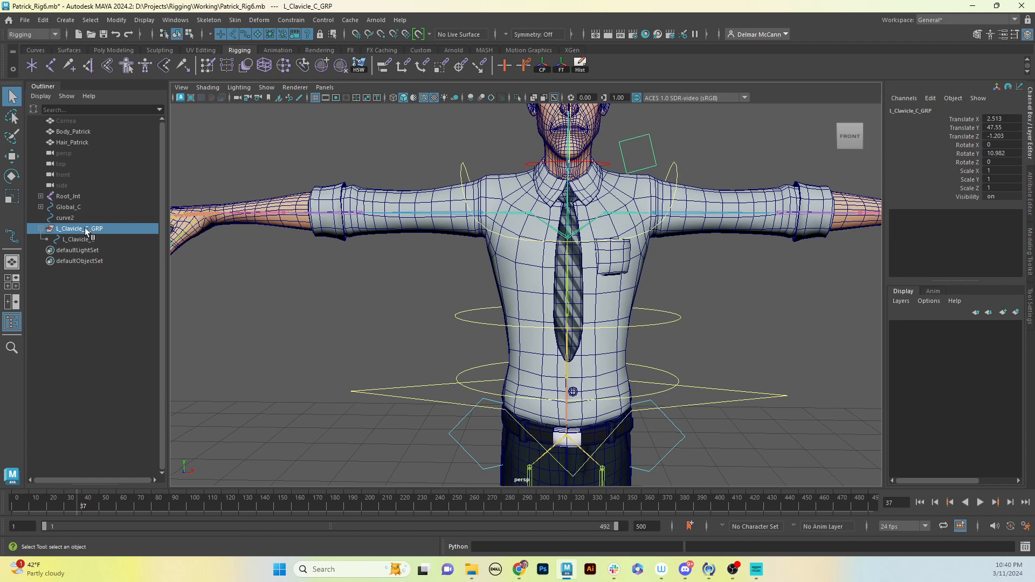
left_click(675, 172)
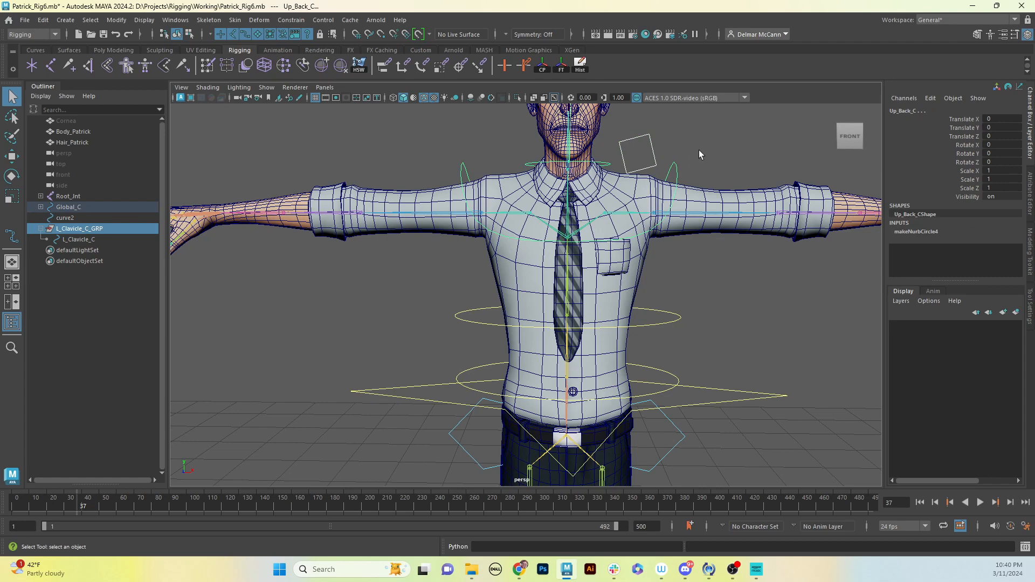
key("p")
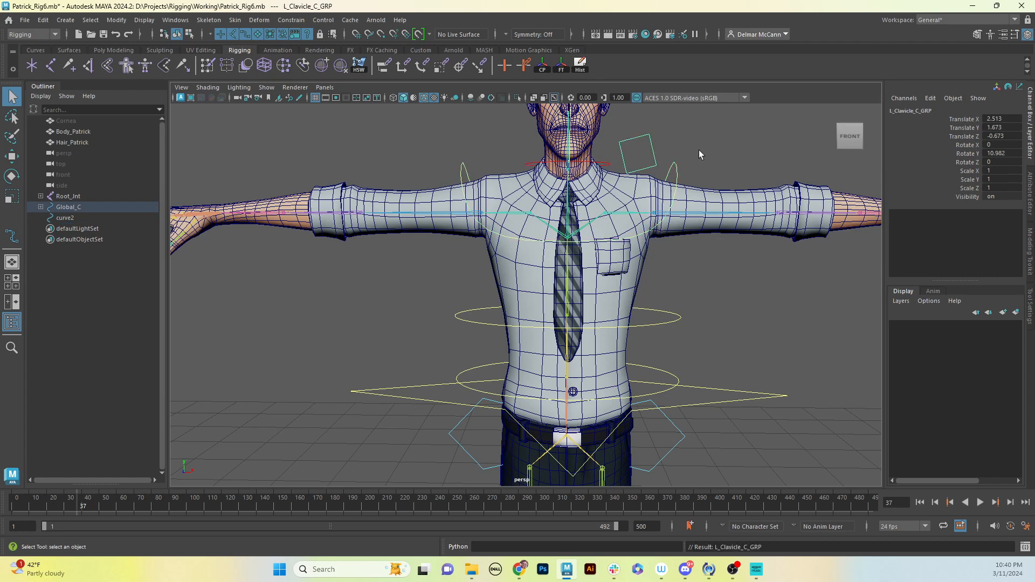
Step: Test the Up_Back_C control by rotating it, and undo the rotation
left_click(675, 180)
key("e")
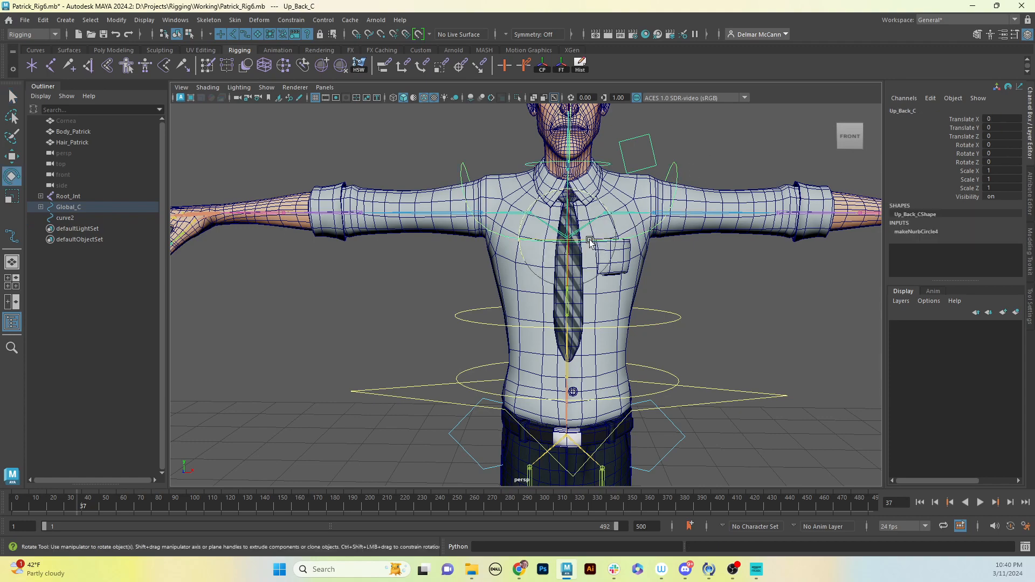
left_click_drag(622, 238, 566, 254)
key("ctrl+z")
Step: Examine the clavicle control and the left arm's joint chain from the front and from above
middle_click_drag(723, 269, 688, 264, "alt")
left_click_drag(689, 264, 690, 274, "alt")
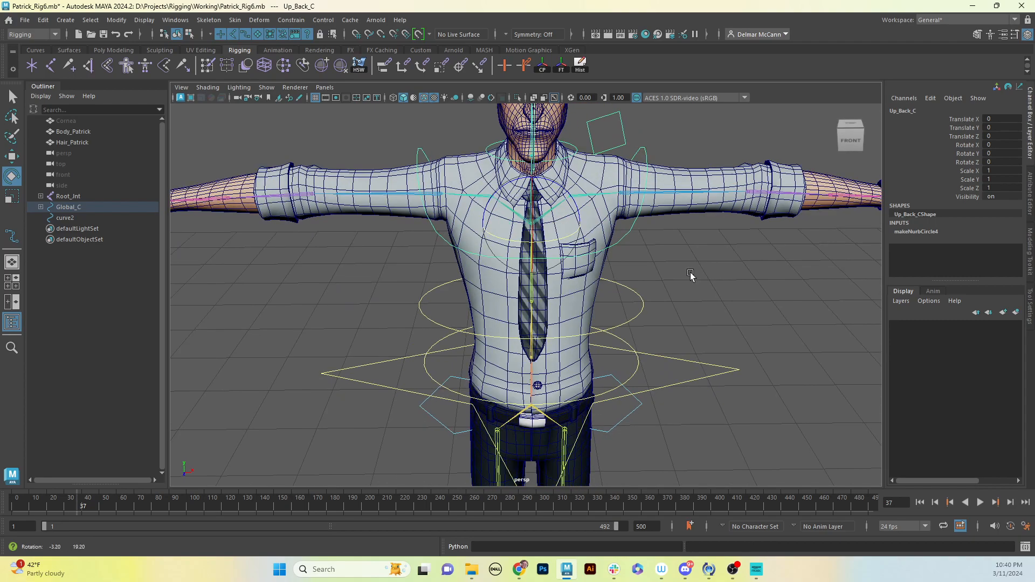
right_click_drag(690, 274, 648, 274, "alt")
left_click_drag(649, 273, 641, 249, "alt")
right_click_drag(534, 254, 670, 247, "alt")
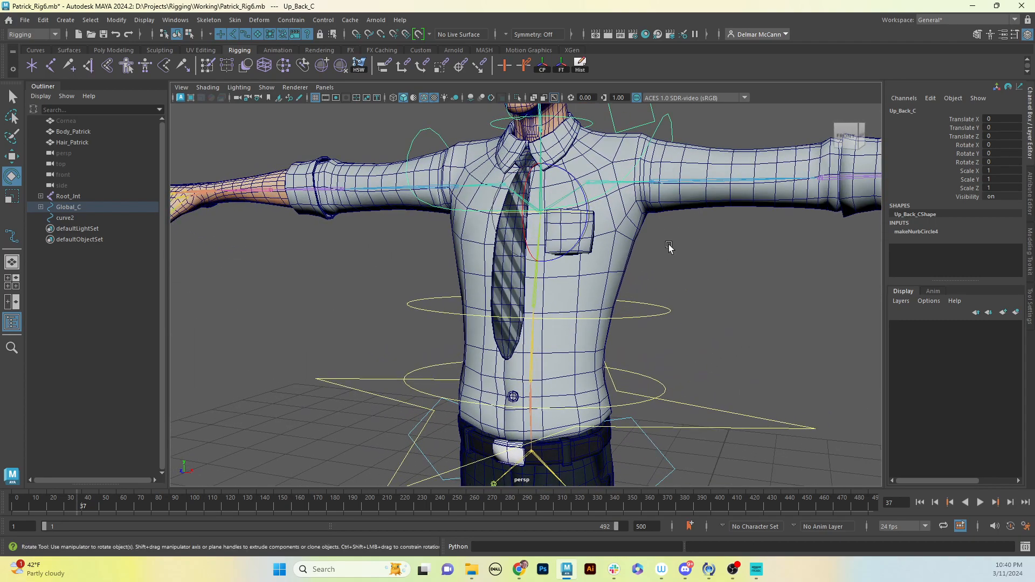
left_click_drag(670, 247, 679, 211, "alt")
middle_click_drag(679, 211, 717, 263, "alt")
left_click_drag(718, 262, 709, 270, "alt")
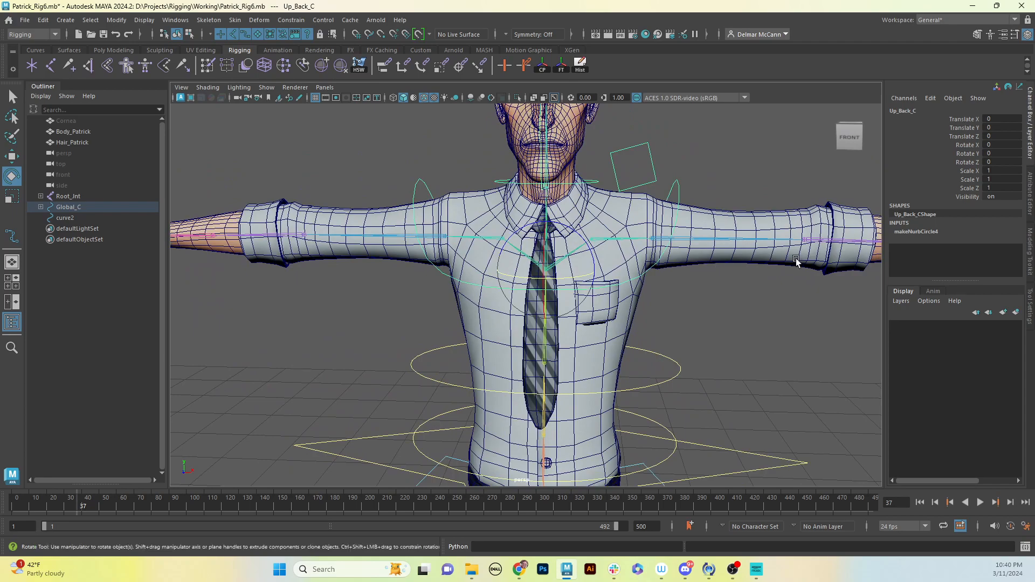
middle_click_drag(797, 260, 555, 232, "alt")
left_click_drag(555, 235, 646, 245, "alt")
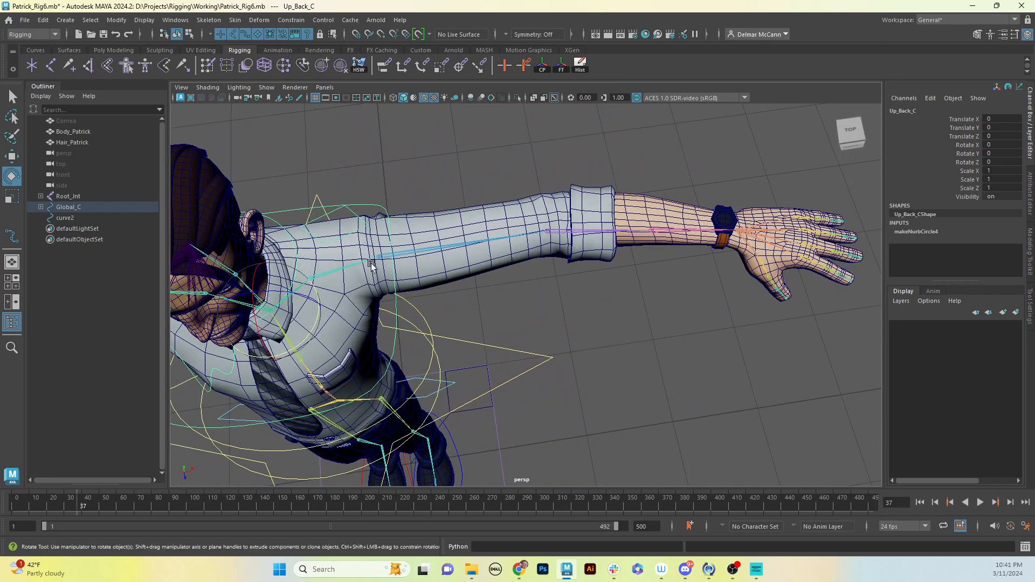
left_click_drag(477, 306, 492, 232, "alt")
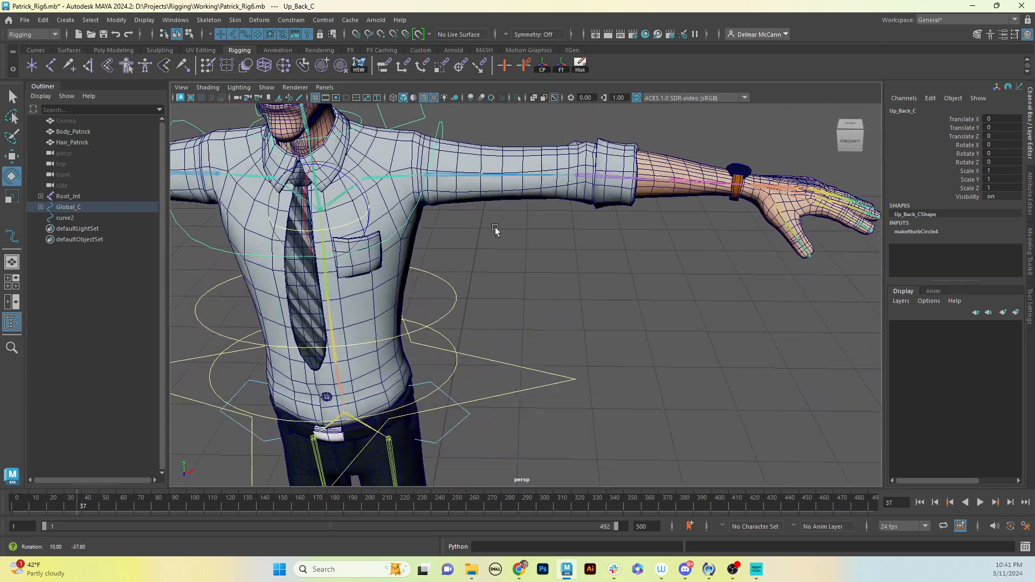
Step: Duplicate the L_Shoulder_Jnt chain twice and reveal the copies in the scene hierarchy
left_click(454, 174)
middle_click_drag(609, 282, 613, 276, "alt")
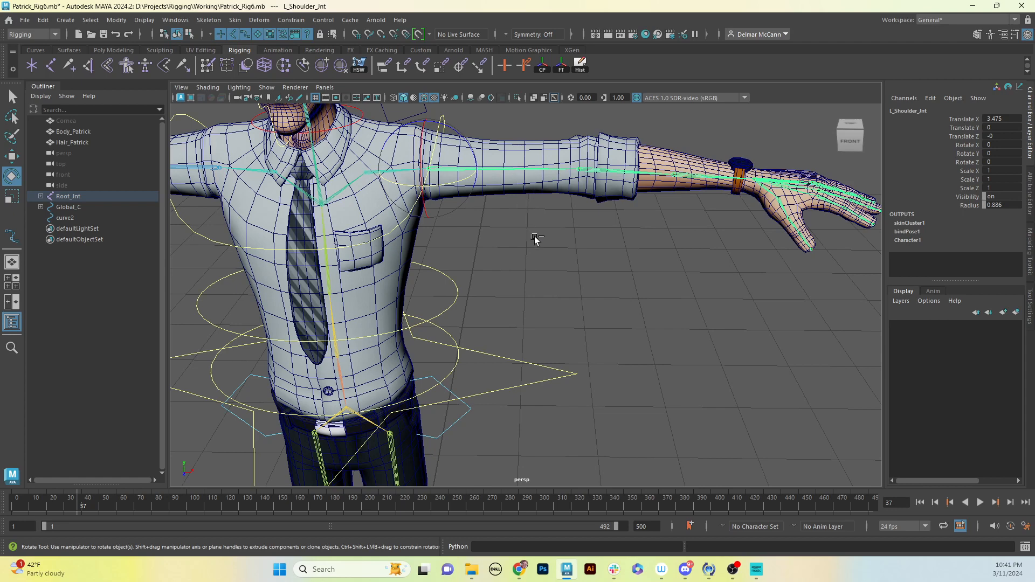
key("ctrl+d")
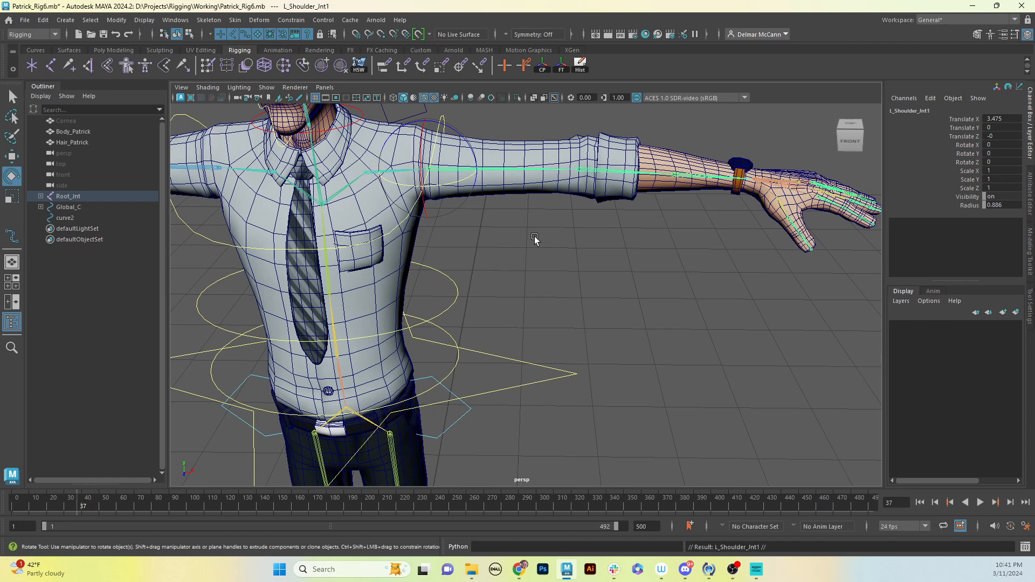
key("ctrl+d")
key("f")
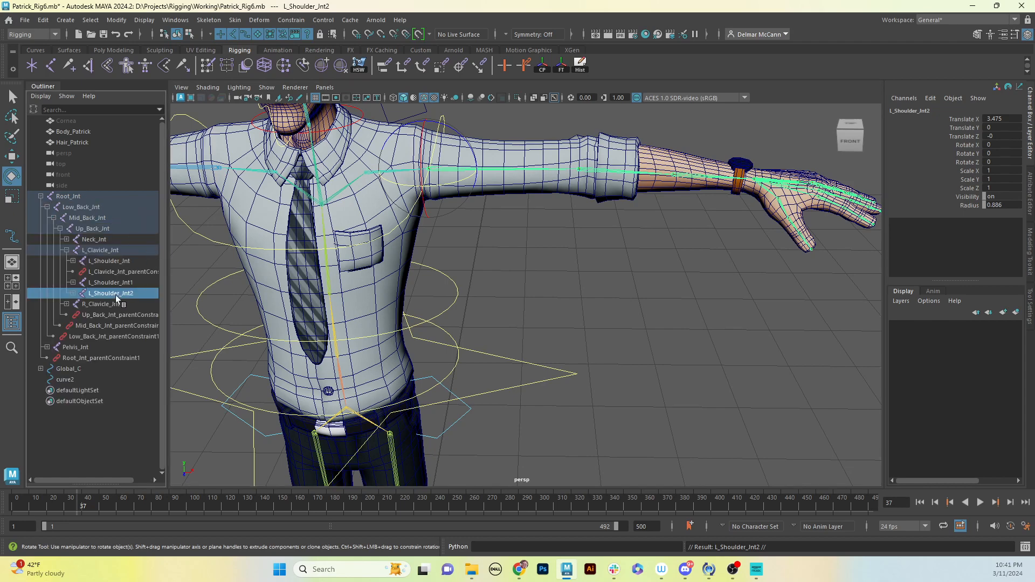
Step: Unparent the two duplicates L_Shoulder_Jnt1 and L_Shoulder_Jnt2 from the left clavicle joint to the world level
left_click(131, 282)
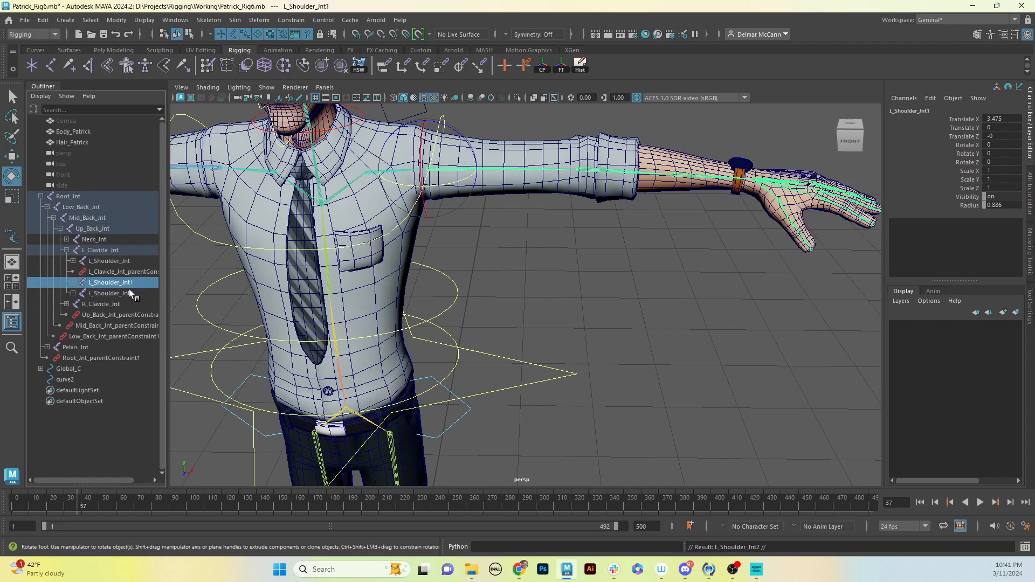
left_click(131, 295)
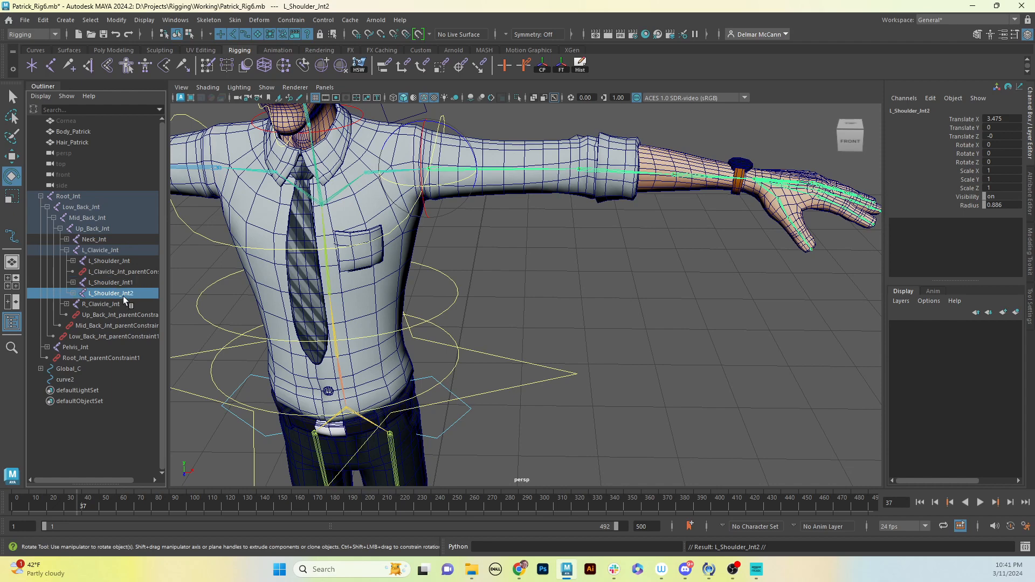
left_click(125, 282)
left_click(126, 295)
left_click(128, 283)
left_click(131, 294, "shift")
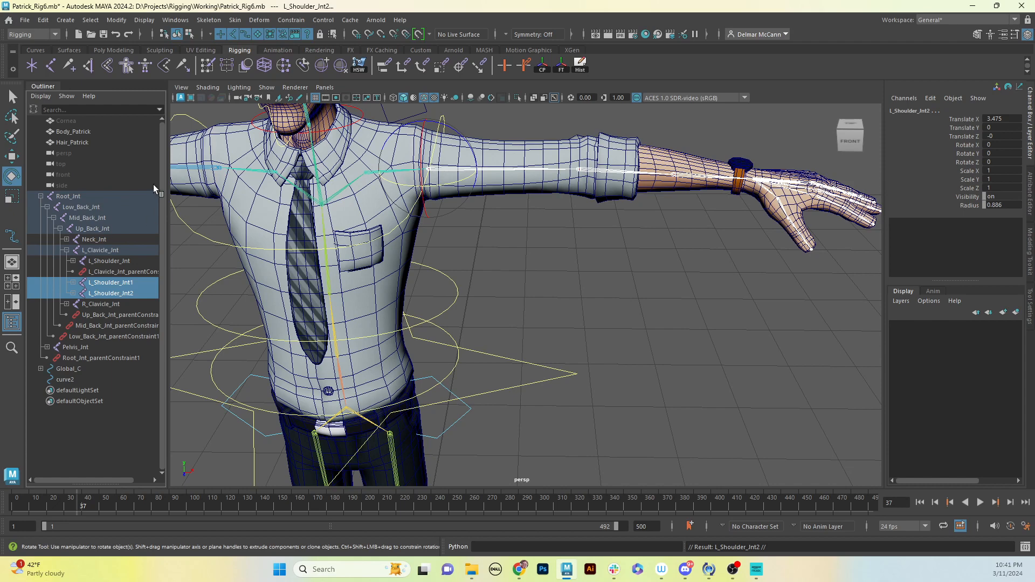
key("shift+p")
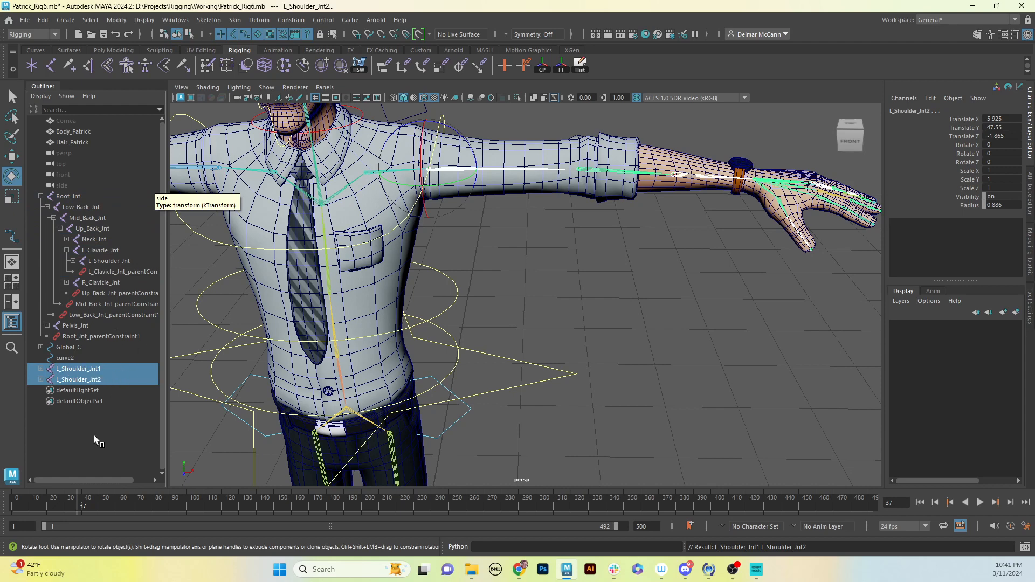
left_click(84, 371)
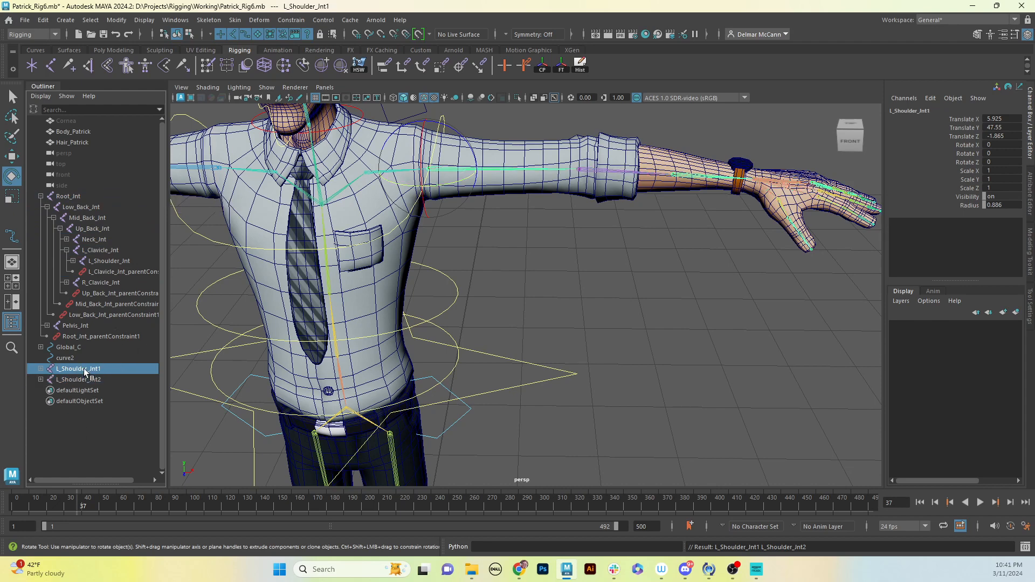
left_click(89, 380)
left_click(93, 371)
left_click(97, 378)
left_click(95, 369)
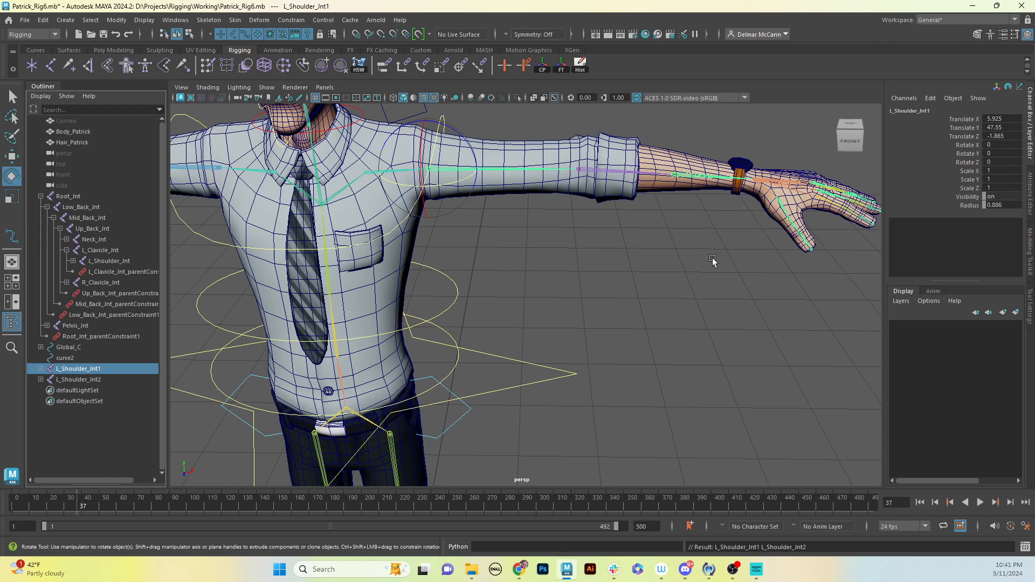
middle_click_drag(643, 215, 656, 238, "alt")
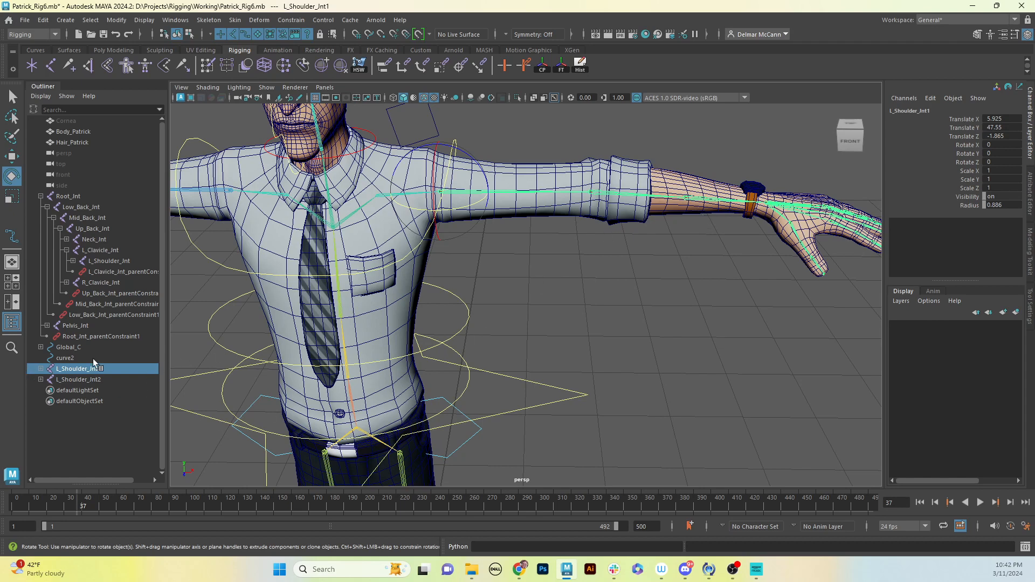
left_click(75, 380)
Step: Expand the first duplicated chain, L_Shoulder_Jnt1, and rename its root joint to L_Shoulder_Jnt
left_click(74, 370)
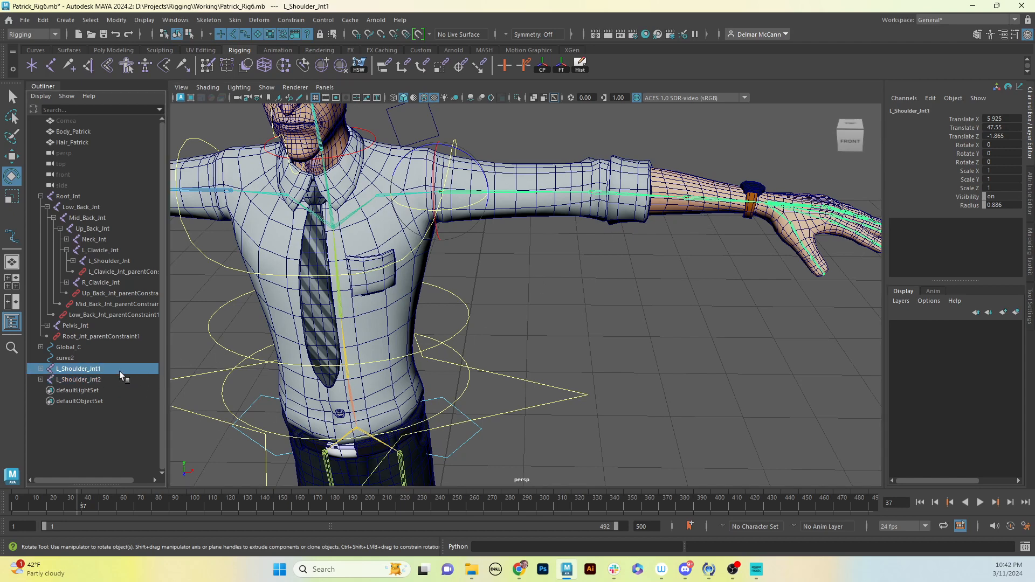
left_click(40, 369)
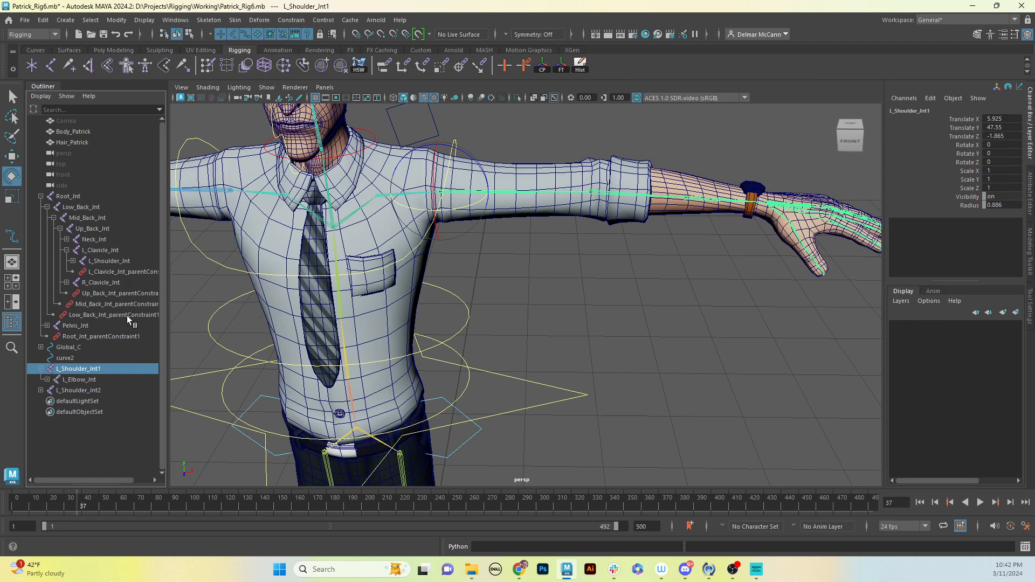
double_click(111, 370)
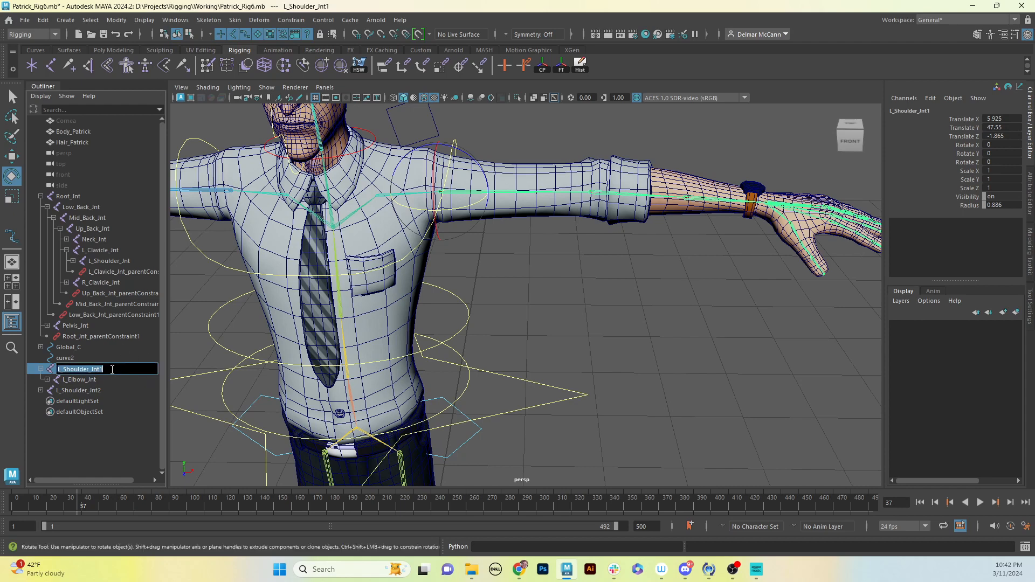
key("BackSpace")
key("Return")
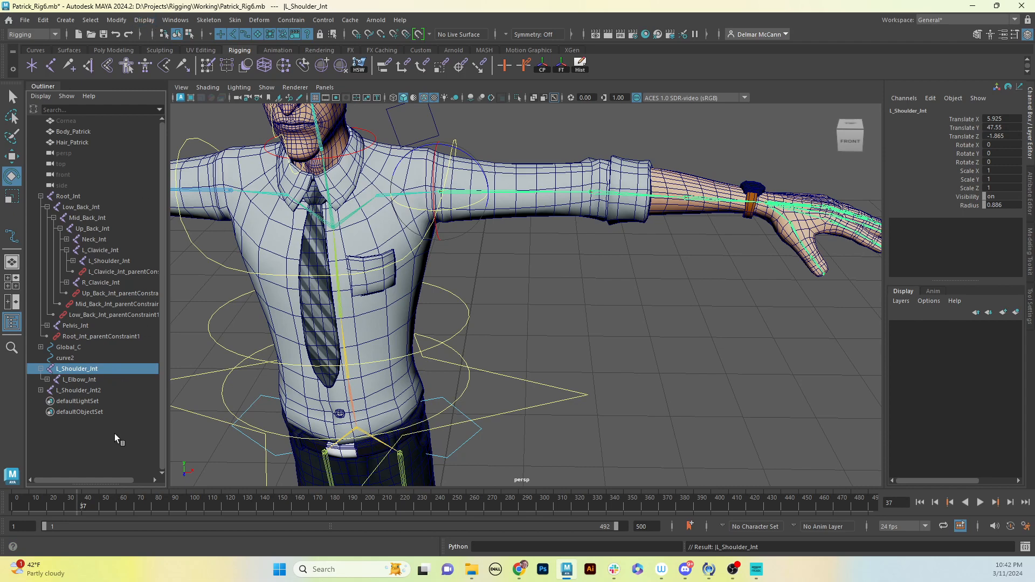
Step: Open Search and Replace Names with _Jnt as the search text, and expand the first duplicated arm chain down to the wrist joint
left_click(144, 20)
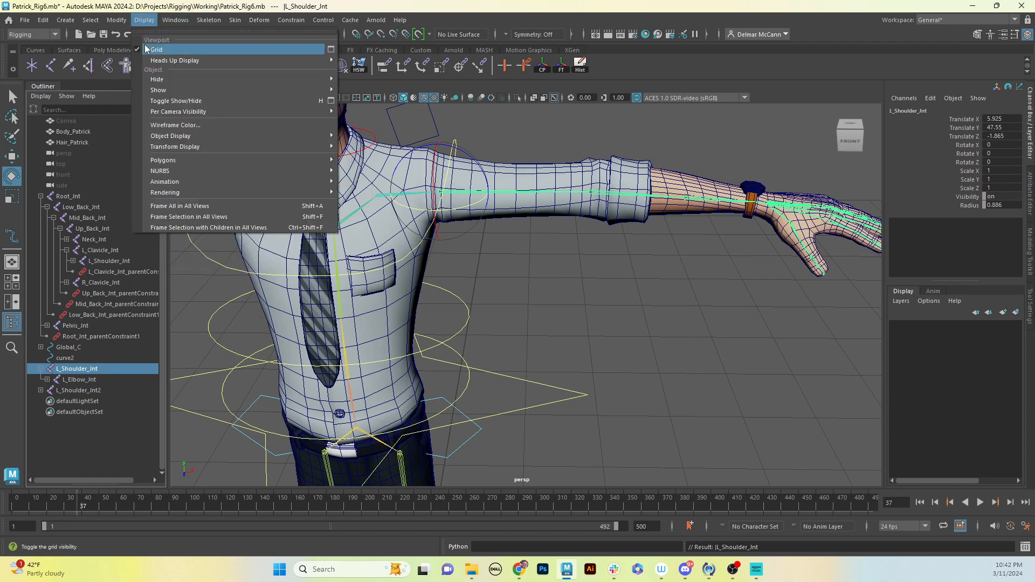
mouse_move(117, 20)
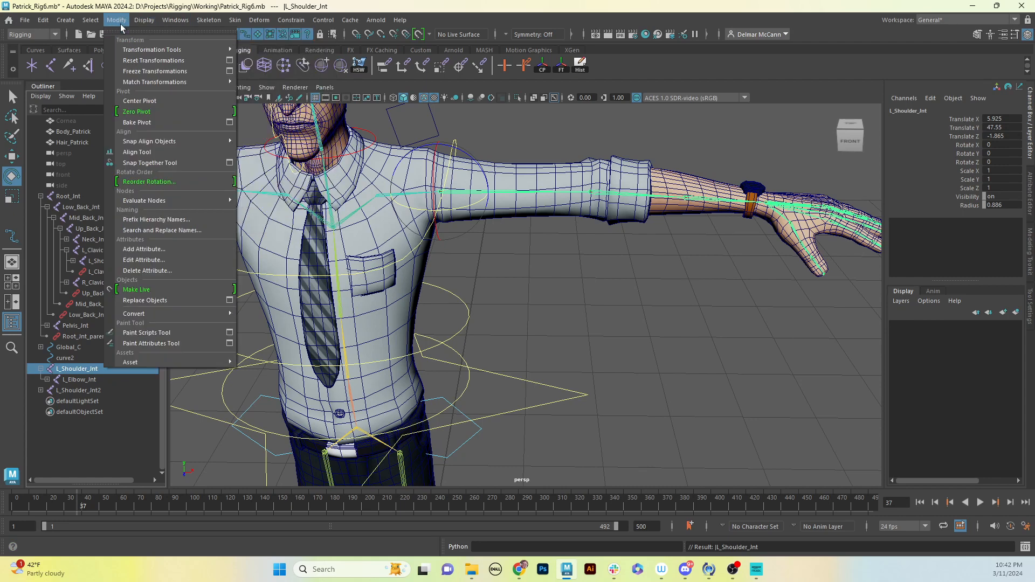
mouse_move(162, 82)
left_click(180, 230)
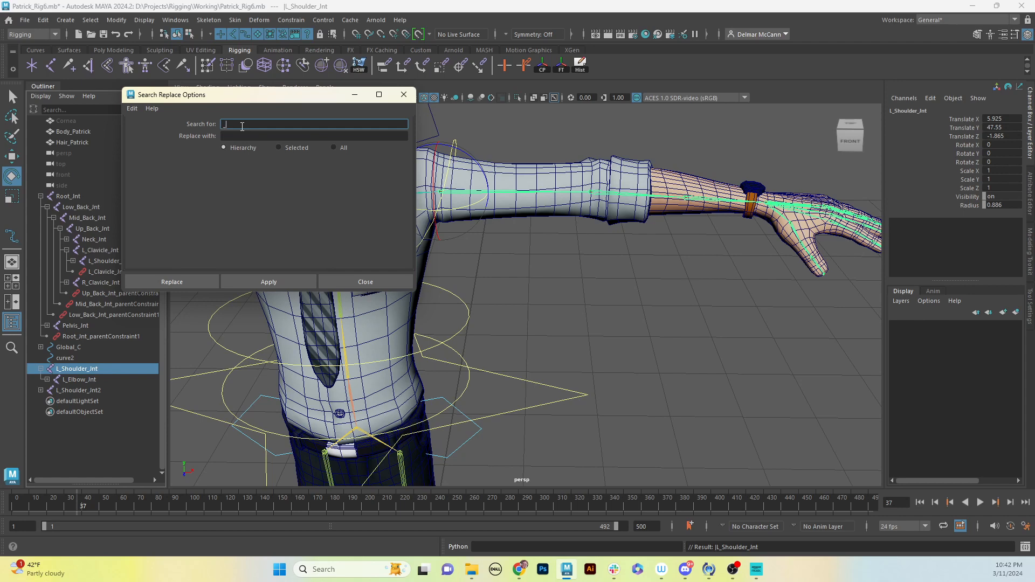
type("_Jnt")
left_click(47, 379)
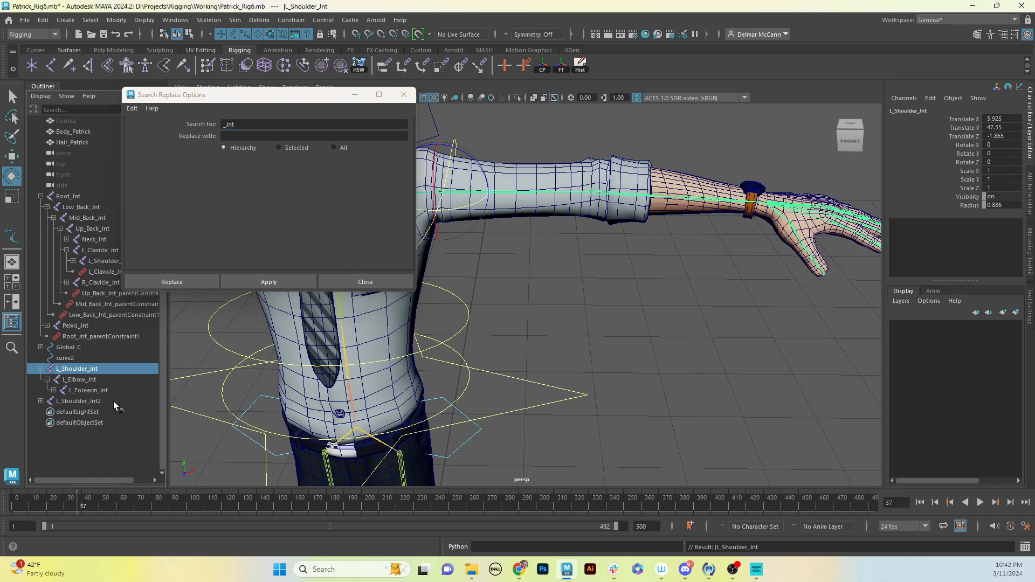
left_click(52, 390)
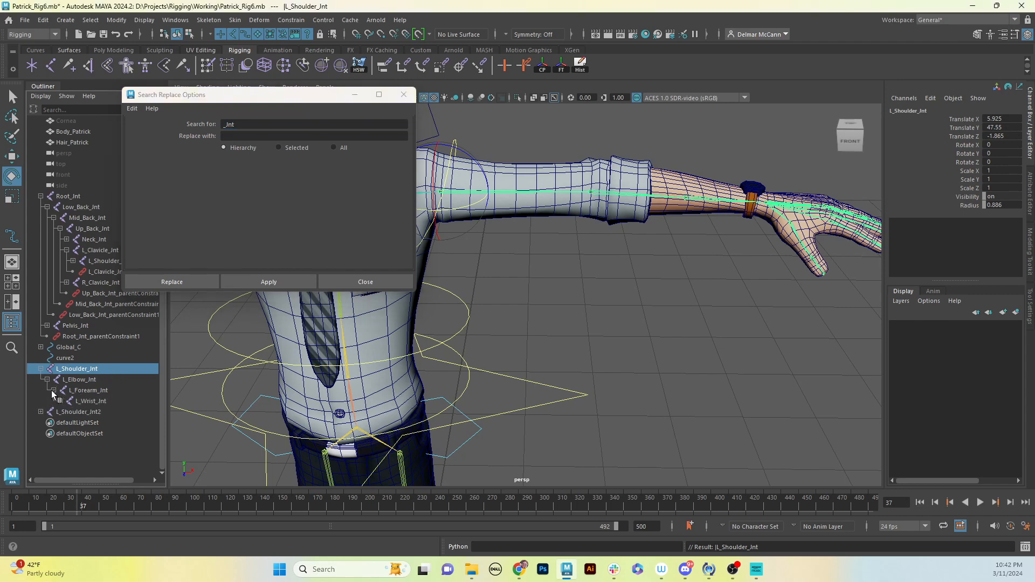
Step: Replace _Jnt with _IK_Jnt in all joint names of the first duplicated arm hierarchy, keeping the rename dialog open
left_click(243, 136)
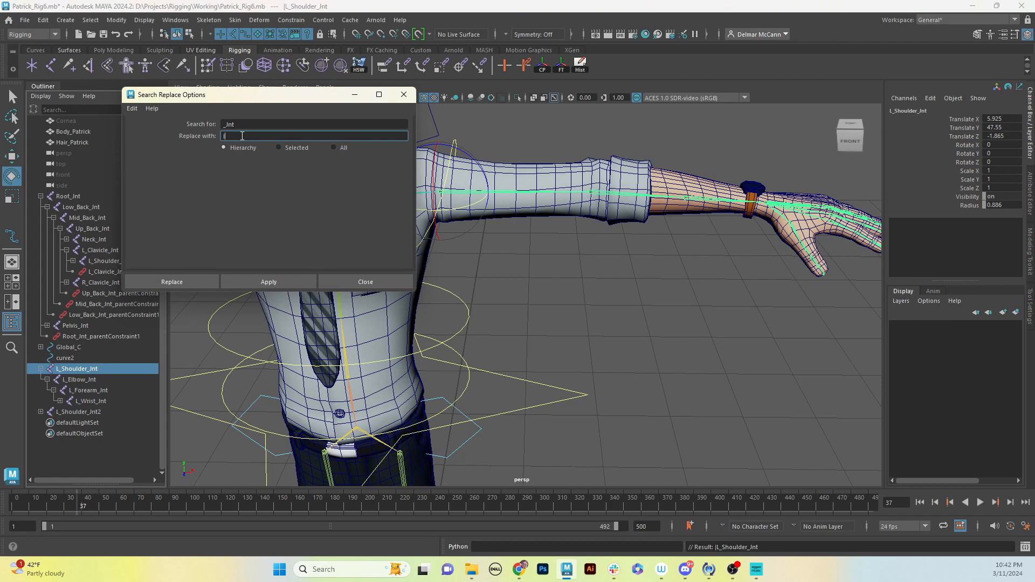
key("BackSpace")
key("BackSpace")
type("_Ik_Jn")
left_click(263, 281)
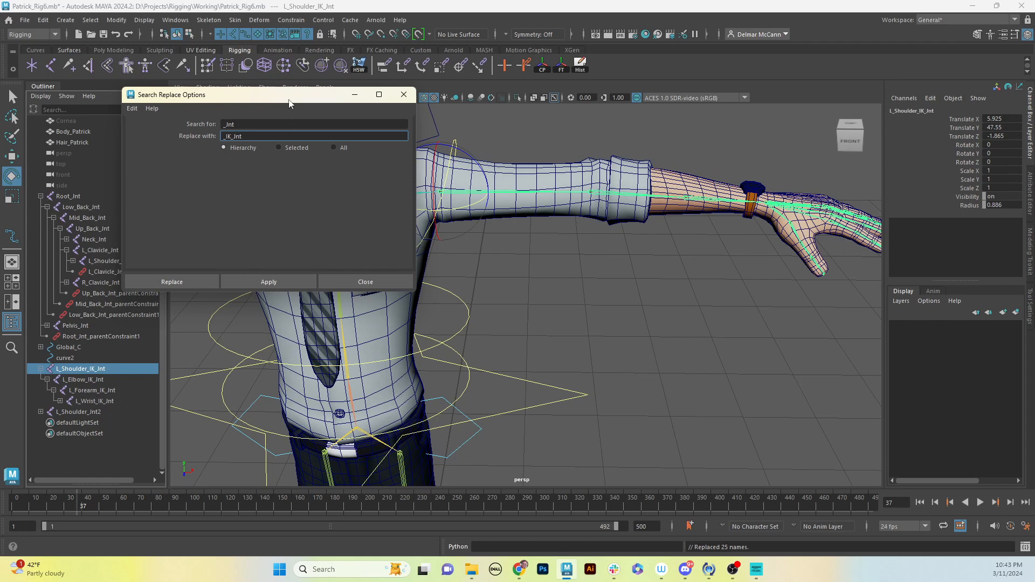
left_click_drag(285, 97, 320, 82)
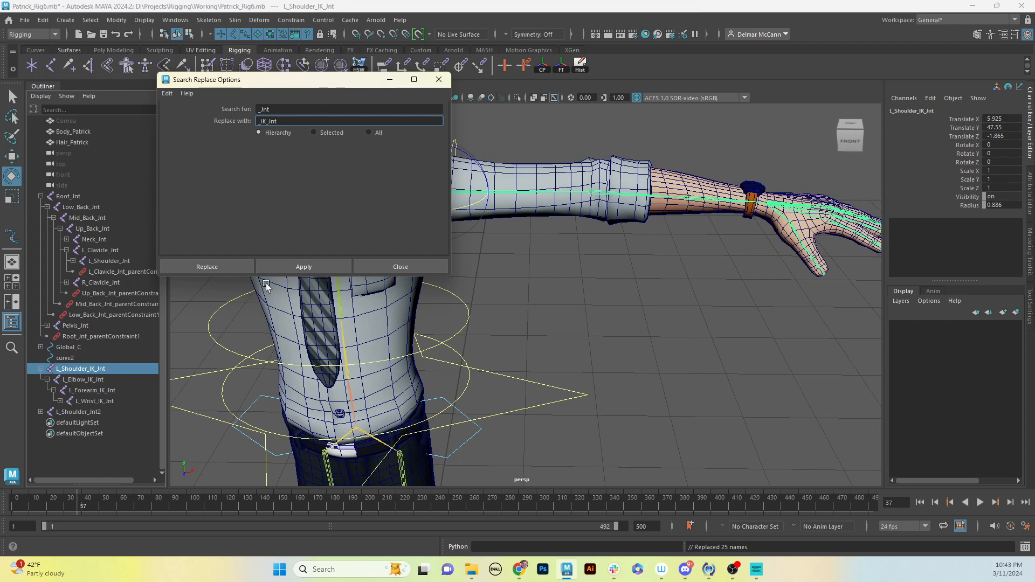
Step: Rename the second duplicate's root joint, L_Shoulder_Jnt2, to L_Shoulder_Jnt
left_click(73, 412)
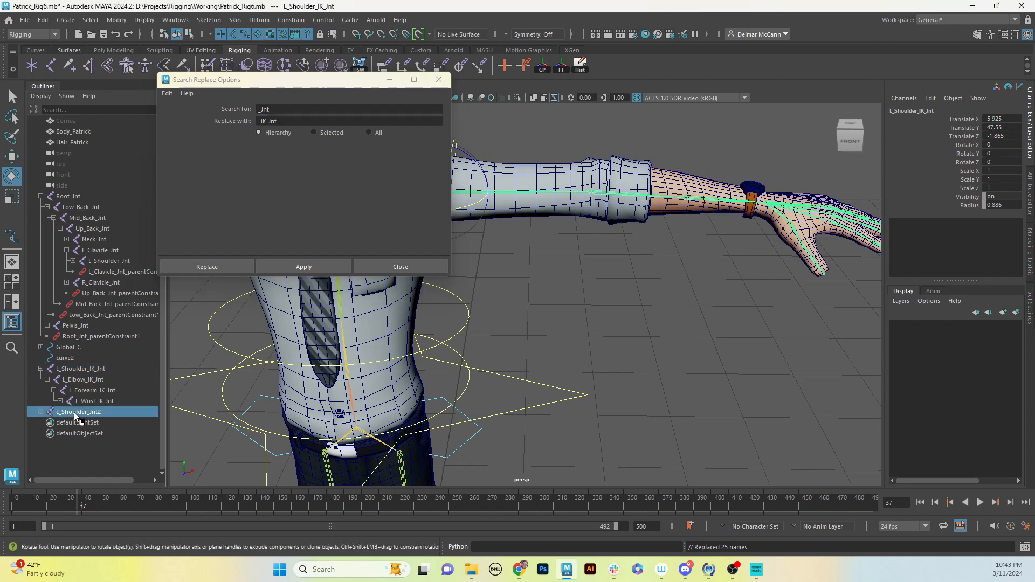
double_click(106, 412)
left_click(110, 412)
key("BackSpace")
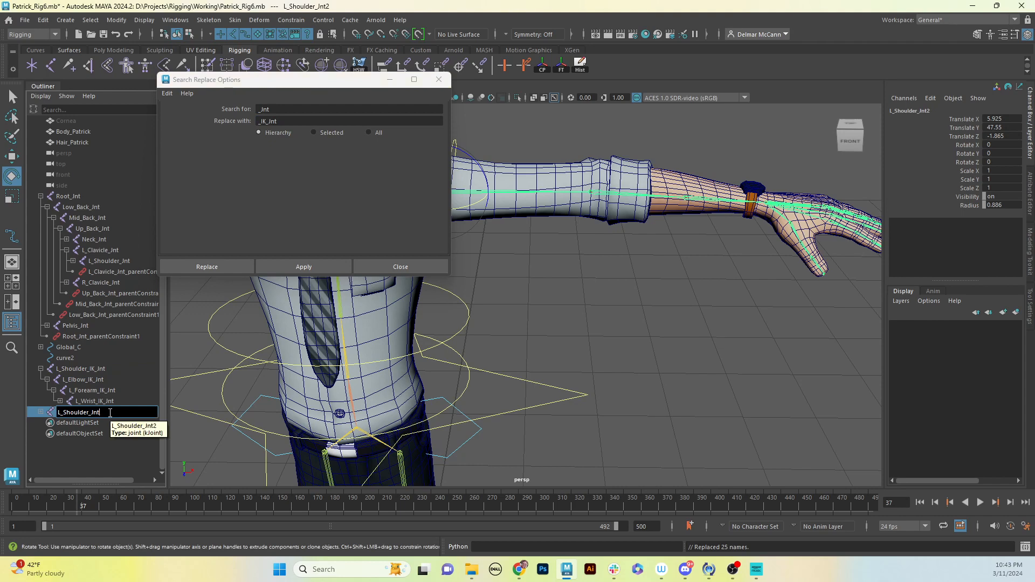
key("Return")
Step: Replace _Jnt with _FK_Jnt in all joint names of the second duplicated arm hierarchy, and close the rename dialog
left_click(268, 121)
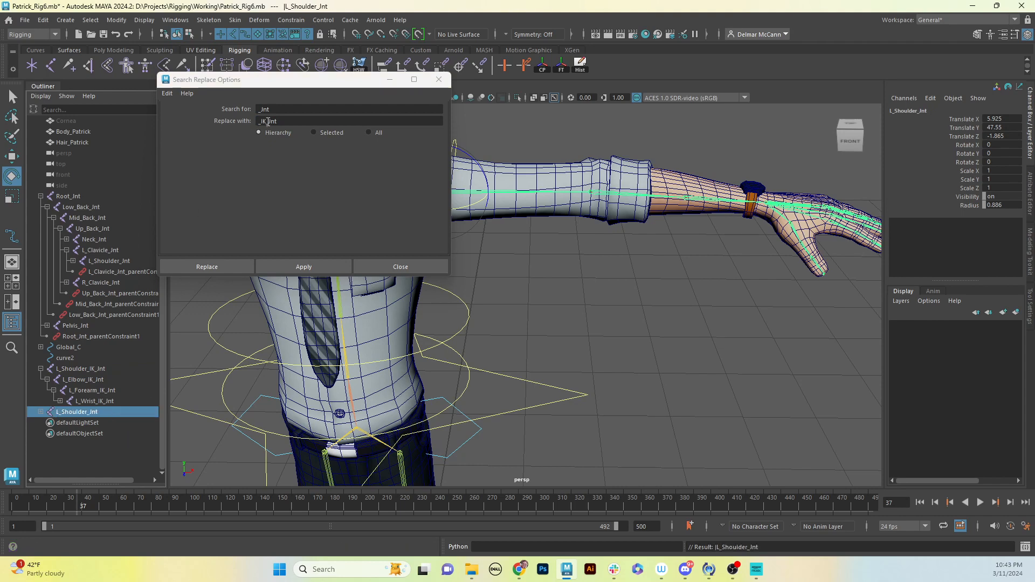
left_click(268, 122)
key("BackSpace")
key("BackSpace")
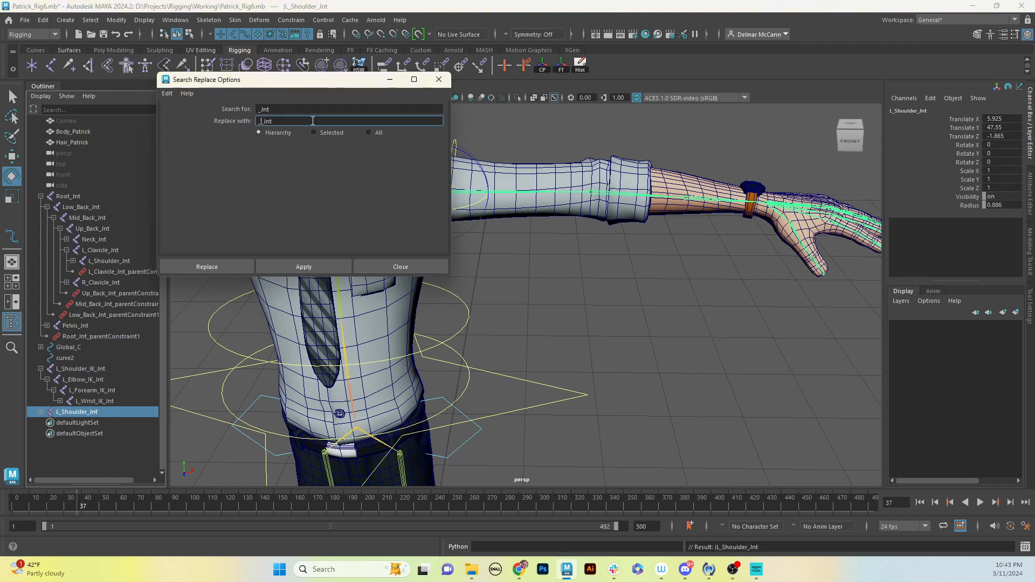
type("FK")
key("Return")
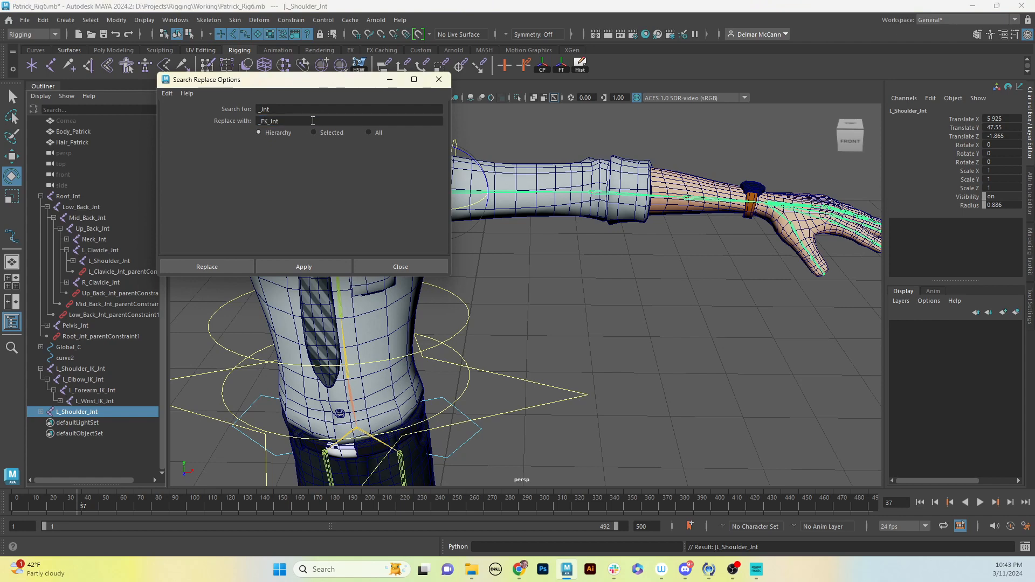
left_click(271, 267)
left_click(439, 80)
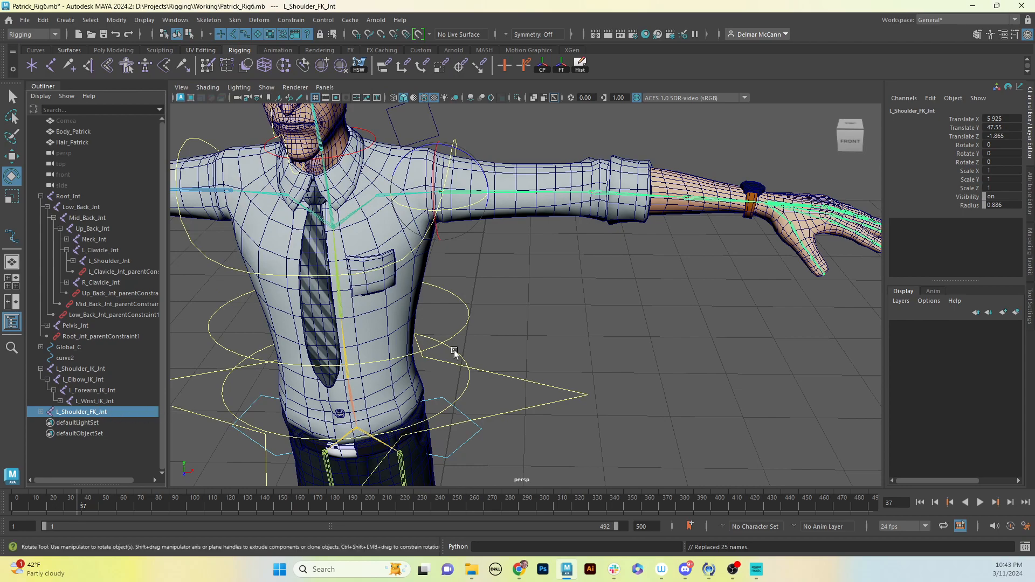
Step: Move the L_Shoulder_FK_Jnt chain straight up above the left arm, to a Translate Y of about 50.38
key("w")
left_click_drag(437, 143, 438, 96)
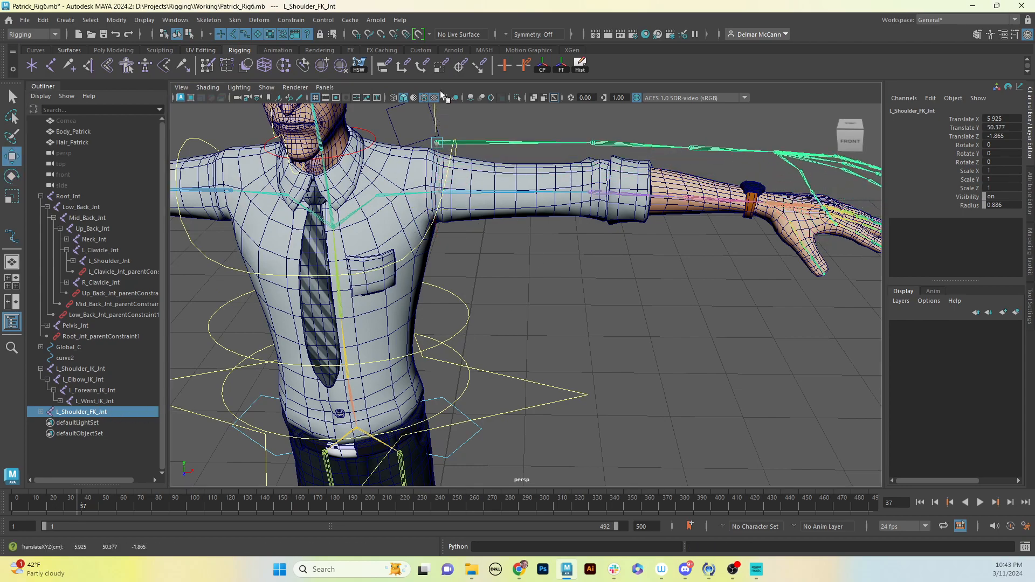
Step: Inspect the raised FK arm chain from several angles and undo its upward move
left_click_drag(810, 284, 695, 251, "alt")
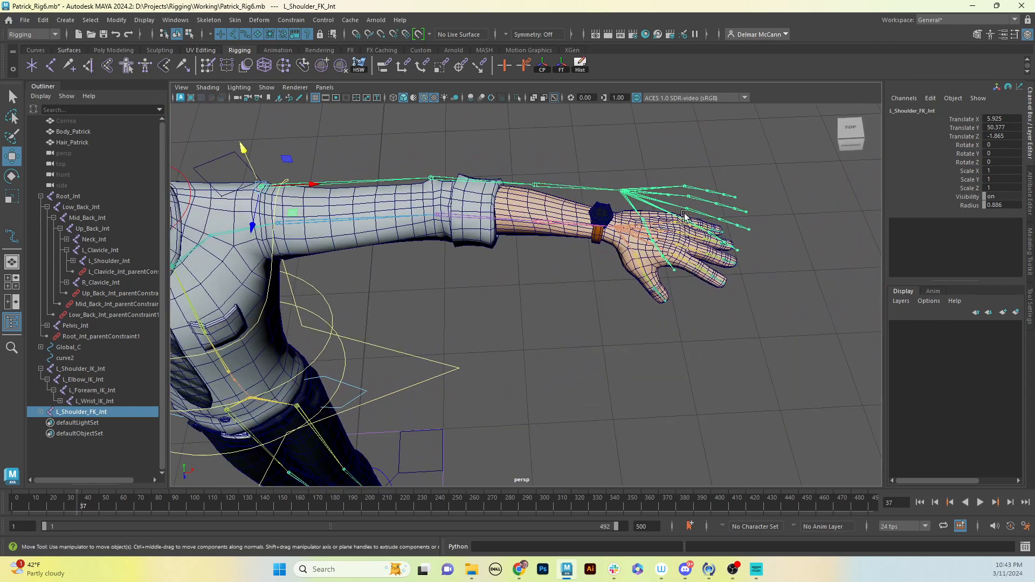
left_click_drag(575, 275, 547, 185, "alt")
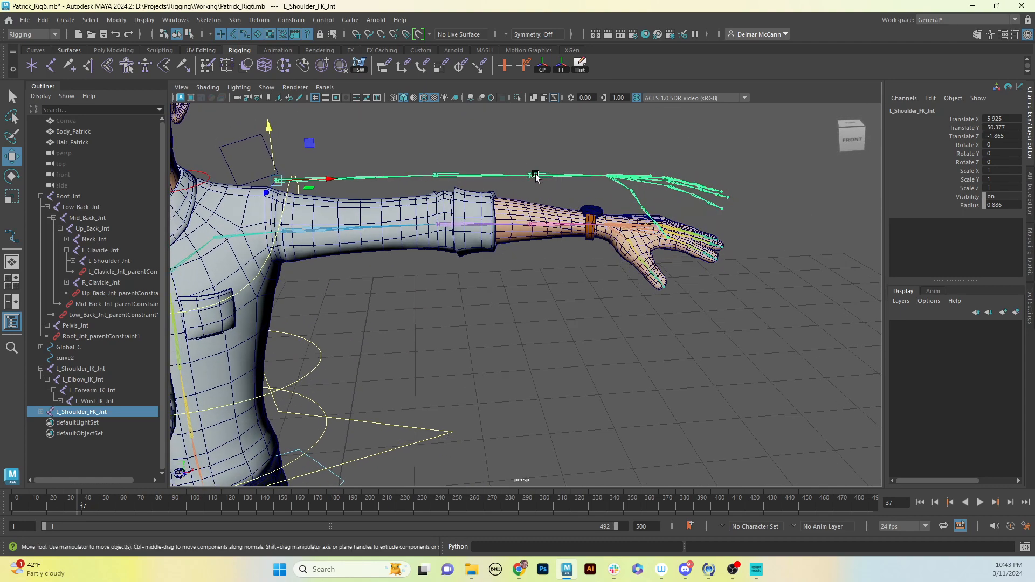
left_click_drag(539, 178, 545, 181, "alt")
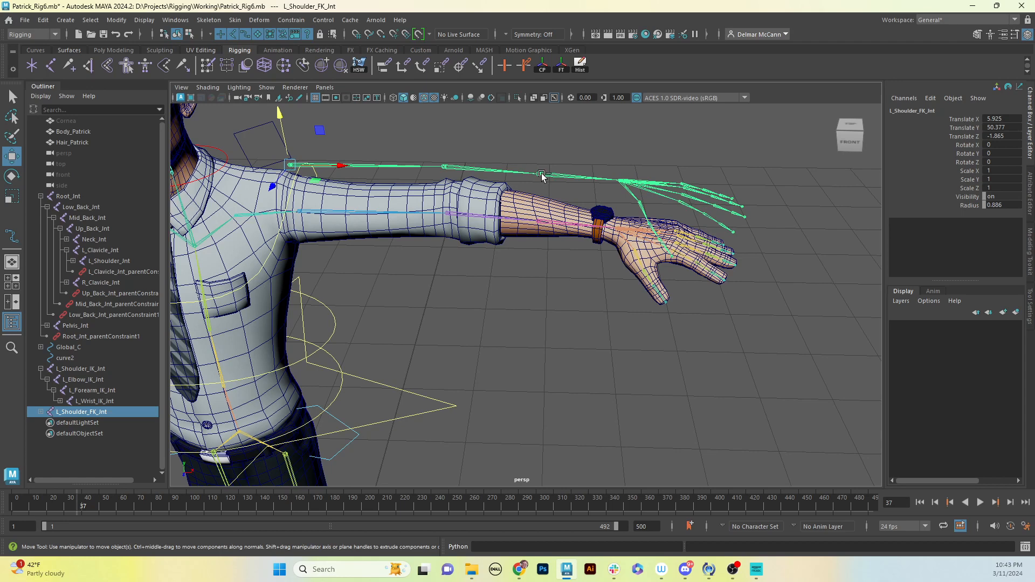
key("ctrl+z")
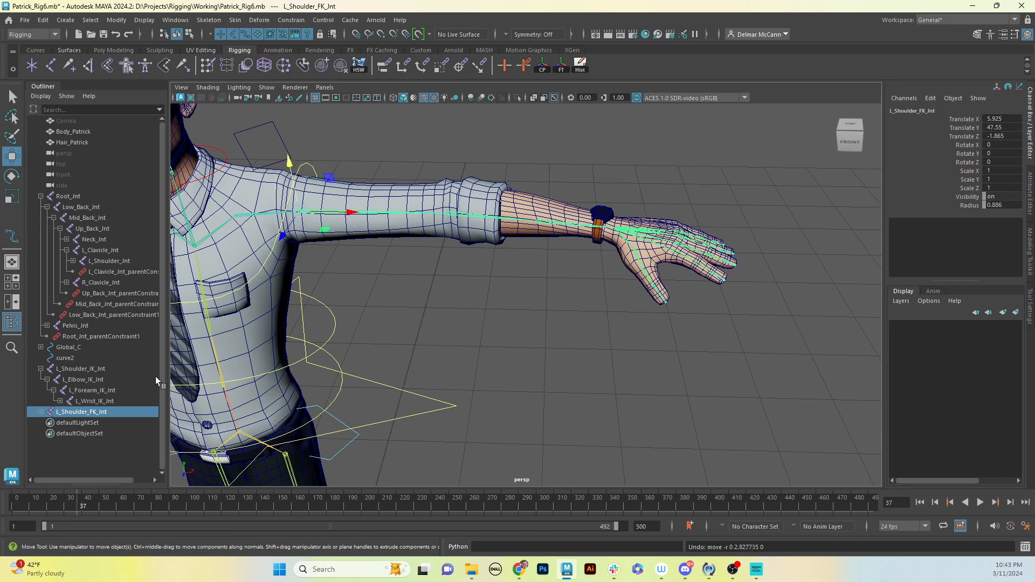
Step: Delete the five knuckle joints, from L_PinkyKnuckle_IK_Jnt to L_ThumbKnuckle_IK_Jnt, under L_Wrist_IK_Jnt, keeping L_WristEnd_IK_Jnt
left_click(60, 401)
scroll(162, 377, "down", 2)
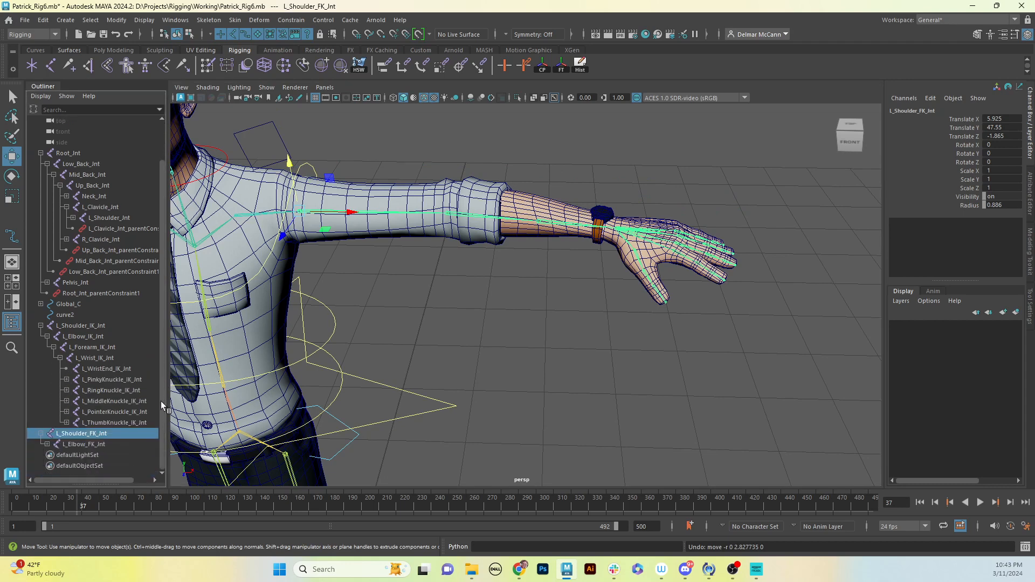
left_click(113, 380)
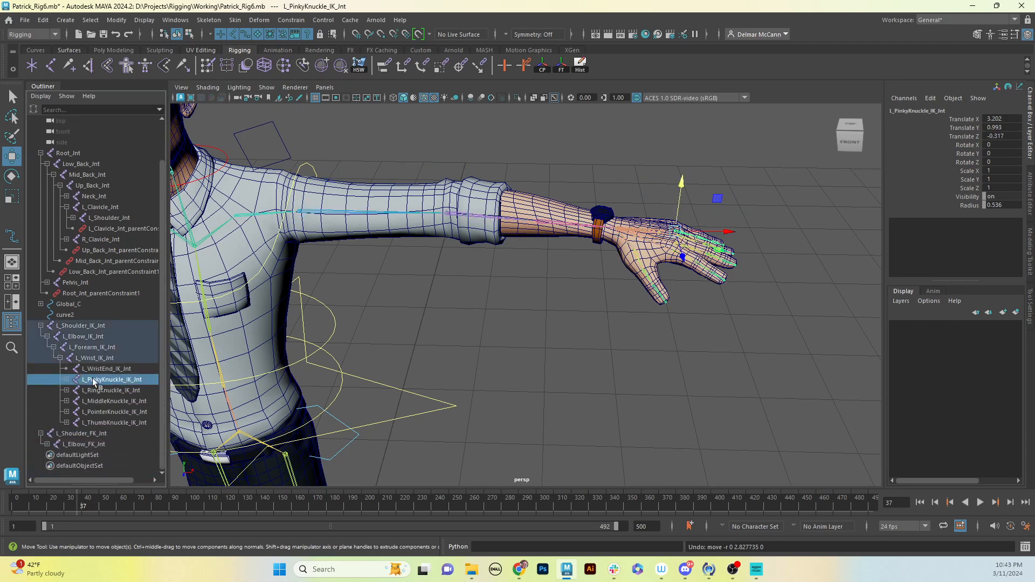
left_click(118, 423, "shift")
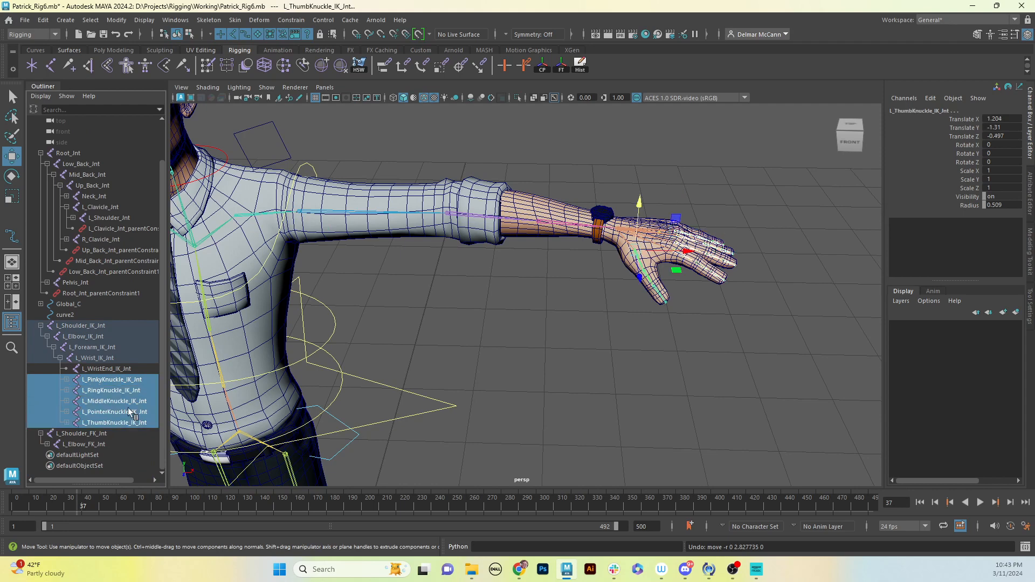
key("Delete")
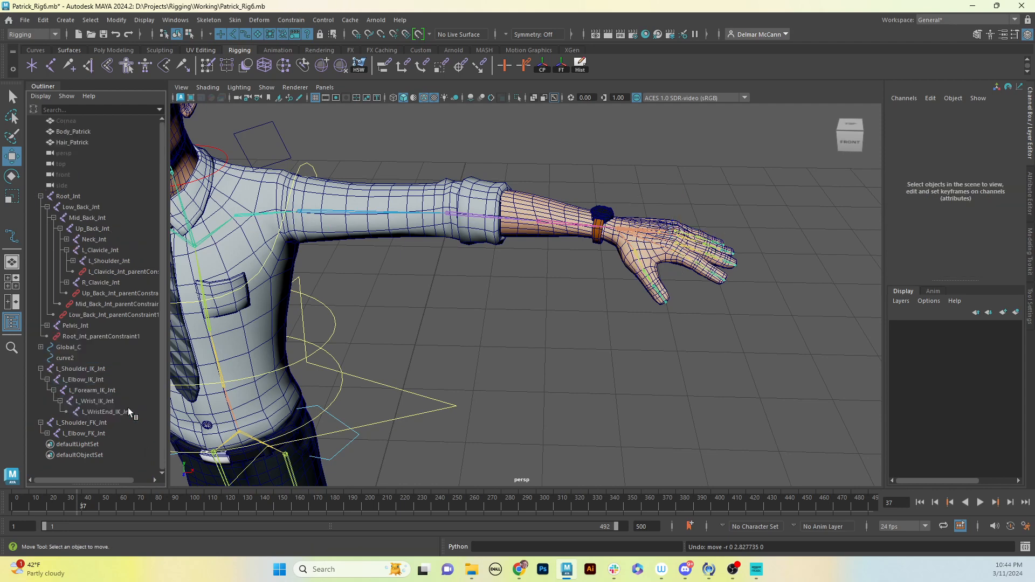
Step: Delete the five knuckle joints, from L_PinkyKnuckle_FK_Jnt to L_ThumbKnuckle_FK_Jnt, under L_Wrist_FK_Jnt, keeping L_WristEnd_FK_Jnt
left_click(47, 434)
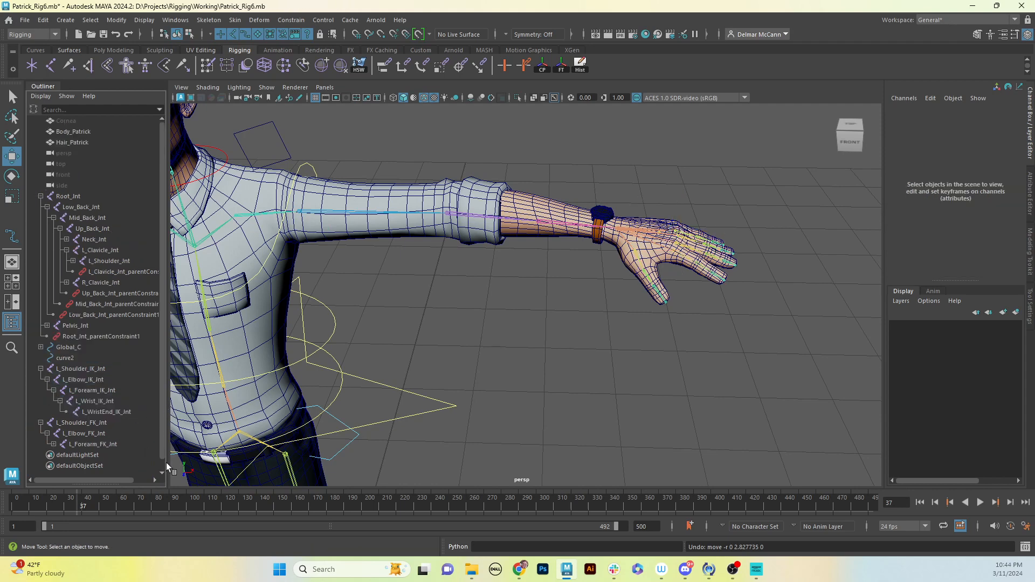
left_click(54, 444)
left_click(60, 455)
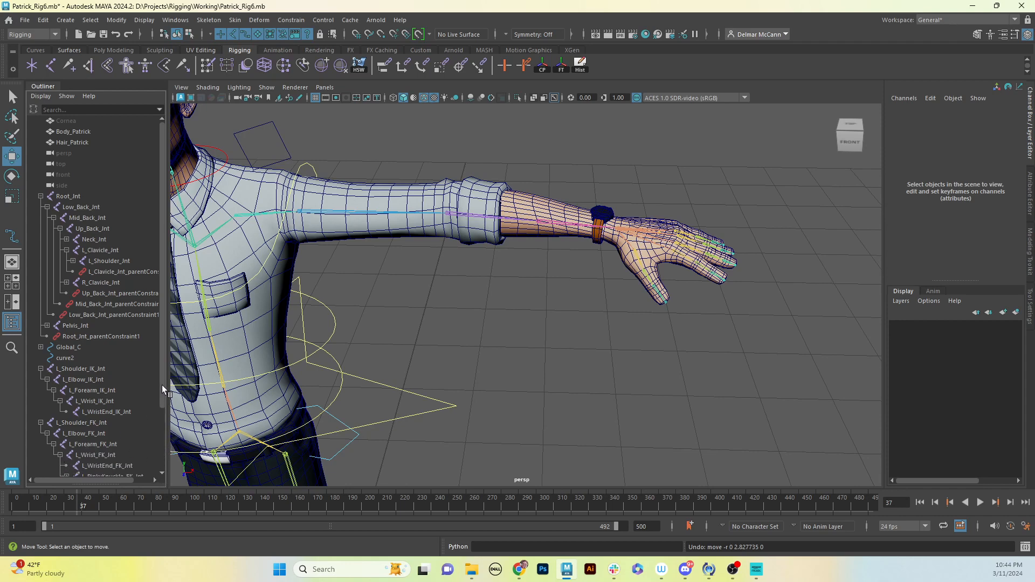
left_click_drag(161, 385, 164, 444)
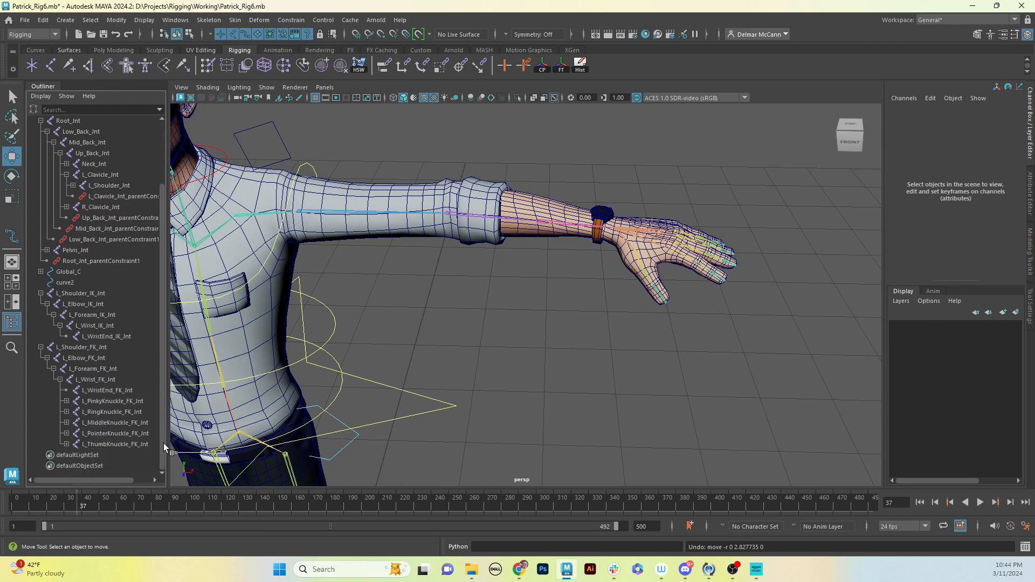
left_click(140, 401)
left_click(132, 445, "shift")
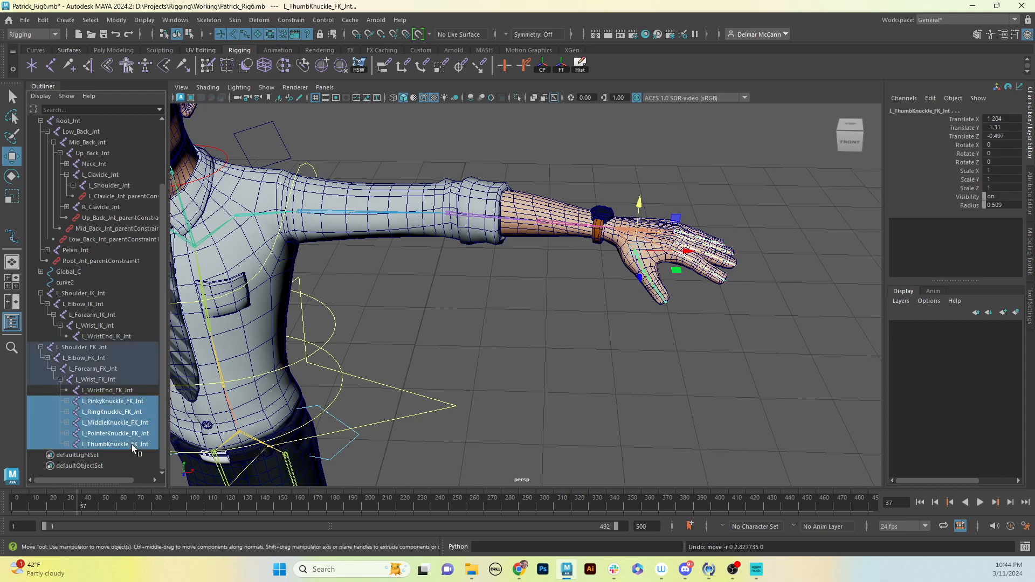
key("Delete")
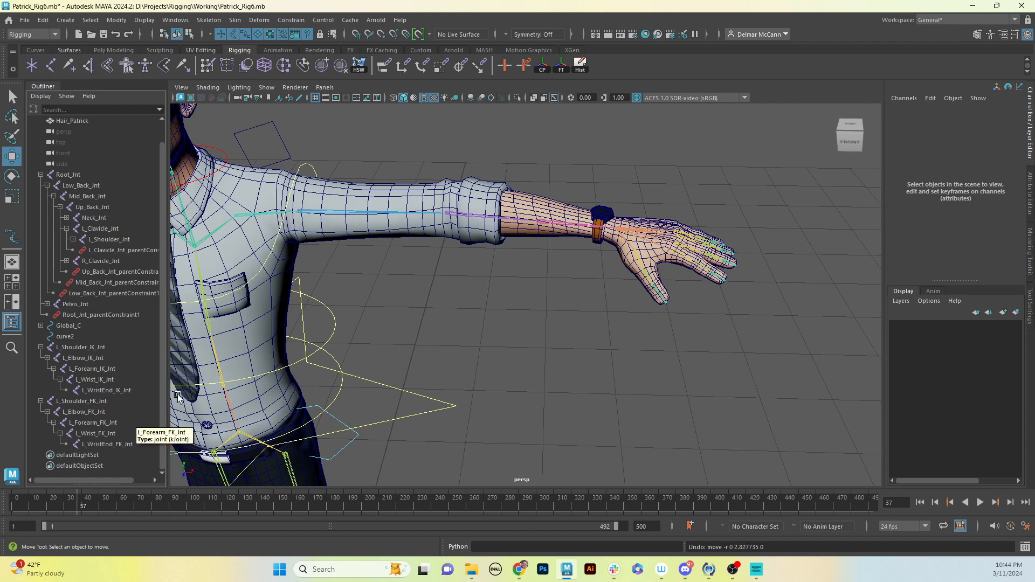
Step: Take L_Forearm_FK_Jnt out of the FK arm chain with Remove Joints, keeping the wrist joints connected to the elbow
left_click_drag(587, 303, 453, 297, "alt")
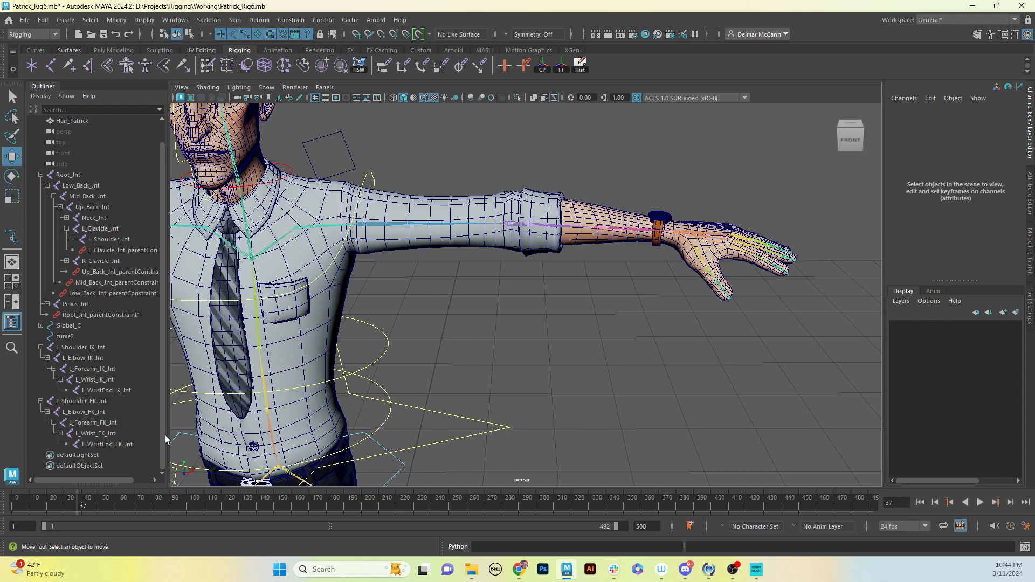
left_click(96, 424)
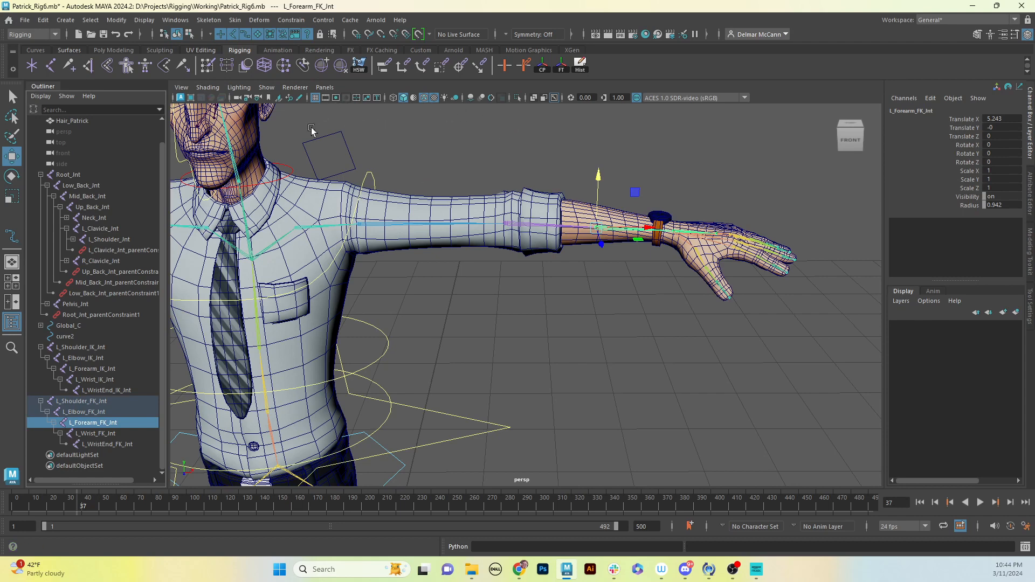
left_click(208, 21)
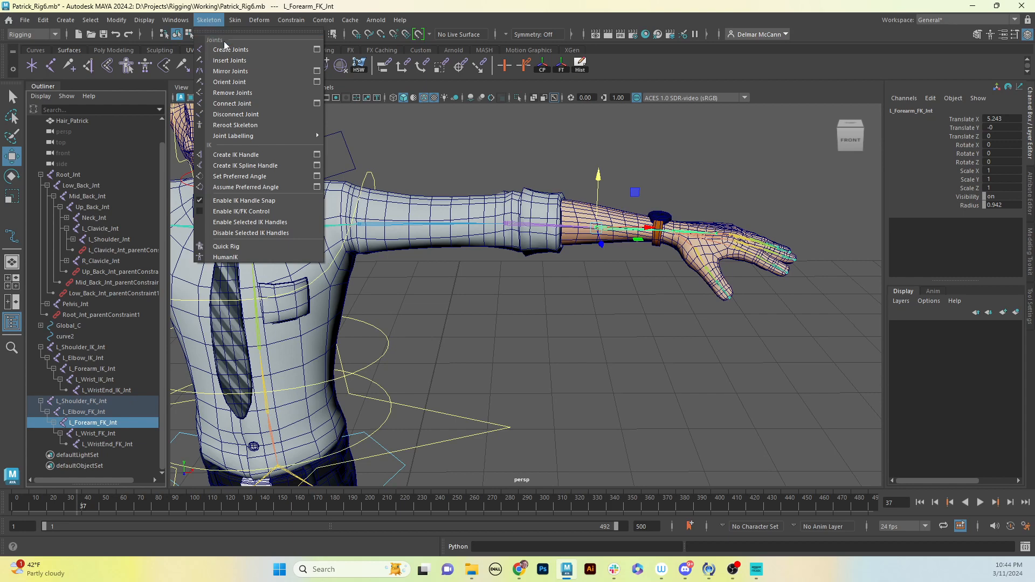
left_click(243, 94)
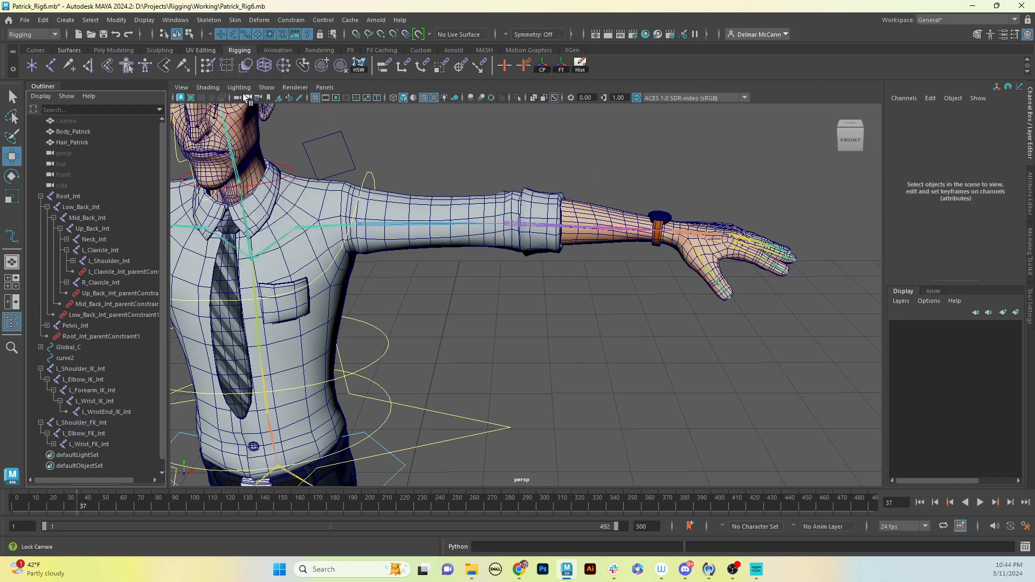
Step: Check the FK arm chain joint by joint, from L_Shoulder_FK_Jnt through the elbow and wrist to L_WristEnd_FK_Jnt
left_click(86, 424)
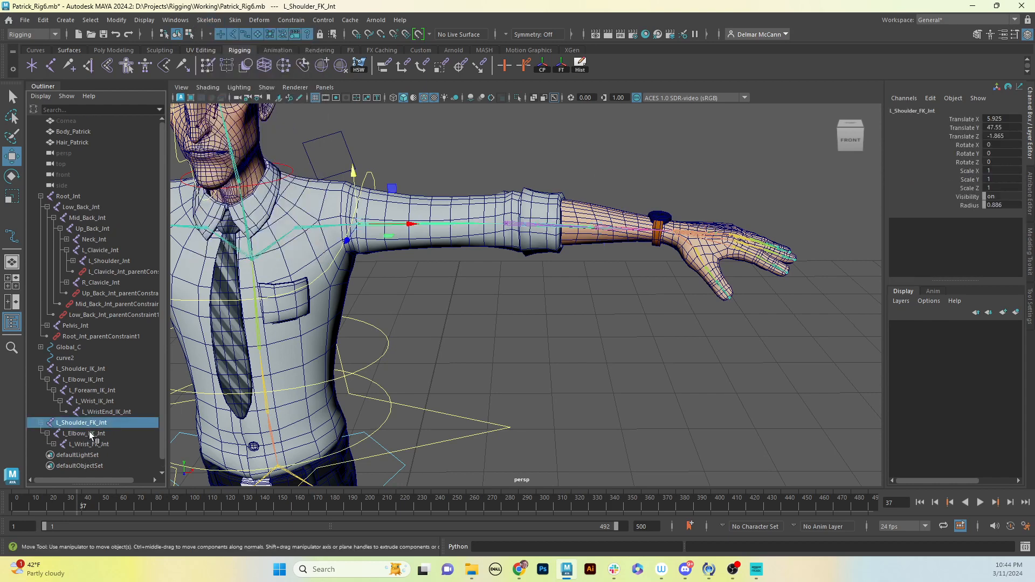
left_click(90, 434)
left_click(93, 443)
left_click(55, 444)
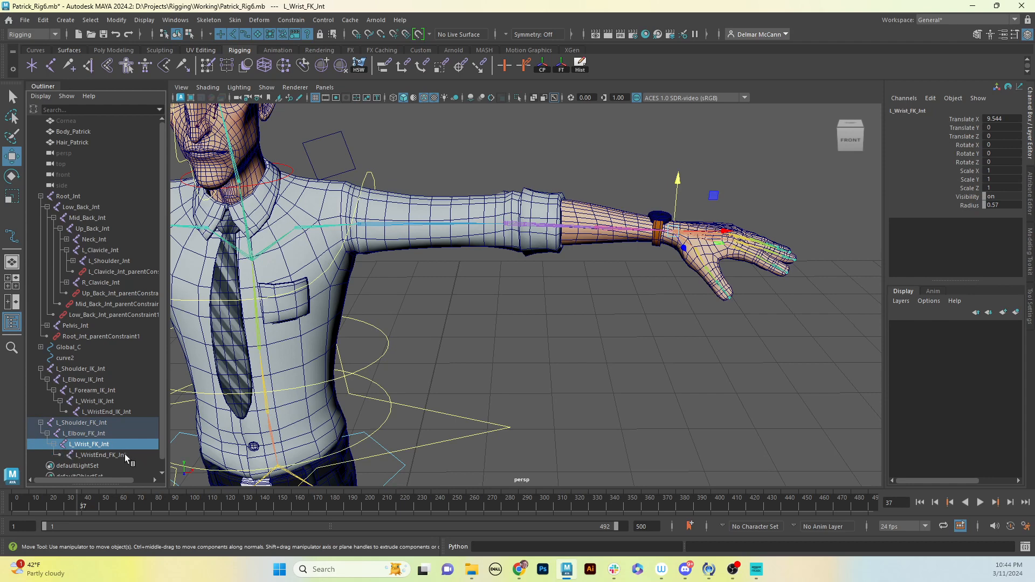
left_click(92, 433)
left_click(89, 423)
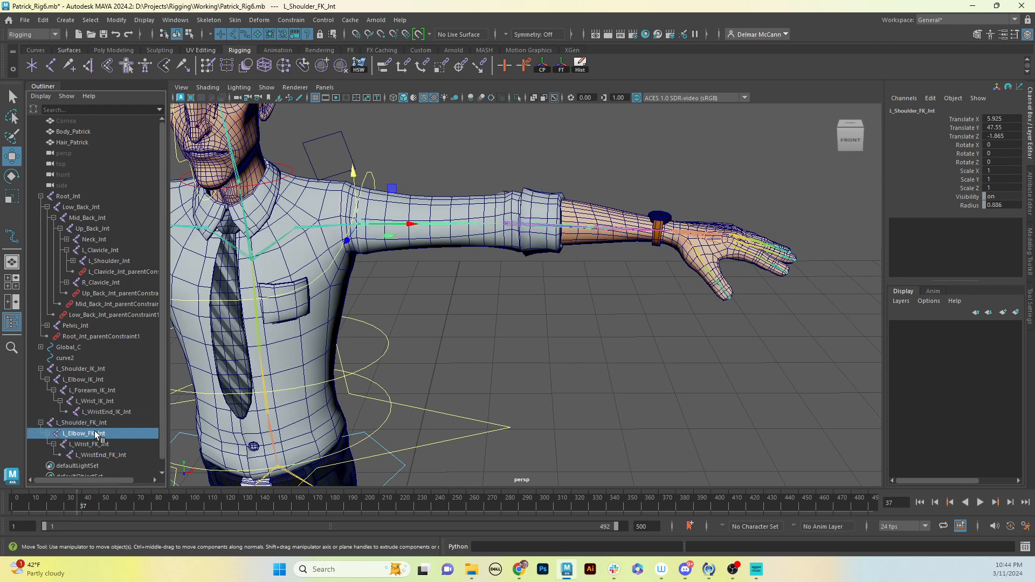
left_click(97, 444)
left_click(107, 454)
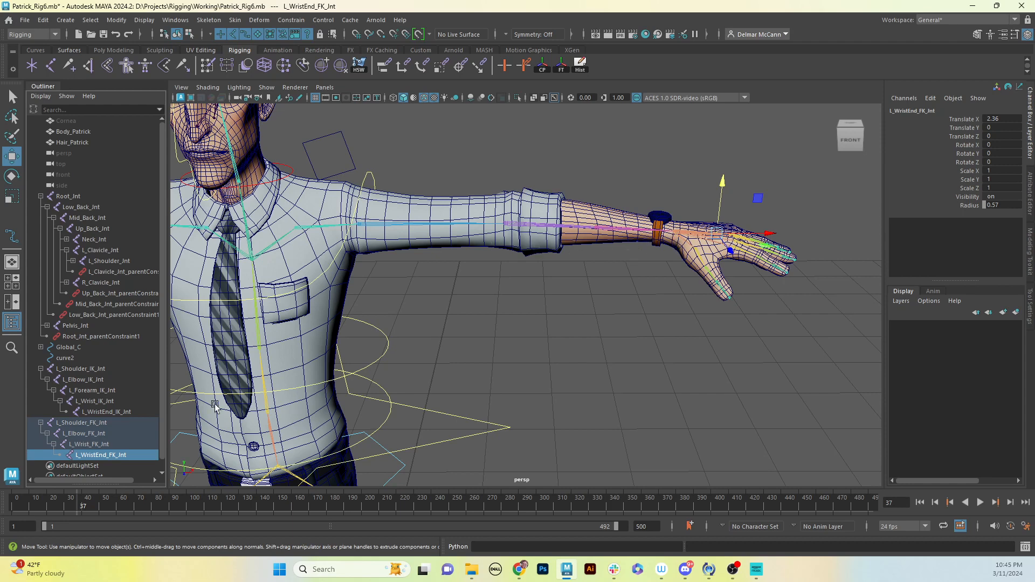
Step: Raise the L_Shoulder_FK_Jnt chain to a Translate Y of about 50.87 to inspect it, and undo the move
left_click(86, 423)
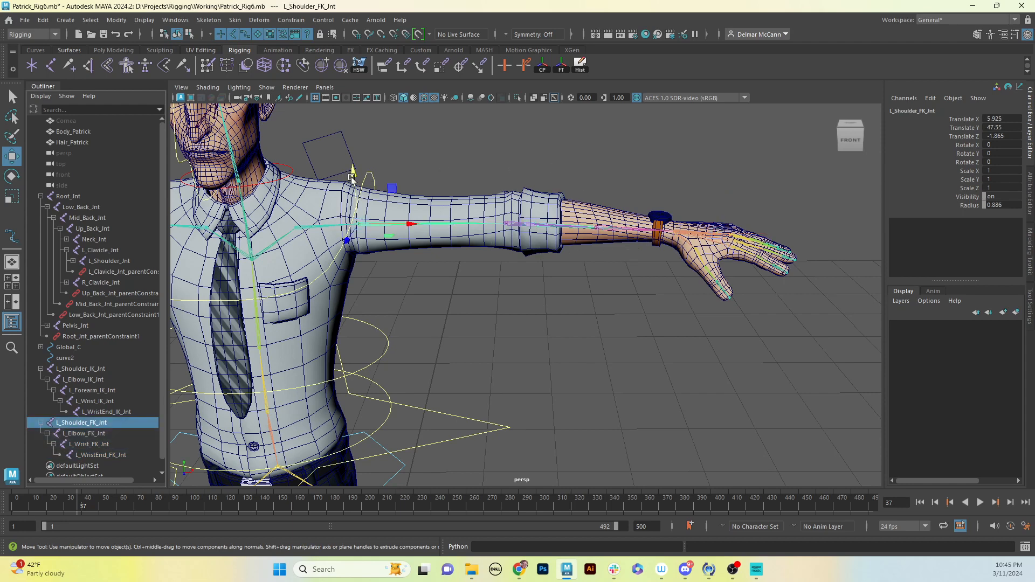
left_click_drag(350, 180, 350, 121)
left_click_drag(573, 232, 421, 182, "alt")
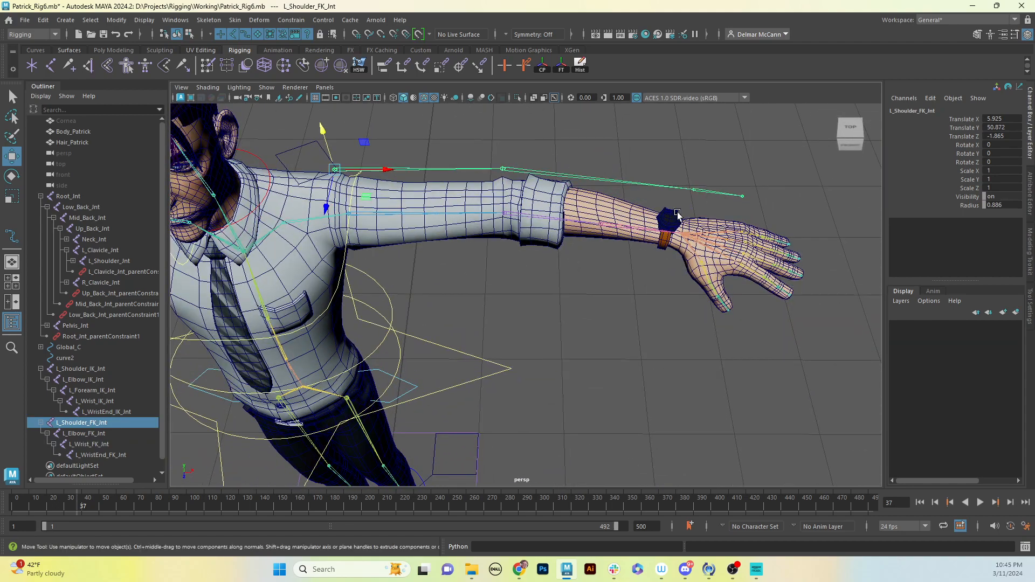
left_click_drag(708, 209, 683, 175, "alt")
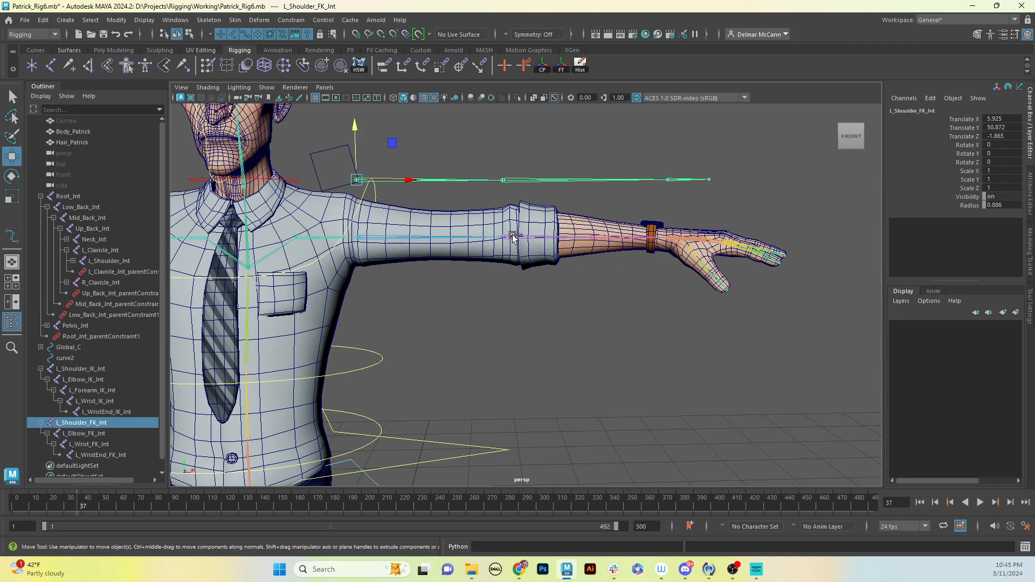
key("ctrl+z")
Step: Take L_Forearm_IK_Jnt out of the IK arm chain with Remove Joints, keeping the wrist joints connected to the elbow
middle_click_drag(470, 354, 501, 349, "alt")
right_click_drag(580, 330, 544, 330, "alt")
left_click_drag(543, 330, 450, 208, "alt")
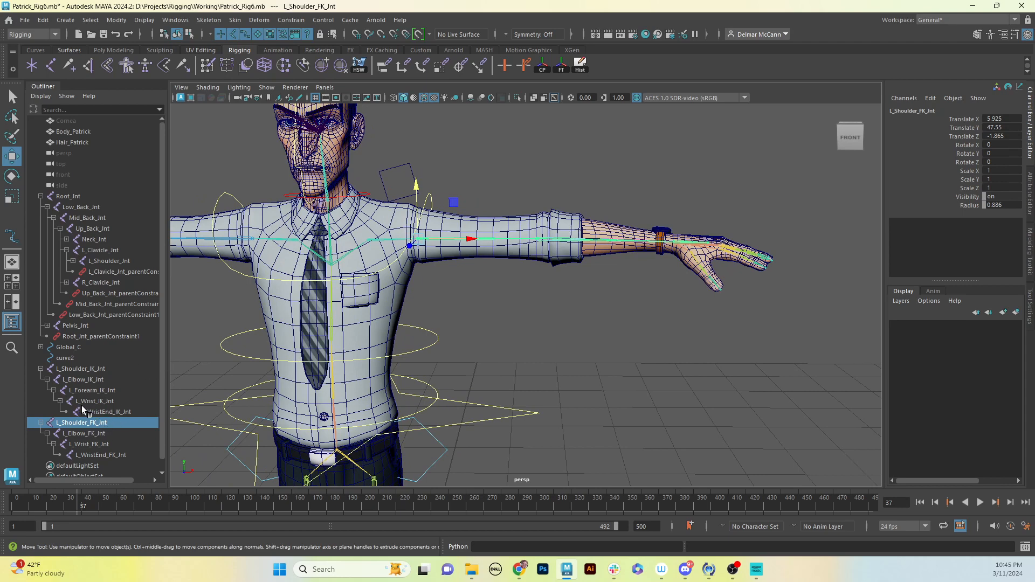
left_click(101, 392)
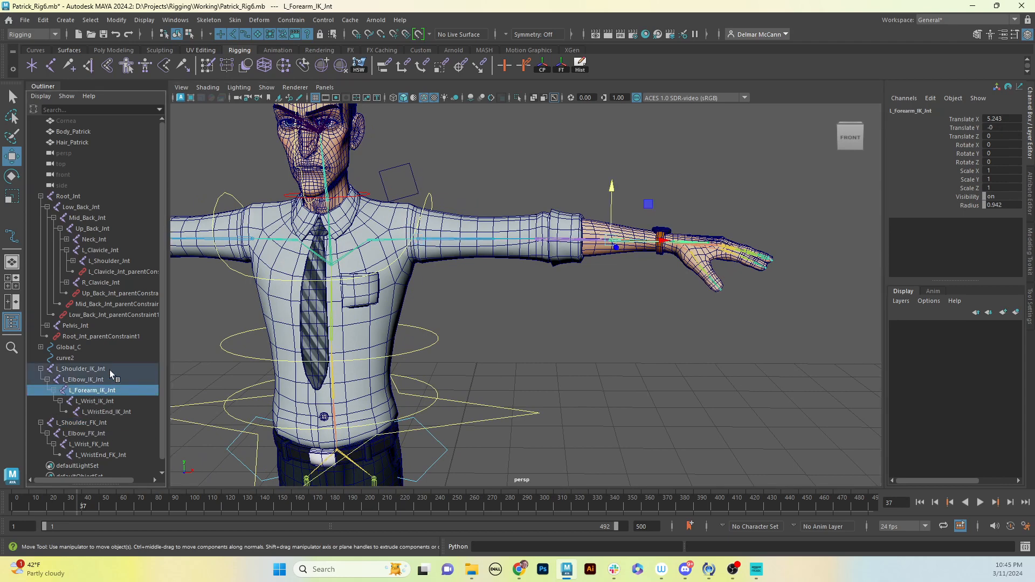
left_click(208, 24)
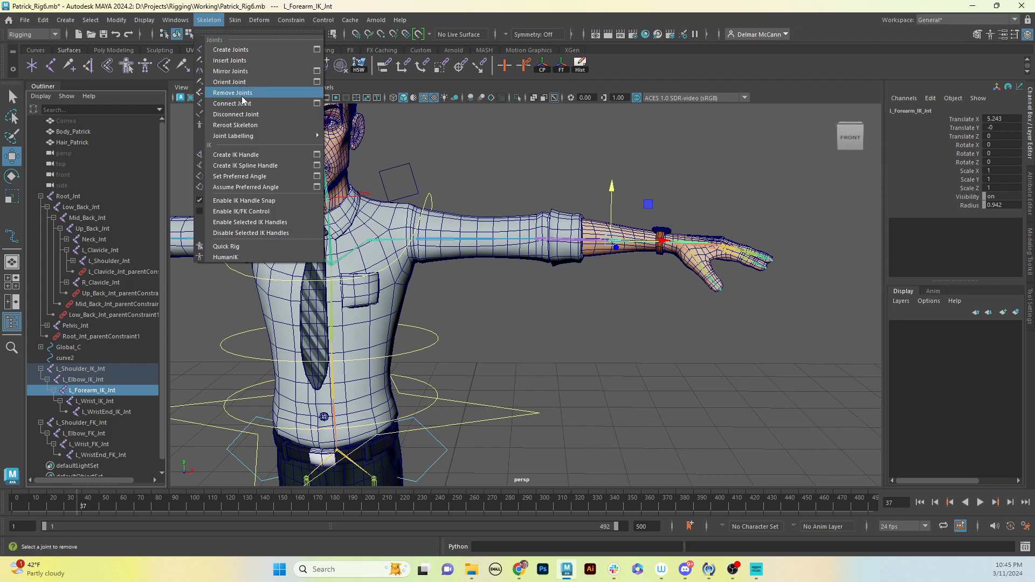
left_click(259, 92)
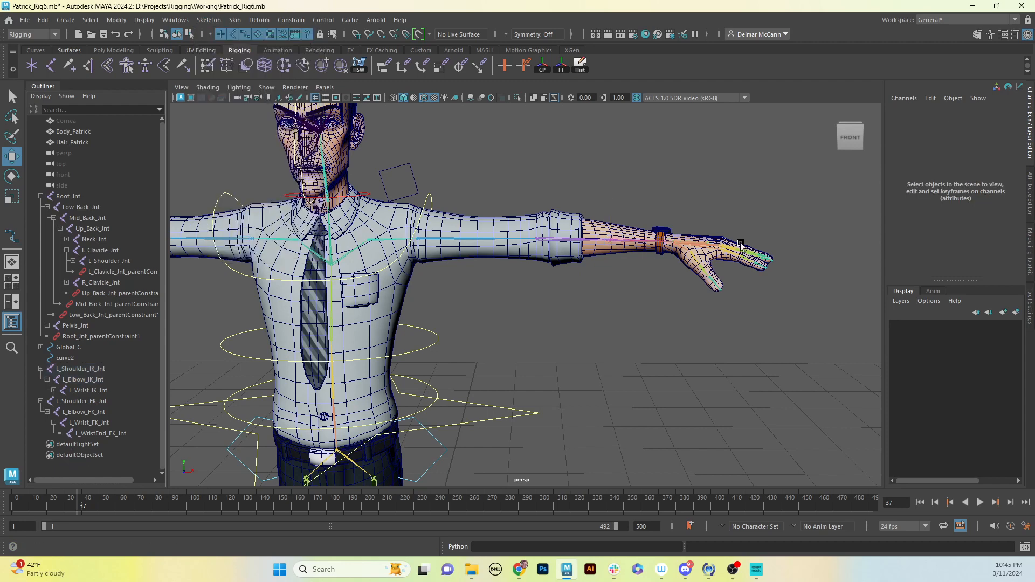
Step: Raise the L_Shoulder_IK_Jnt and L_Shoulder_FK_Jnt chains together to a Translate Y of about 52.48, and undo the move
left_click(73, 369)
left_click(79, 400, "ctrl")
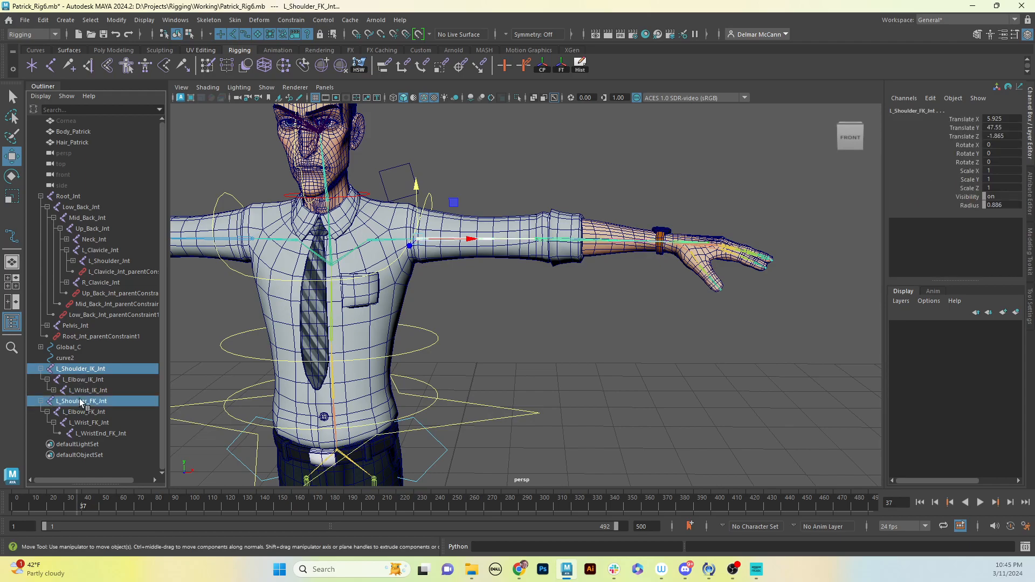
left_click_drag(414, 192, 534, 186)
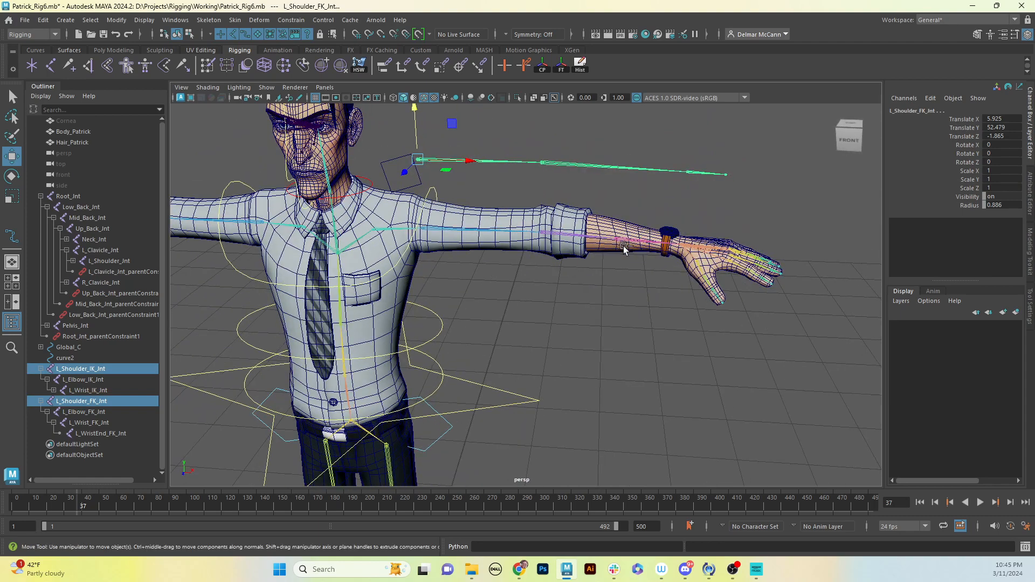
key("ctrl+z")
middle_click_drag(543, 313, 555, 293, "alt")
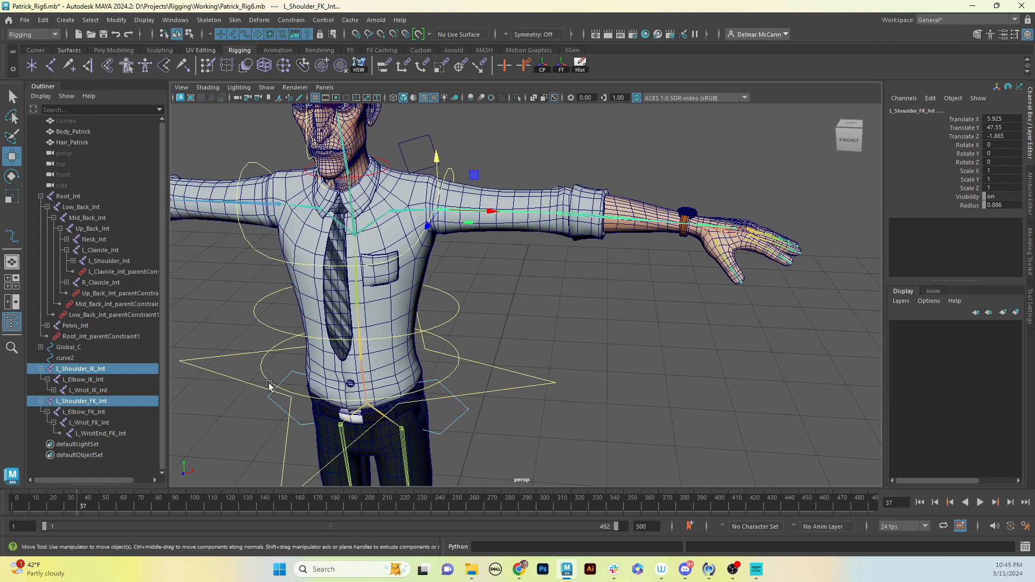
Step: Expand L_Wrist_IK_Jnt in the Outliner and examine the IK and FK arm chains on the left arm from several angles
left_click(54, 390)
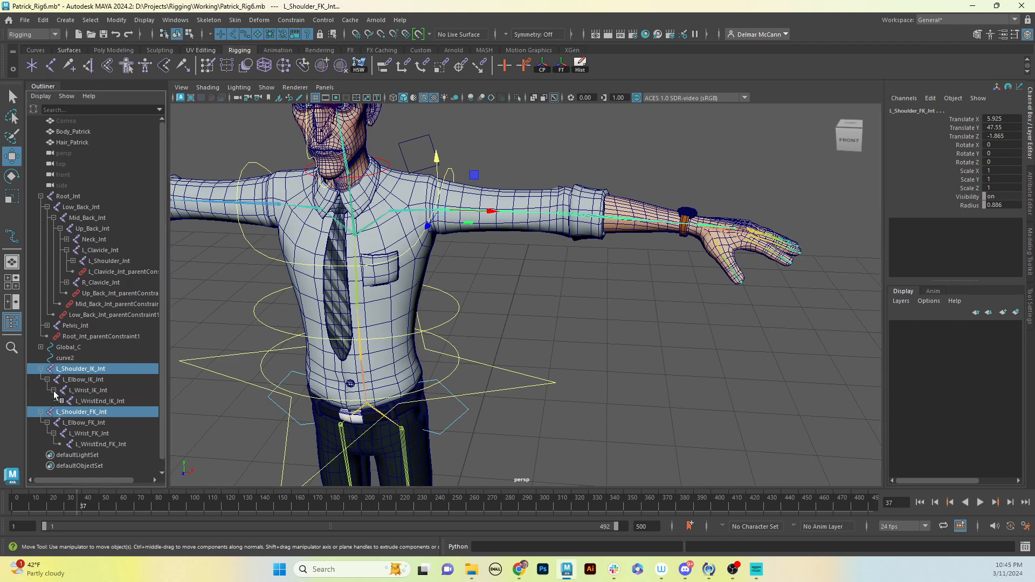
left_click_drag(617, 161, 591, 237, "alt")
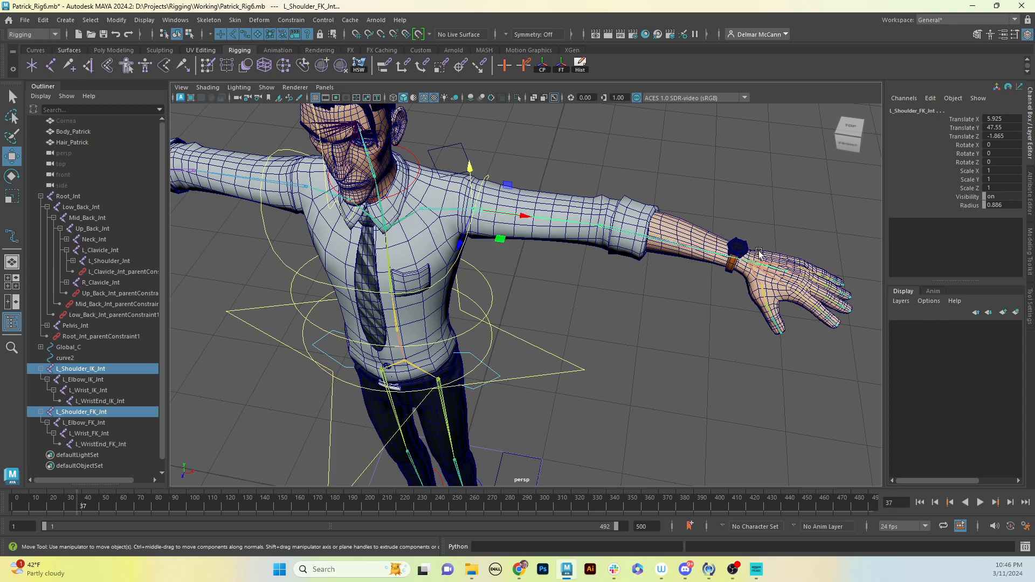
left_click_drag(675, 309, 659, 247, "alt")
right_click_drag(556, 297, 616, 250, "alt")
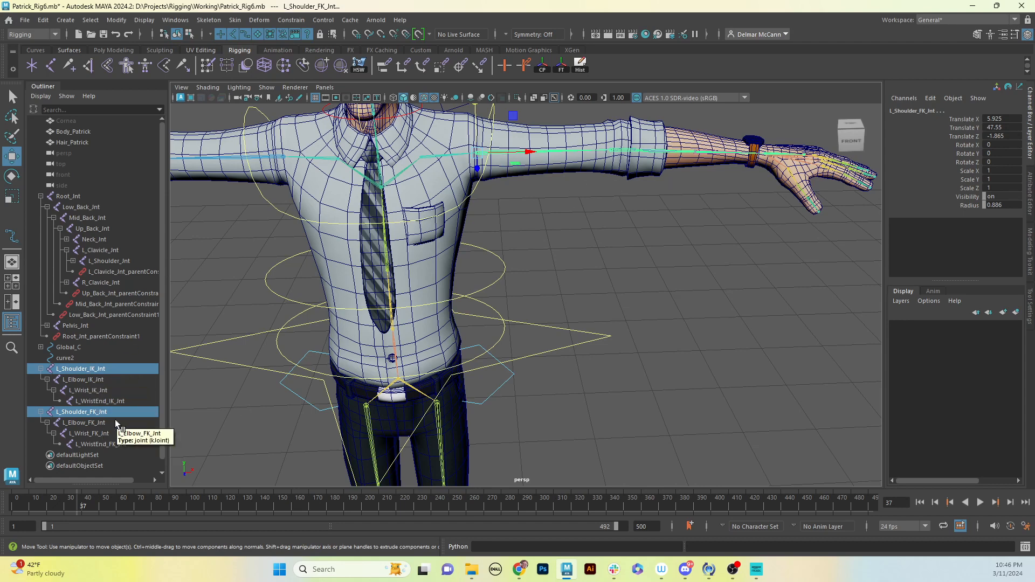
left_click_drag(651, 288, 654, 253, "alt")
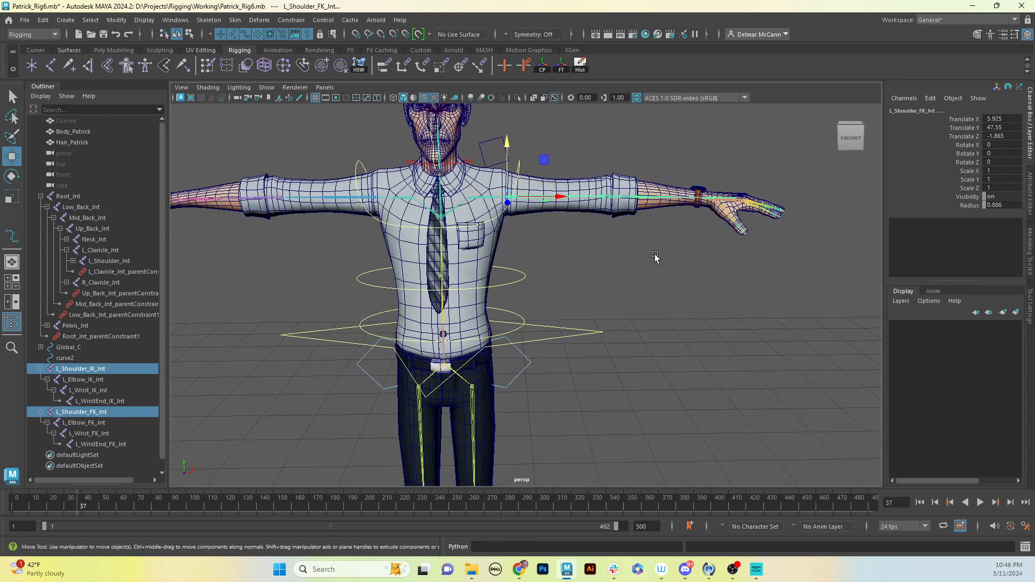
Step: Hide the IK arm chain by setting the Visibility of L_Shoulder_IK_Jnt to off
middle_click_drag(694, 240, 701, 258, "alt")
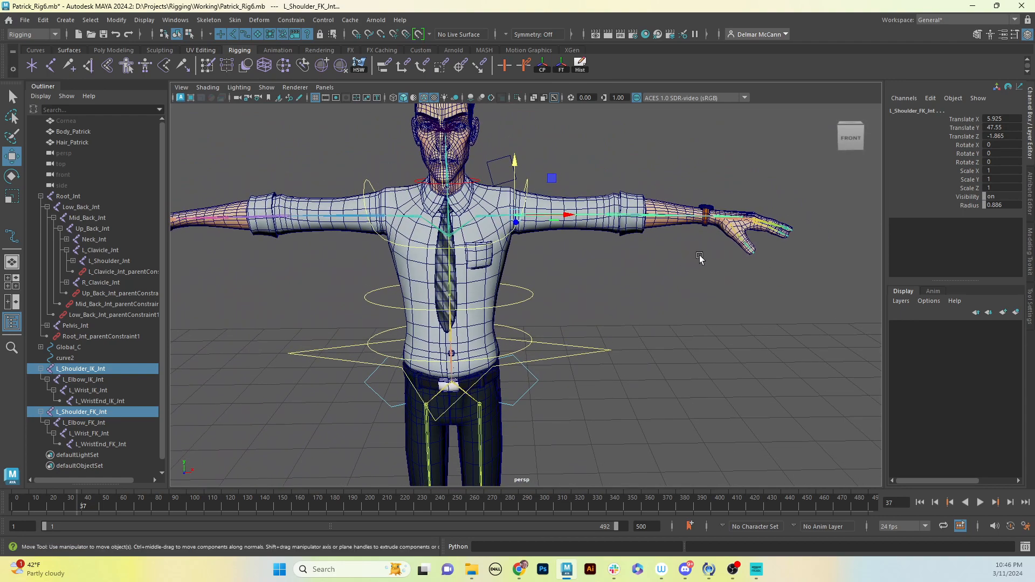
left_click_drag(701, 257, 683, 258, "alt")
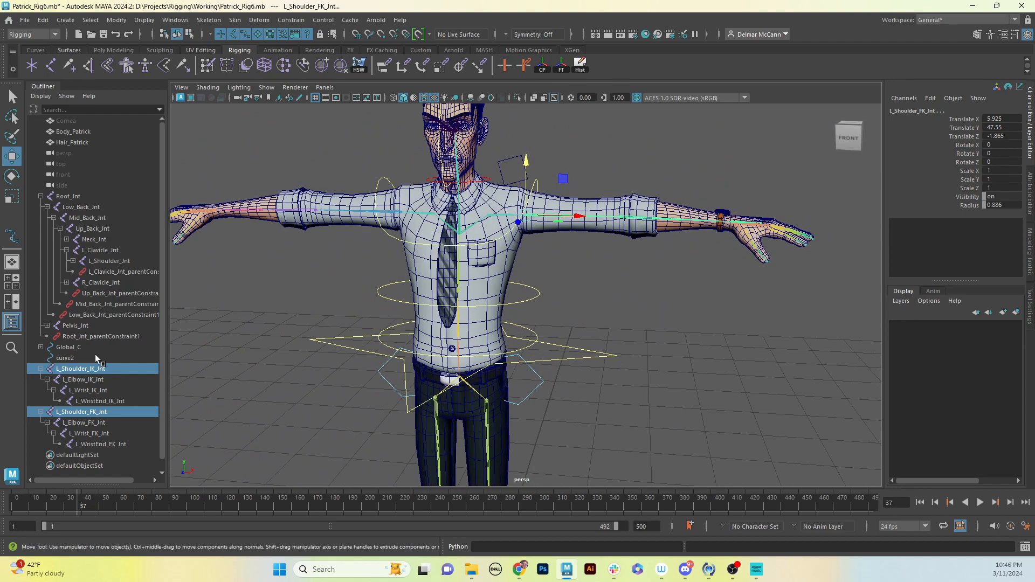
left_click(78, 370)
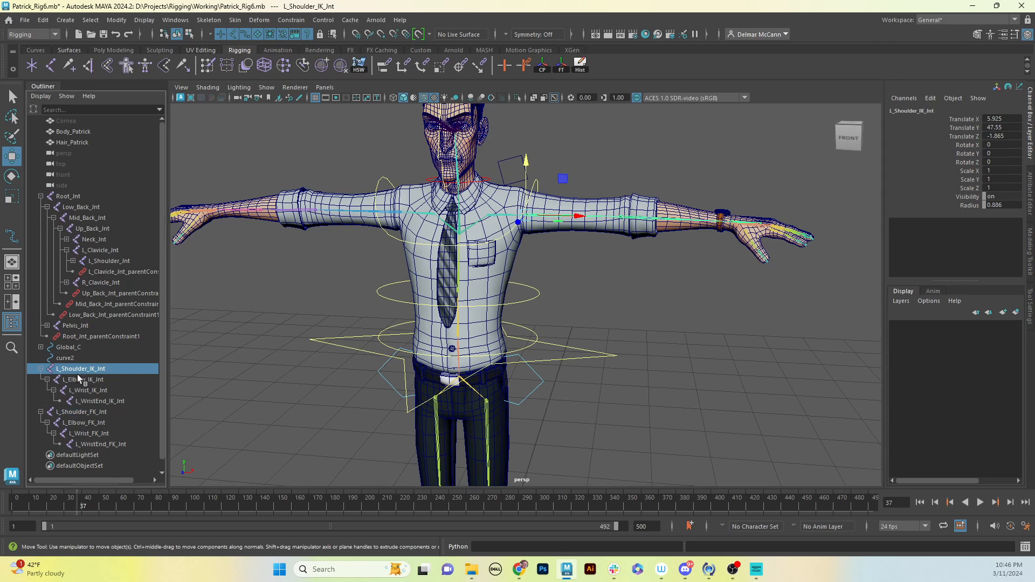
double_click(1002, 196)
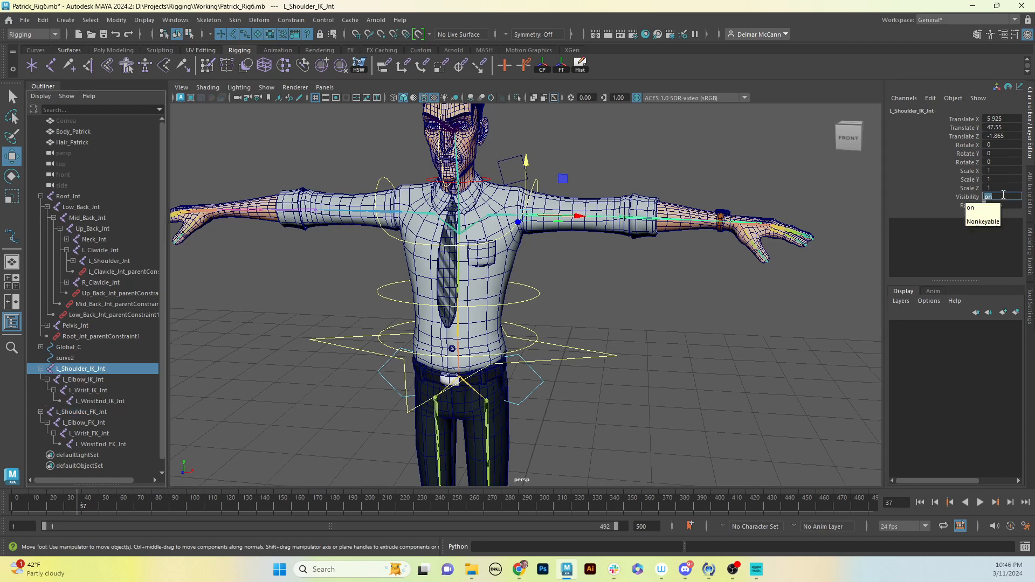
type("off")
key("Return")
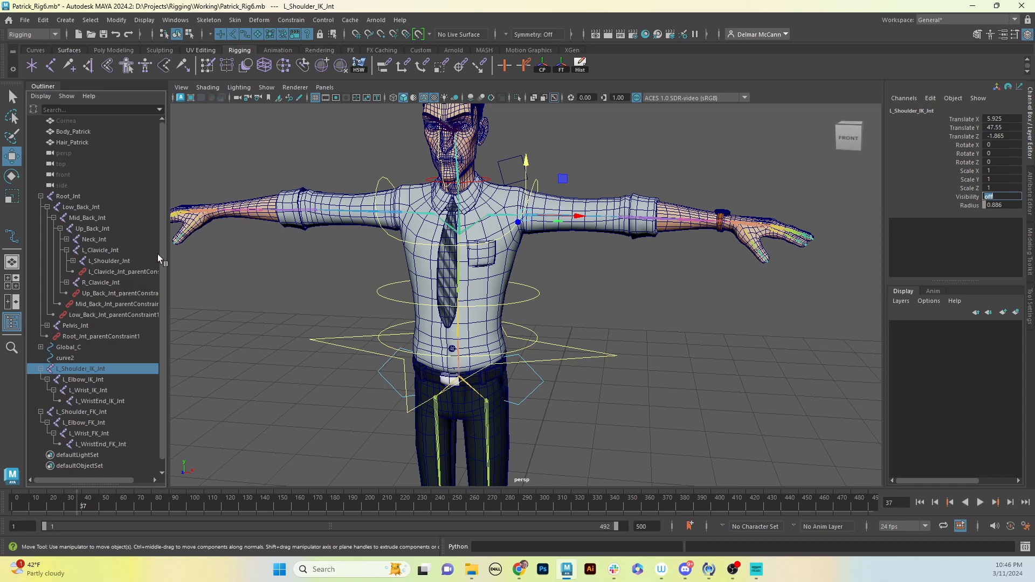
Step: Hide the original left arm chain by setting the Visibility of L_Shoulder_Jnt to off
left_click(116, 262)
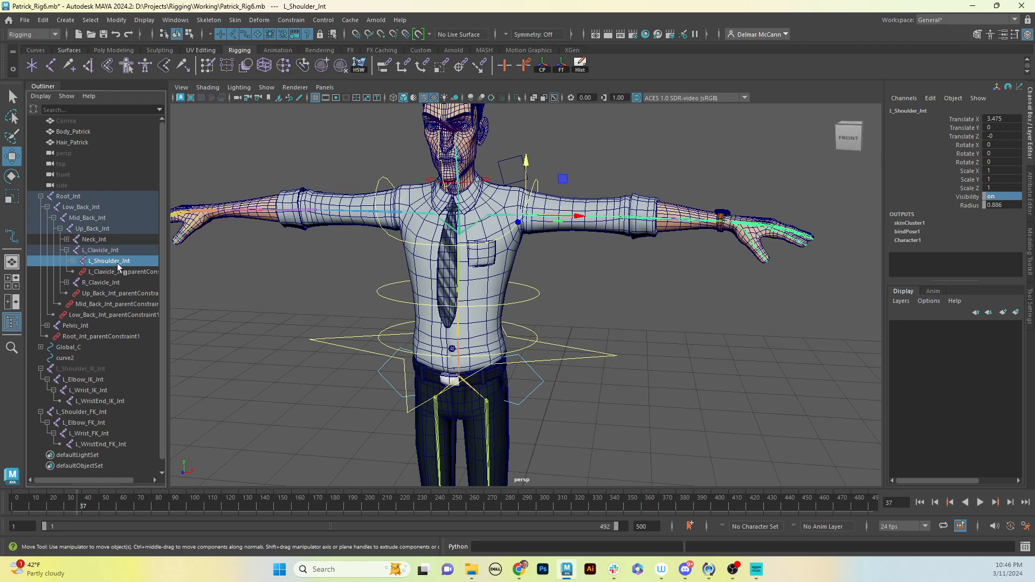
left_click(1014, 200)
type("0")
key("Return")
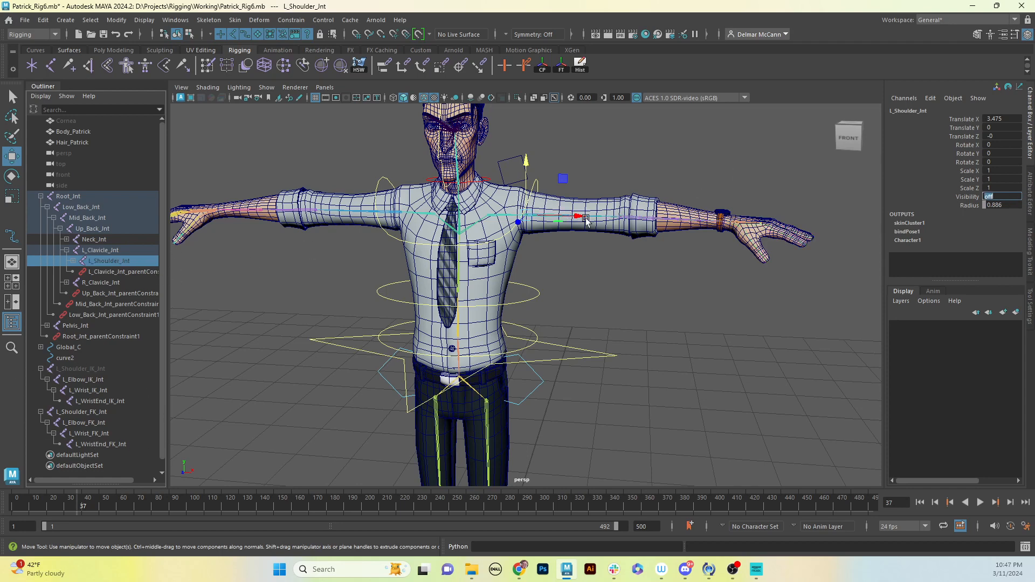
Step: Inspect the FK shoulder, elbow and wrist joints of the left arm one after another, and clear the selection
left_click(638, 248)
left_click(566, 220)
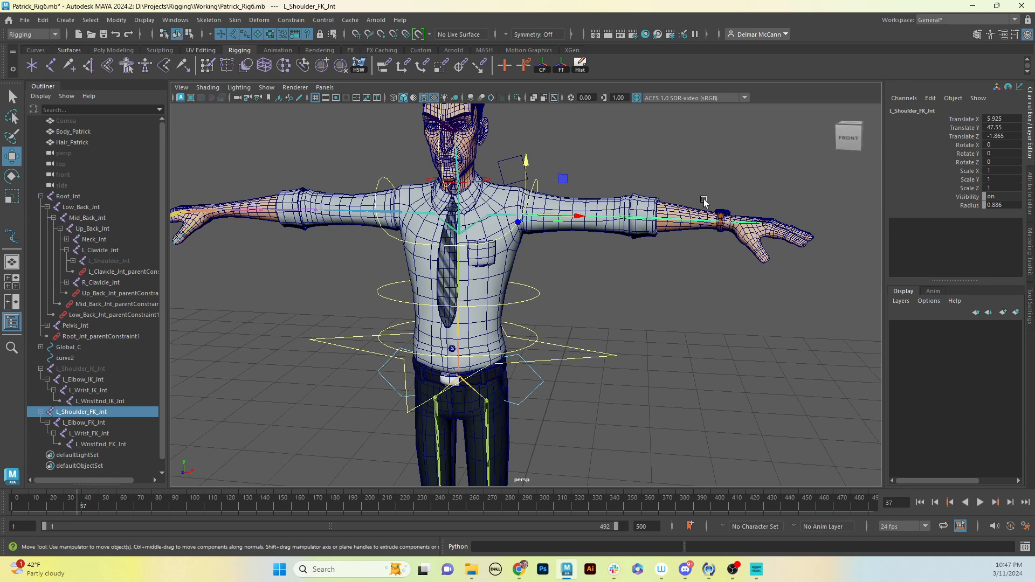
left_click(650, 221)
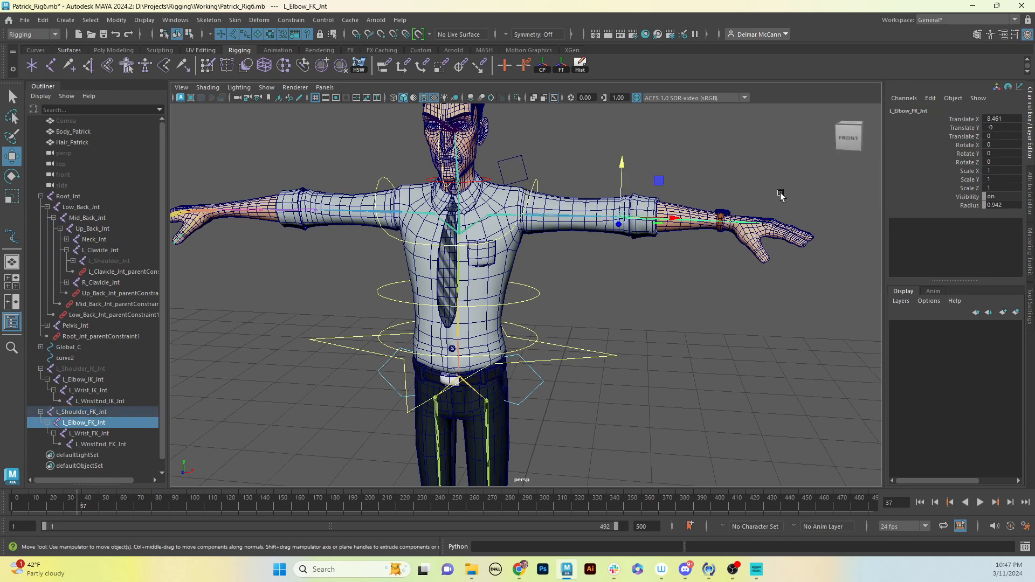
left_click(720, 222)
left_click(689, 268)
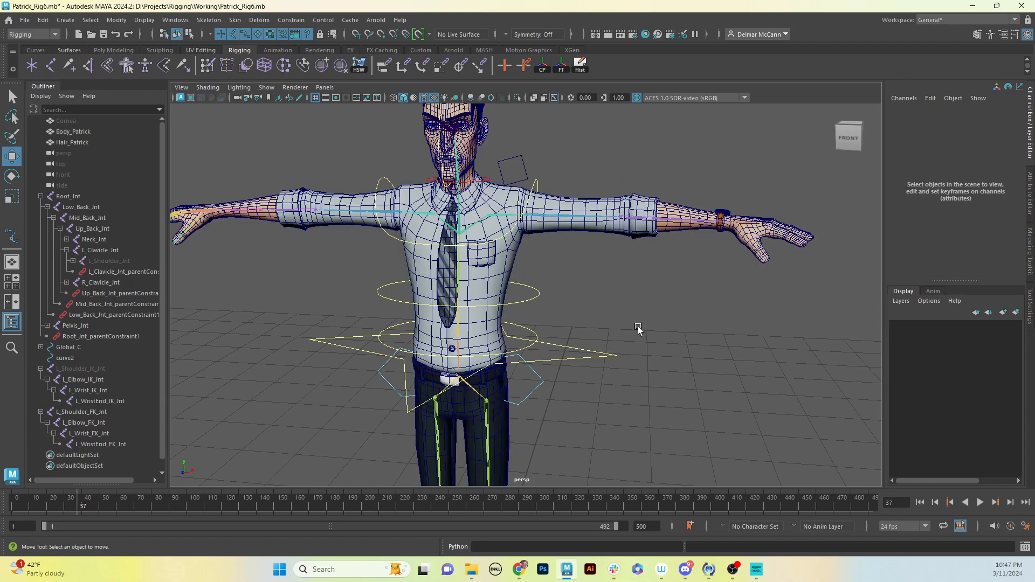
Step: Create a NURBS circle at the origin between Patrick's feet as the base shape for the FK arm controls
scroll(558, 339, "up", 2)
middle_click_drag(558, 338, 580, 277, "alt")
right_click_drag(635, 287, 460, 336, "alt")
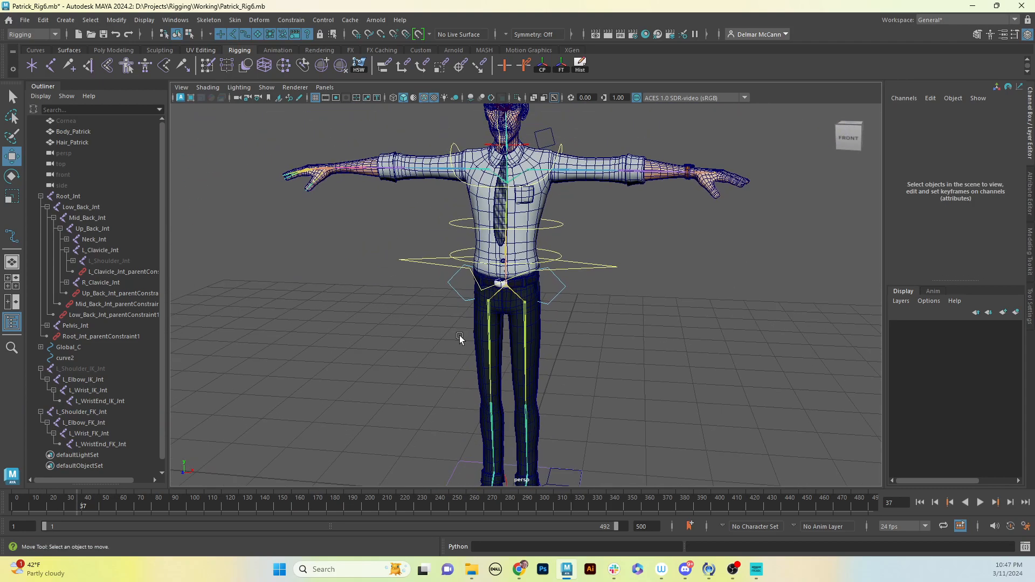
left_click_drag(460, 336, 536, 362, "alt")
middle_click_drag(556, 357, 548, 329, "alt")
left_click_drag(596, 316, 588, 316, "alt")
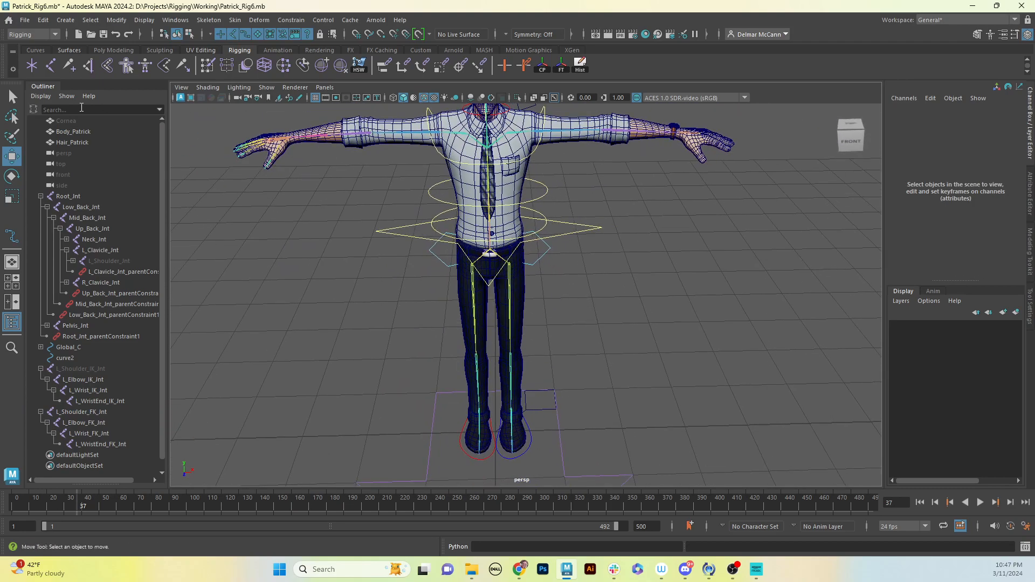
left_click(35, 50)
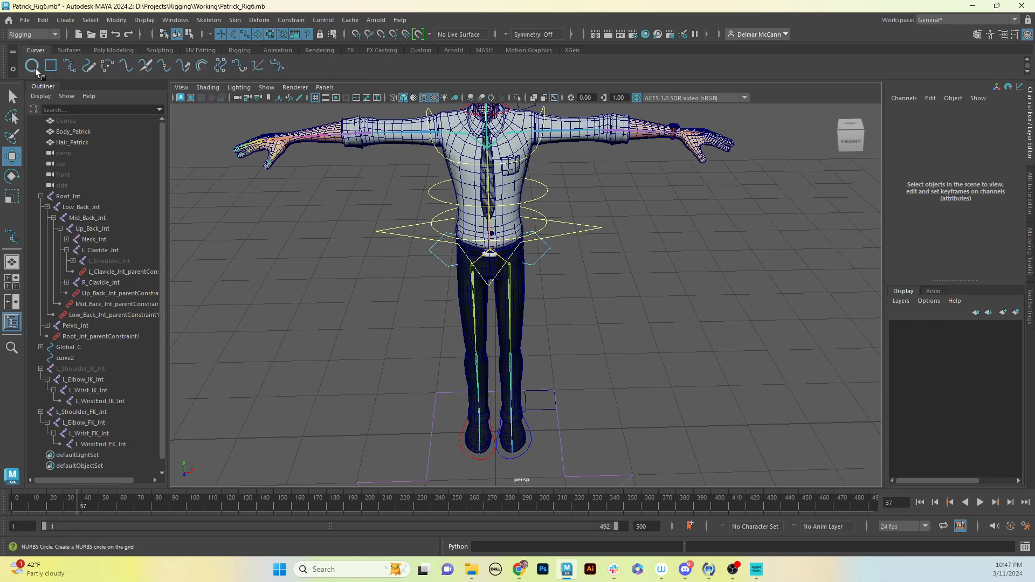
left_click(33, 67)
middle_click_drag(642, 368, 631, 316, "alt")
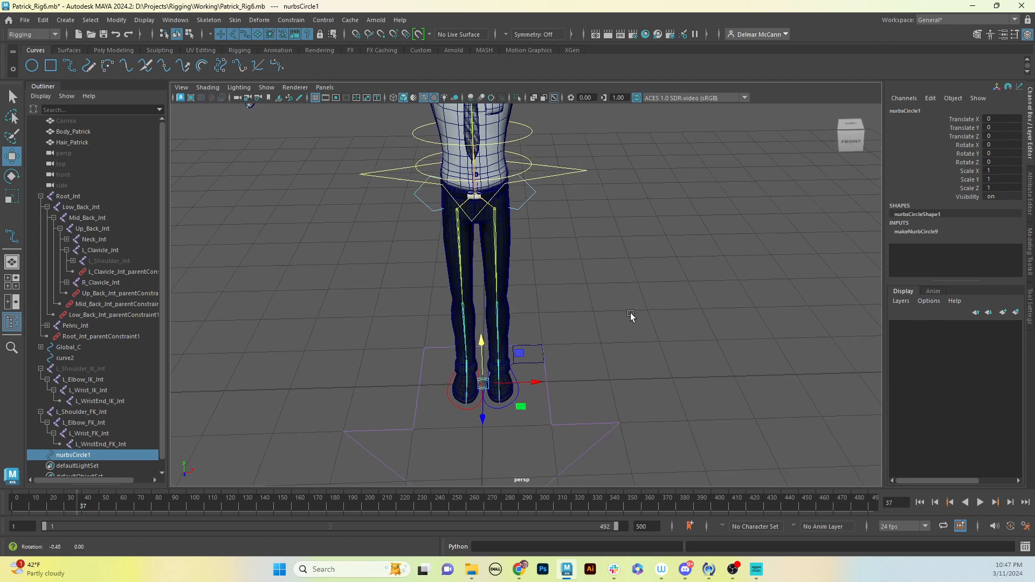
left_click_drag(631, 317, 627, 322, "alt")
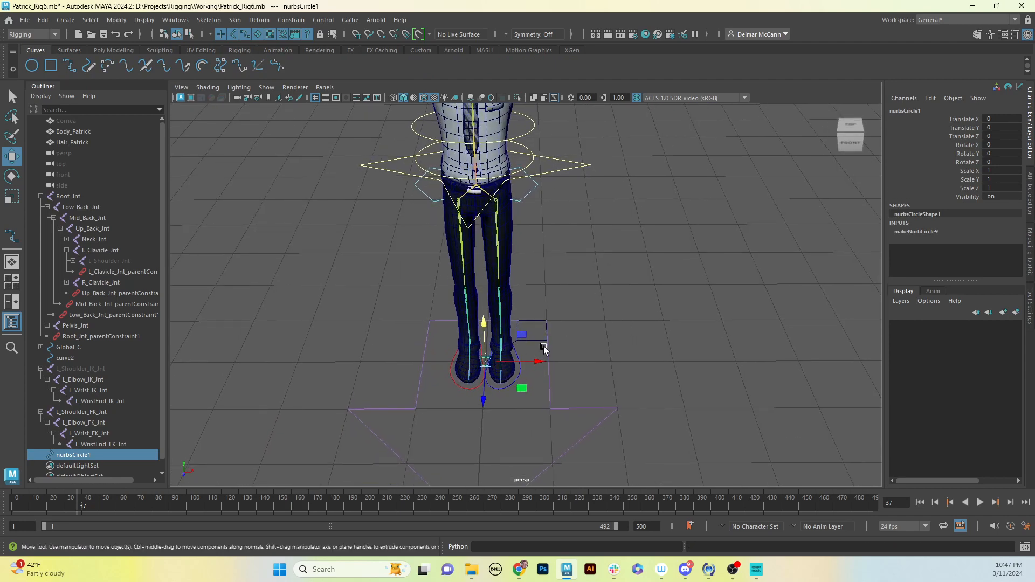
Step: Scale up all control vertices of the new circle to about the width of both feet, and return to object selection
key("F8")
left_click_drag(431, 343, 578, 389)
key("r")
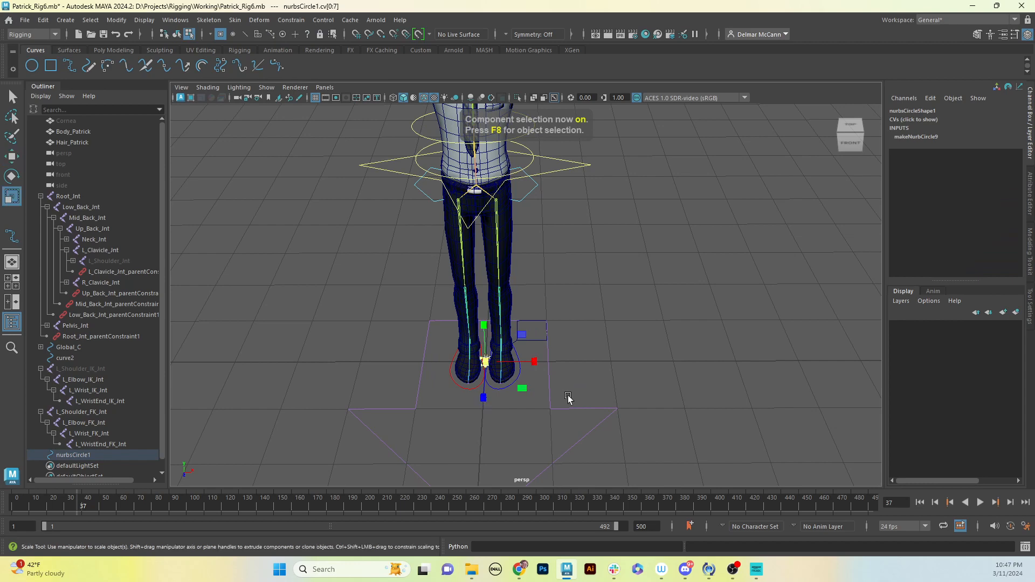
left_click(511, 361)
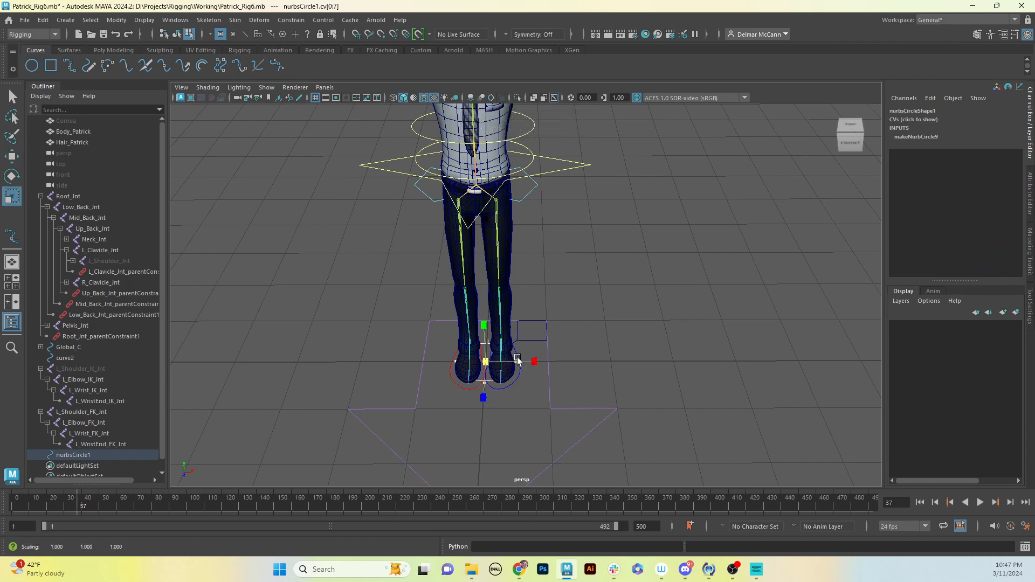
middle_click_drag(574, 419, 543, 378, "alt")
key("F8")
Step: Duplicate nurbsCircle1 twice to get three identical control circles
scroll(159, 453, "down", 1)
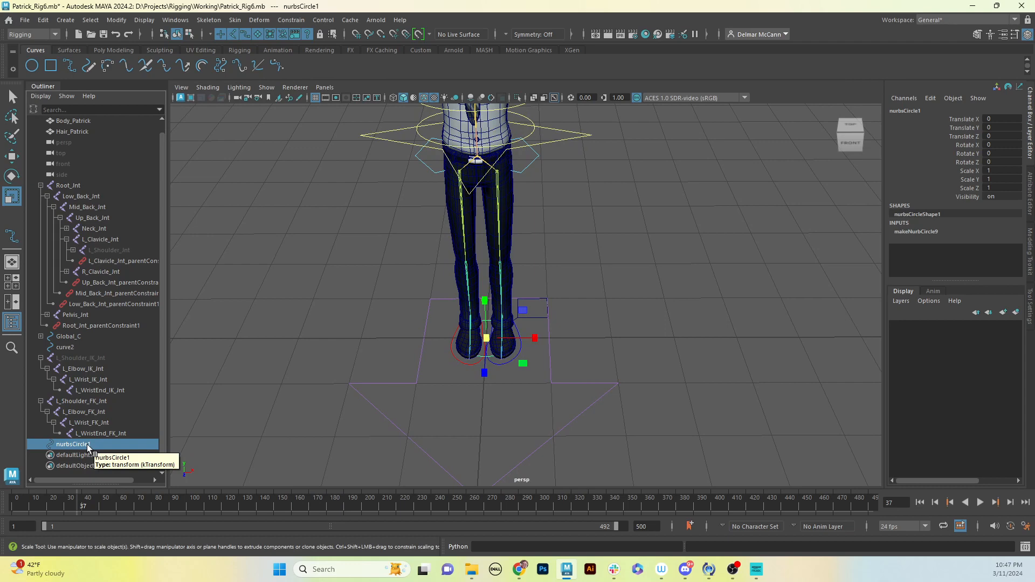
middle_click_drag(542, 269, 549, 406, "alt")
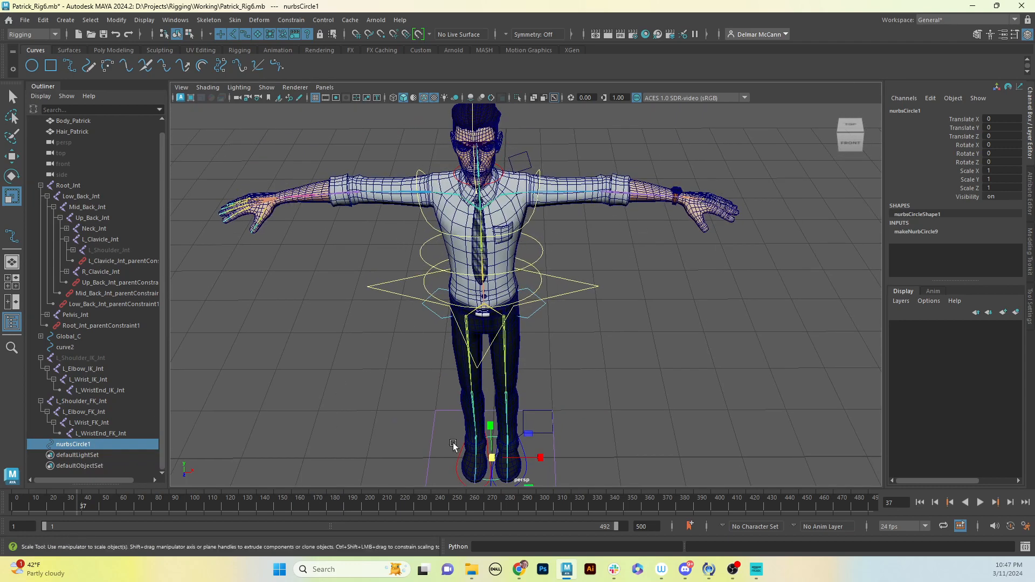
middle_click_drag(503, 421, 499, 292, "alt")
left_click_drag(499, 319, 495, 298, "alt")
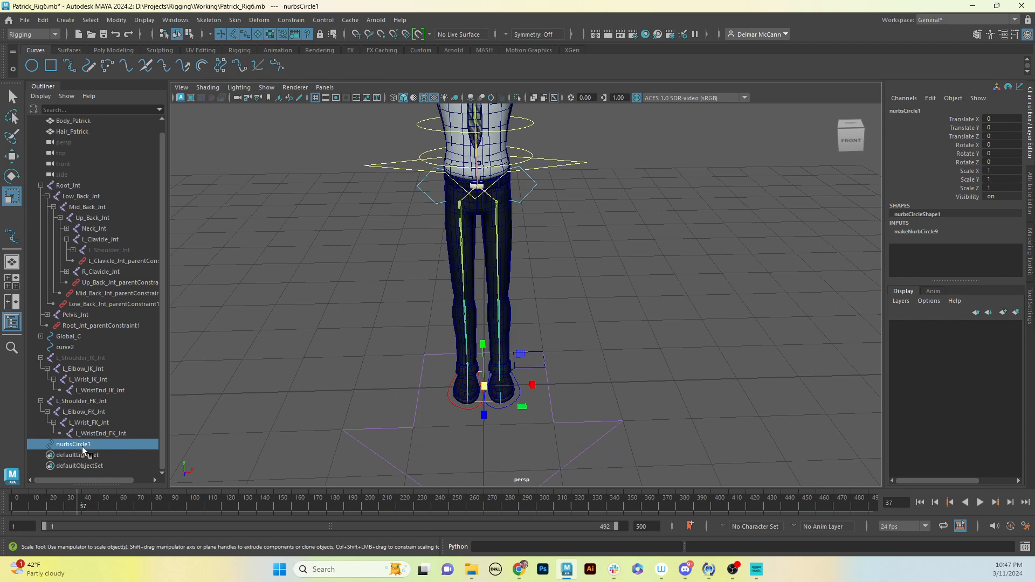
key("ctrl+d")
key("ctrl+d")
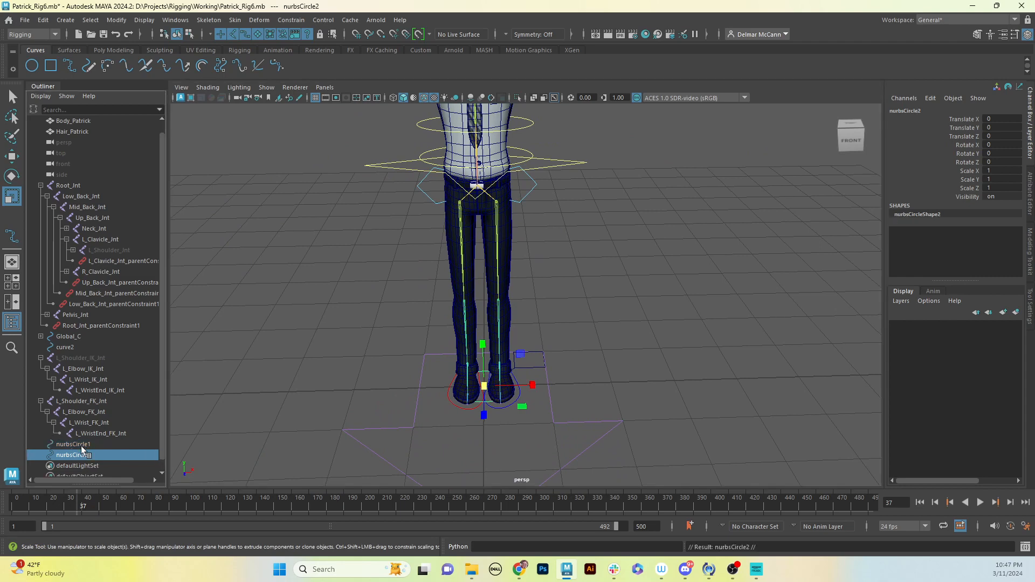
left_click_drag(160, 409, 163, 445)
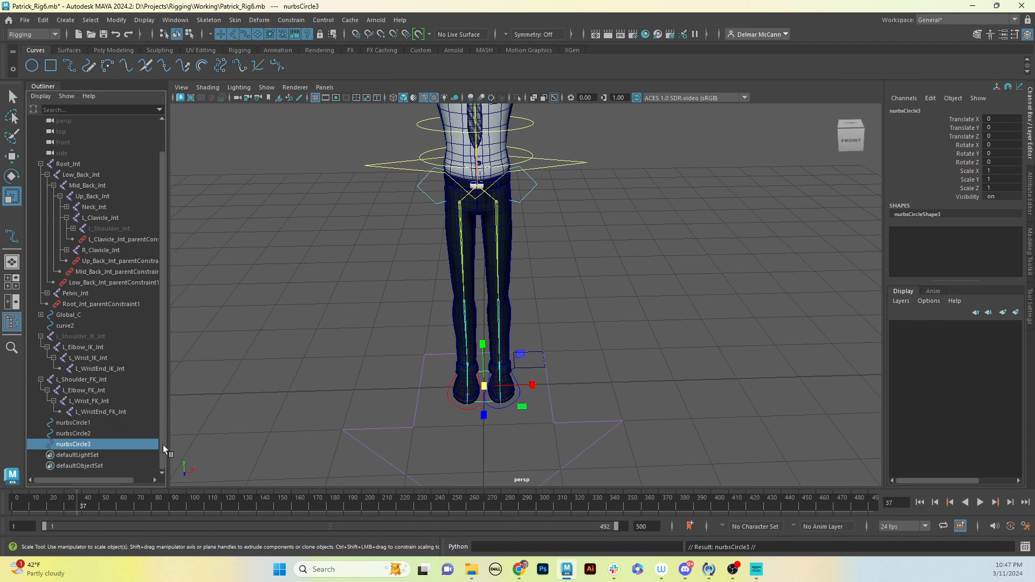
Step: Rename the three circles L_Shoulder_C, L_Elbow_C and L_Wrist_C in that order
double_click(77, 423)
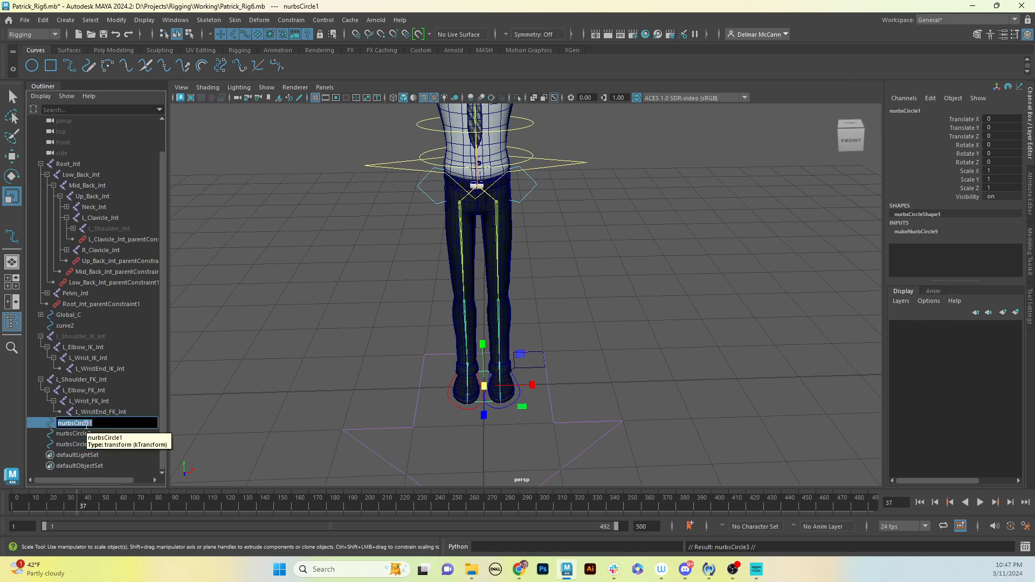
type("L_Shoulder_C")
key("Return")
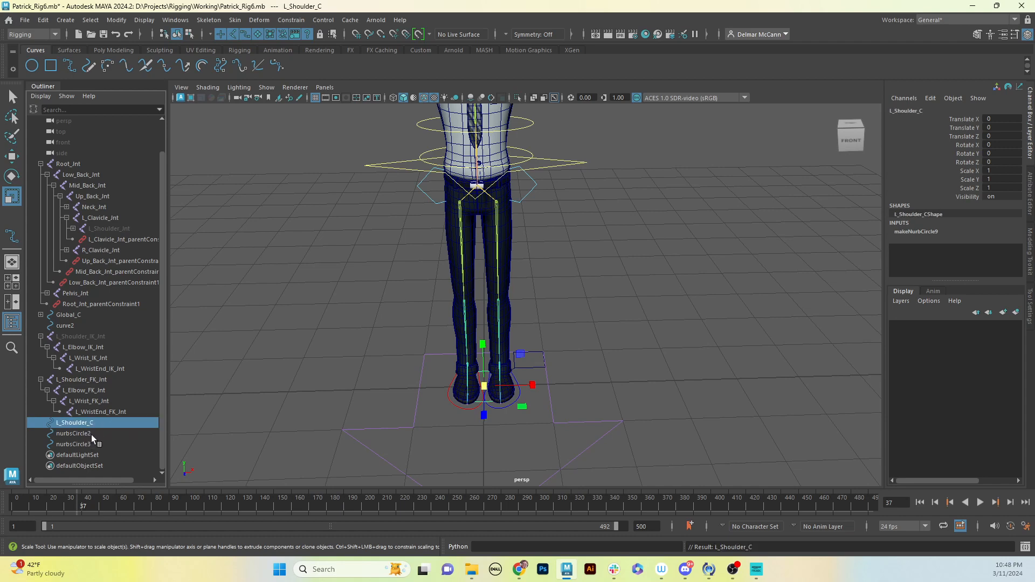
double_click(92, 435)
type("L_Elbow_C")
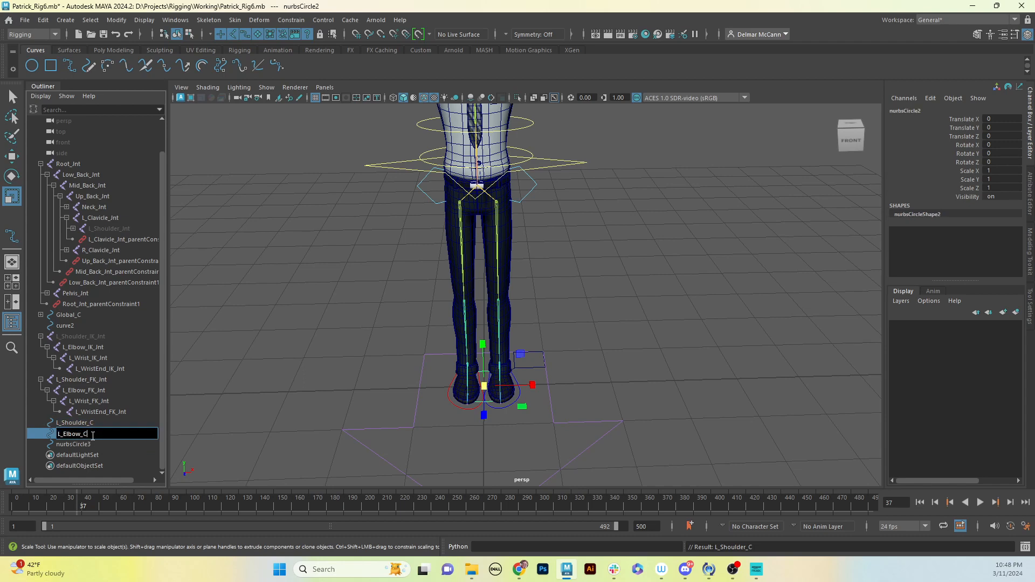
key("Return")
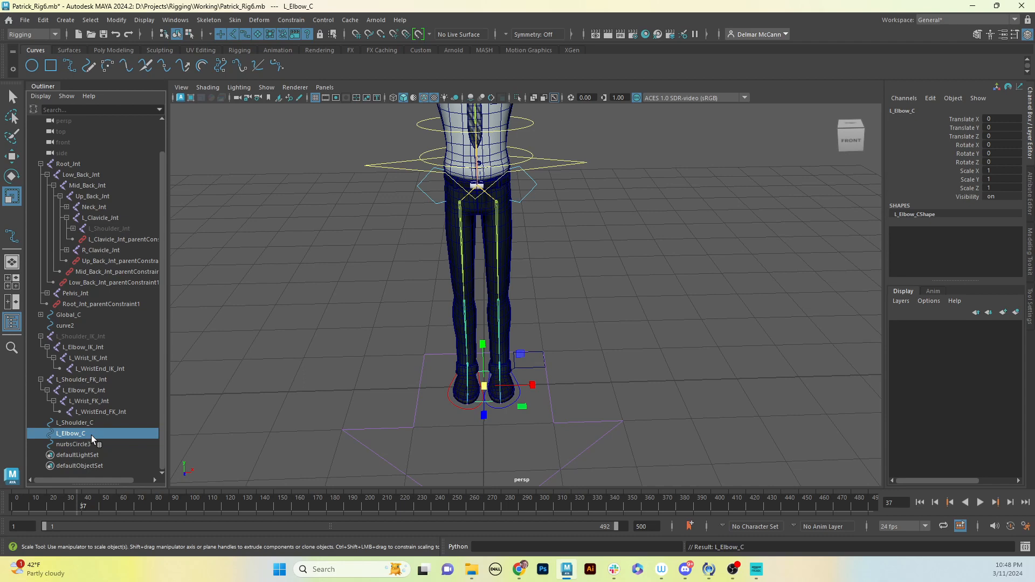
double_click(95, 444)
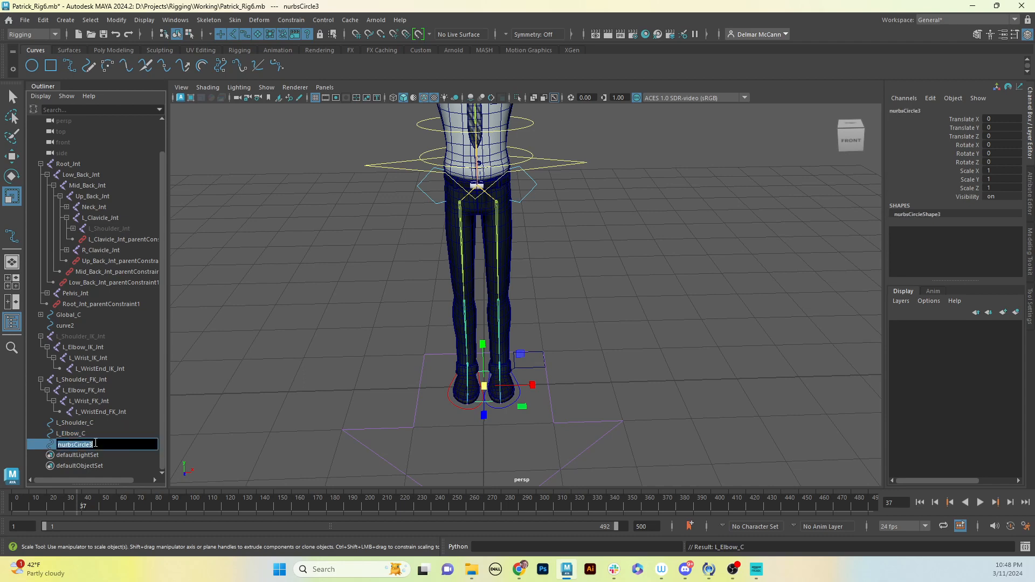
type("L_Wrist_C")
key("Return")
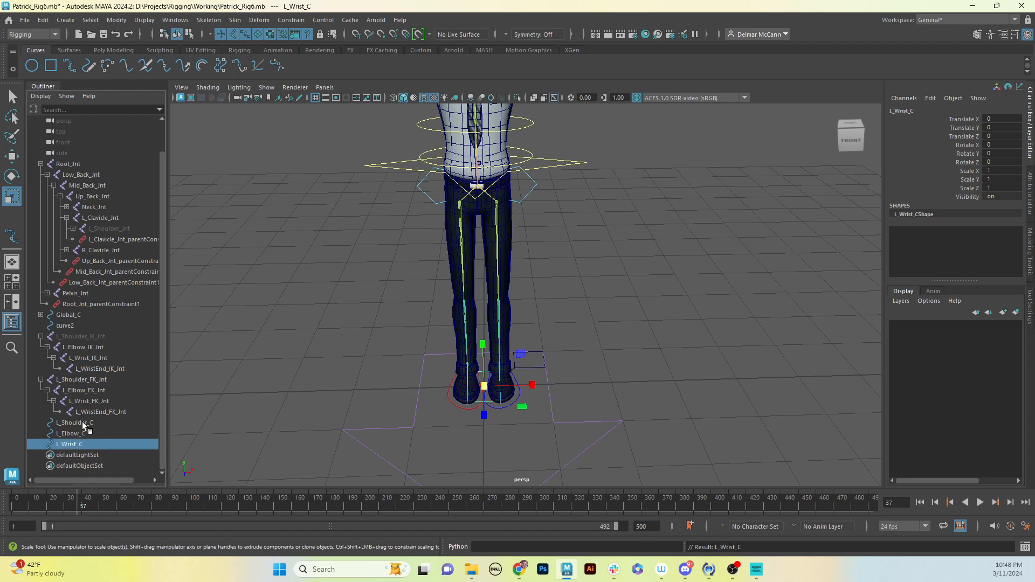
Step: Group the L_Shoulder_C circle on its own and name the group L_Shoulder_C_GRP
left_click(82, 422)
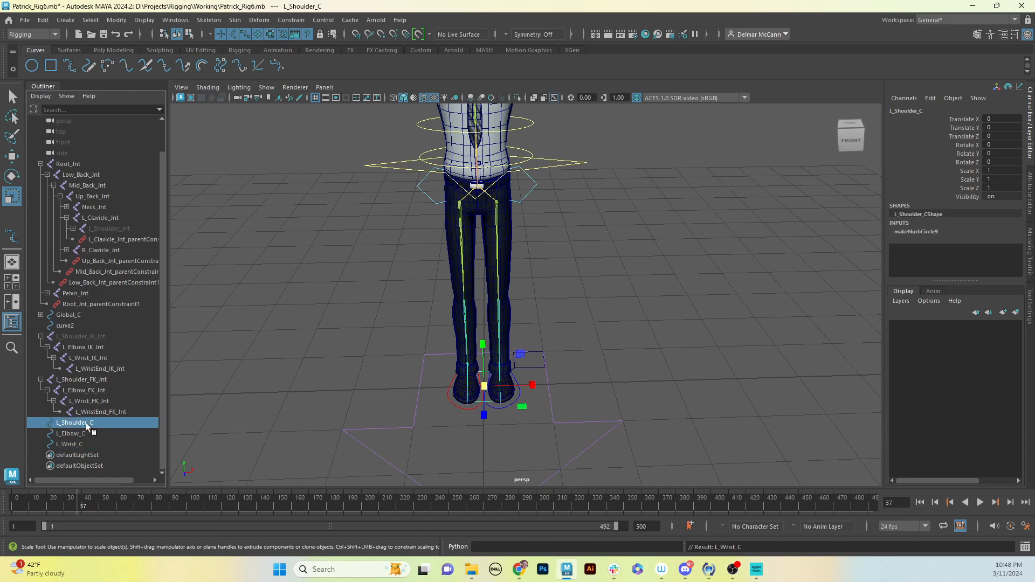
double_click(84, 424)
key("ctrl+c")
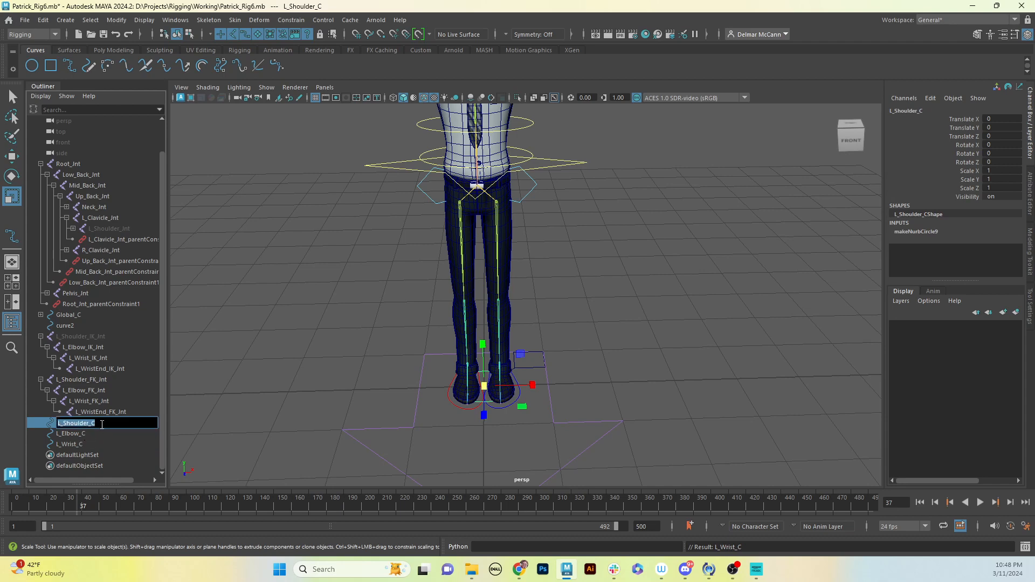
left_click(88, 433)
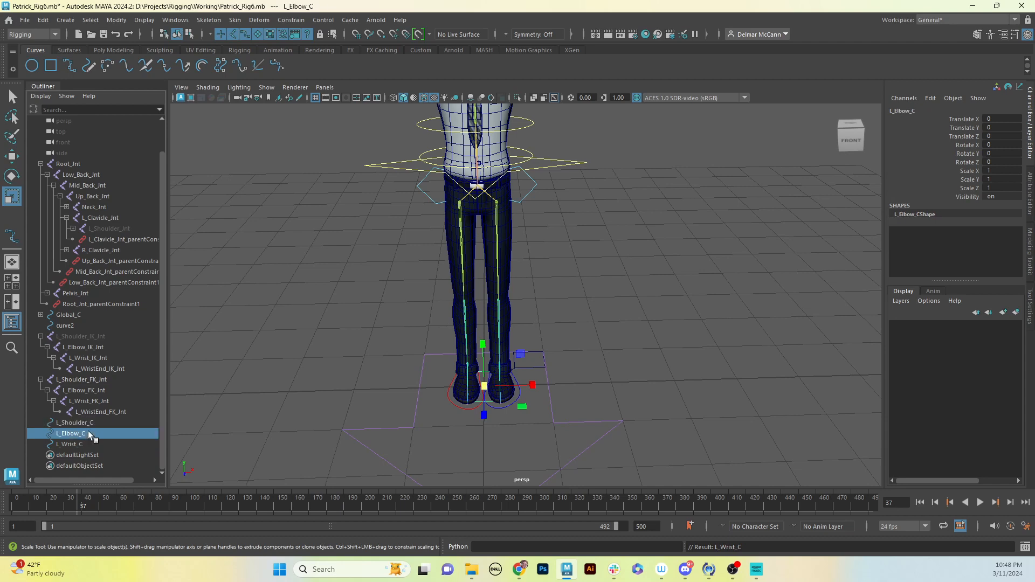
left_click(87, 422)
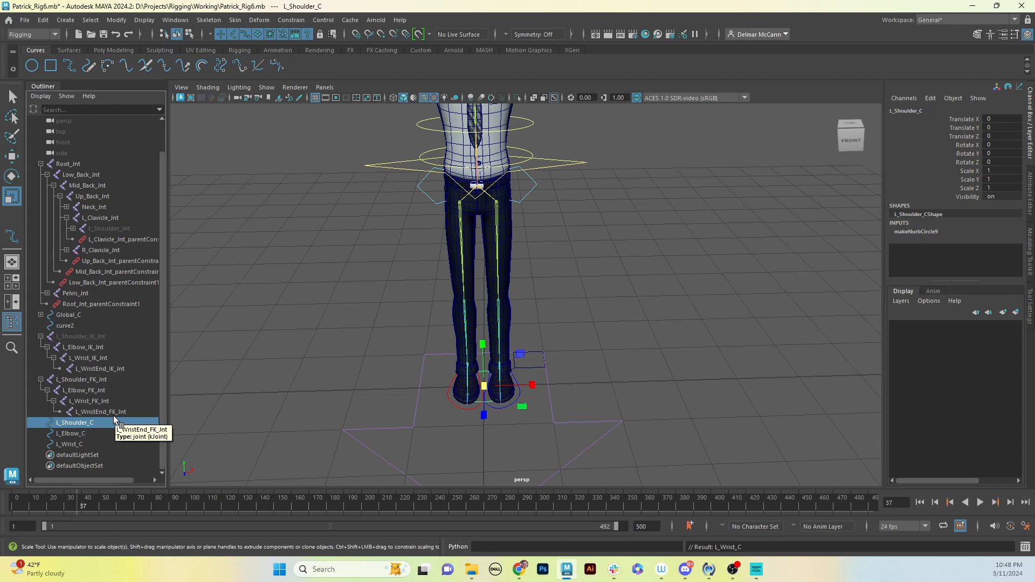
key("ctrl+g")
double_click(73, 445)
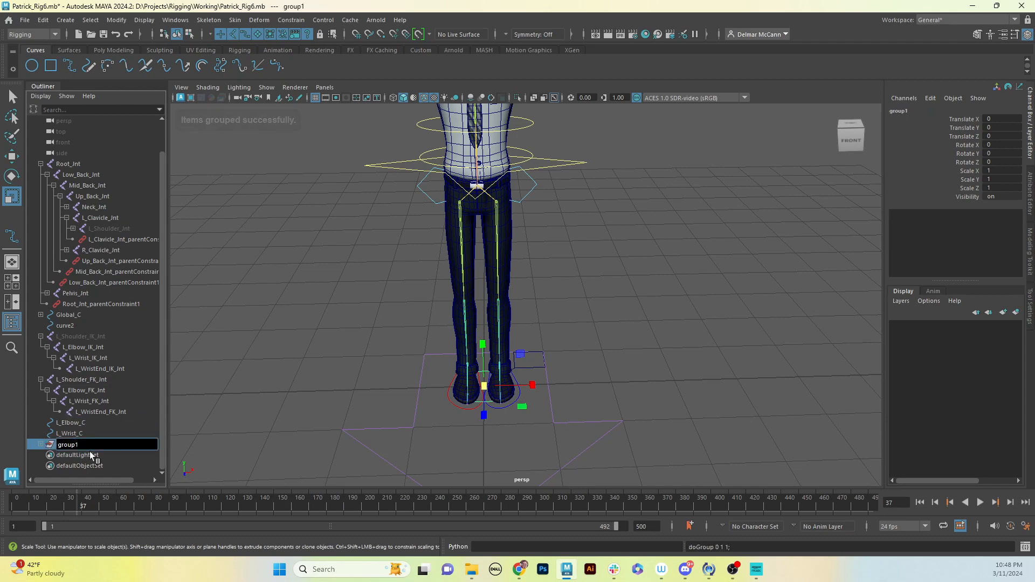
double_click(61, 446)
key("ctrl+v")
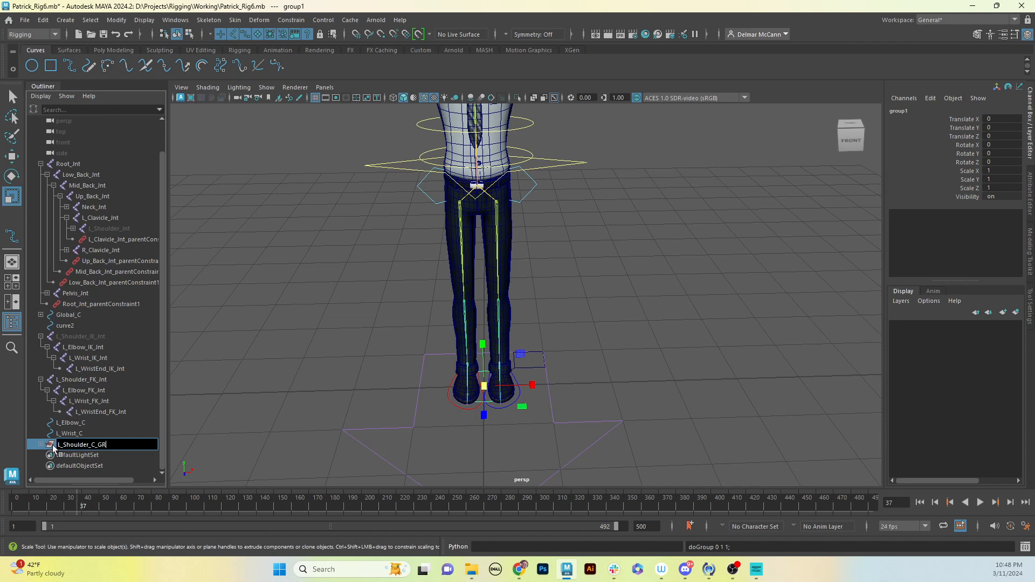
key("Return")
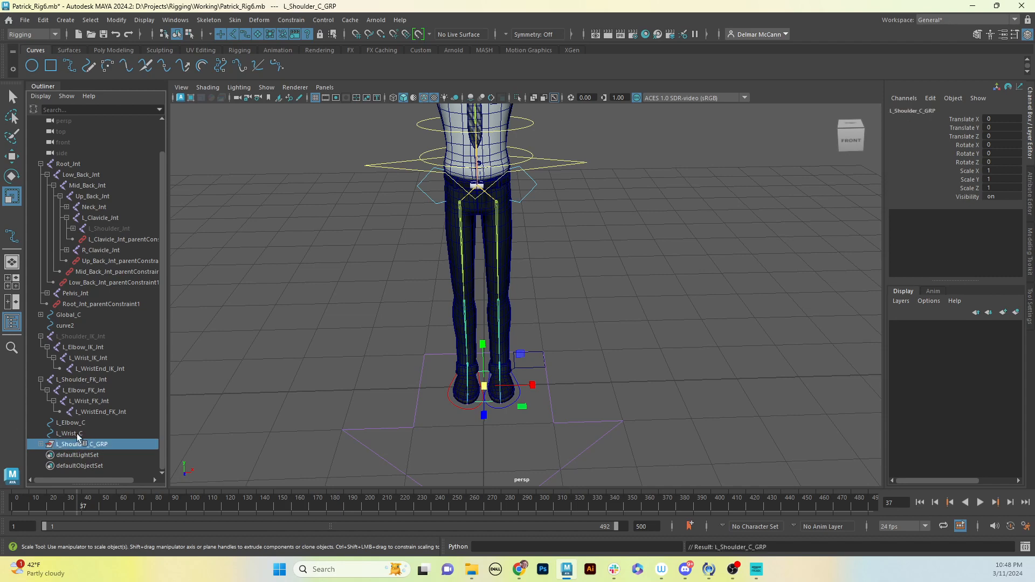
Step: Group the L_Elbow_C circle on its own and name the group L_Elbow_C_GRP
double_click(80, 423)
key("ctrl+c")
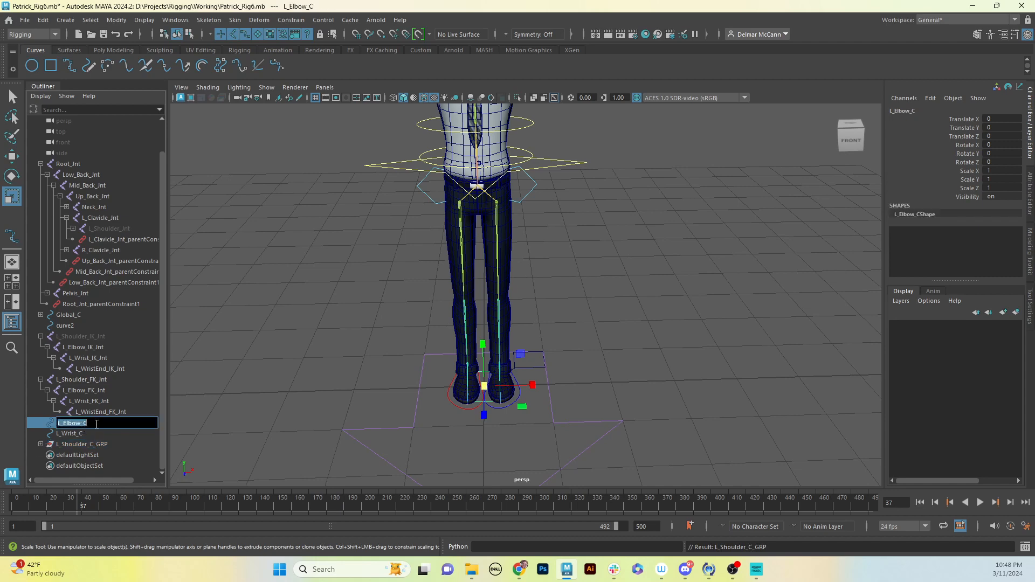
left_click(79, 423)
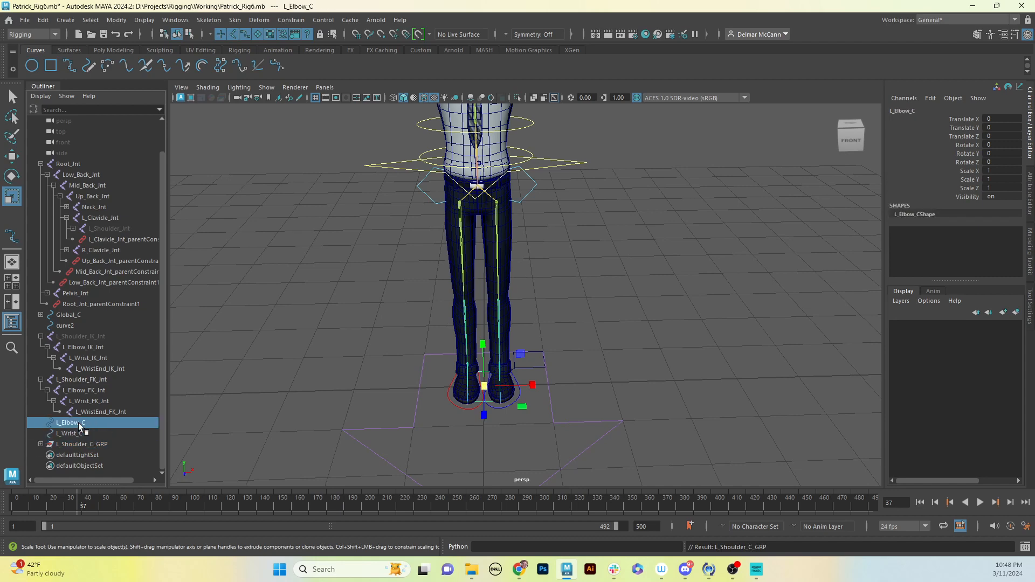
key("ctrl+g")
double_click(76, 445)
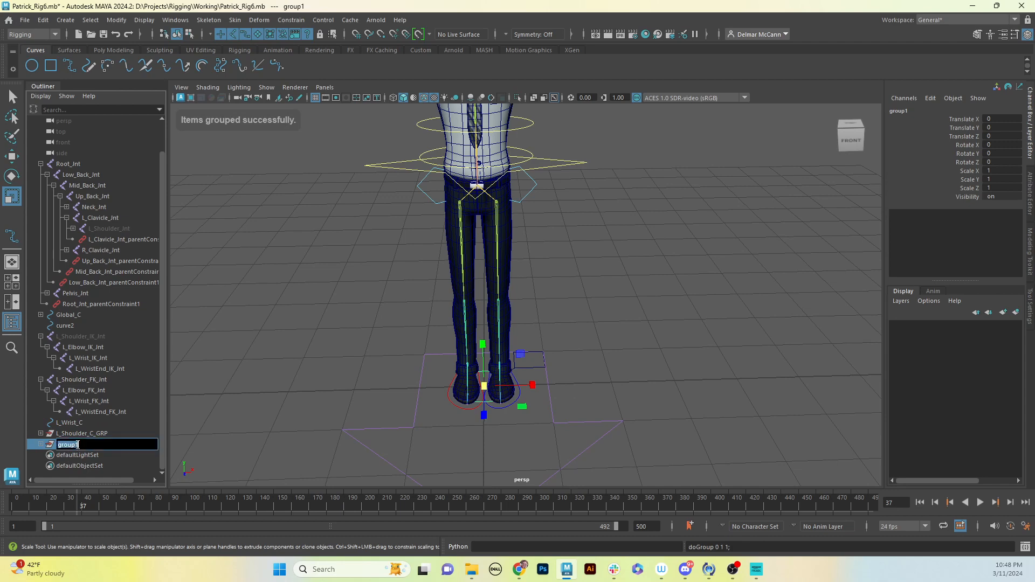
key("ctrl+v")
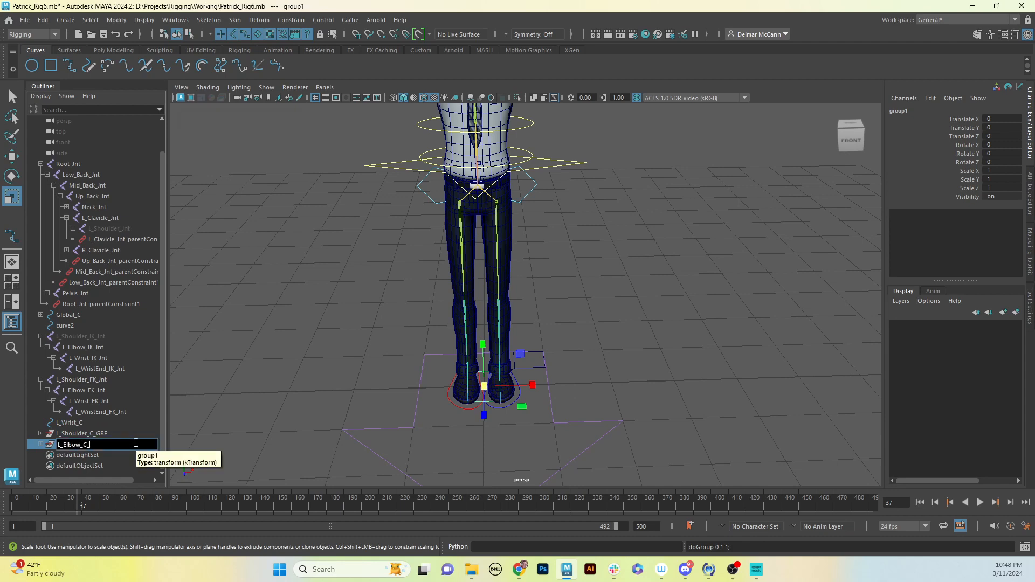
type("_GRP")
key("Return")
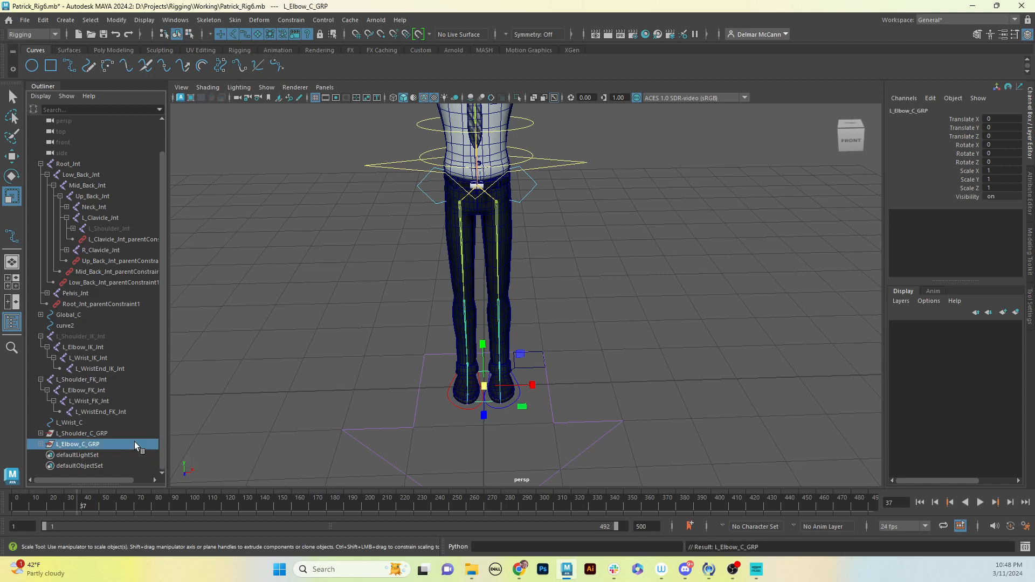
Step: Put the L_Wrist_C circle in its own group and name that group L_Wrist_C_GRP
left_click(73, 422)
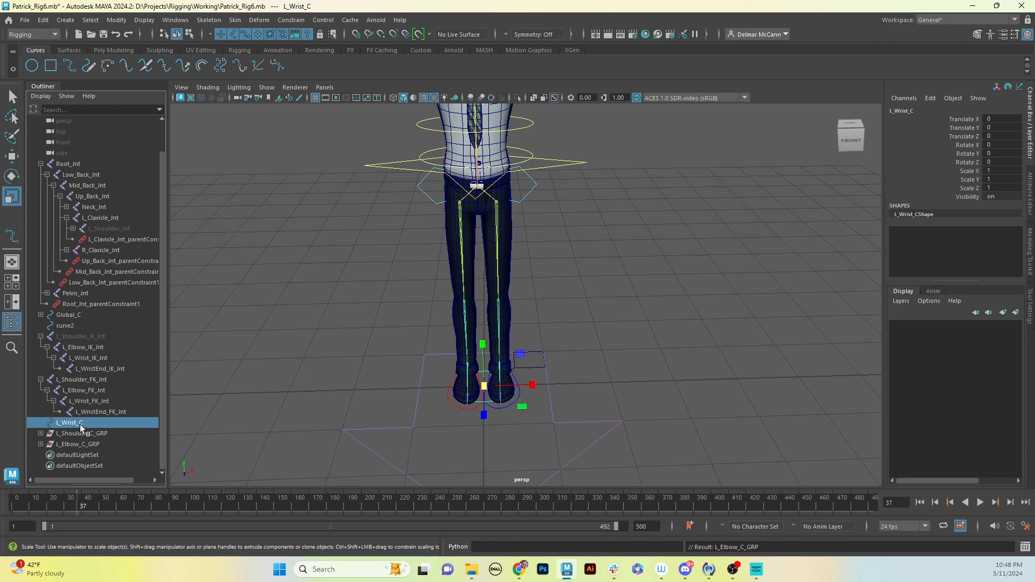
double_click(79, 425)
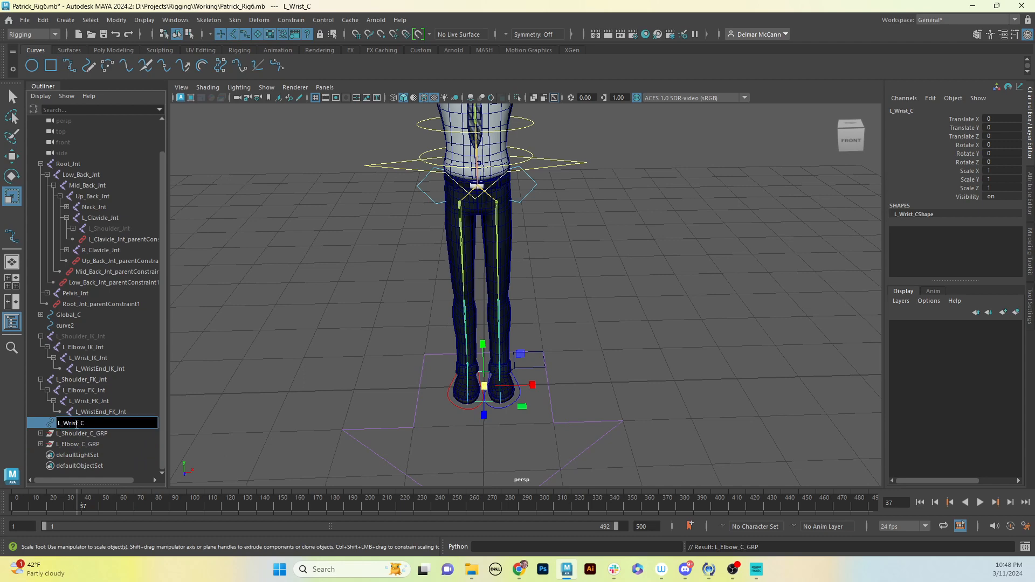
left_click_drag(59, 424, 82, 426)
left_click(86, 425)
key("Return")
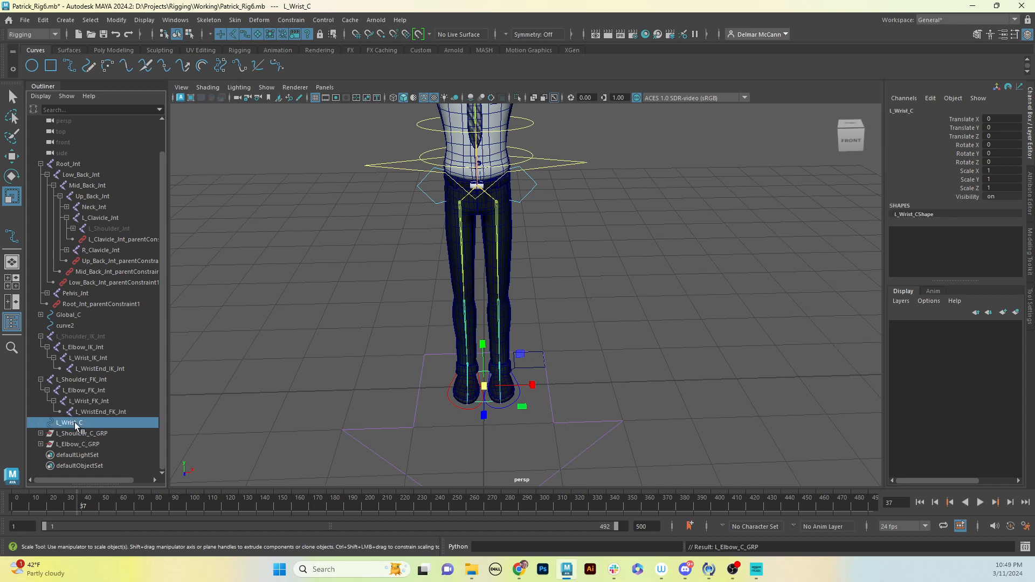
key("ctrl+g")
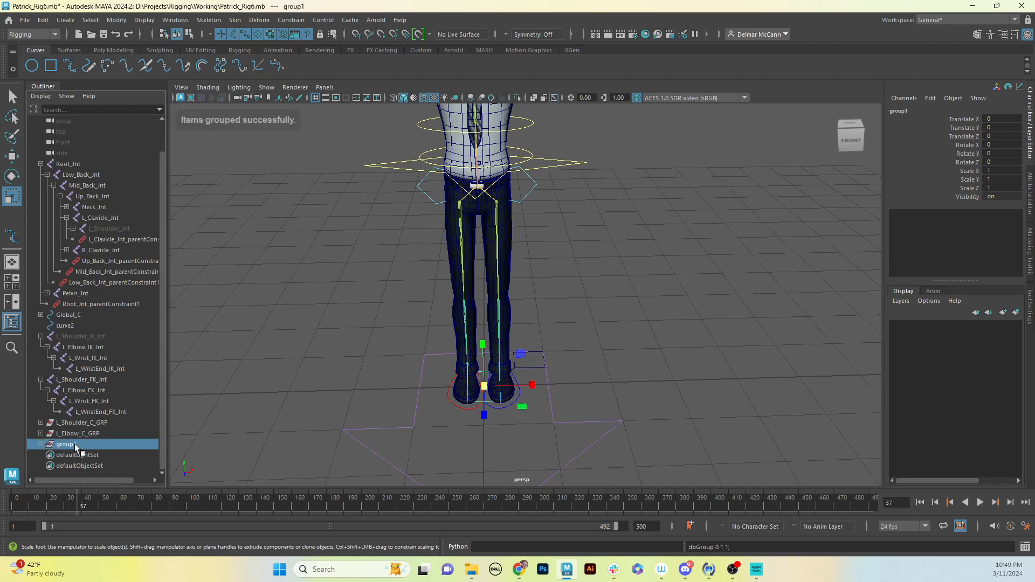
double_click(74, 444)
type("L_Wrist_C")
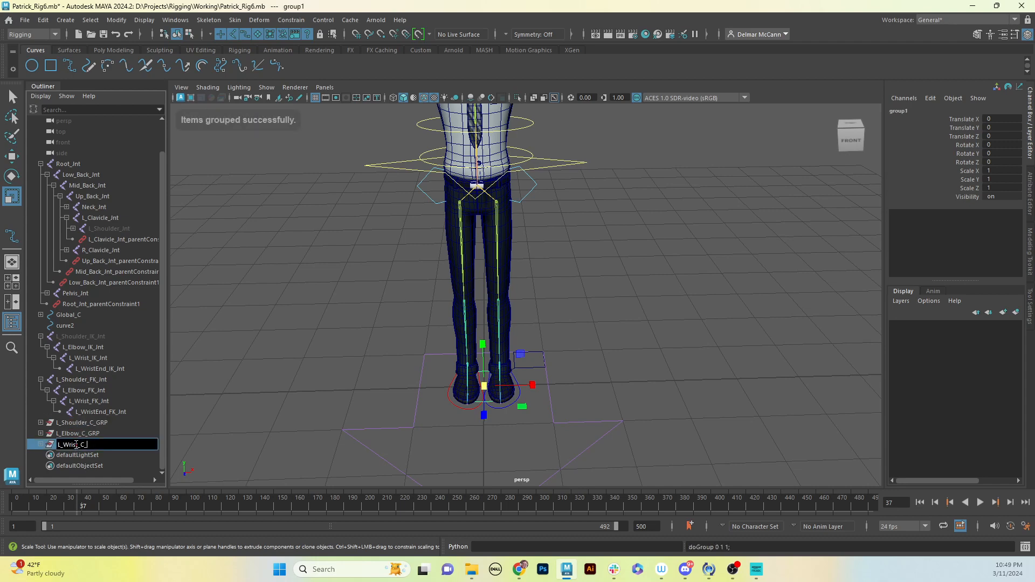
type("_GRP")
key("Return")
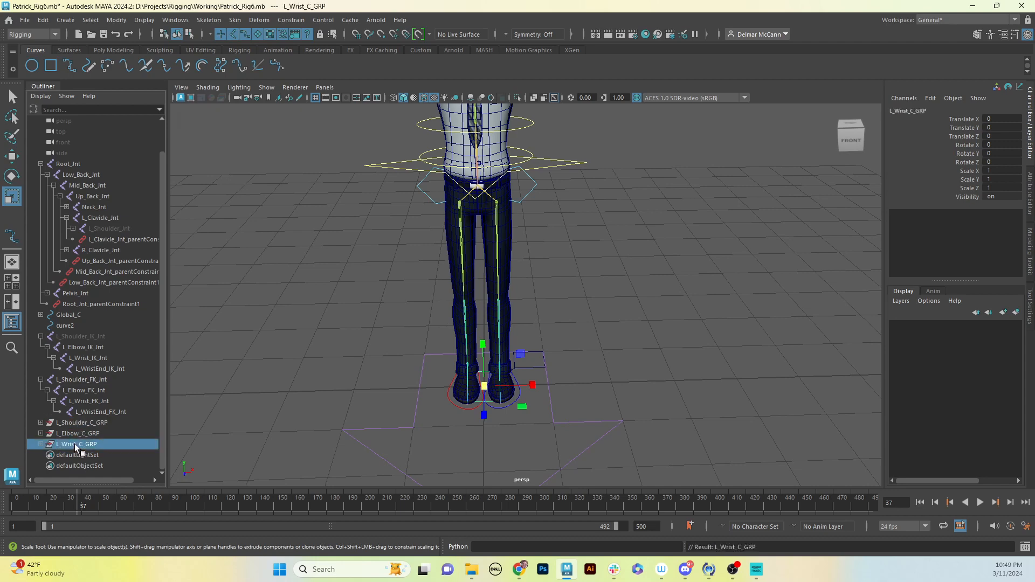
Step: Parent constrain L_Shoulder_C_GRP to L_Shoulder_FK_Jnt so the group snaps to the shoulder joint's position and orientation
left_click(108, 423)
key("f")
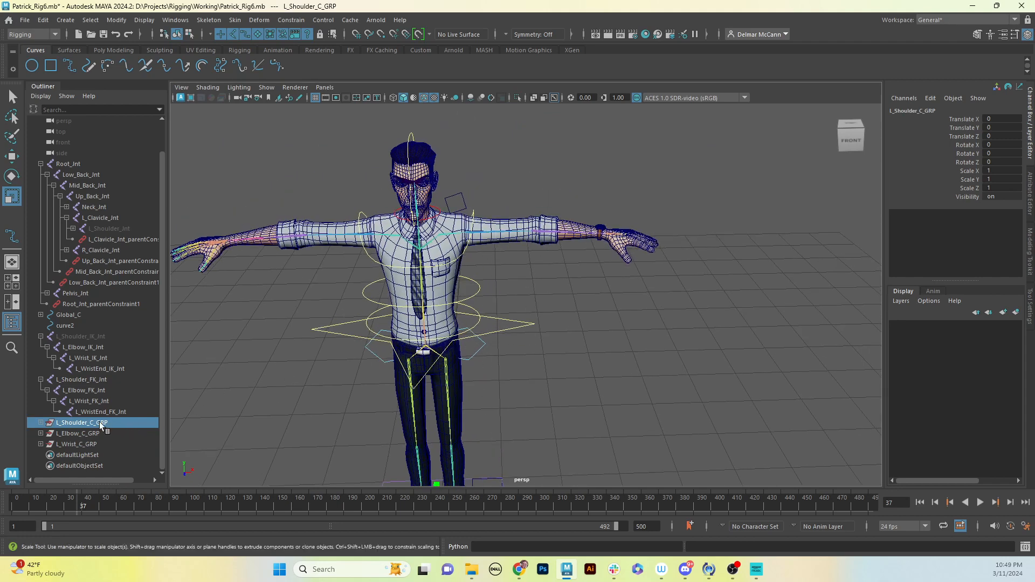
left_click(480, 233)
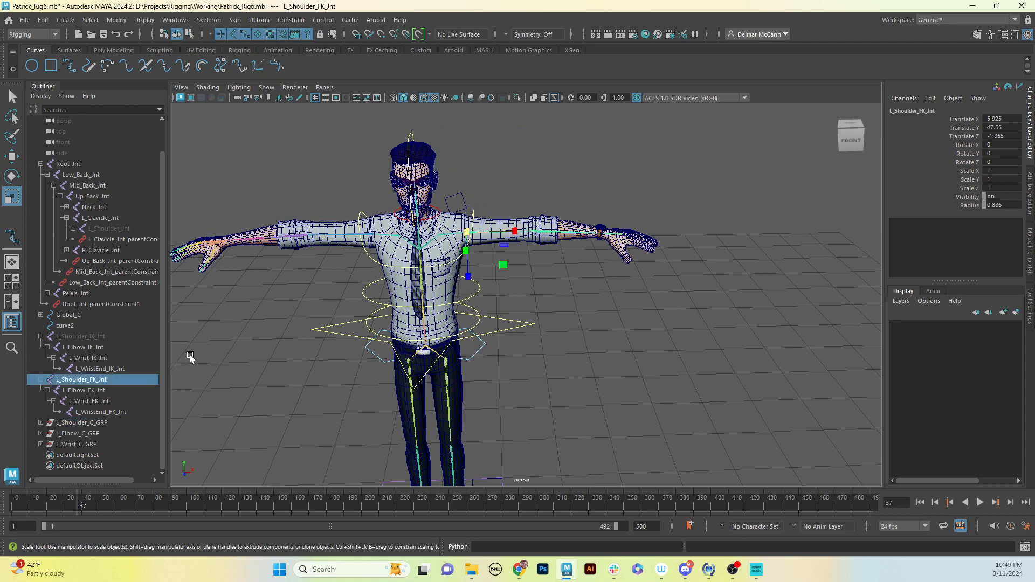
left_click(88, 423, "ctrl")
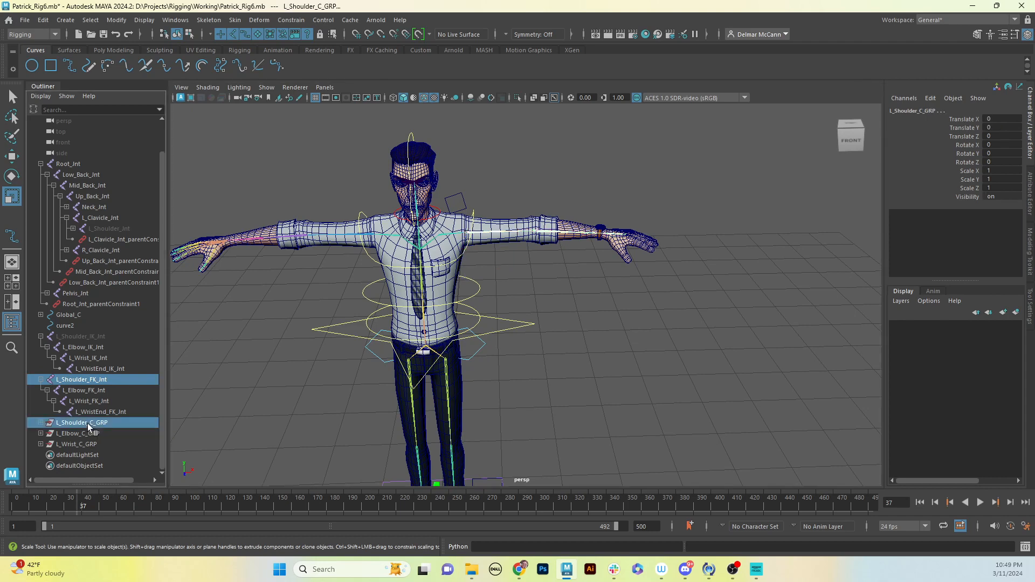
left_click(70, 50)
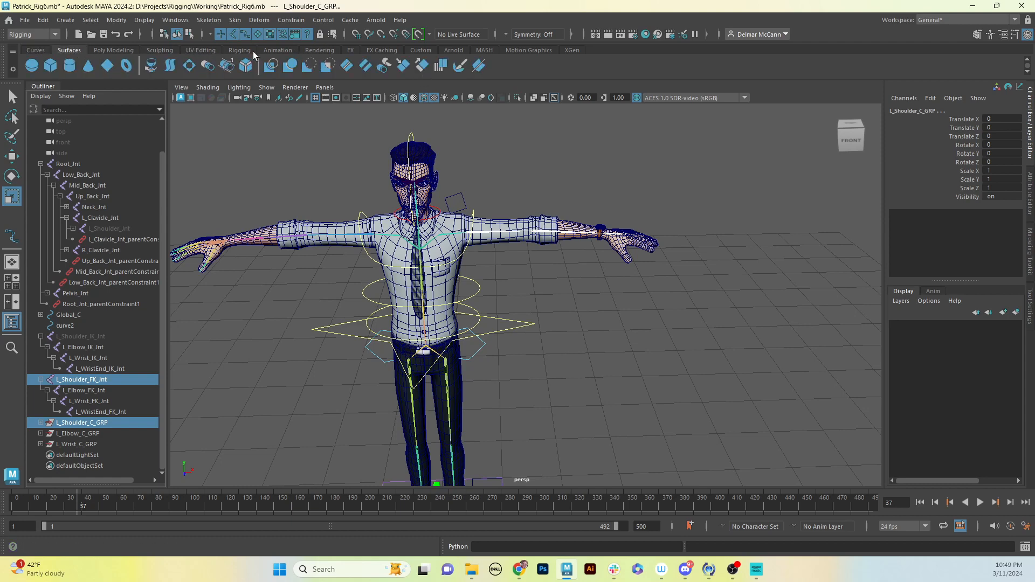
left_click(239, 50)
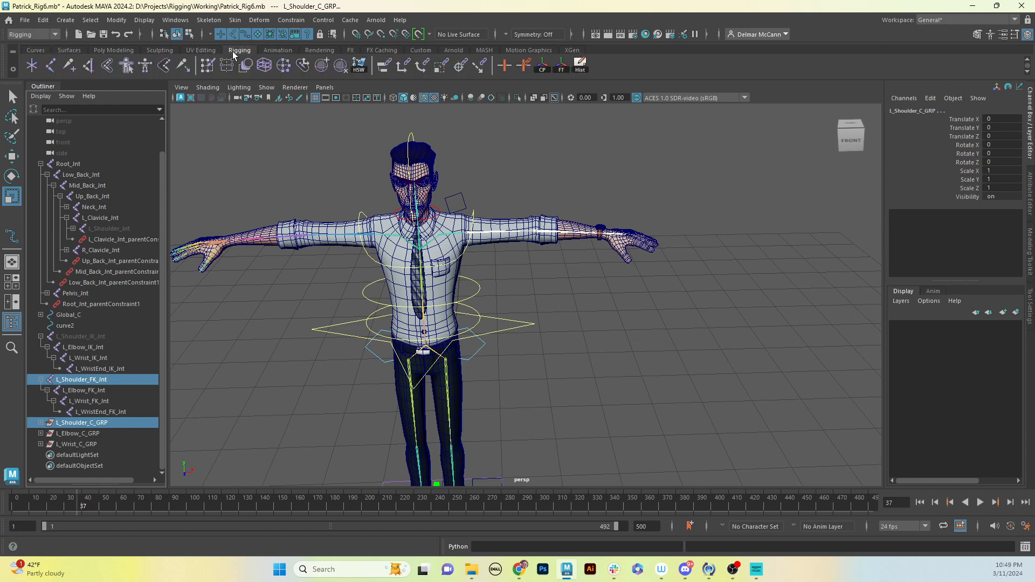
left_click(385, 66)
left_click_drag(515, 291, 515, 266, "alt")
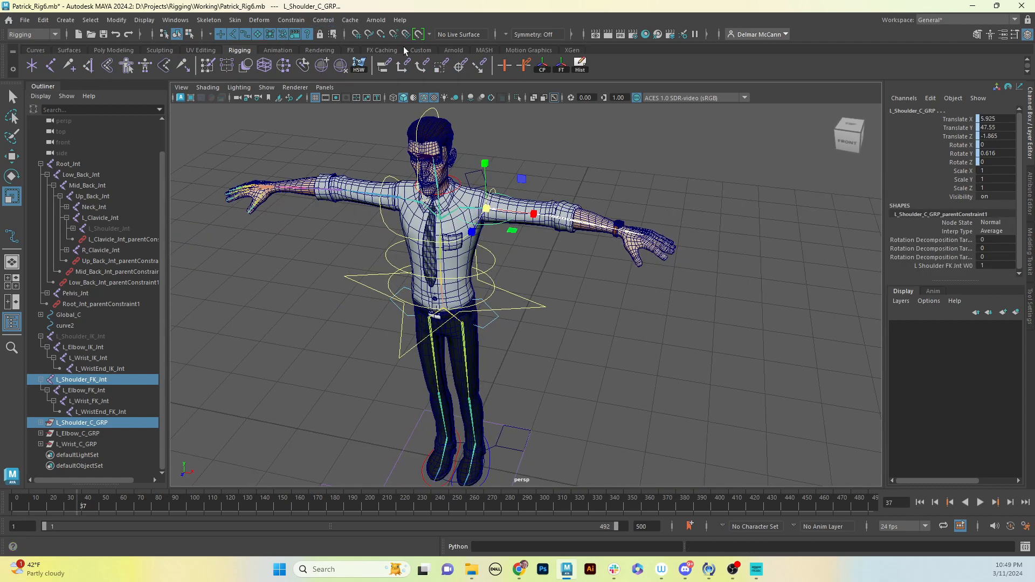
middle_click_drag(512, 233, 522, 208, "alt")
mouse_move(522, 208)
left_mouse_down("alt")
mouse_move(550, 210)
mouse_move(510, 203)
left_mouse_up("alt")
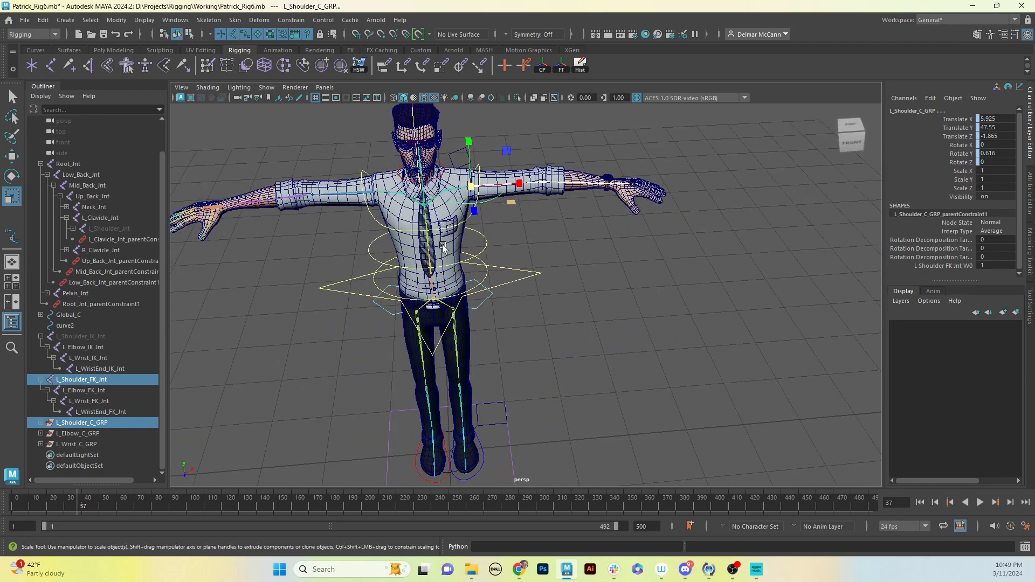
Step: Delete the parent constraint nested under L_Shoulder_C_GRP
right_click_drag(511, 203, 578, 211, "alt")
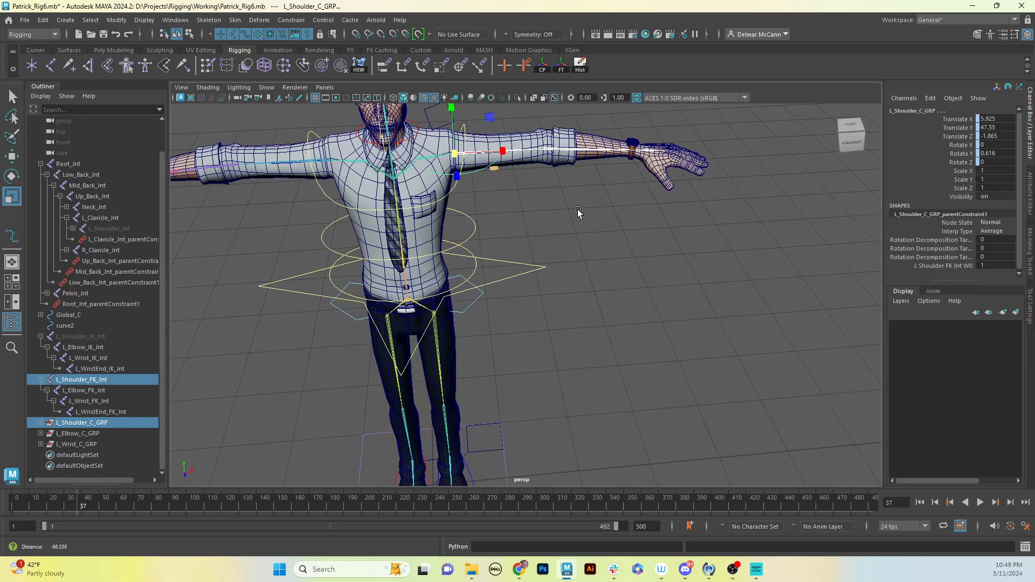
left_click_drag(577, 212, 503, 233, "alt")
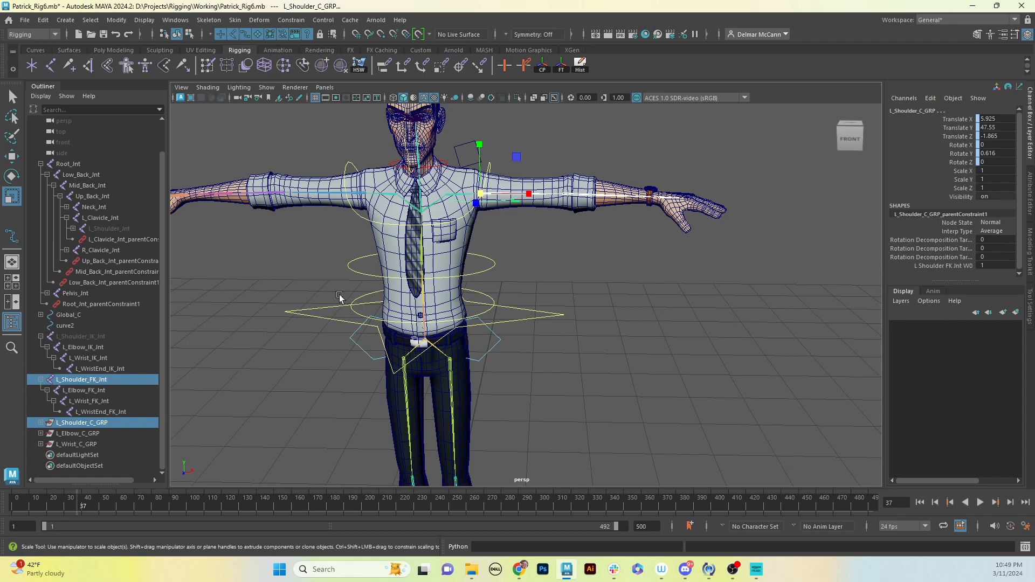
left_click(41, 424)
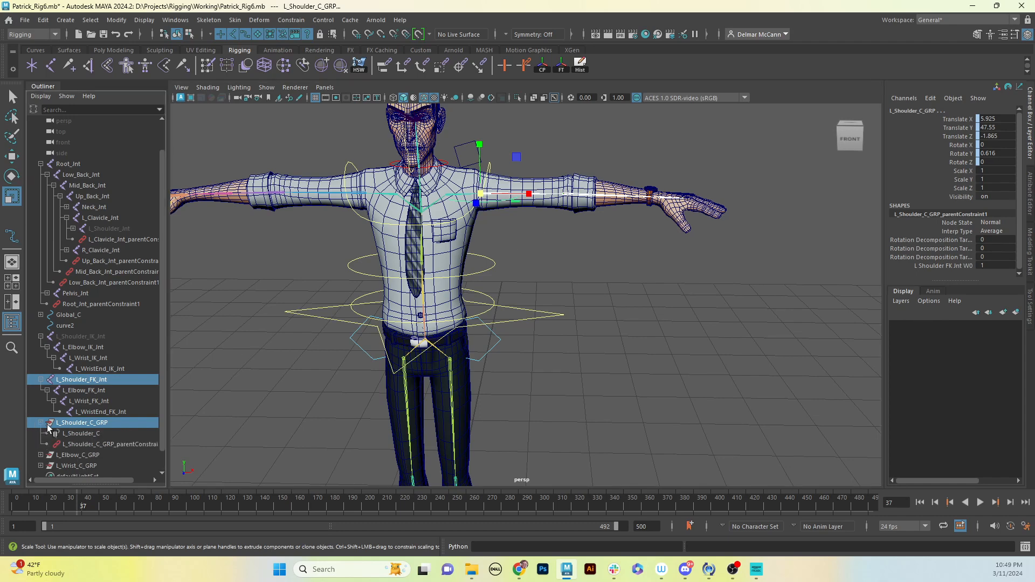
left_click(103, 445)
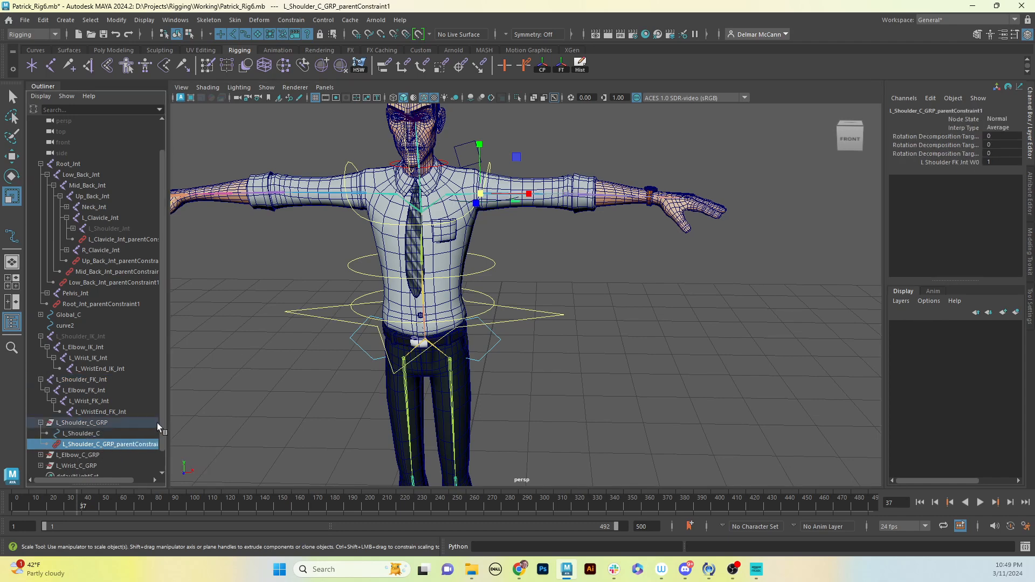
key("Delete")
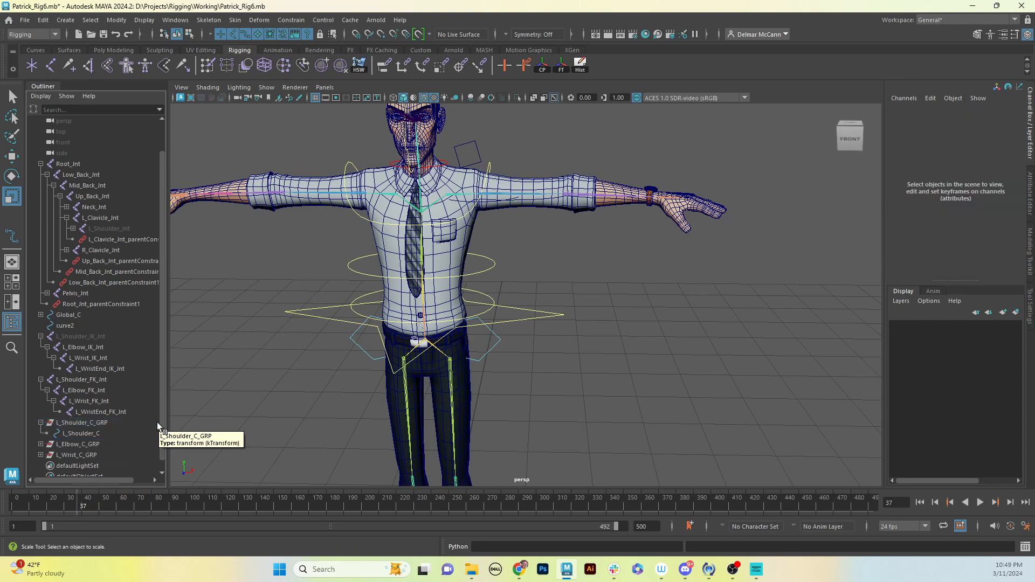
Step: Select all control vertices of the L_Shoulder_C circle and rotate them upright so the curve encircles the left upper arm
left_click_drag(480, 252, 575, 258, "alt")
left_click(505, 223)
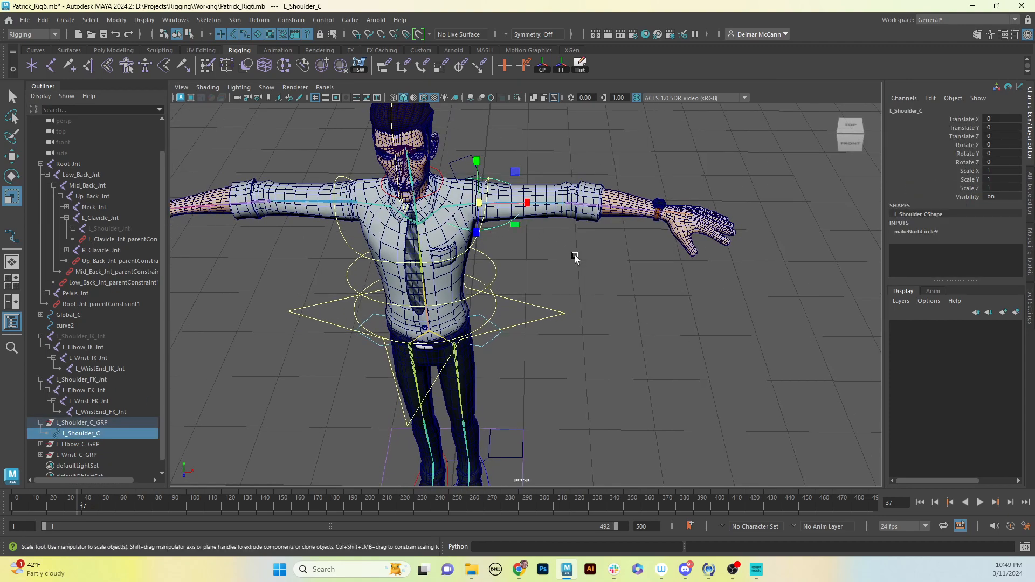
key("F8")
middle_click_drag(488, 195, 492, 204, "alt")
right_click_drag(492, 205, 427, 201, "alt")
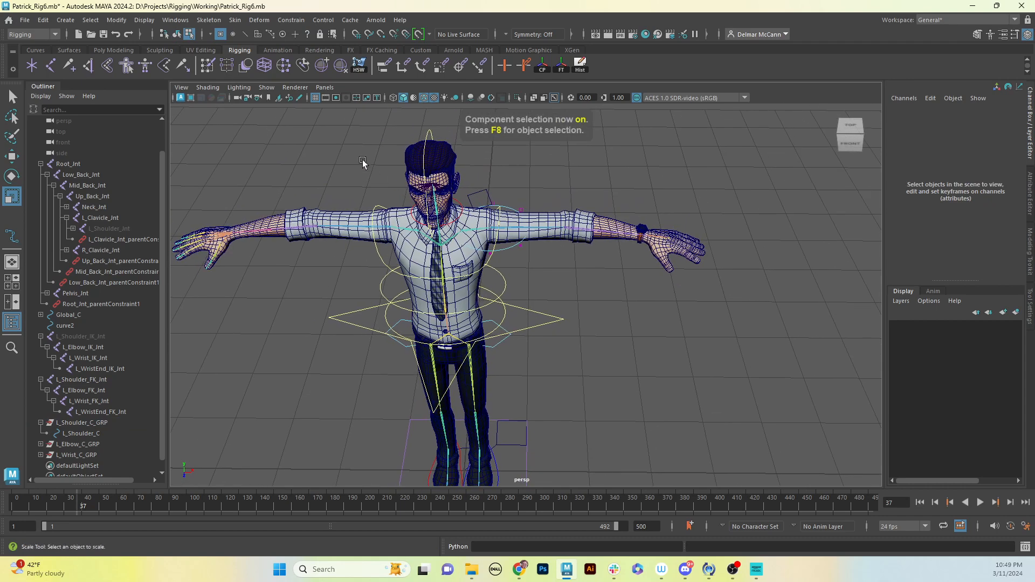
left_click_drag(362, 163, 572, 277)
key("e")
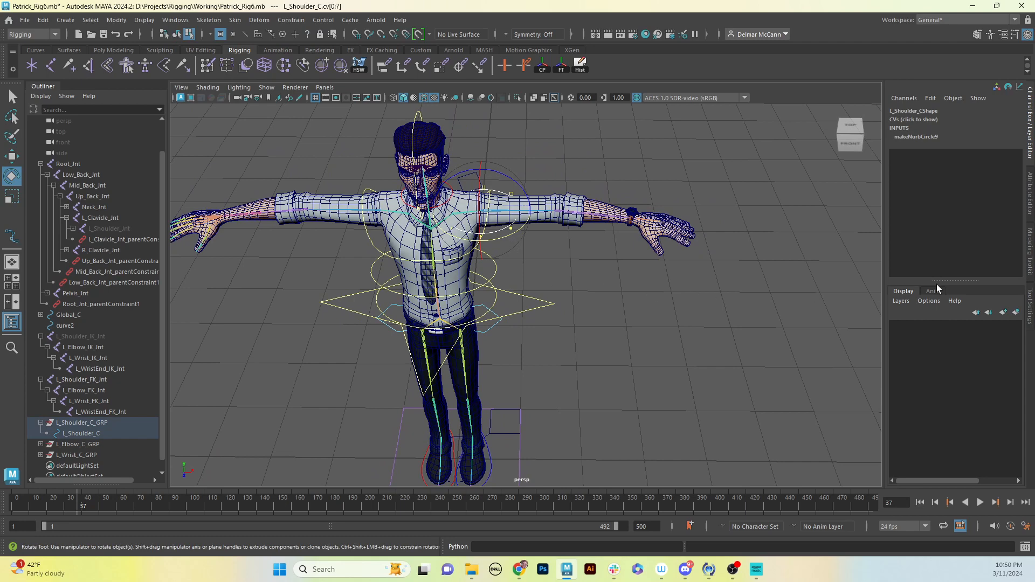
left_click(1031, 310)
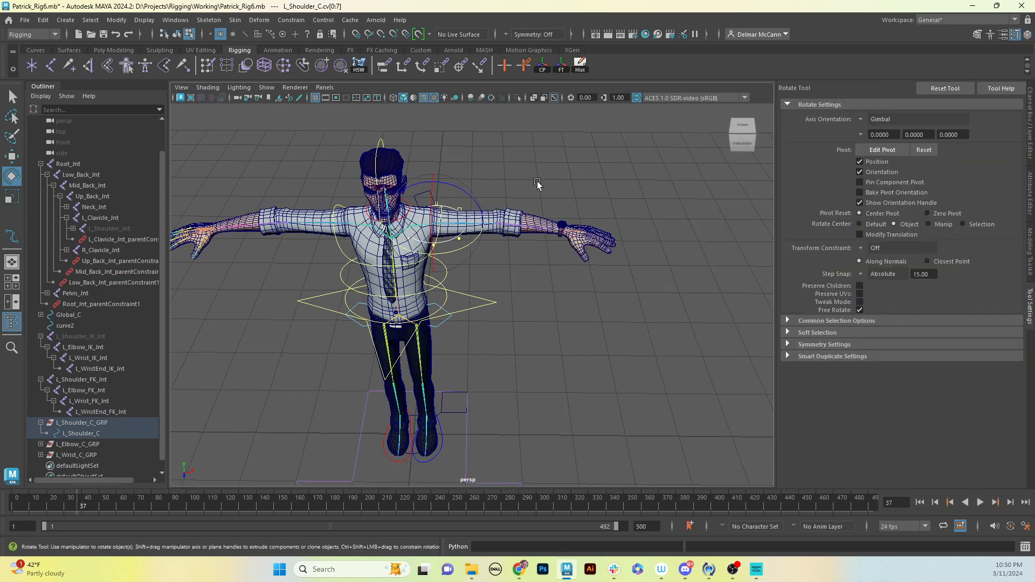
left_click_drag(474, 199, 405, 188)
left_click_drag(548, 303, 580, 260, "alt")
scroll(593, 253, "up", 3)
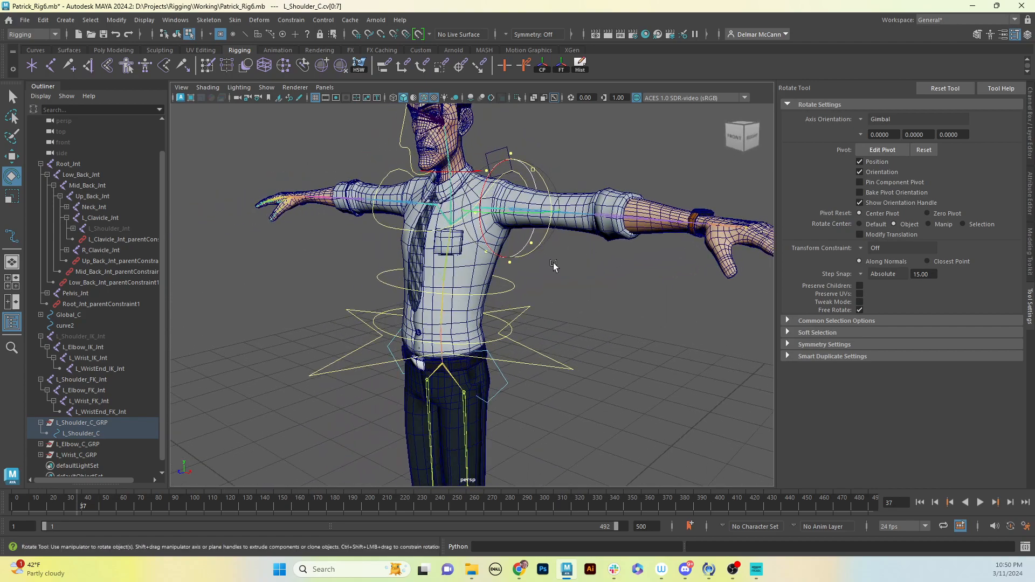
Step: Resize the L_Shoulder_C control vertices, raise them slightly around the shoulder, and return to object selection
key("r")
left_click_drag(509, 210, 543, 227)
key("w")
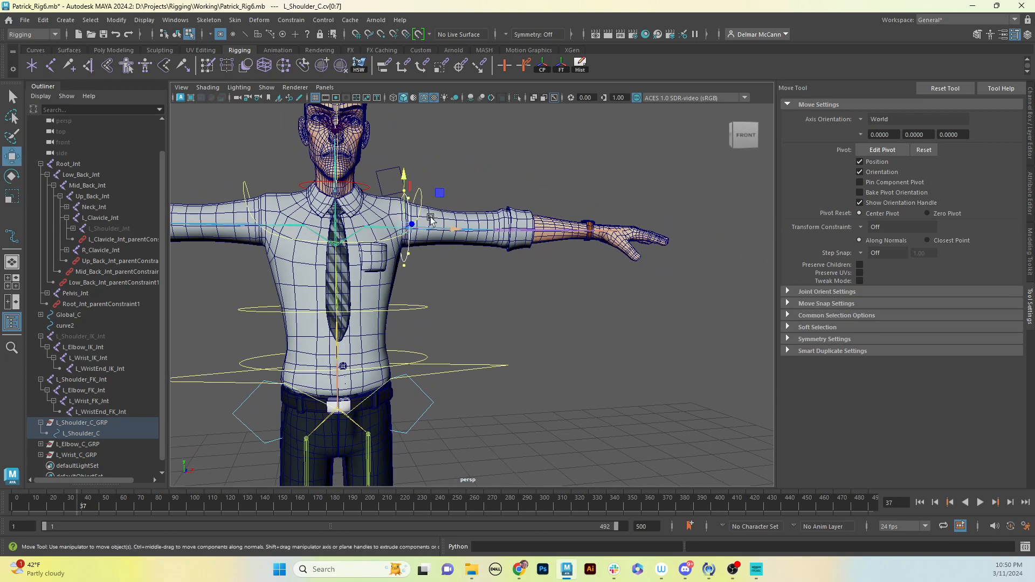
left_click_drag(404, 183, 404, 174)
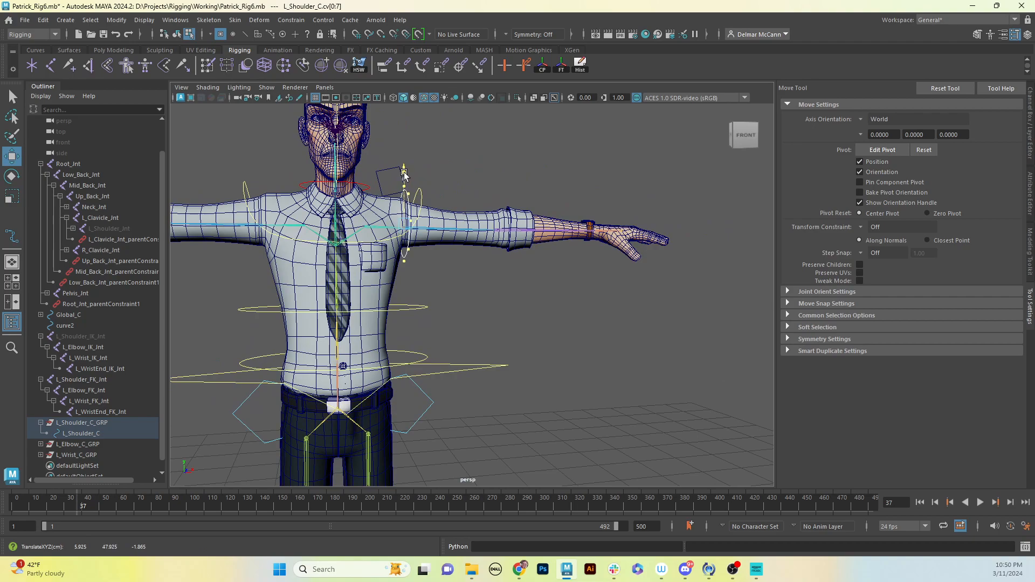
left_click_drag(484, 283, 464, 274, "alt")
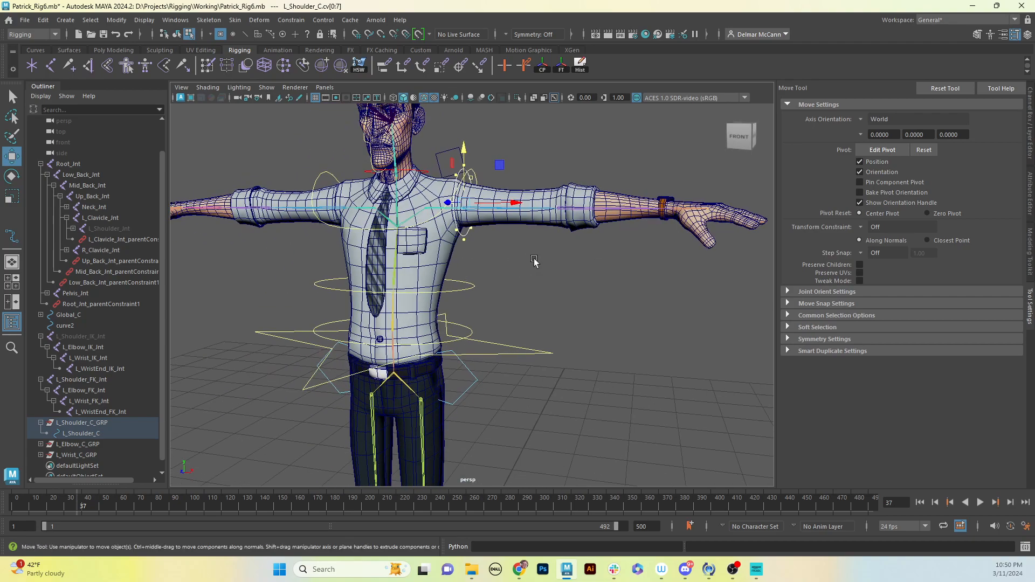
left_click_drag(533, 261, 520, 305, "alt")
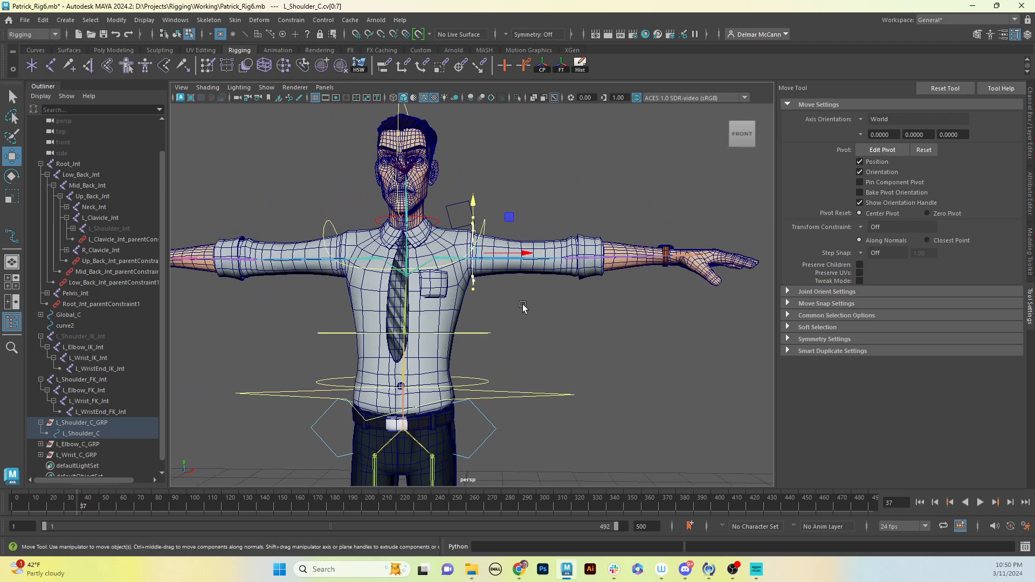
key("F8")
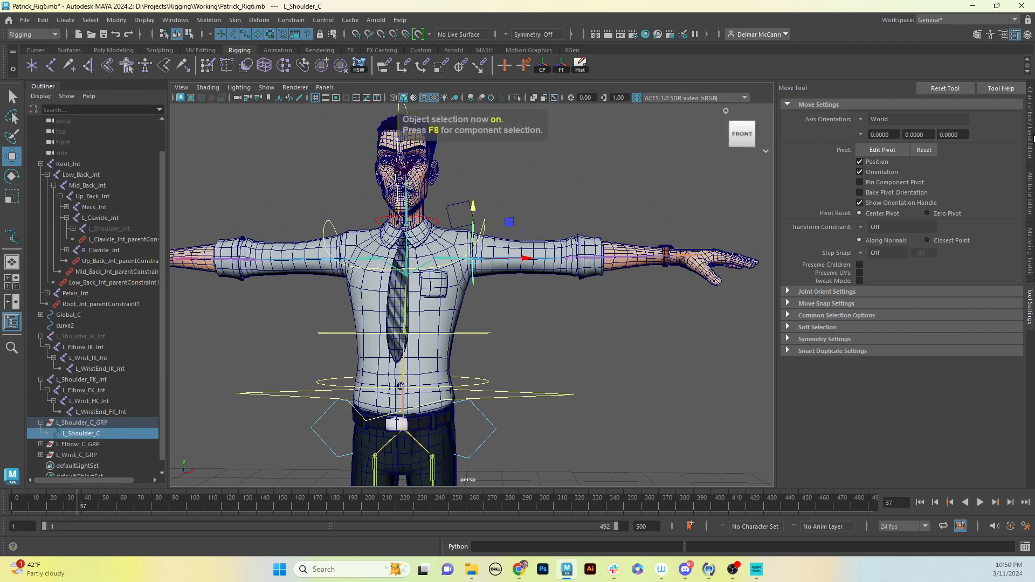
left_click(1031, 138)
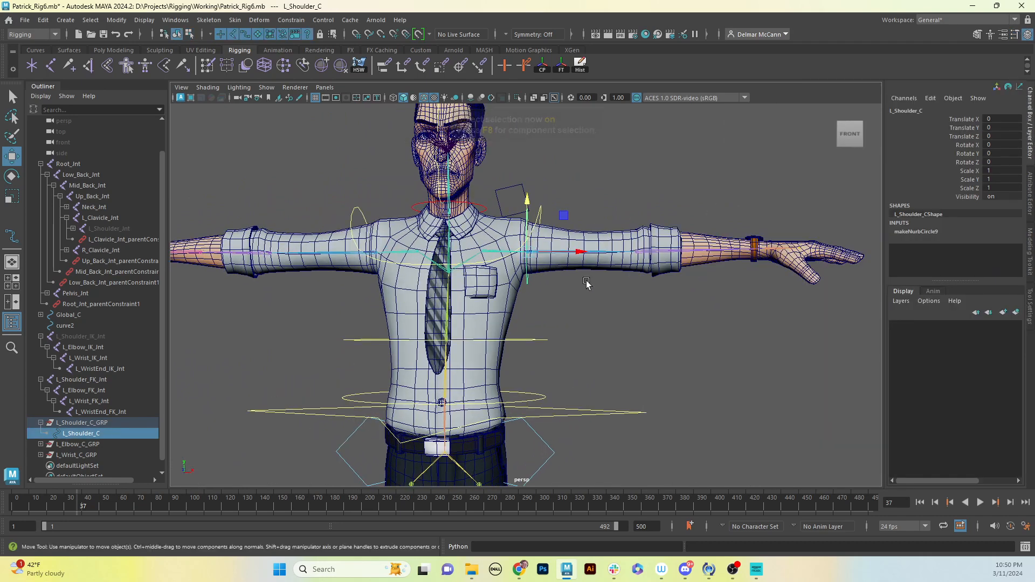
Step: Parent-constrain L_Shoulder_FK_Jnt to the L_Shoulder_C control
left_click_drag(587, 284, 609, 270, "alt")
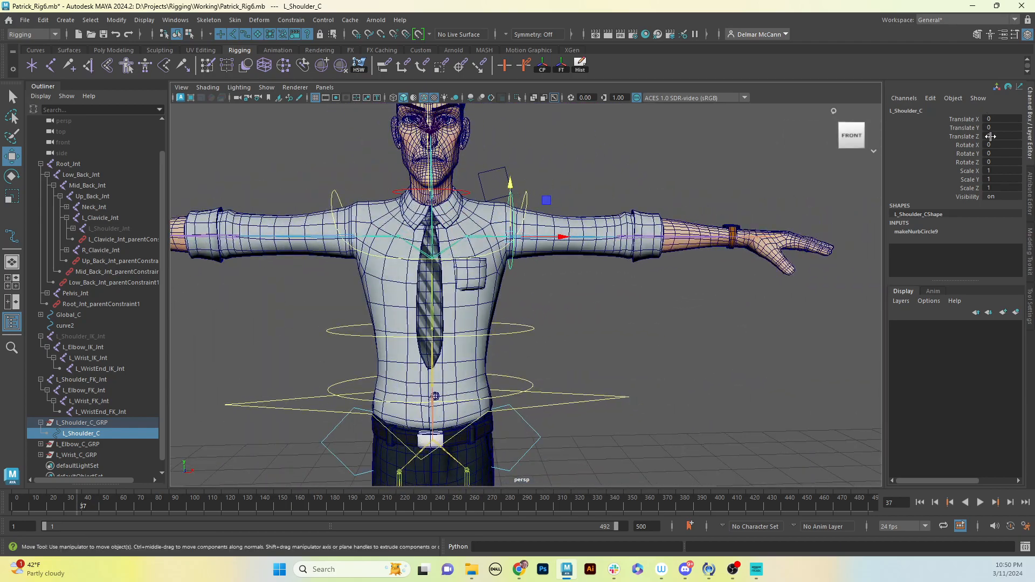
left_click_drag(674, 273, 604, 245, "alt")
left_click(604, 245)
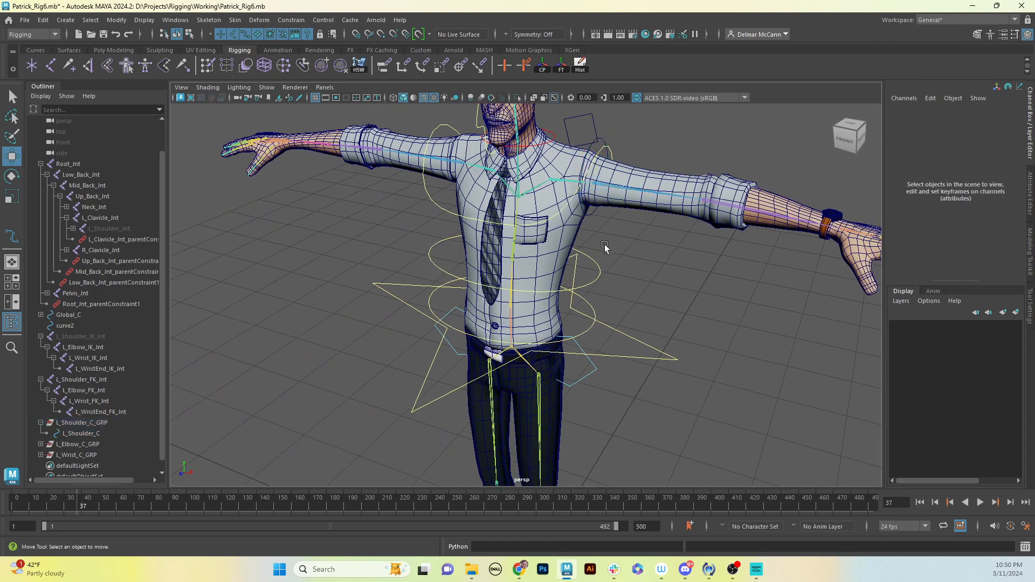
left_click(594, 215)
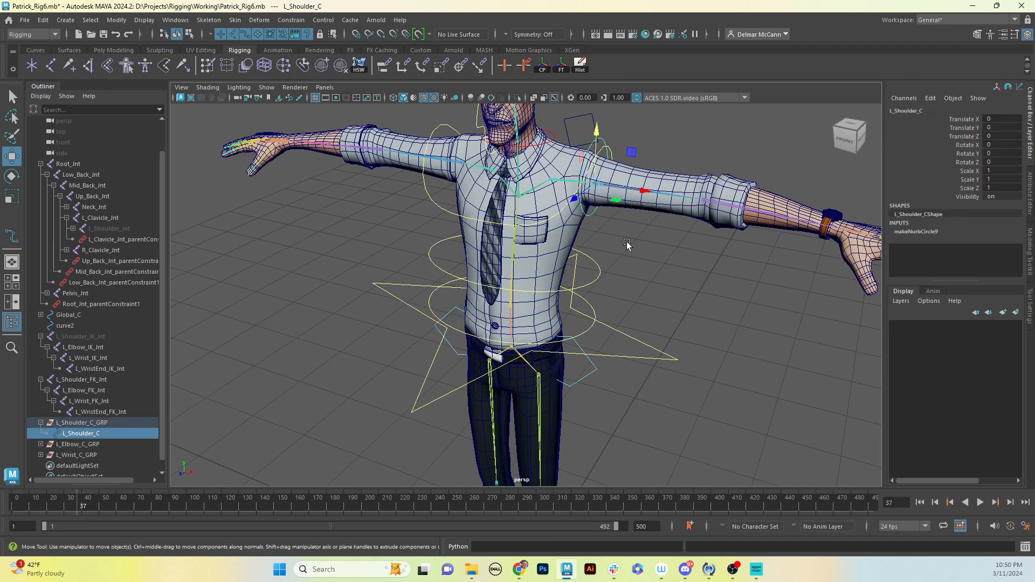
key("q")
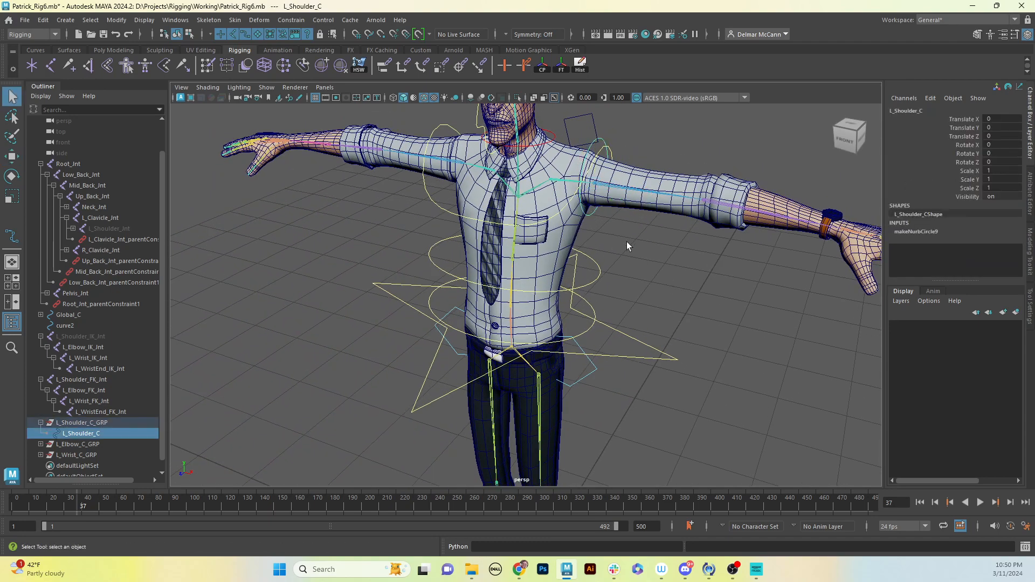
left_click(609, 189, "shift")
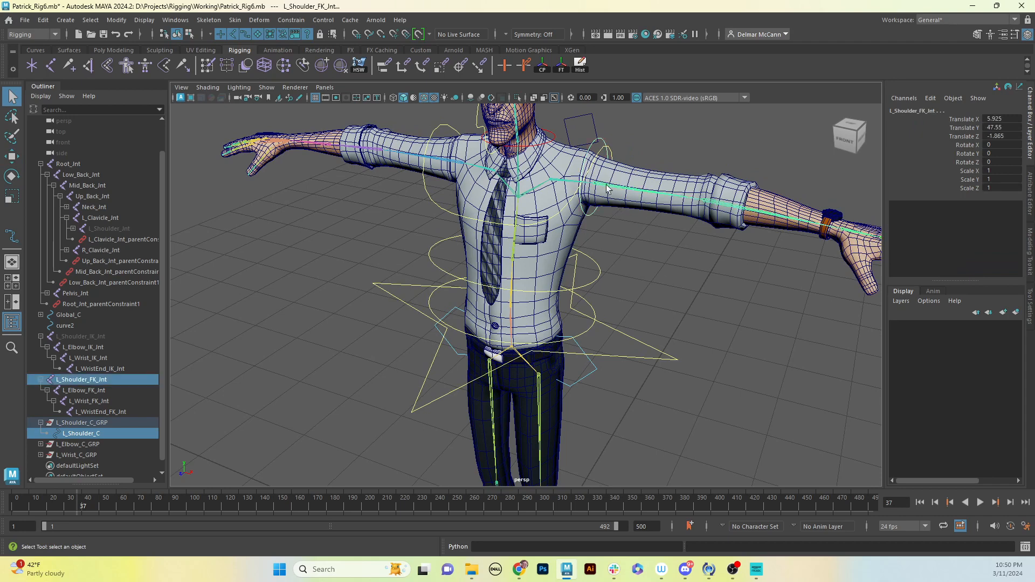
left_click(384, 65)
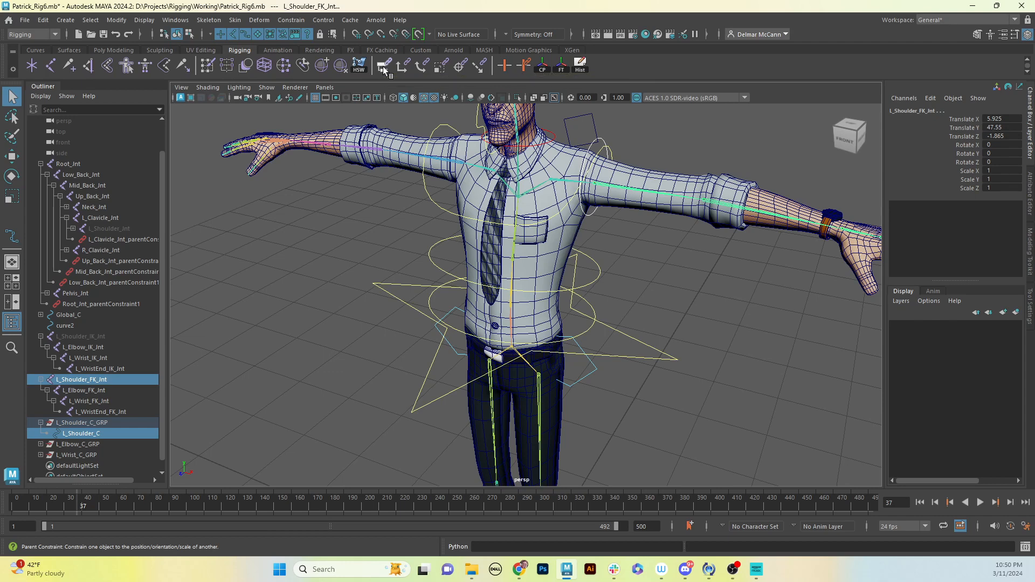
Step: Test the shoulder constraint by rotating L_Shoulder_C to -15 degrees about Z, and undo the rotation
middle_click_drag(707, 295, 680, 275, "alt")
left_click_drag(666, 277, 636, 247, "alt")
left_click(583, 157)
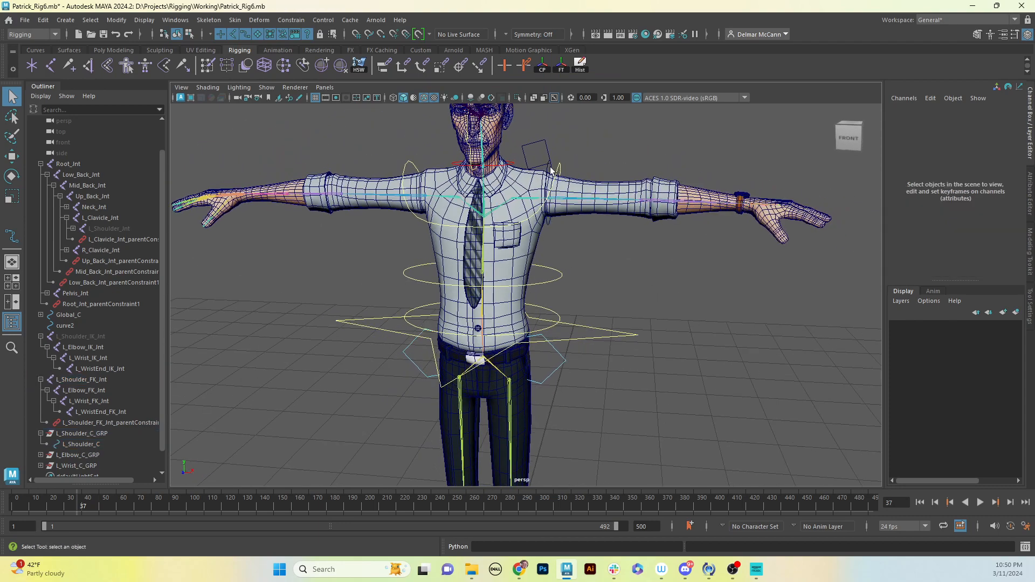
left_click(549, 170)
key("e")
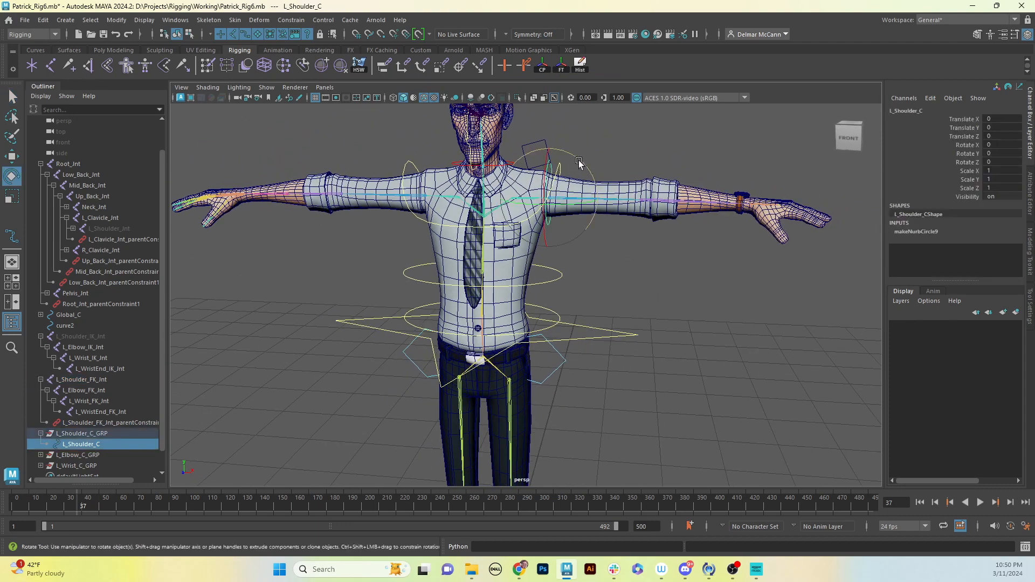
left_click_drag(578, 162, 612, 221)
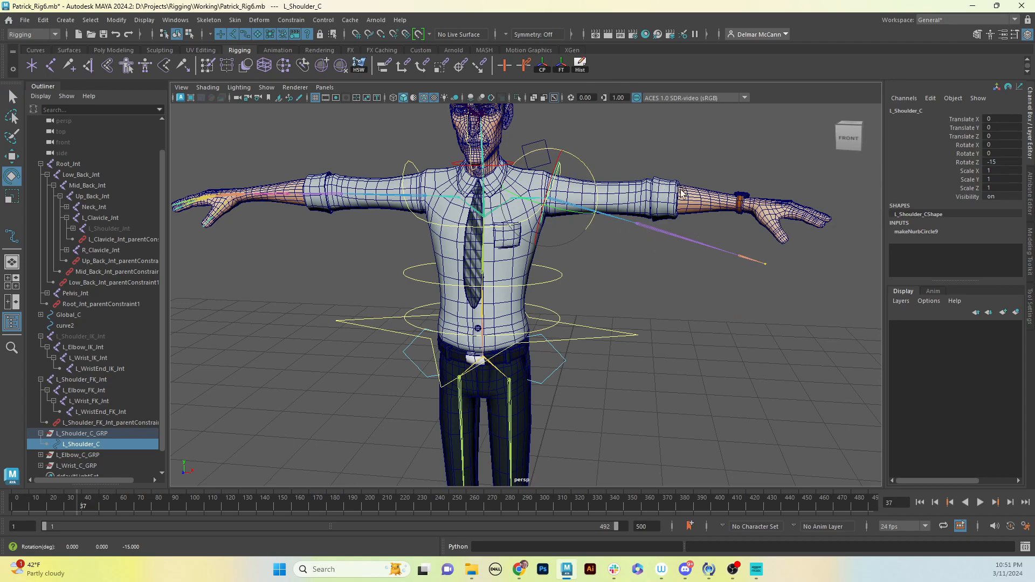
key("ctrl+z")
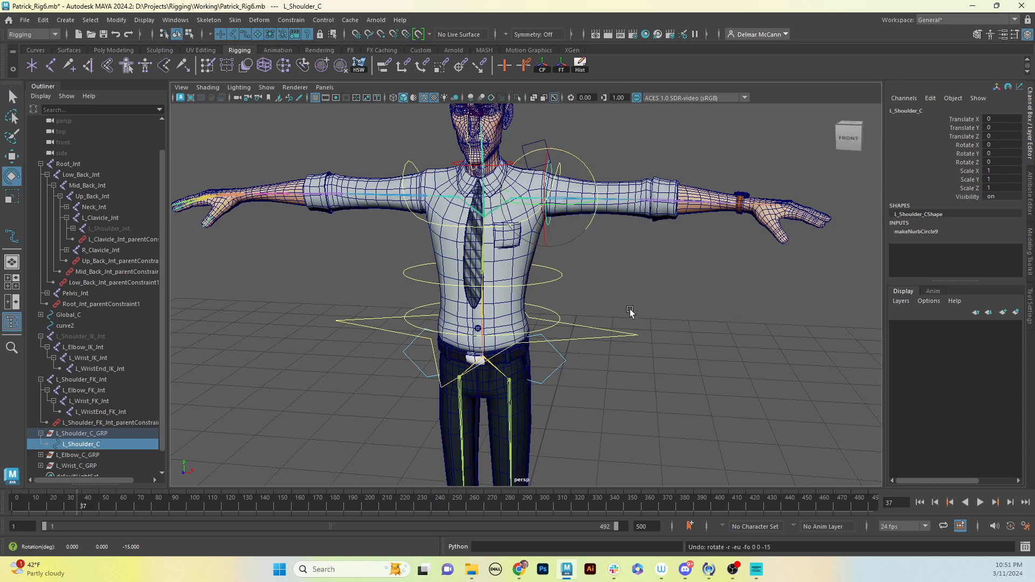
Step: Parent-constrain L_Elbow_C_GRP to L_Elbow_FK_Jnt to bring the elbow control to the left elbow
middle_click_drag(631, 311, 647, 260, "alt")
right_click_drag(647, 260, 557, 314, "alt")
middle_click_drag(616, 359, 604, 218, "alt")
left_click_drag(606, 273, 610, 286, "alt")
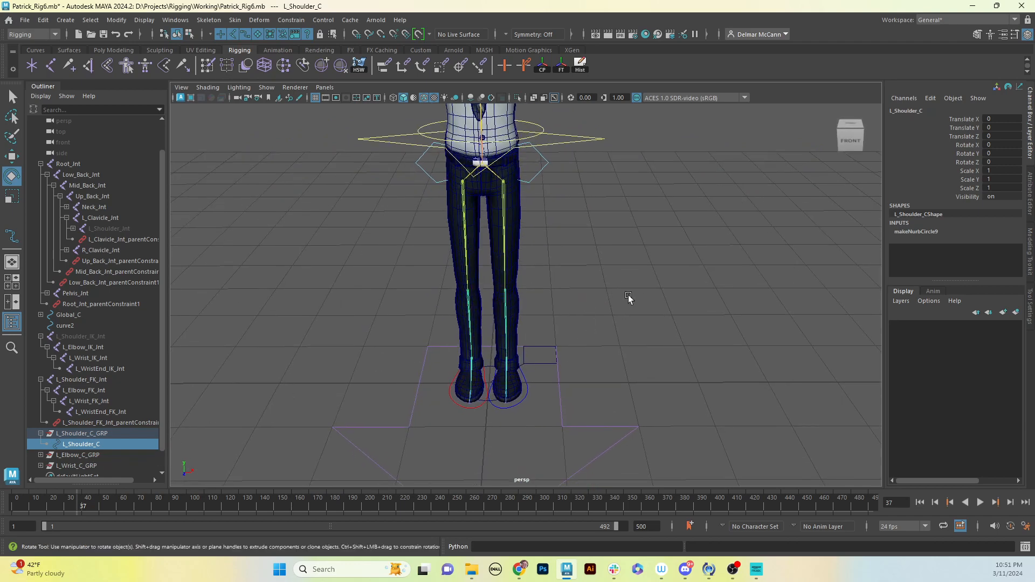
left_click(40, 434)
middle_click_drag(577, 245, 524, 398, "alt")
left_click(564, 189)
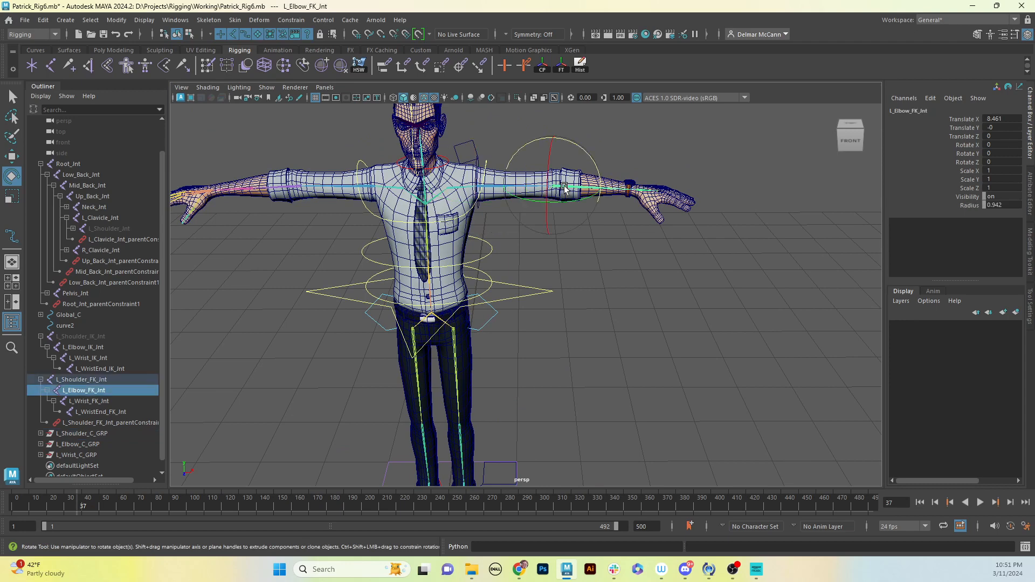
middle_click_drag(536, 363, 575, 187, "alt")
scroll(578, 277, "down", 1)
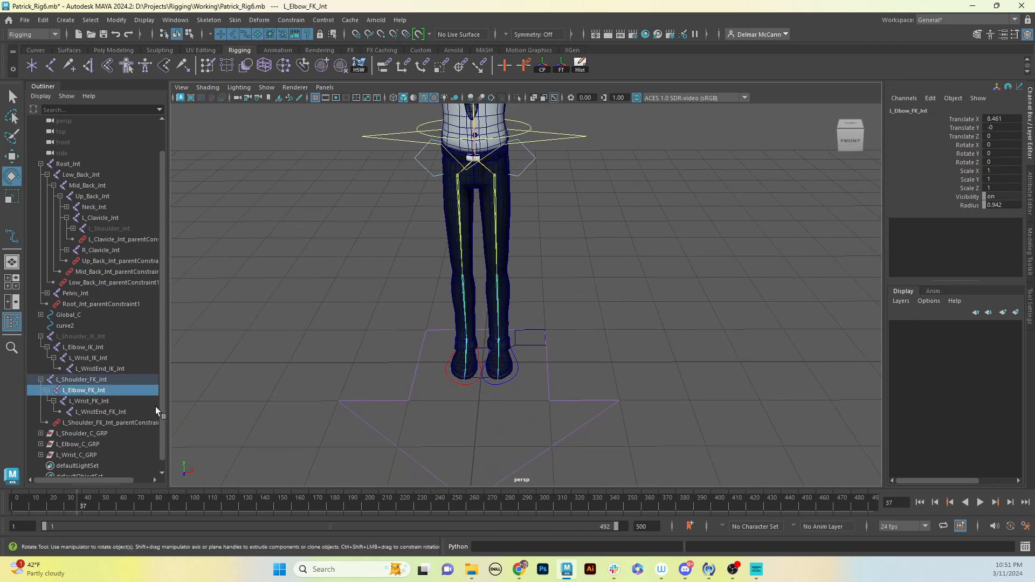
left_click(76, 444, "ctrl")
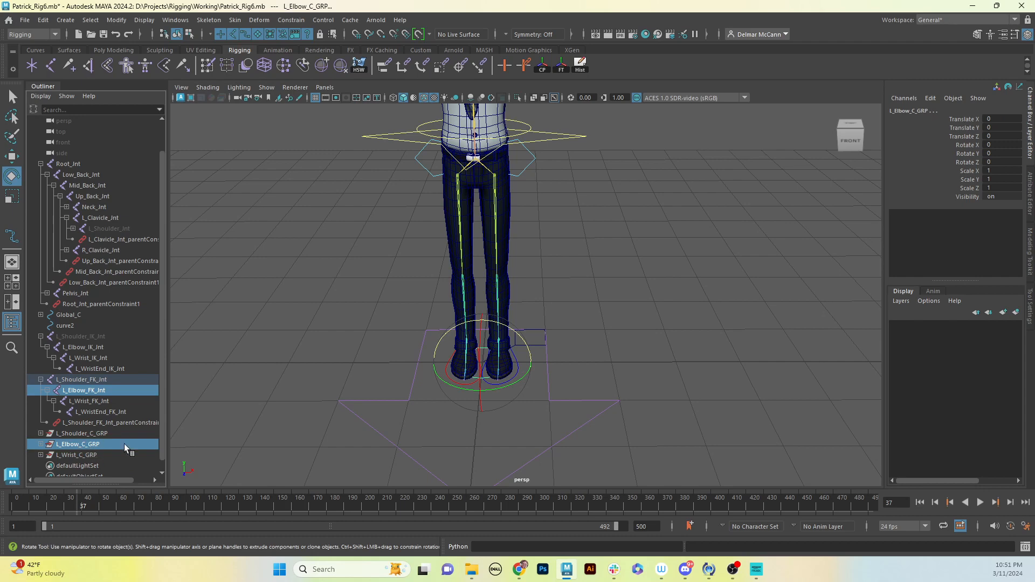
left_click(381, 67)
Step: Delete the parent constraint inside L_Elbow_C_GRP, leaving the group placed at the left elbow
middle_click_drag(642, 248, 507, 314, "alt")
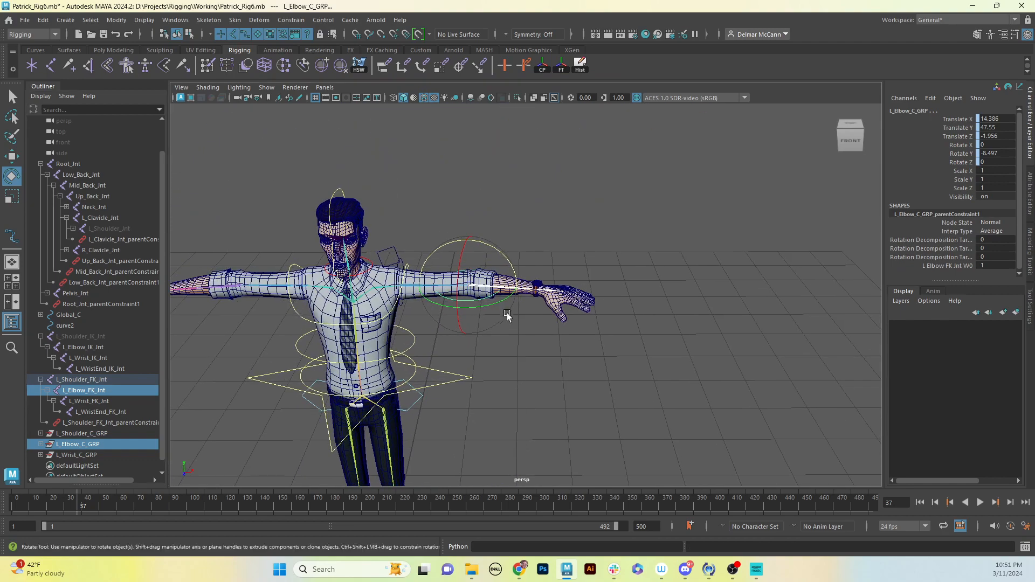
right_click_drag(507, 316, 561, 312, "alt")
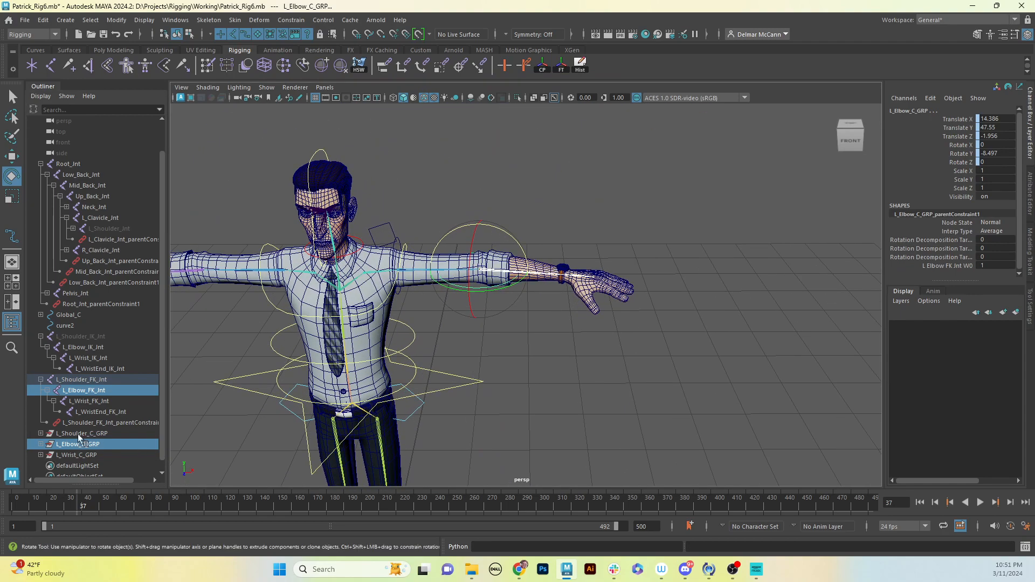
scroll(164, 386, "down", 1)
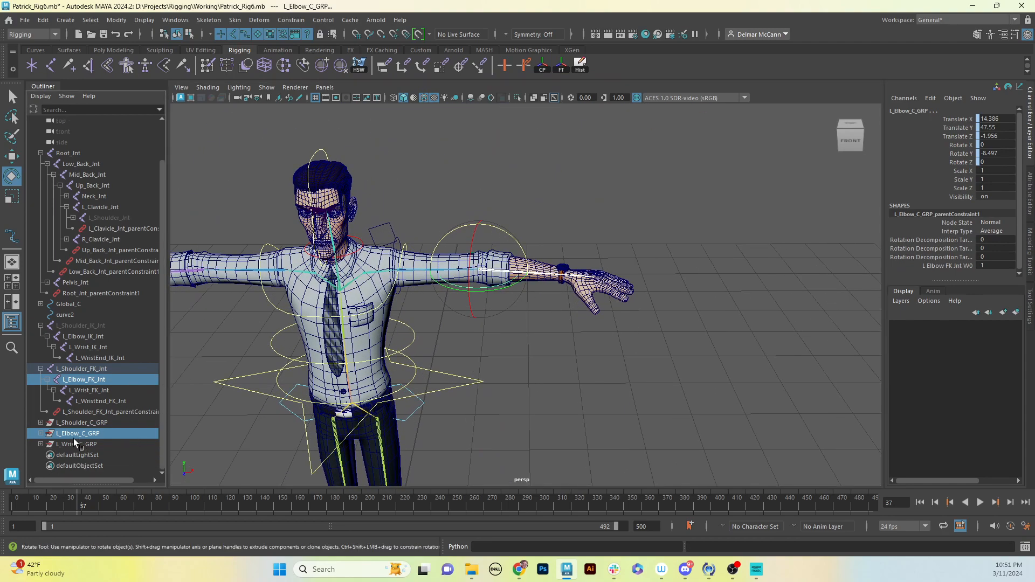
left_click(42, 434)
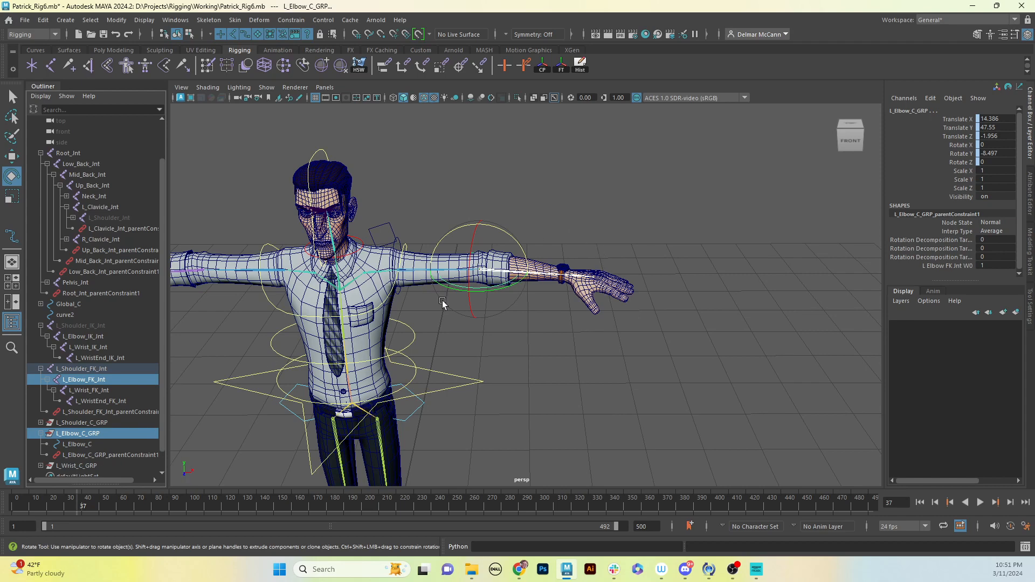
left_click(95, 455)
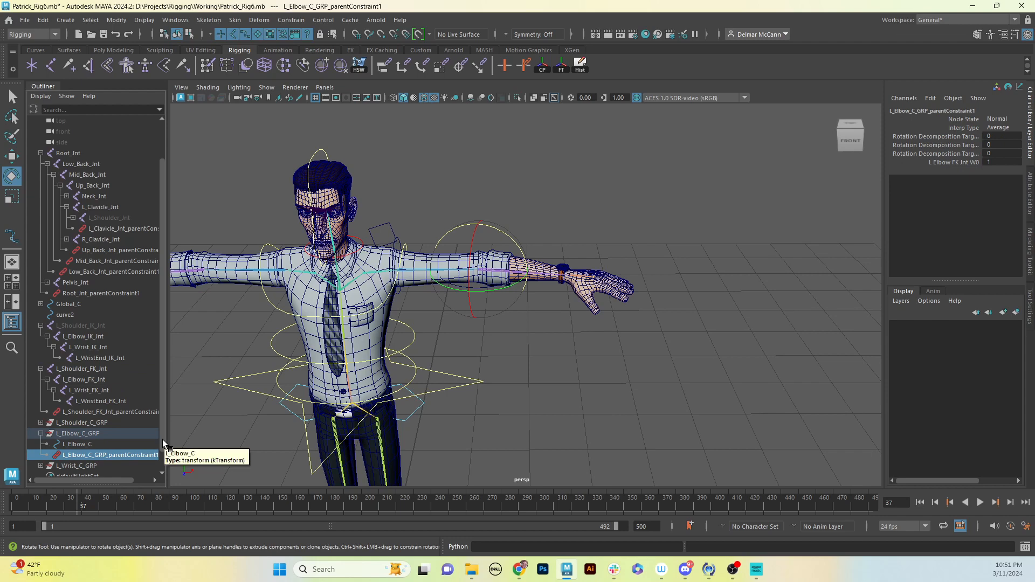
key("Delete")
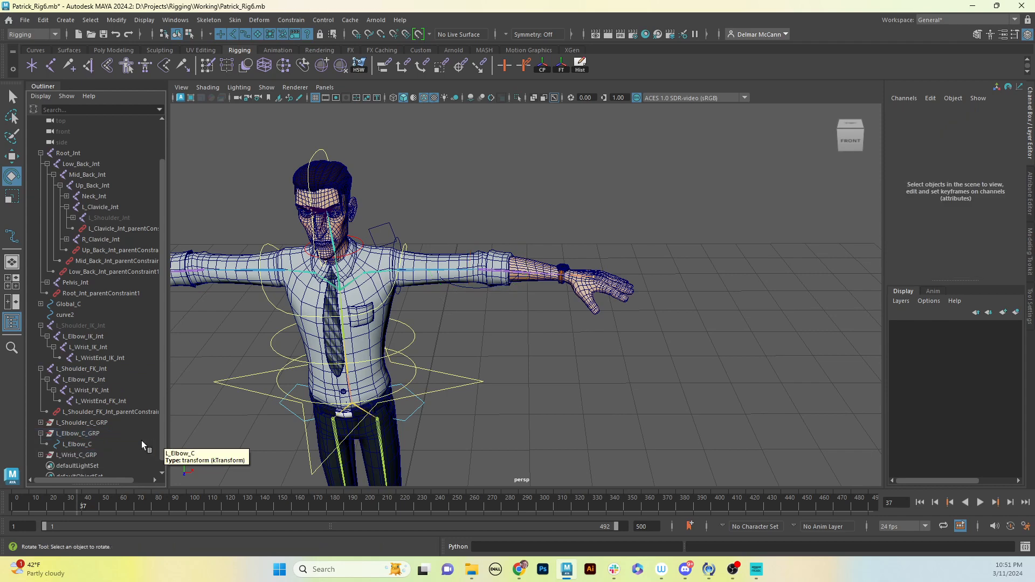
Step: Rotate all control vertices of L_Elbow_C upright so the circle encircles the left elbow
left_click(75, 444)
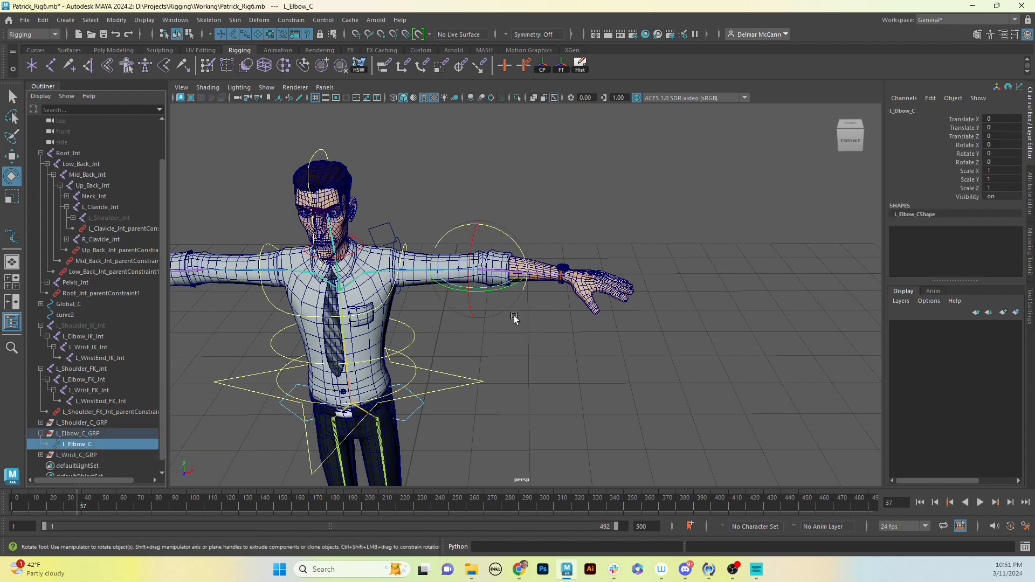
key("F8")
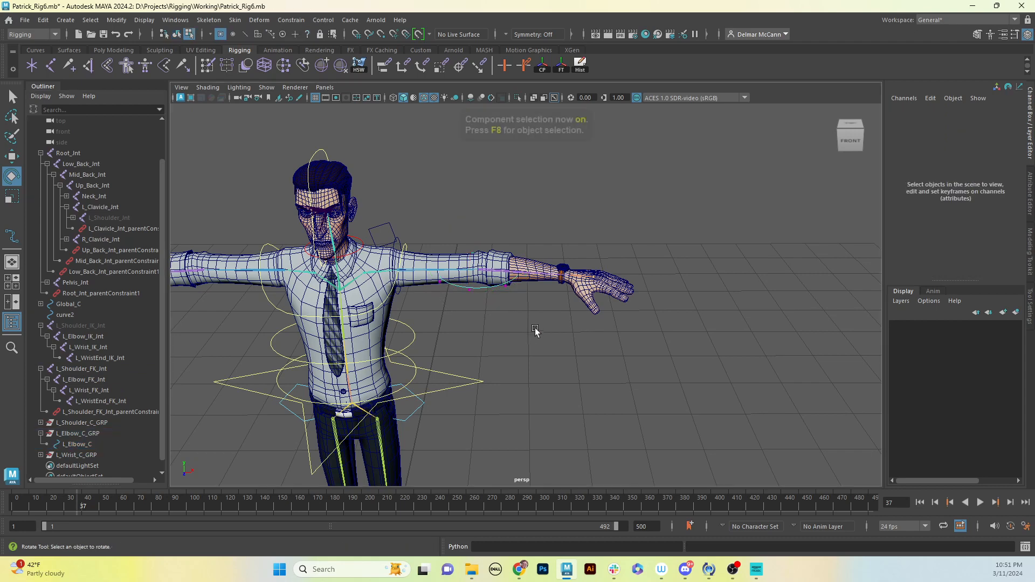
left_click_drag(398, 212, 651, 363)
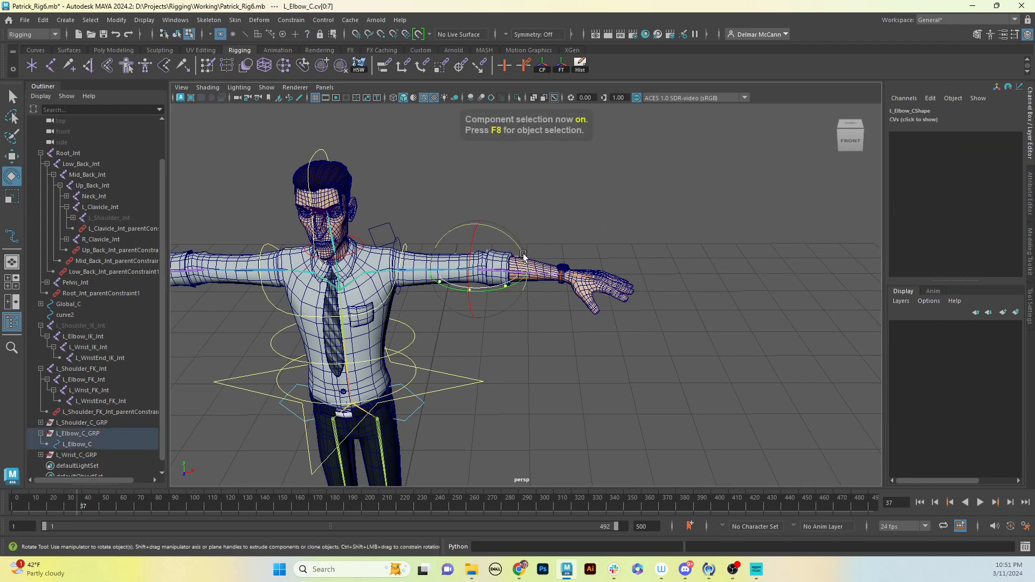
left_click_drag(522, 251, 456, 231)
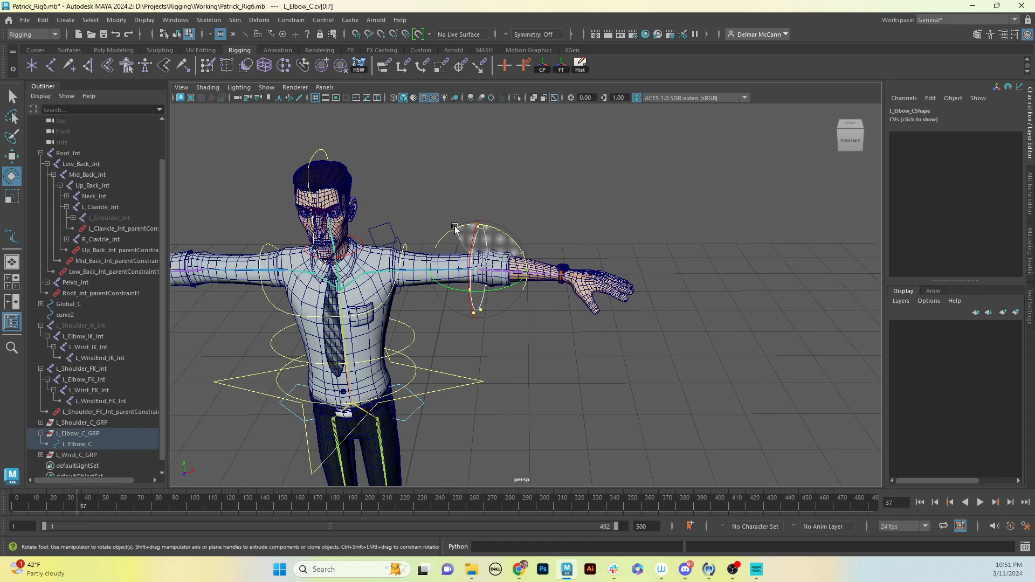
Step: Scale the L_Elbow_C control vertices down to fit closer around the sleeve, and return to object selection
left_click_drag(620, 350, 533, 343, "alt")
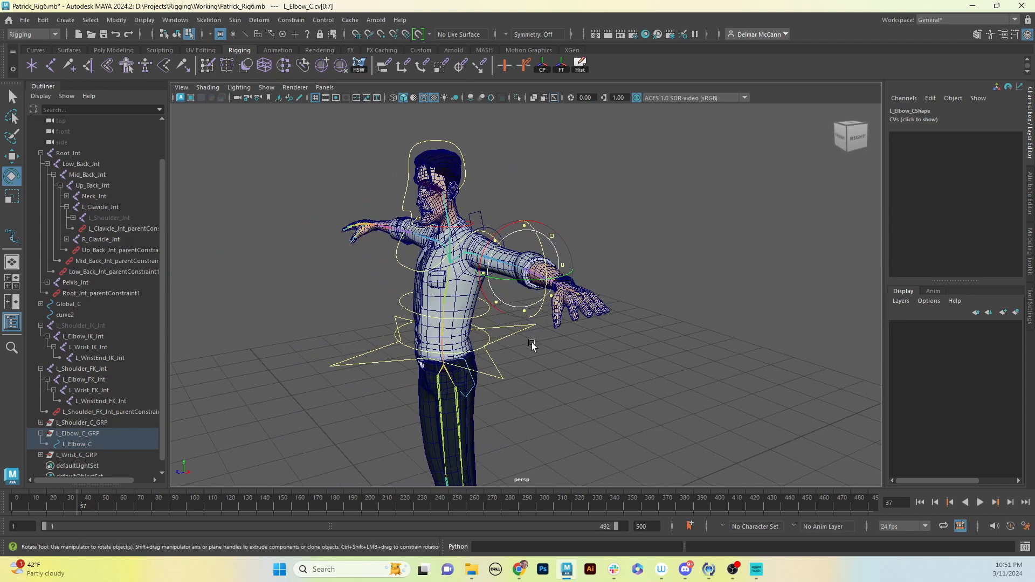
key("r")
left_click_drag(523, 270, 501, 274)
left_click_drag(468, 325, 541, 328, "alt")
right_click_drag(541, 328, 555, 360, "alt")
left_click_drag(588, 359, 561, 342, "alt")
key("F8")
left_click(549, 368)
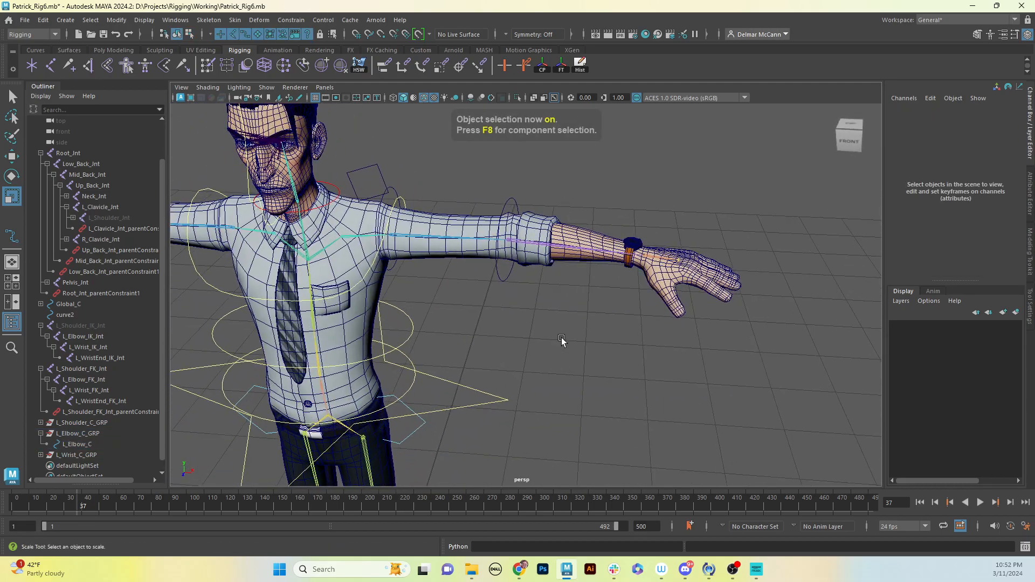
Step: Parent-constrain L_Elbow_FK_Jnt to the L_Elbow_C control and clear the selection
right_click_drag(562, 342, 499, 345, "alt")
left_click_drag(500, 344, 532, 356, "alt")
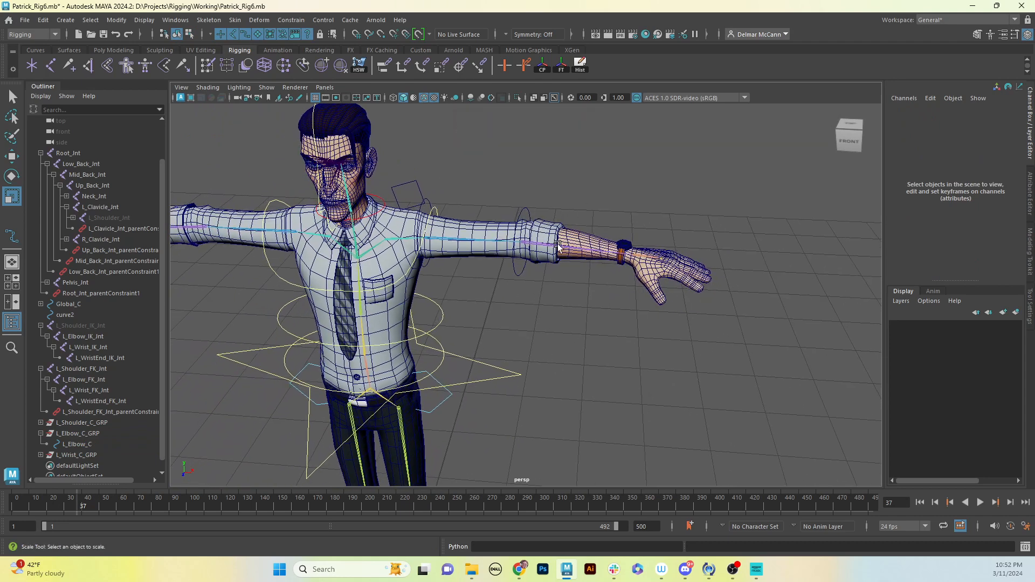
left_click(524, 272)
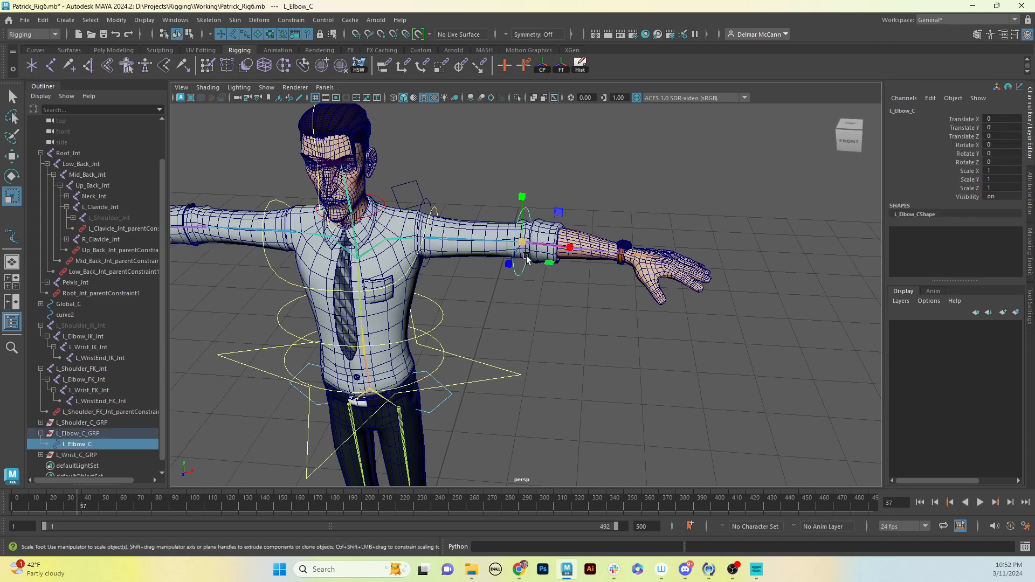
key("q")
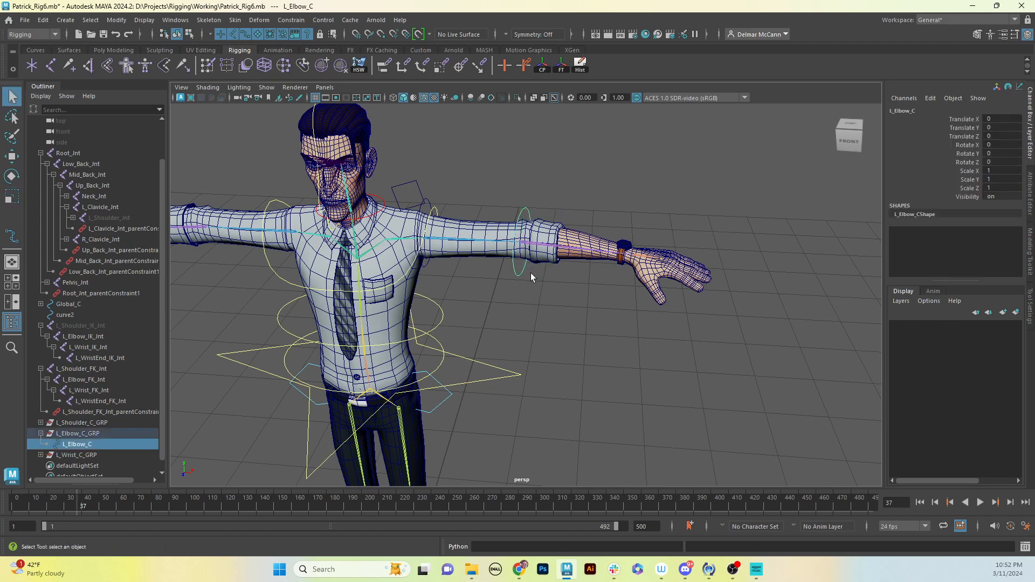
left_click(536, 247, "shift")
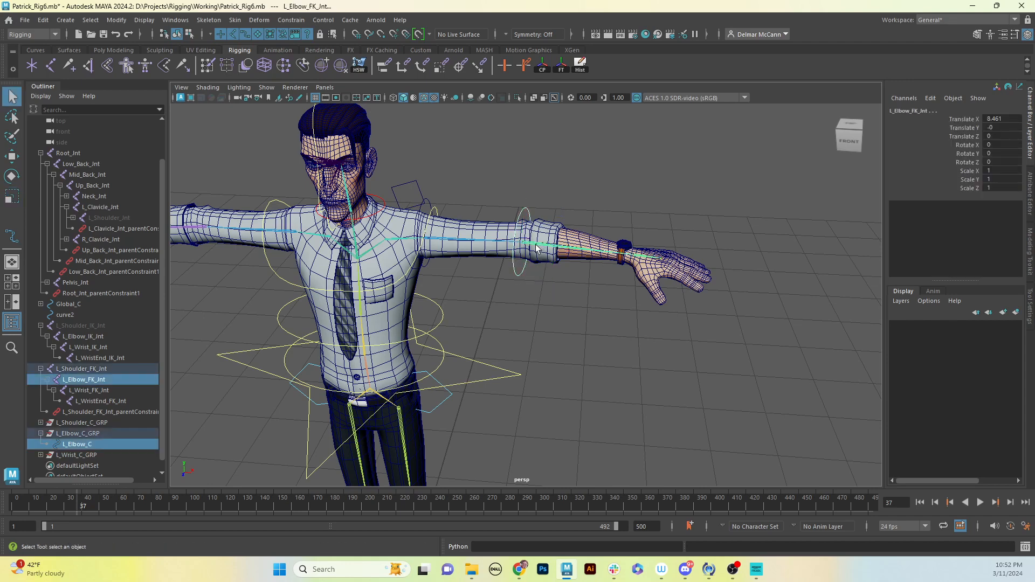
left_click(383, 68)
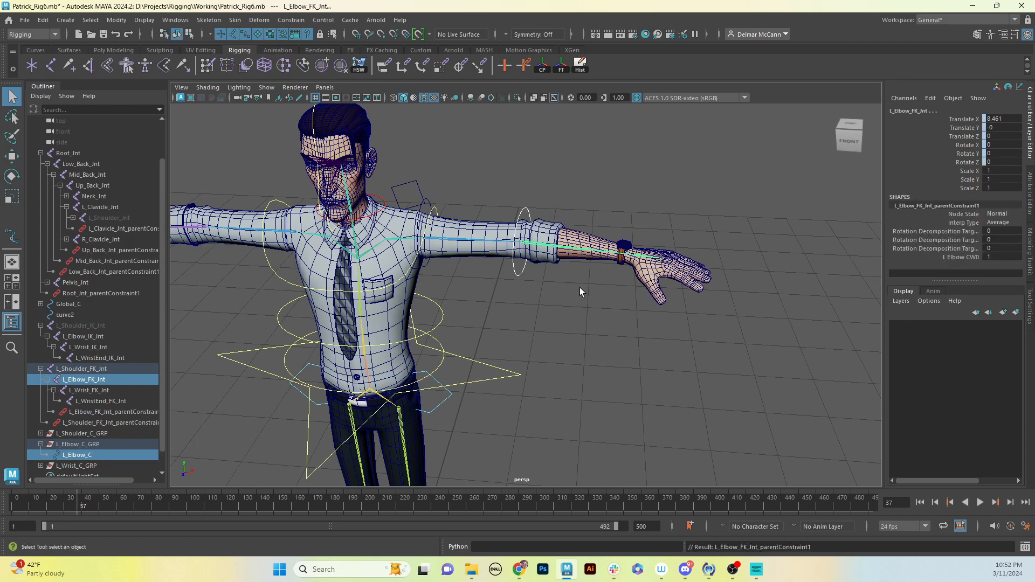
left_click(40, 444)
left_click(525, 292)
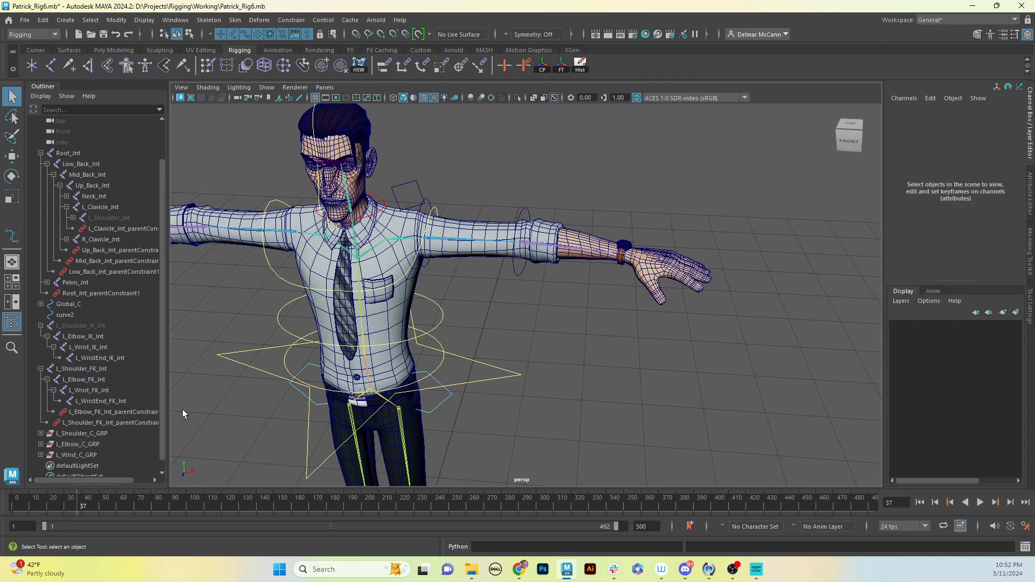
Step: Parent L_Elbow_C_GRP under the L_Shoulder_C control and expand the hierarchy down to L_Elbow_C
left_click(64, 445)
left_click(41, 433)
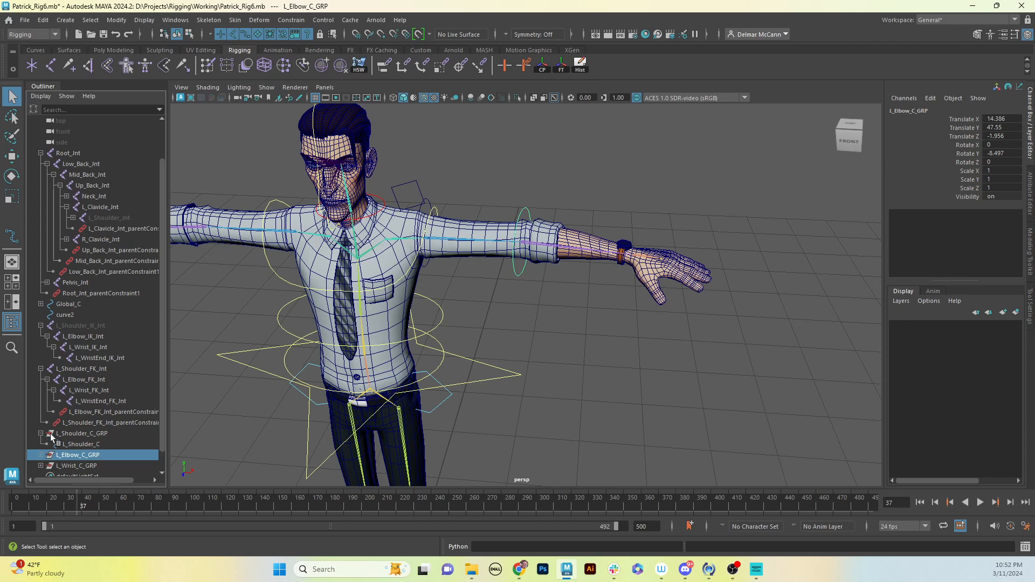
scroll(160, 413, "down", 2)
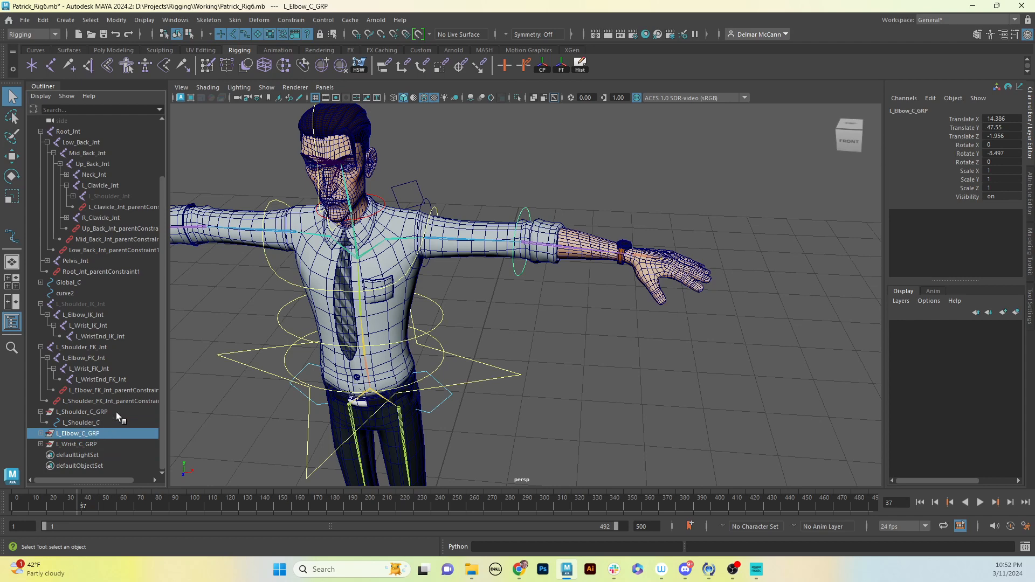
left_click(86, 422, "ctrl")
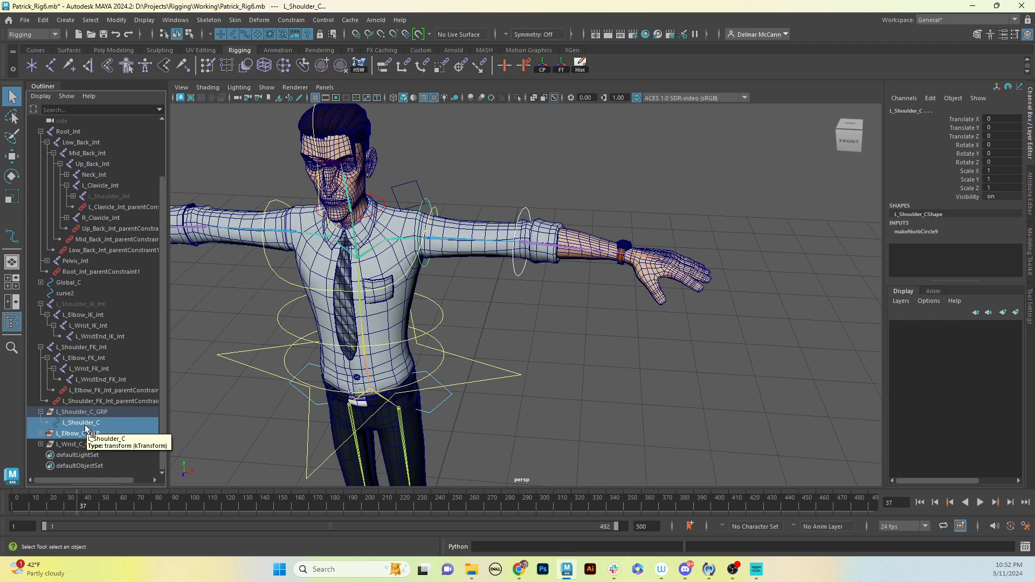
key("p")
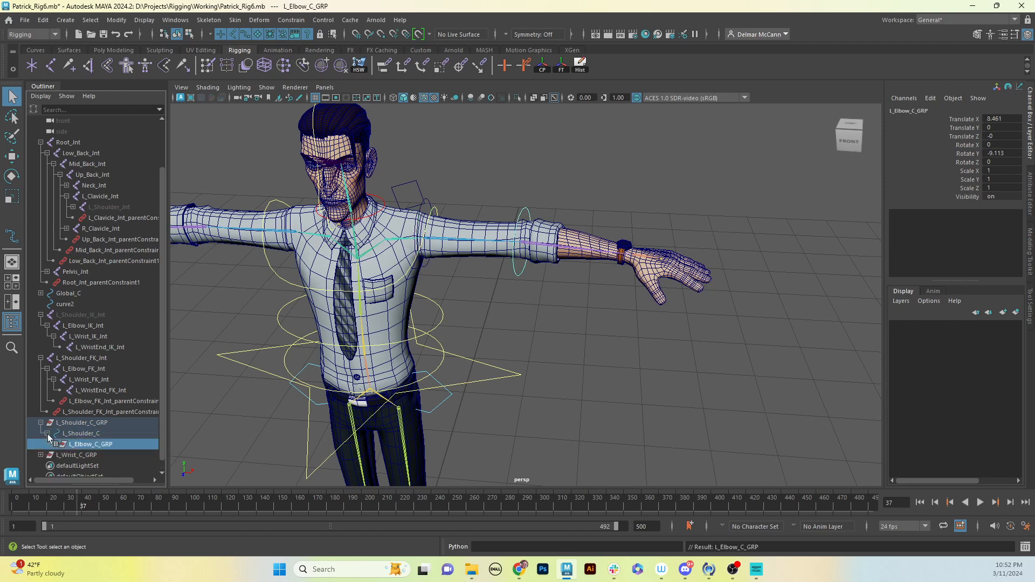
left_click(53, 445)
left_click_drag(160, 397, 163, 425)
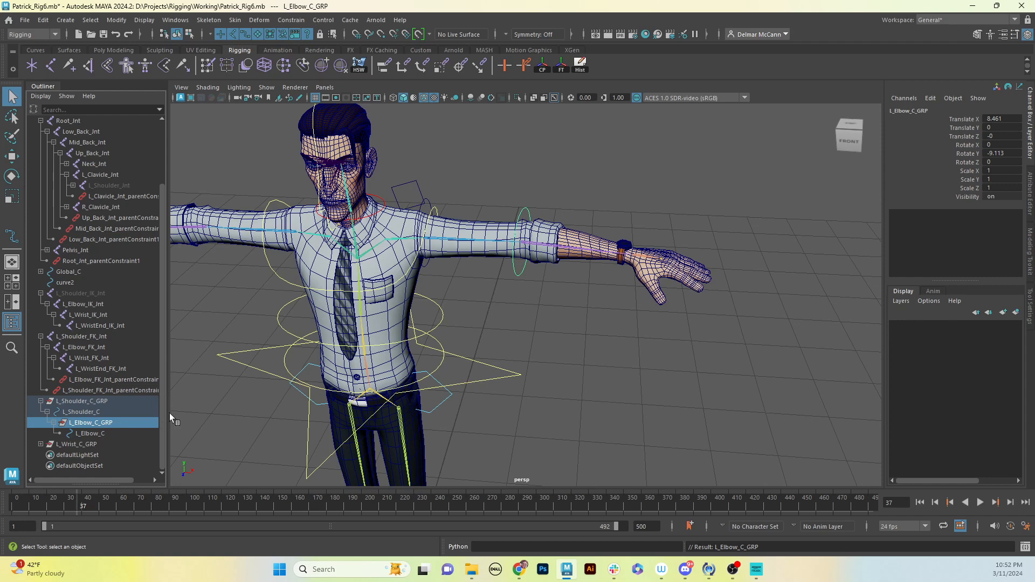
Step: Parent-constrain L_Wrist_C_GRP to L_Wrist_FK_Jnt with Maintain offset off, bringing the wrist control to the left wrist
left_click(81, 443)
middle_click_drag(482, 421, 533, 315, "alt")
right_click_drag(533, 315, 438, 408, "alt")
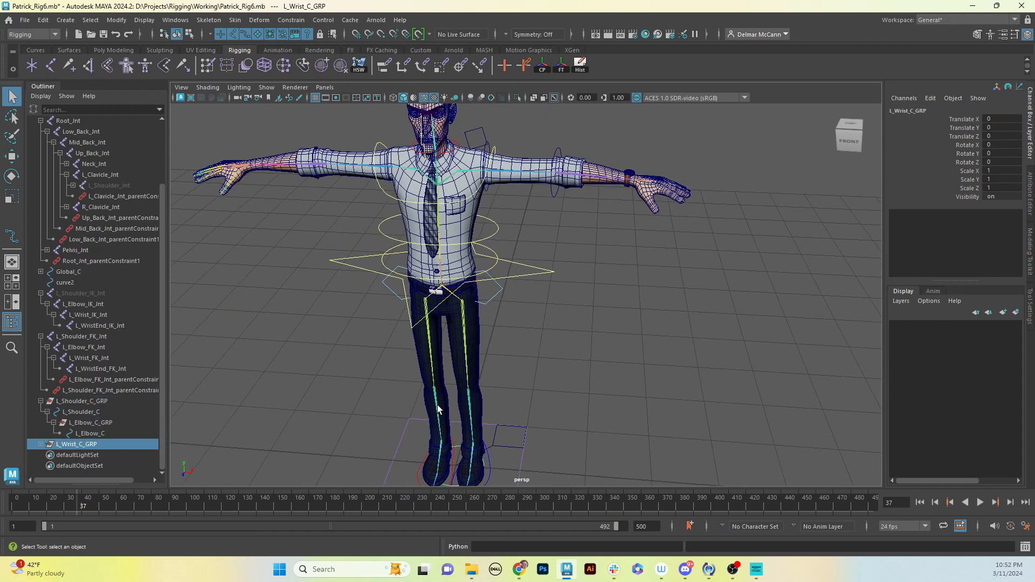
middle_click_drag(465, 421, 476, 350, "alt")
left_click_drag(476, 350, 480, 346, "alt")
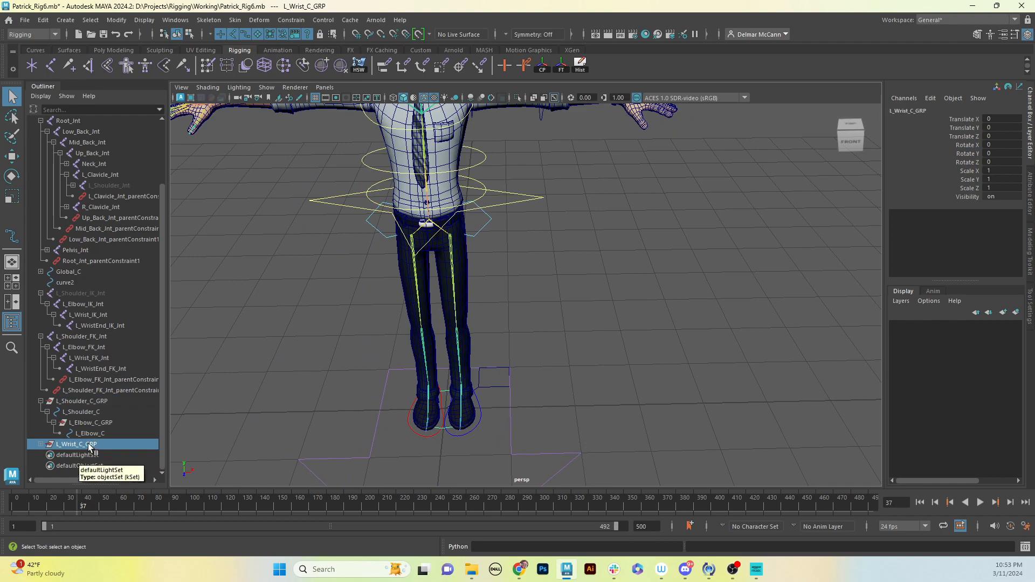
middle_click_drag(507, 294, 439, 384, "alt")
right_click_drag(439, 384, 588, 308, "alt")
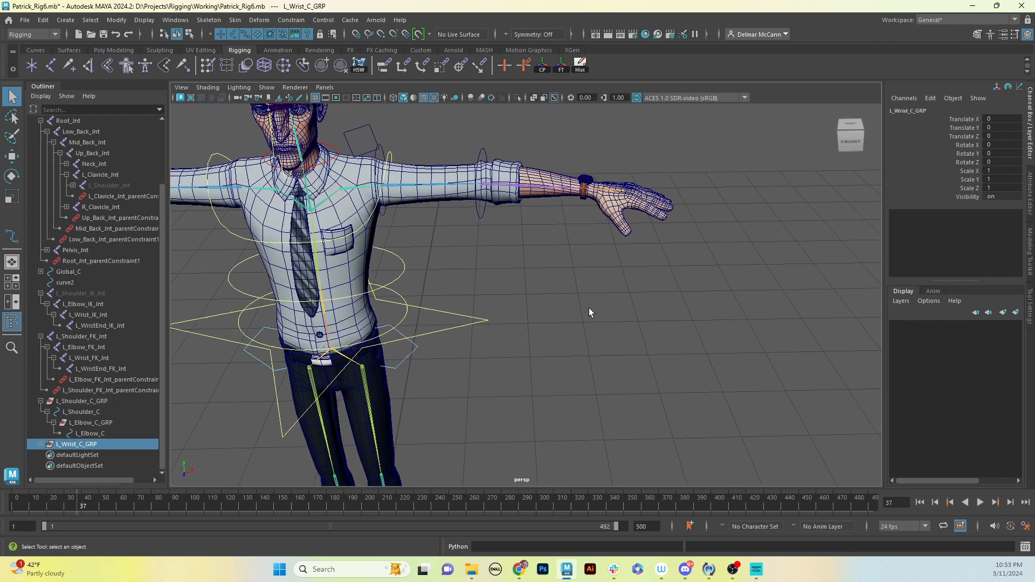
left_click(596, 208)
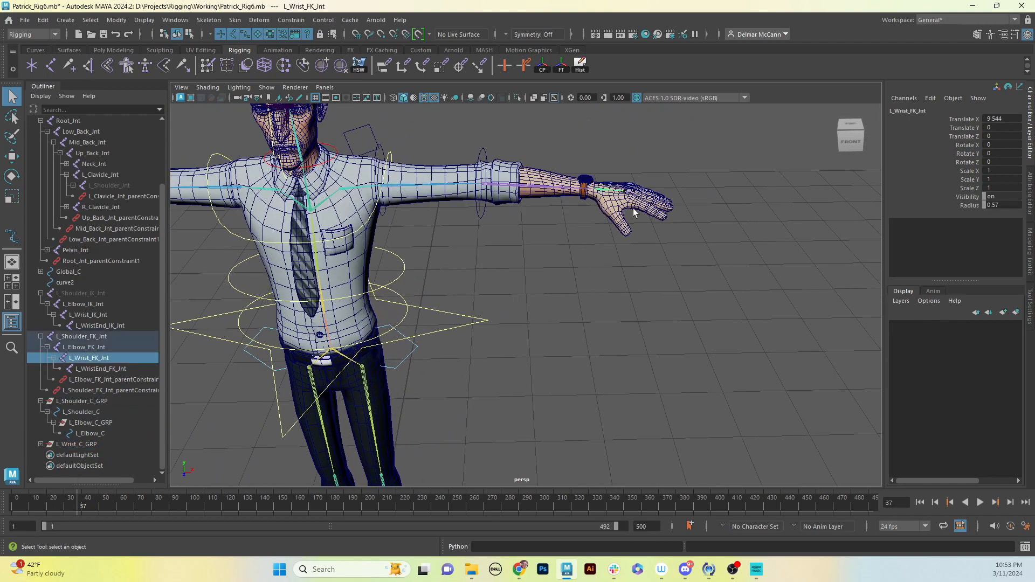
left_click(86, 445, "ctrl")
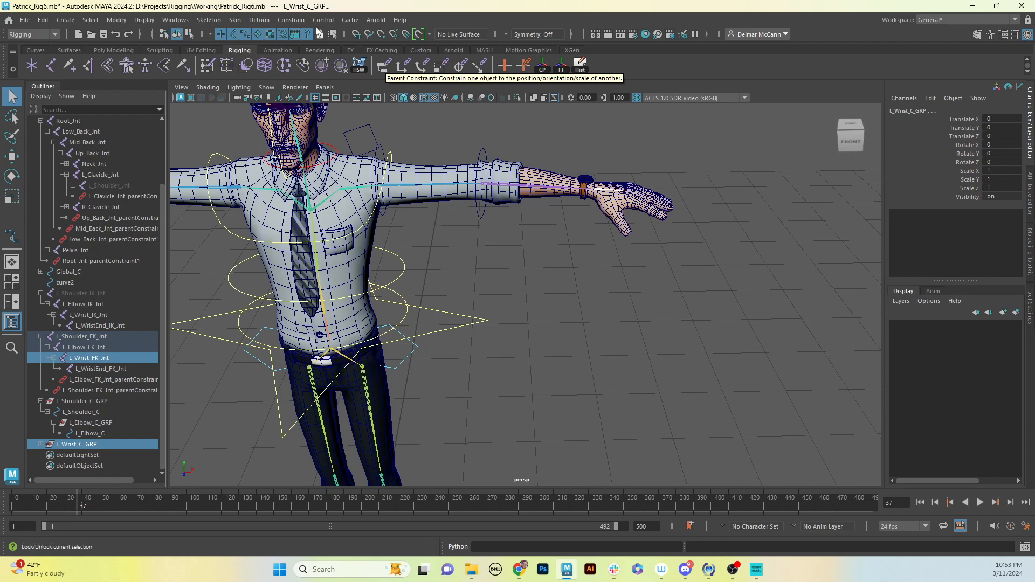
left_click(291, 20)
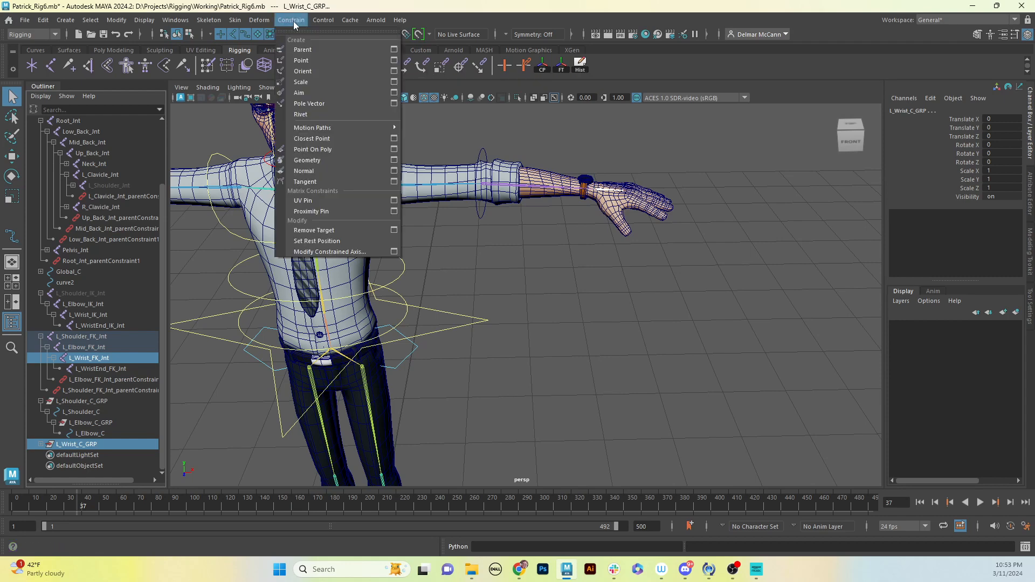
left_click(394, 49)
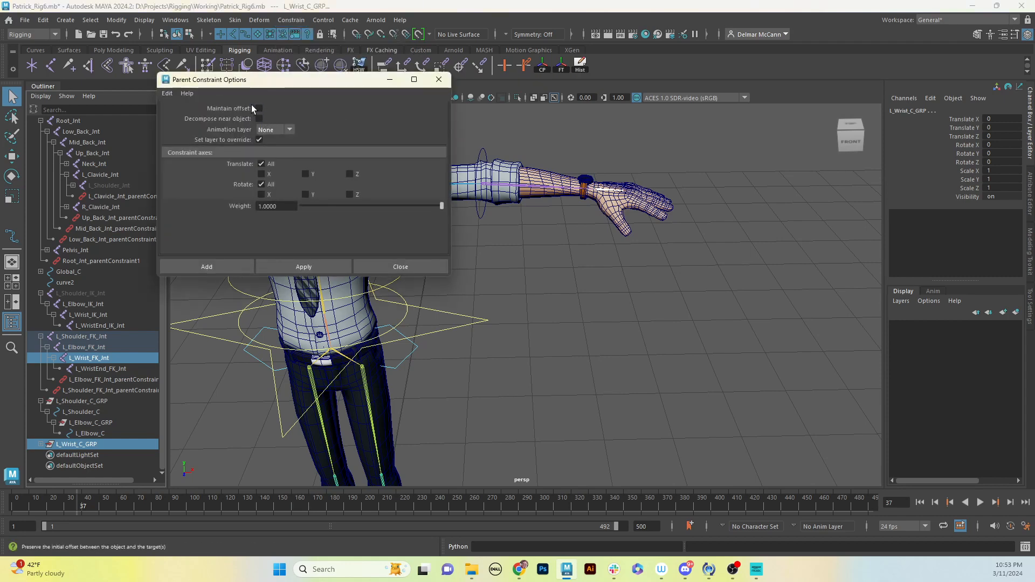
left_click(312, 265)
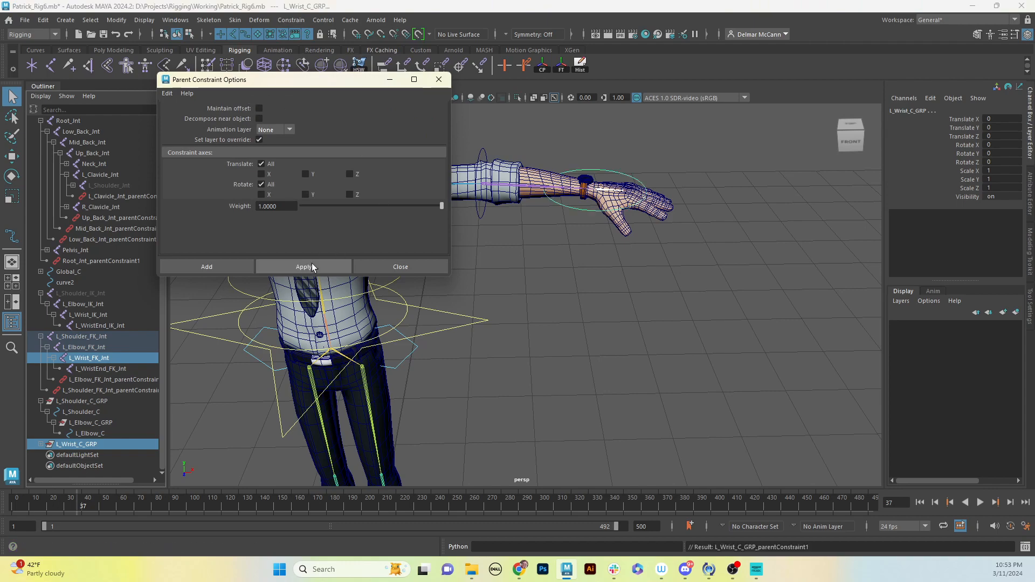
left_click(439, 80)
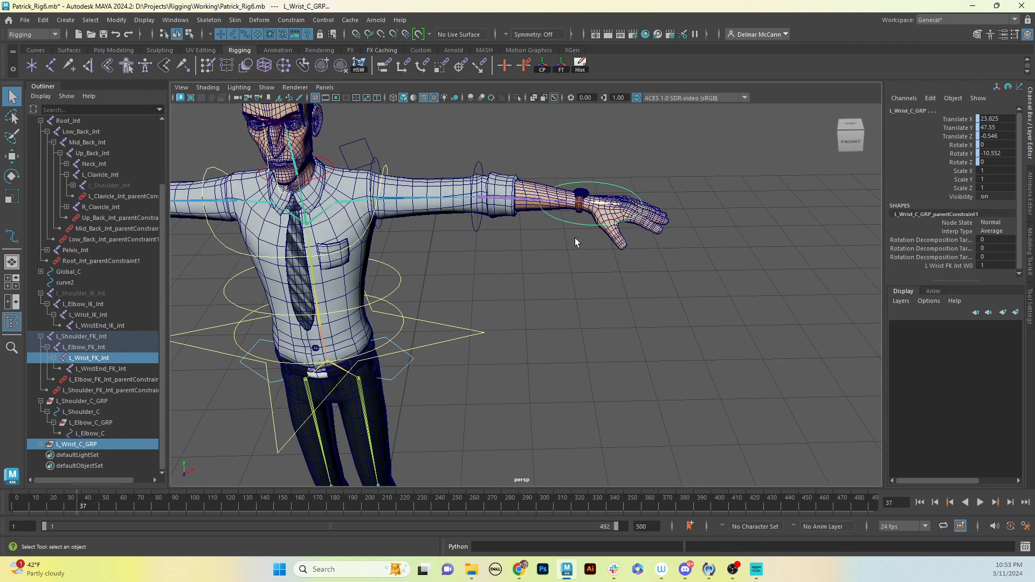
Step: Expand L_Wrist_C_GRP and delete its temporary parent constraint
left_click_drag(575, 238, 594, 222, "alt")
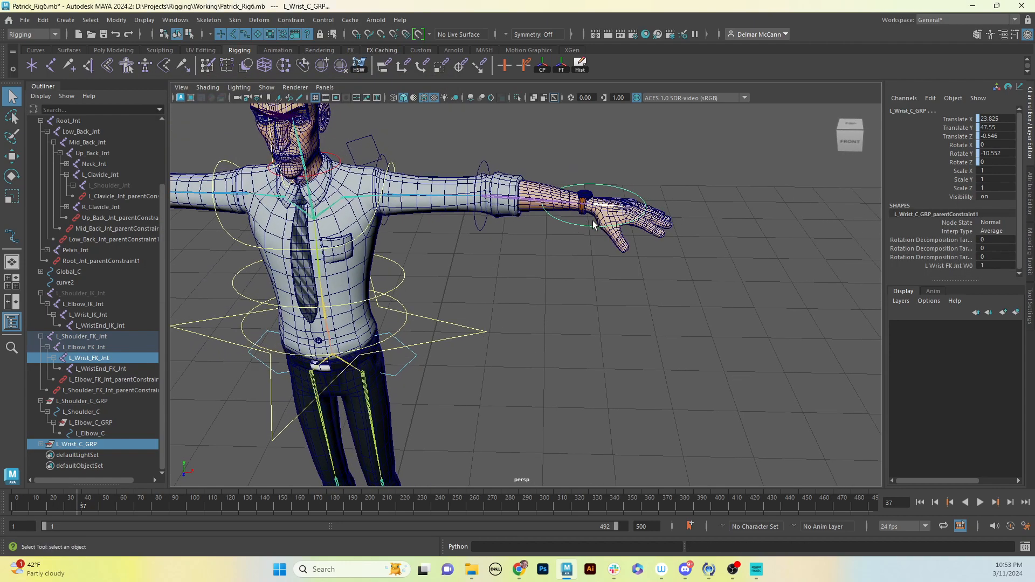
left_click(41, 445)
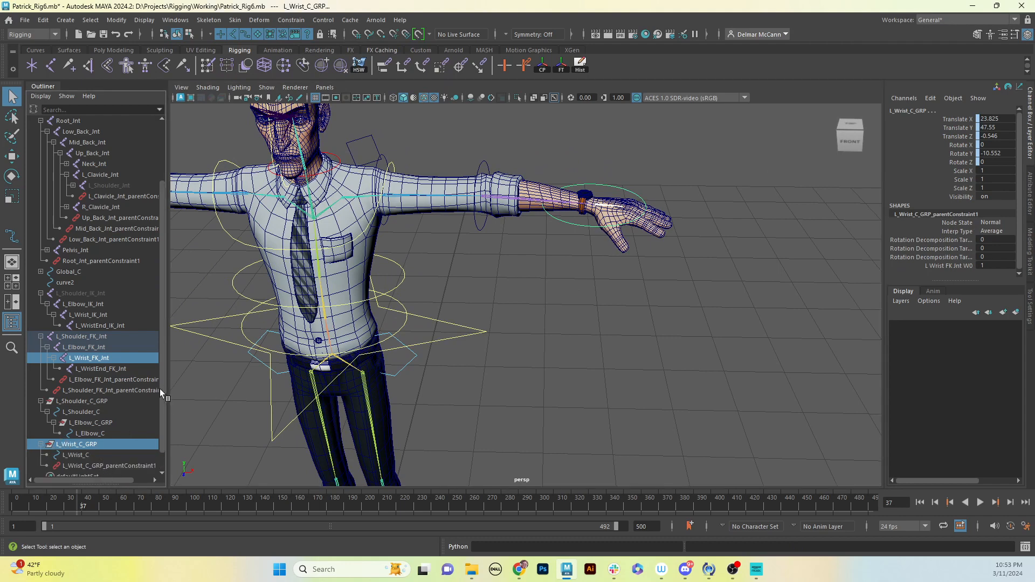
scroll(145, 410, "down", 1)
left_click(115, 443)
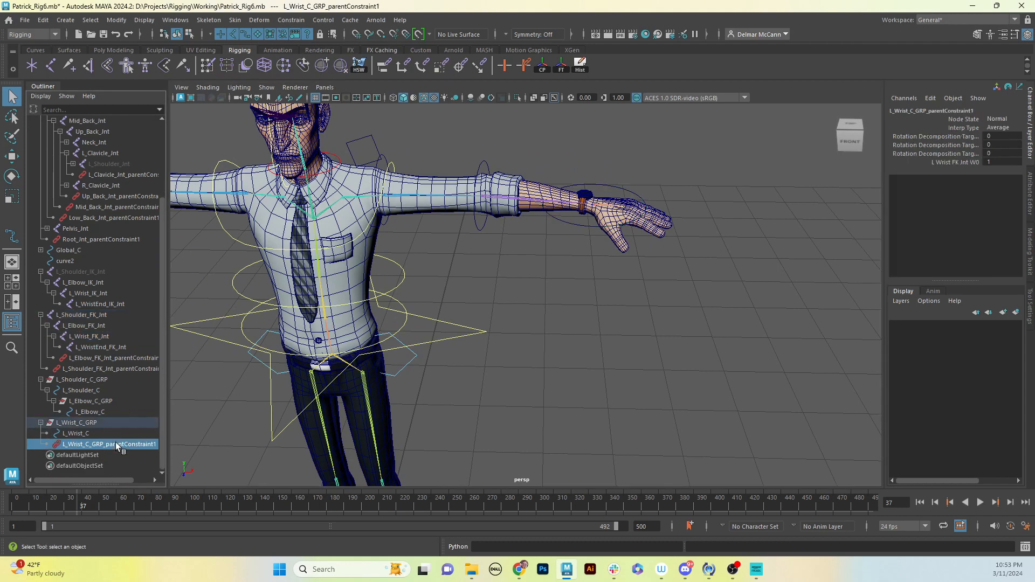
key("Delete")
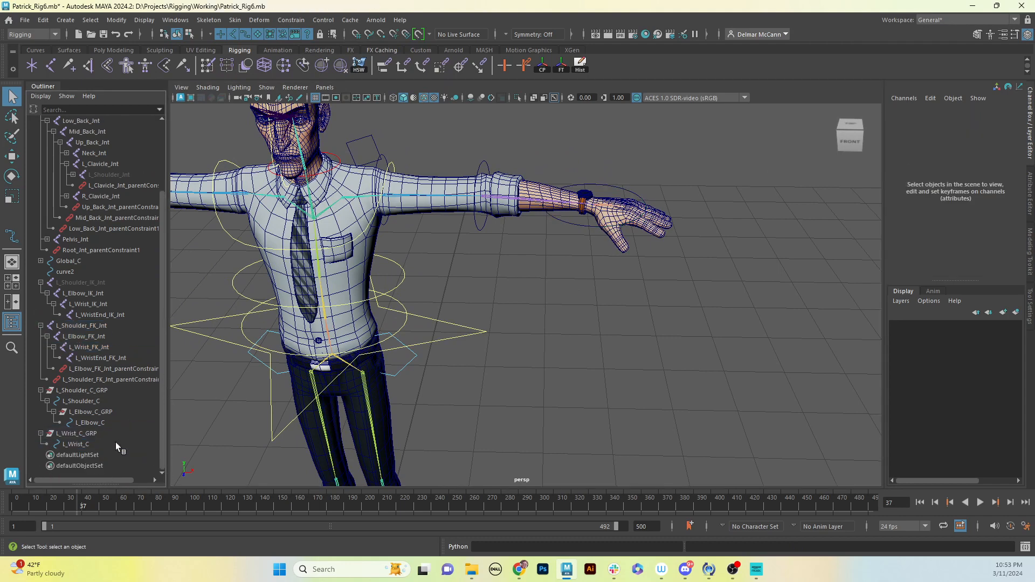
Step: Rotate all control vertices of L_Wrist_C so the circle stands upright around the left wrist
left_click(578, 227)
middle_click_drag(616, 260, 604, 264, "alt")
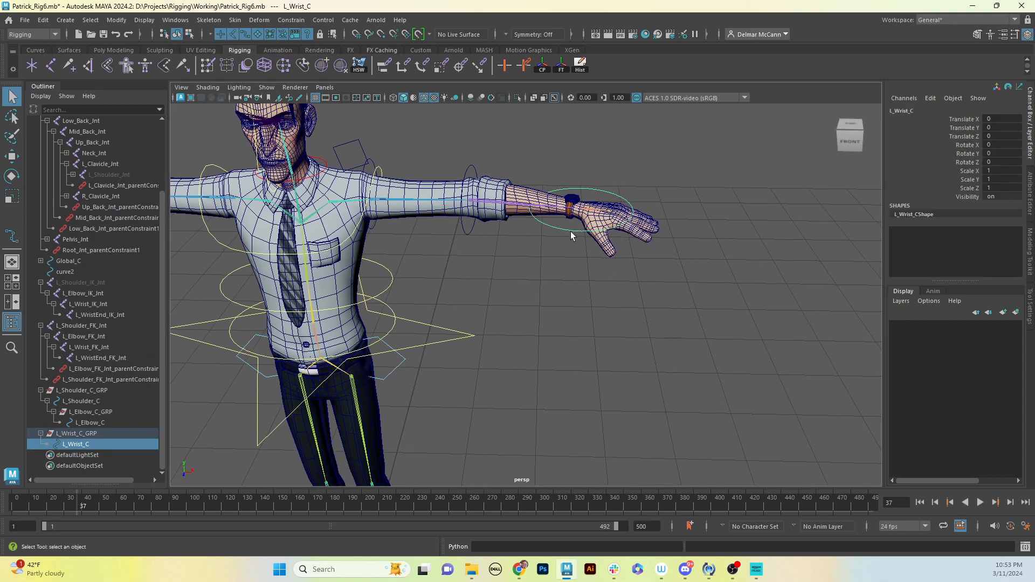
key("F8")
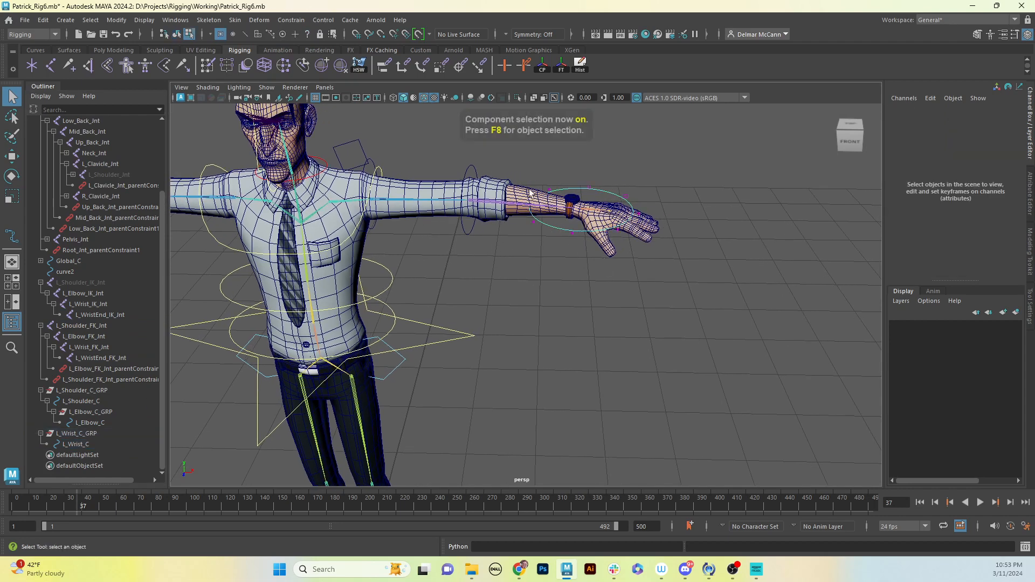
left_click_drag(467, 156, 762, 305)
key("e")
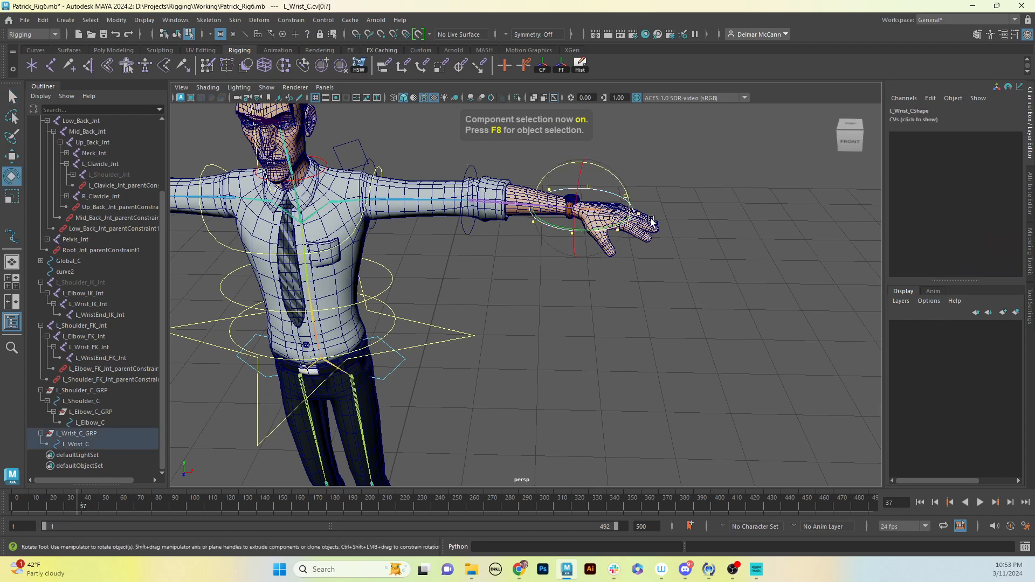
left_click_drag(628, 192, 605, 174)
left_click_drag(604, 174, 594, 259, "alt")
Step: Scale the L_Wrist_C control vertices down to fit closer around the wrist, and return to object selection with L_Wrist_C selected
key("r")
right_click_drag(593, 258, 656, 268, "alt")
middle_click_drag(657, 268, 670, 288, "alt")
left_click_drag(671, 288, 647, 354, "alt")
key("F8")
left_click(607, 283)
left_click(625, 263)
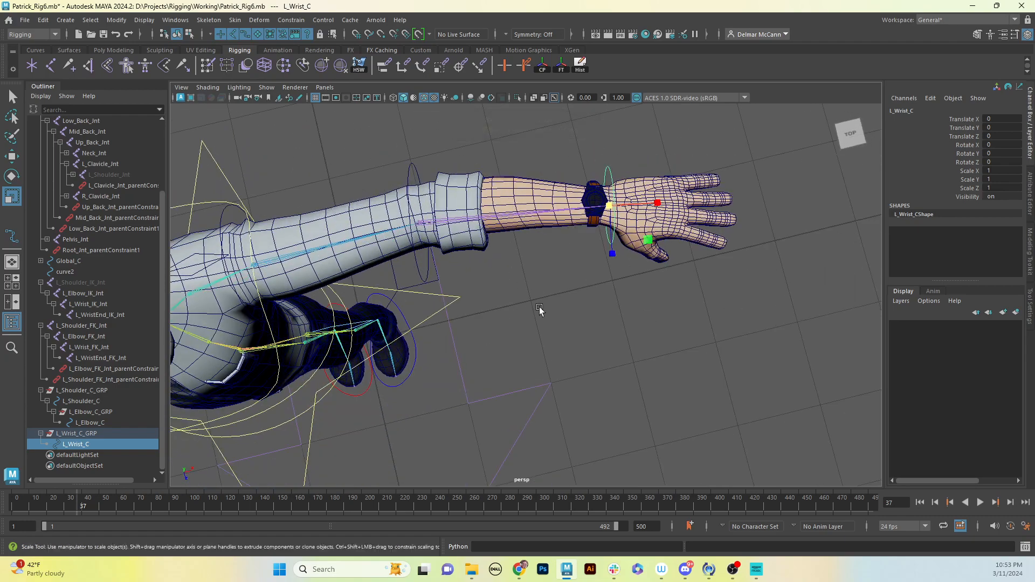
mouse_move(541, 308)
left_mouse_down("alt")
mouse_move(578, 282)
mouse_move(550, 228)
mouse_move(566, 285)
mouse_move(559, 273)
mouse_move(543, 296)
left_mouse_up("alt")
left_click(602, 228)
left_click(643, 184)
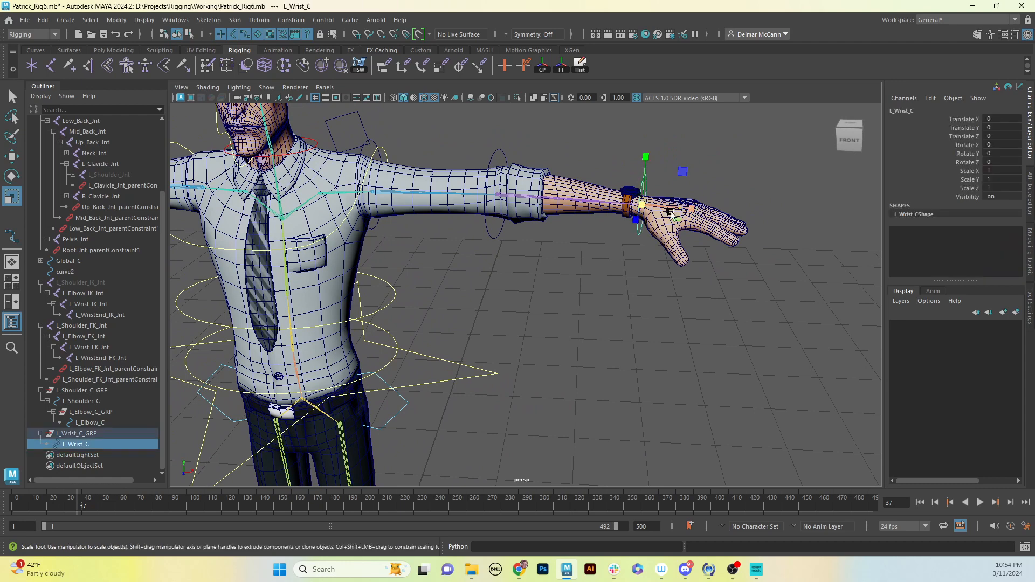
Step: Parent-constrain L_Wrist_FK_Jnt to the L_Wrist_C control and clear the selection
key("q")
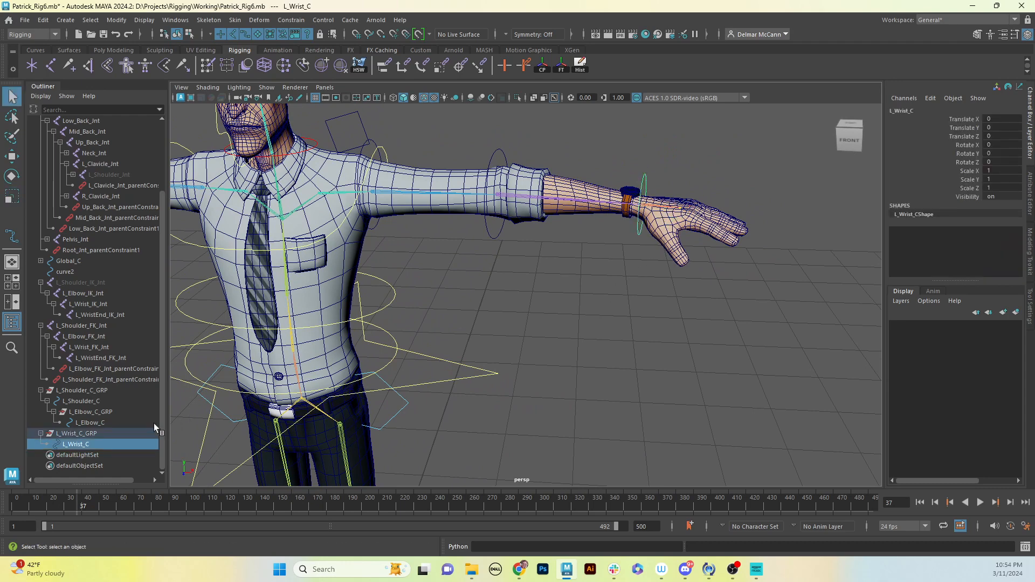
left_click(655, 209, "shift")
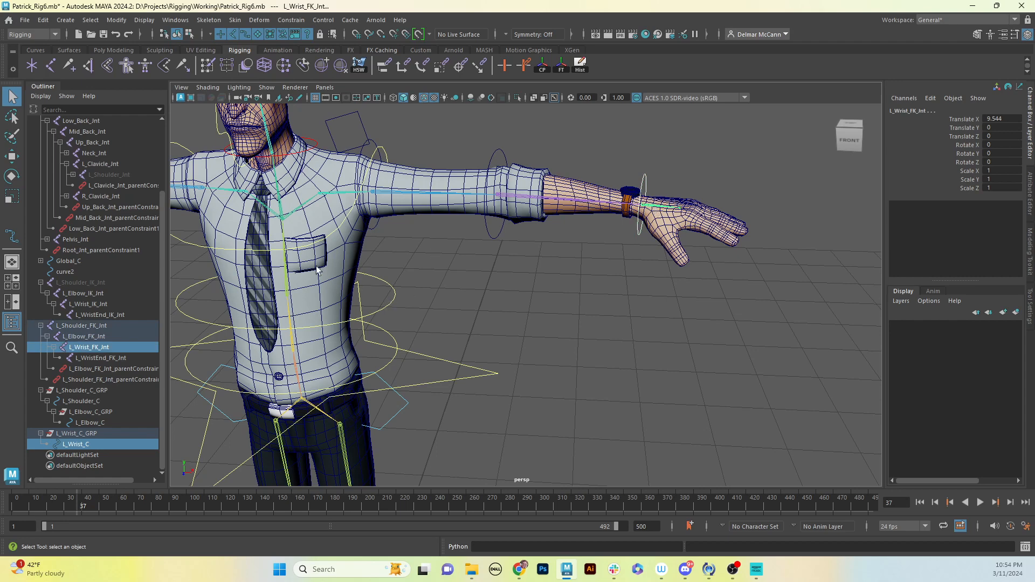
left_click(383, 67)
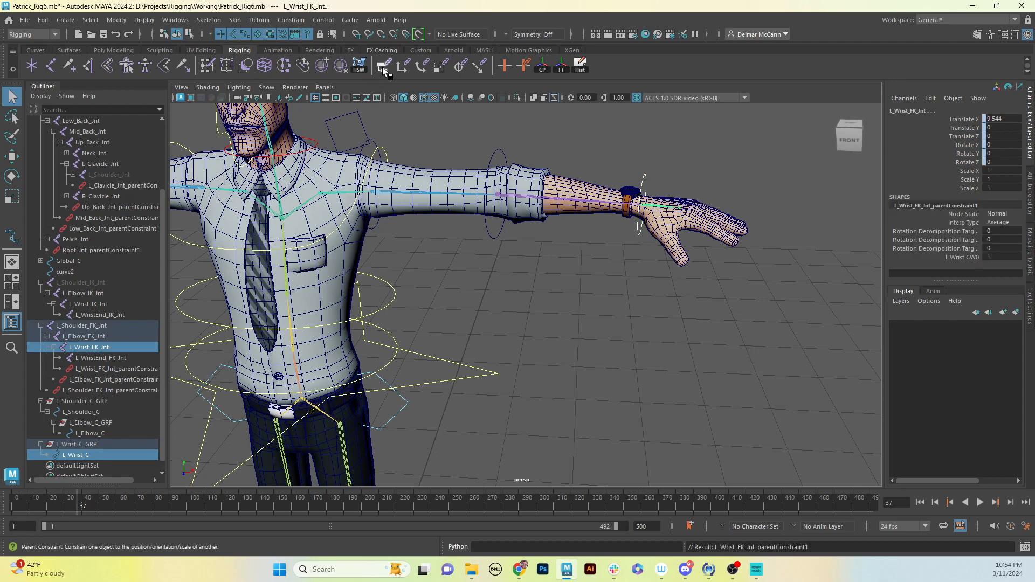
left_click(590, 315)
middle_click_drag(629, 261, 652, 249, "alt")
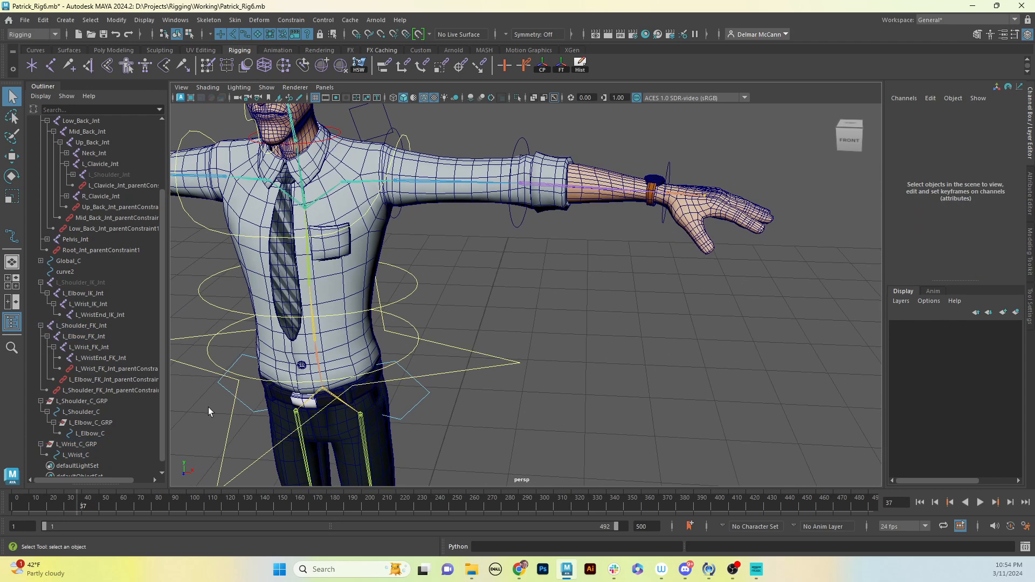
Step: Parent L_Wrist_C_GRP under the L_Elbow_C control and expand the hierarchy down to L_Wrist_C
left_click(76, 445)
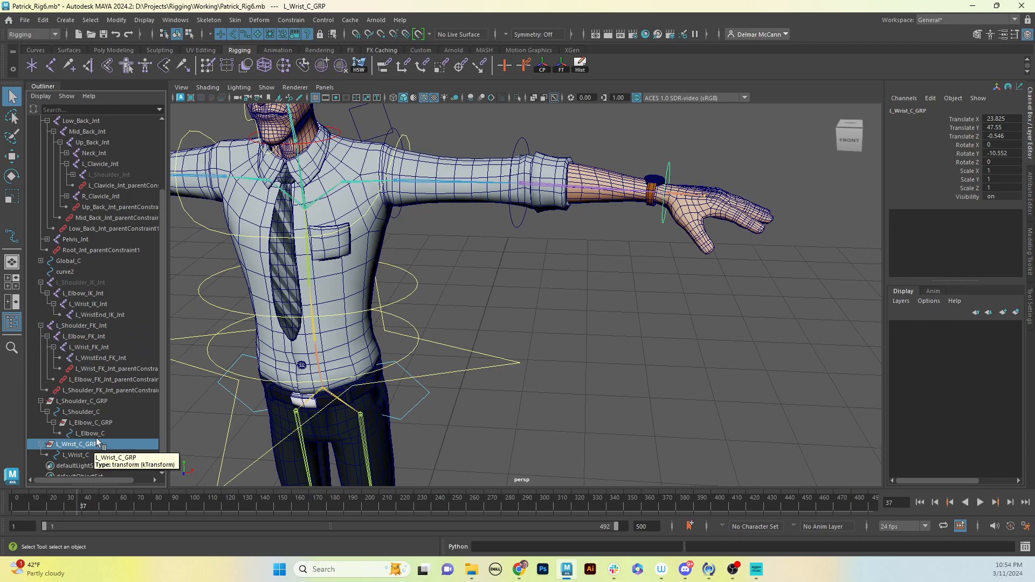
left_click(92, 433, "ctrl")
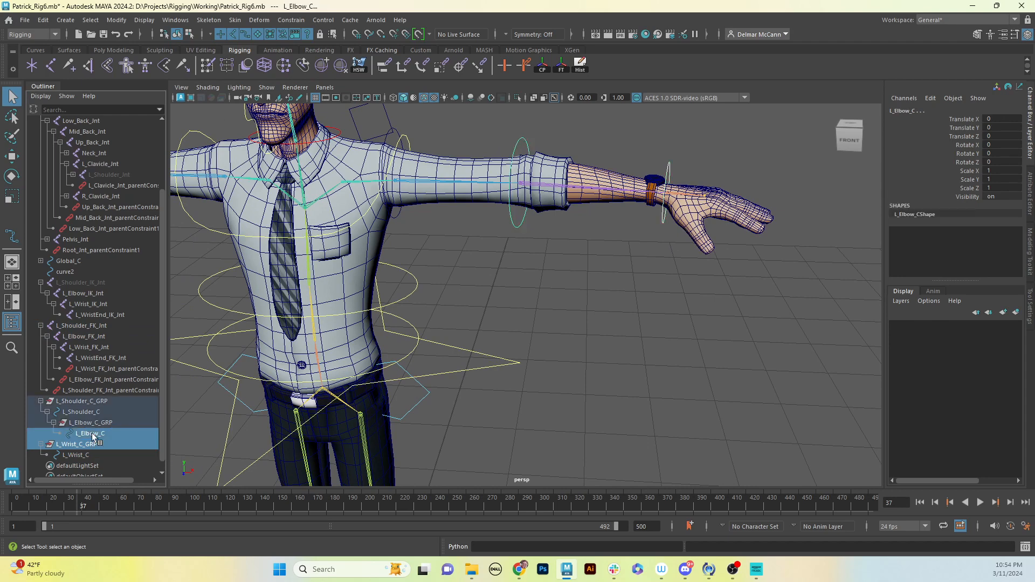
key("p")
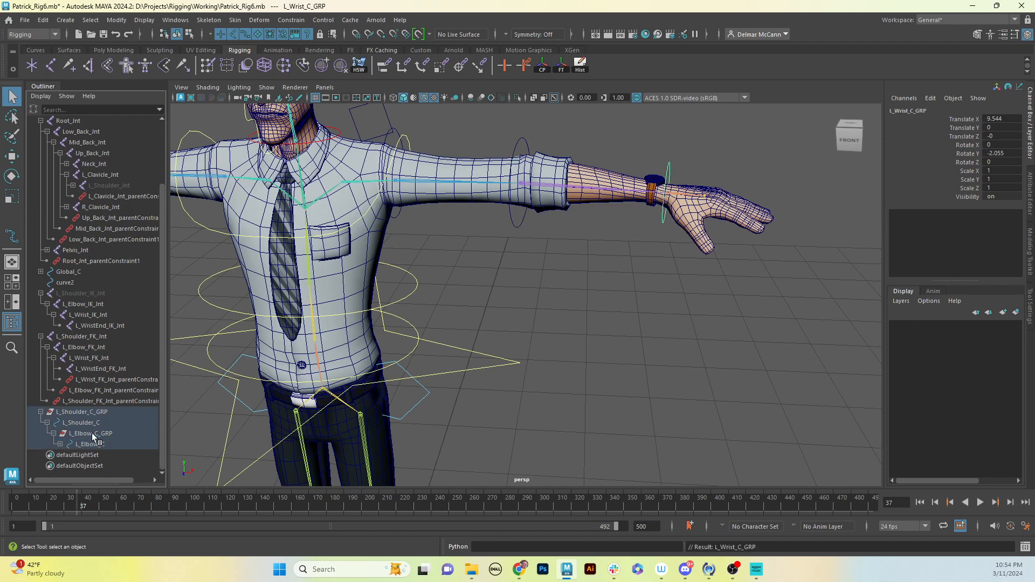
left_click(60, 444)
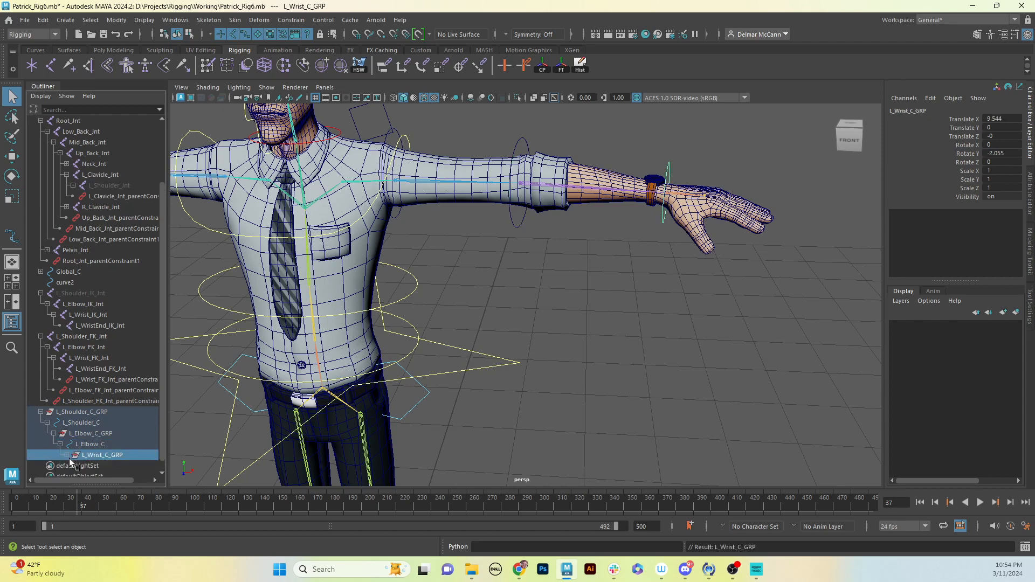
left_click(65, 455)
scroll(161, 440, "down", 2)
Step: Parent L_Shoulder_C_GRP under the L_Clavicle_C control
left_click(92, 392)
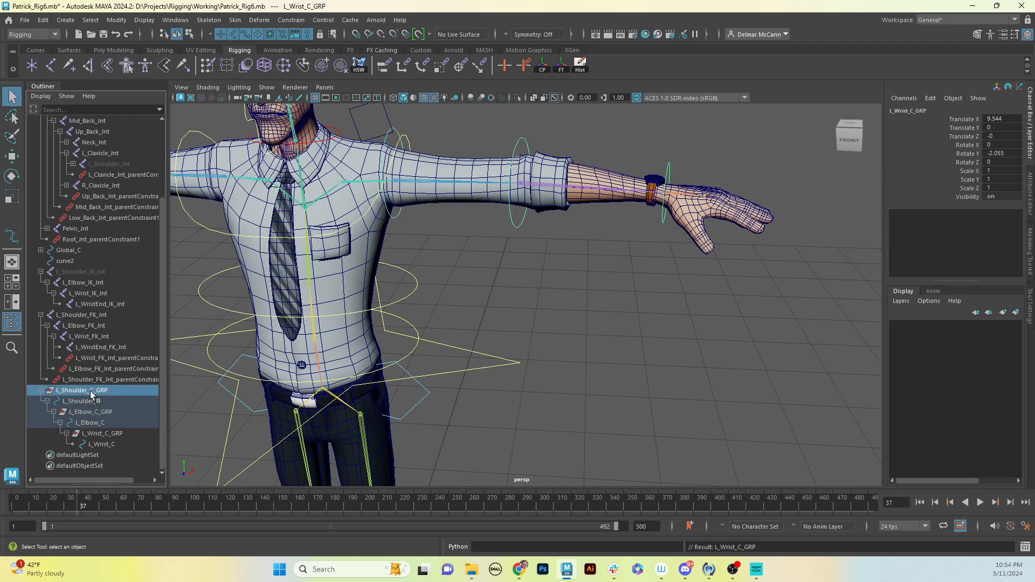
middle_click_drag(494, 252, 519, 267, "alt")
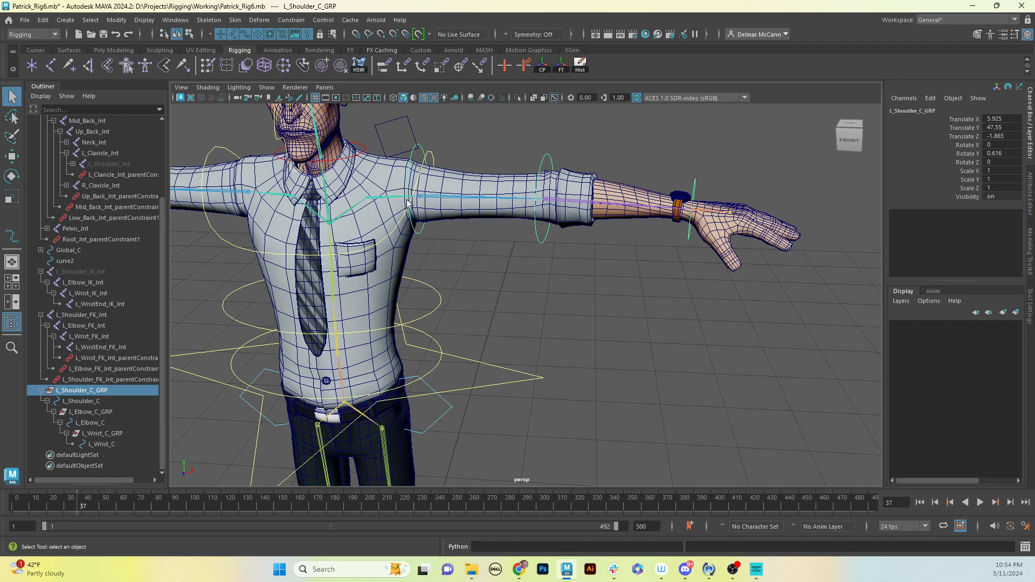
left_click(413, 133)
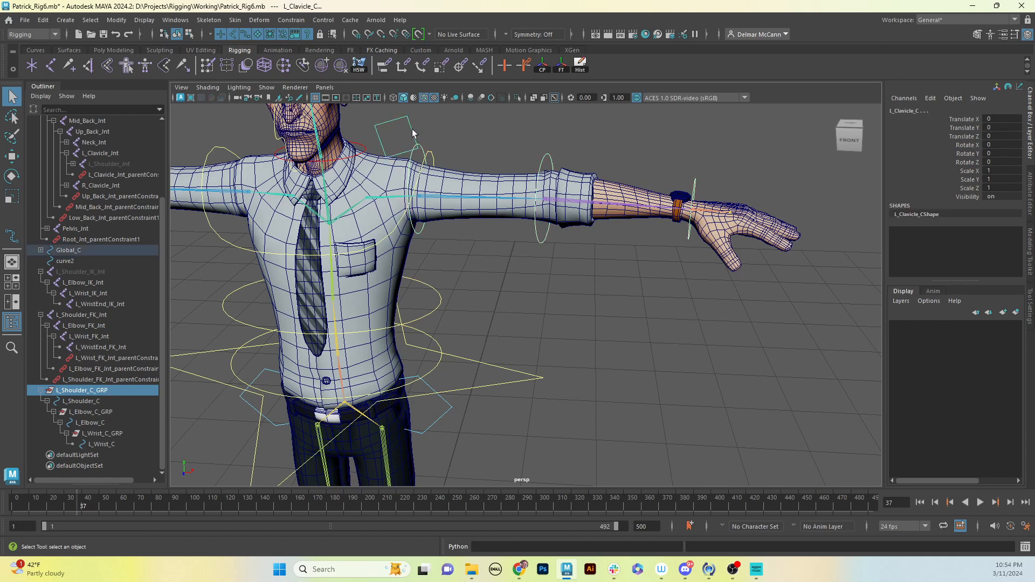
key("Up")
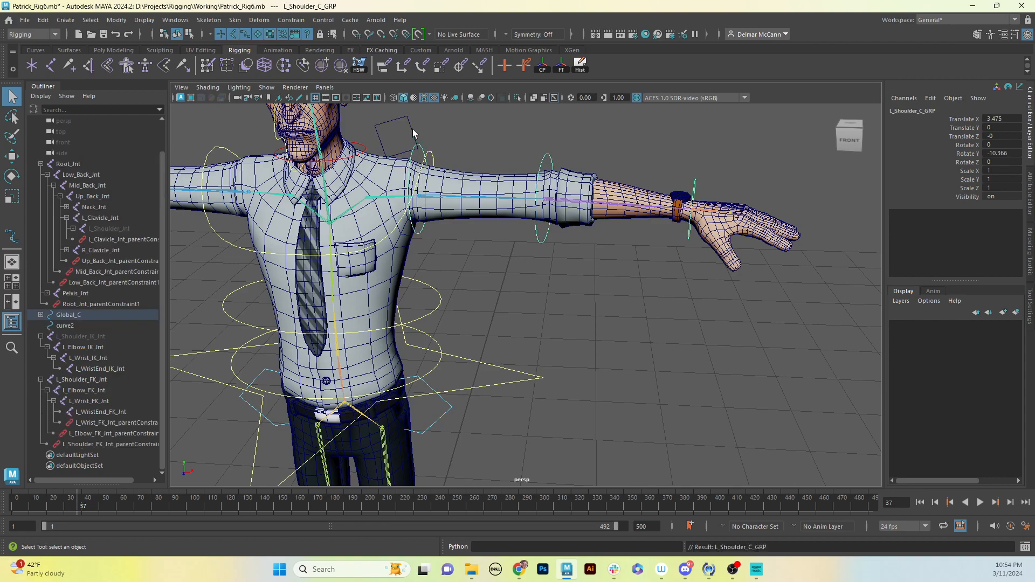
Step: Examine the left arm's shoulder, elbow and wrist FK controls from several angles
left_click_drag(527, 262, 590, 254, "alt")
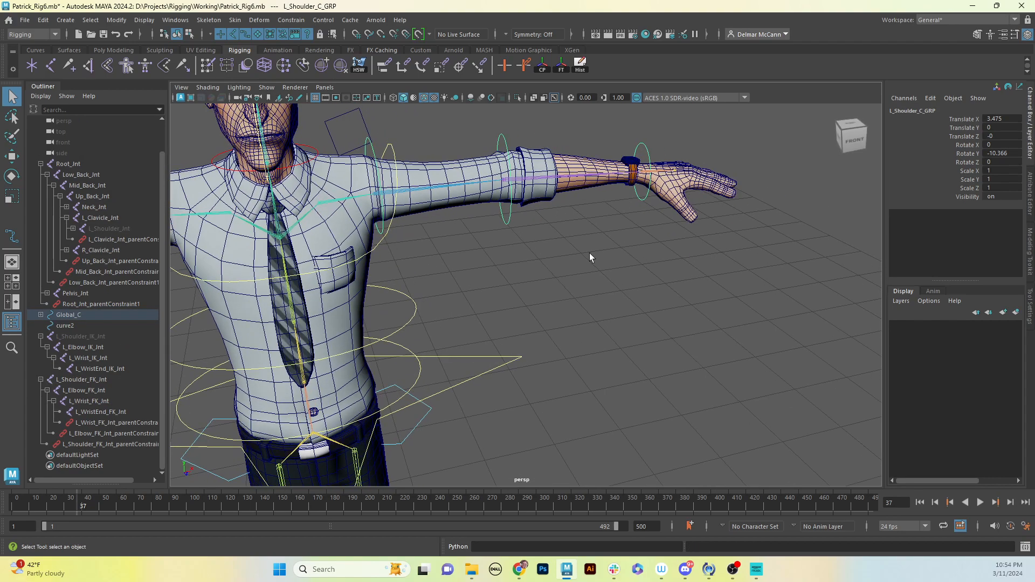
right_click_drag(590, 253, 506, 268, "alt")
left_click_drag(506, 268, 500, 244, "alt")
right_click_drag(500, 244, 572, 247, "alt")
left_click_drag(571, 247, 569, 270, "alt")
right_click_drag(569, 270, 571, 293, "alt")
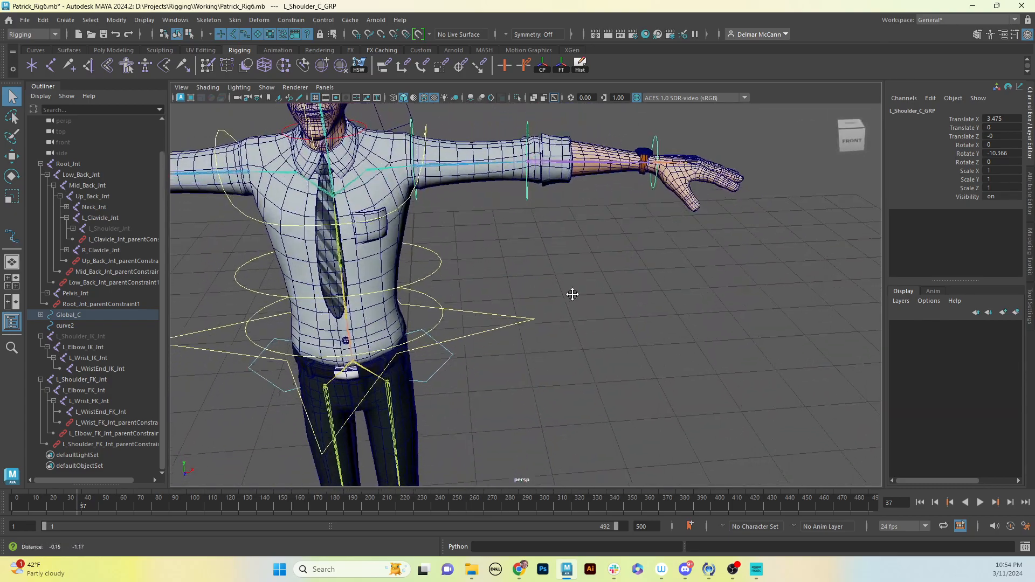
left_click_drag(571, 293, 577, 284, "alt")
right_click_drag(578, 284, 507, 277, "alt")
left_click_drag(507, 277, 594, 258, "alt")
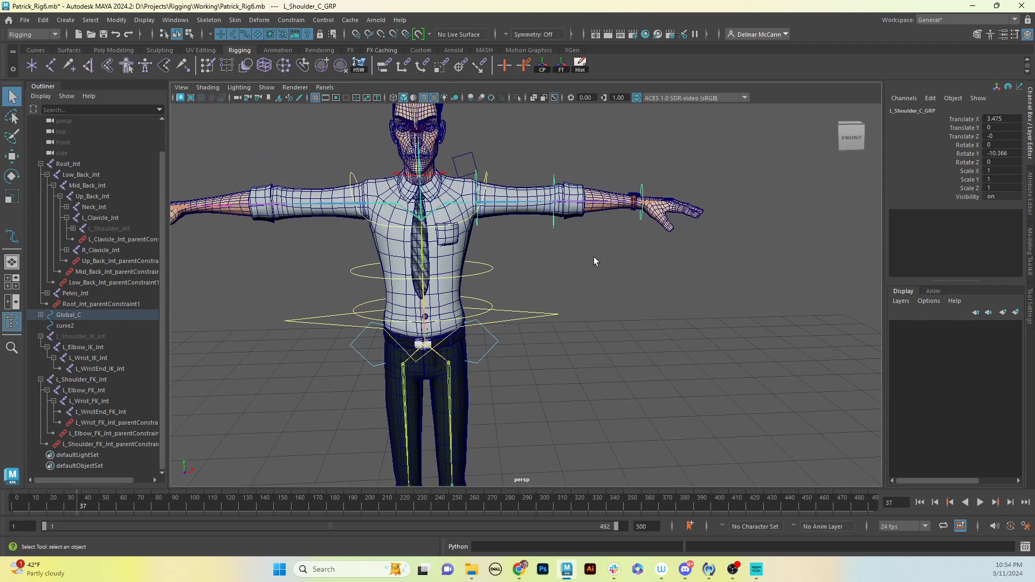
Step: Collapse the L_Shoulder_FK_Jnt hierarchy and hide the joint chain by setting its Visibility to 0
left_click(81, 380)
left_click(40, 380)
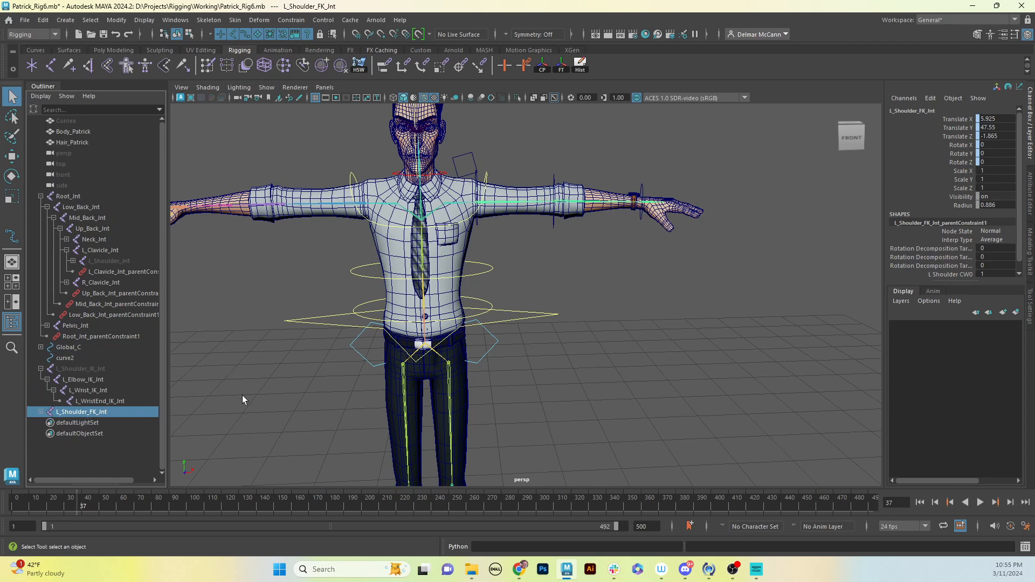
double_click(996, 196)
type("0")
key("Return")
Step: Show the L_Shoulder_IK_Jnt chain by setting its Visibility to 1
left_click(86, 370)
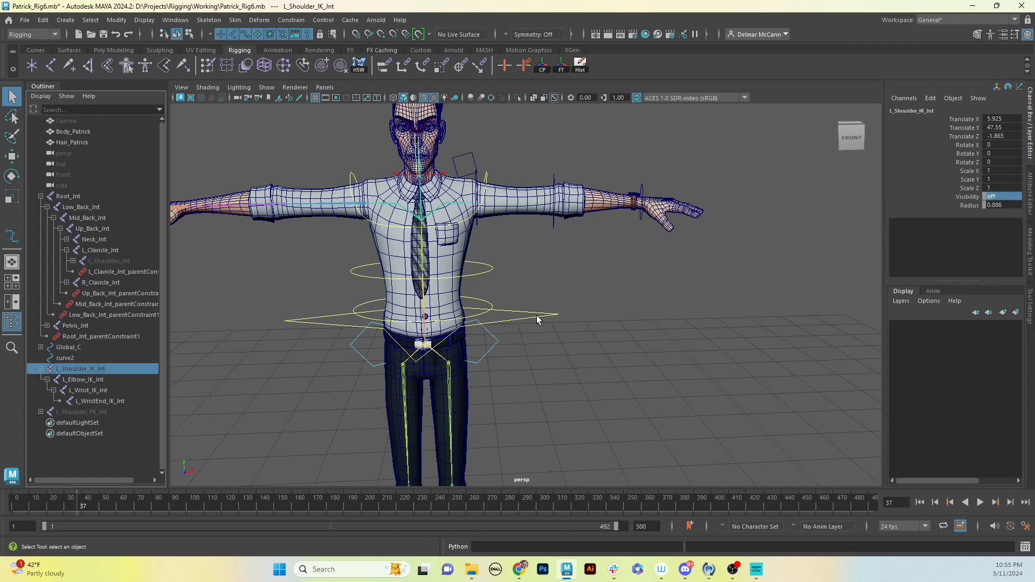
double_click(996, 196)
type("1")
key("Return")
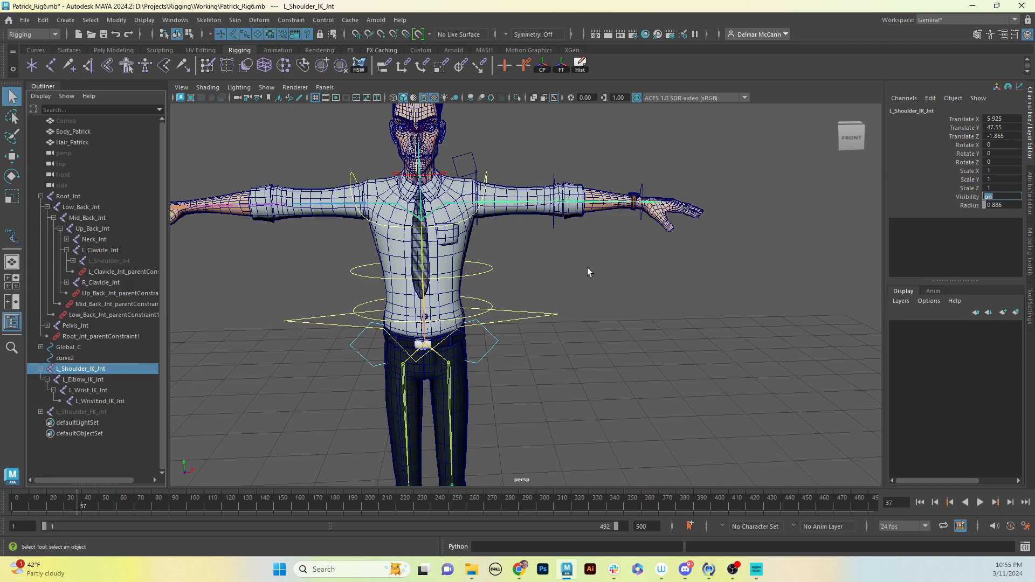
Step: Create a NURBS circle at the scene origin
left_click_drag(558, 344, 706, 197, "alt")
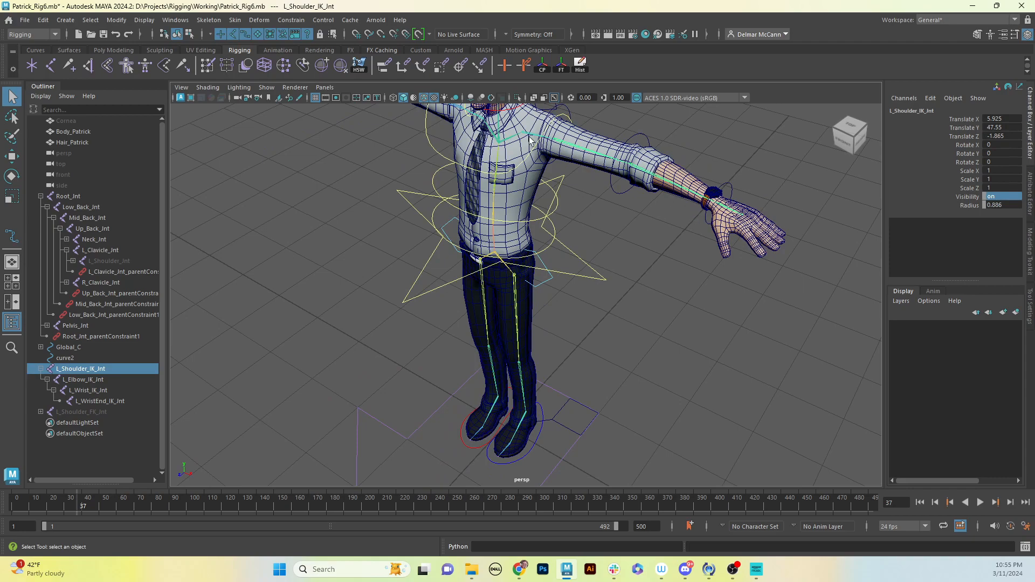
left_click_drag(598, 193, 619, 150, "alt")
middle_click_drag(652, 261, 659, 229, "alt")
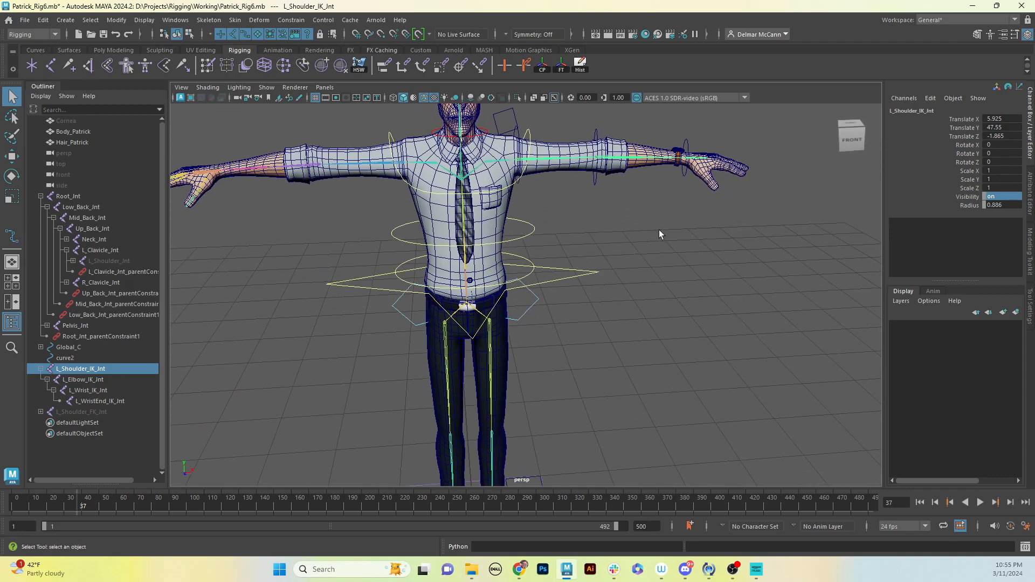
right_click_drag(659, 230, 570, 272, "alt")
middle_click_drag(607, 306, 605, 289, "alt")
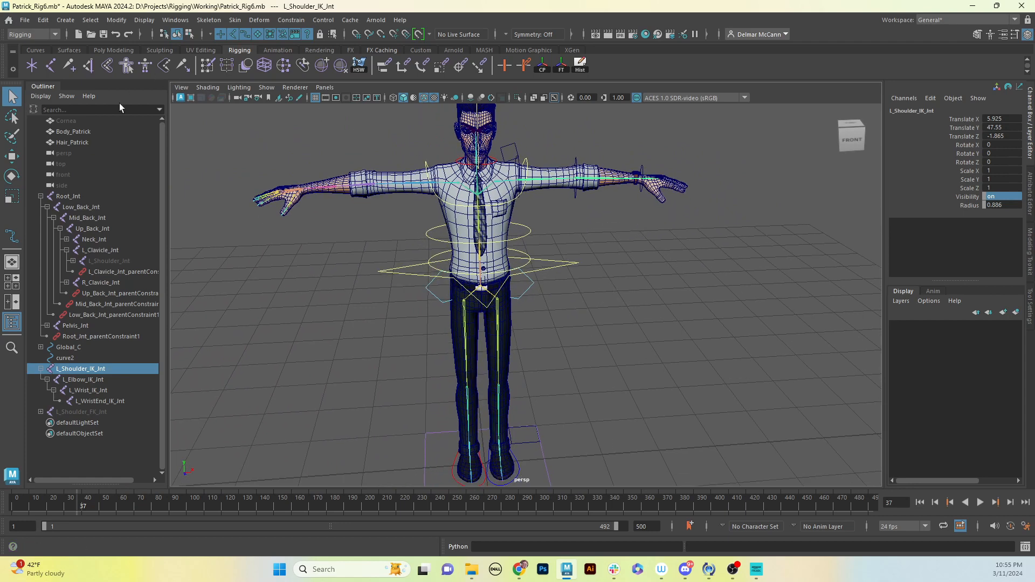
left_click(35, 51)
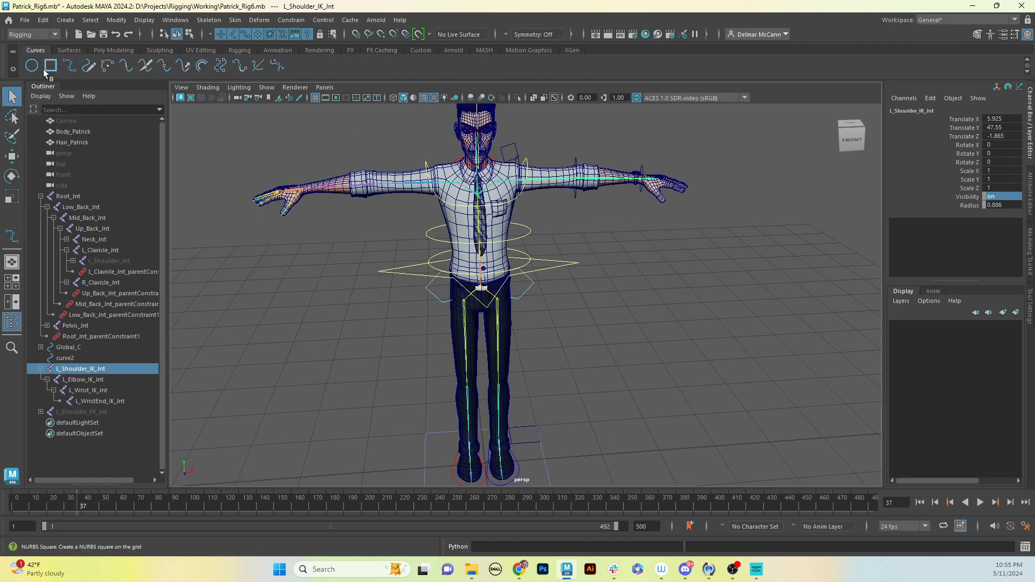
left_click(32, 66)
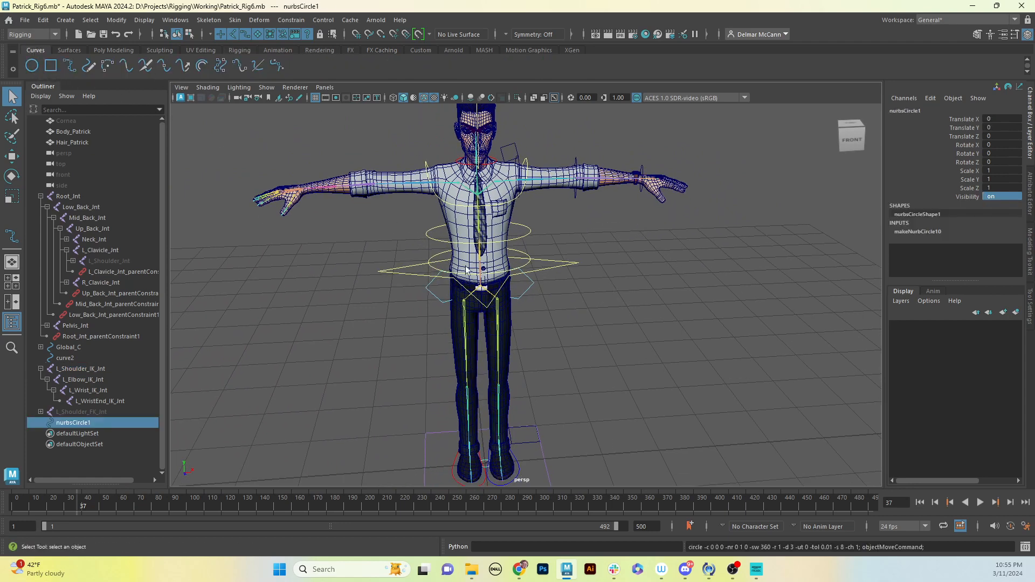
Step: Set the new NURBS circle's degree to Linear and its sections to 4
middle_click_drag(600, 403, 583, 340, "alt")
left_click_drag(582, 340, 580, 340, "alt")
right_click_drag(581, 340, 671, 313, "alt")
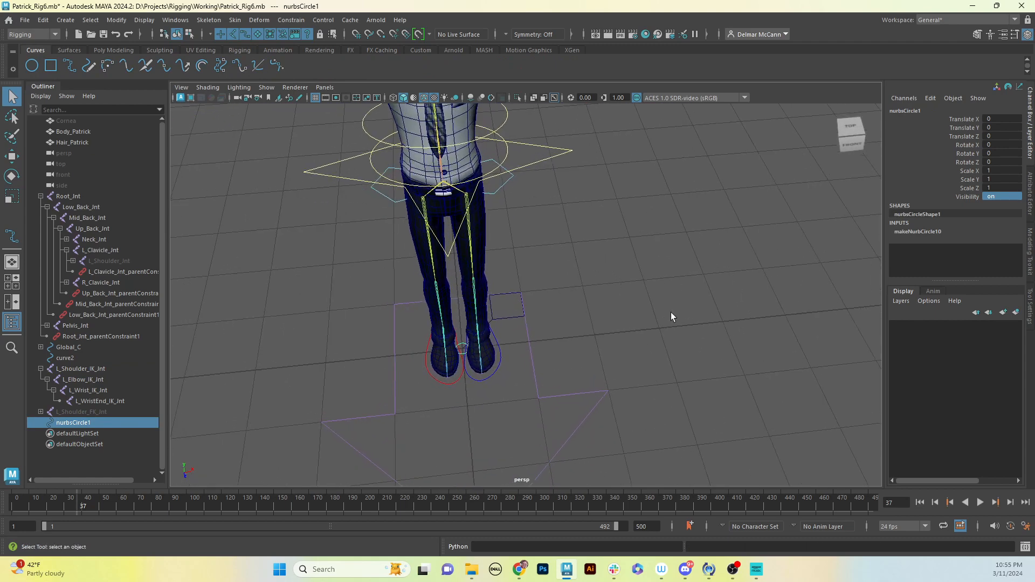
left_click(912, 232)
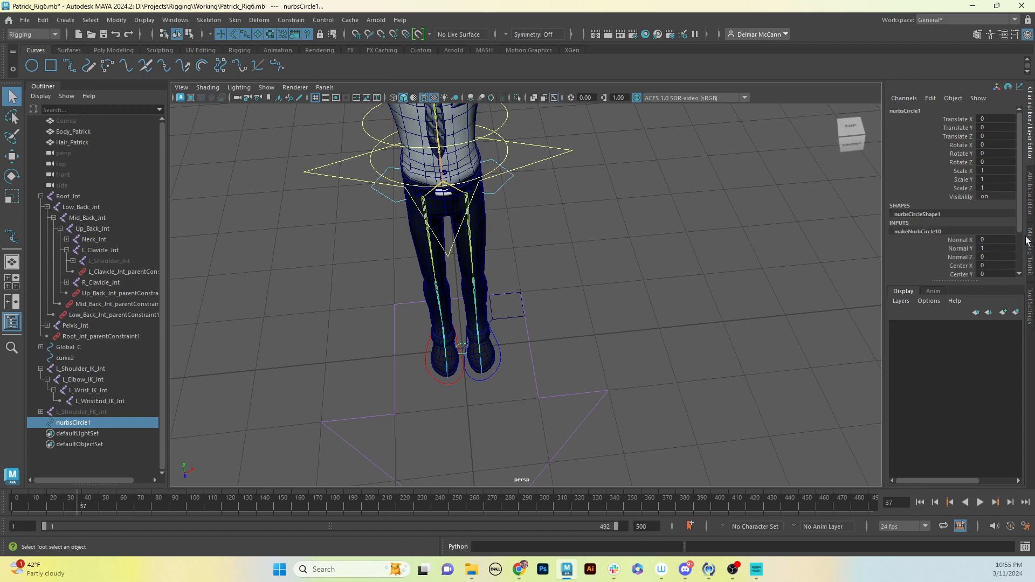
left_click_drag(1021, 209, 1023, 254)
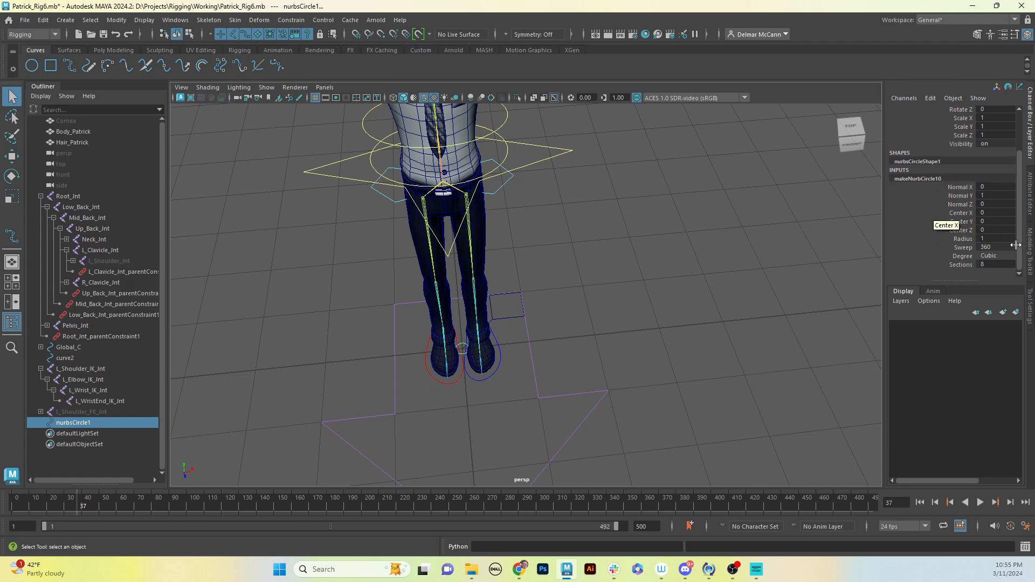
left_click(995, 256)
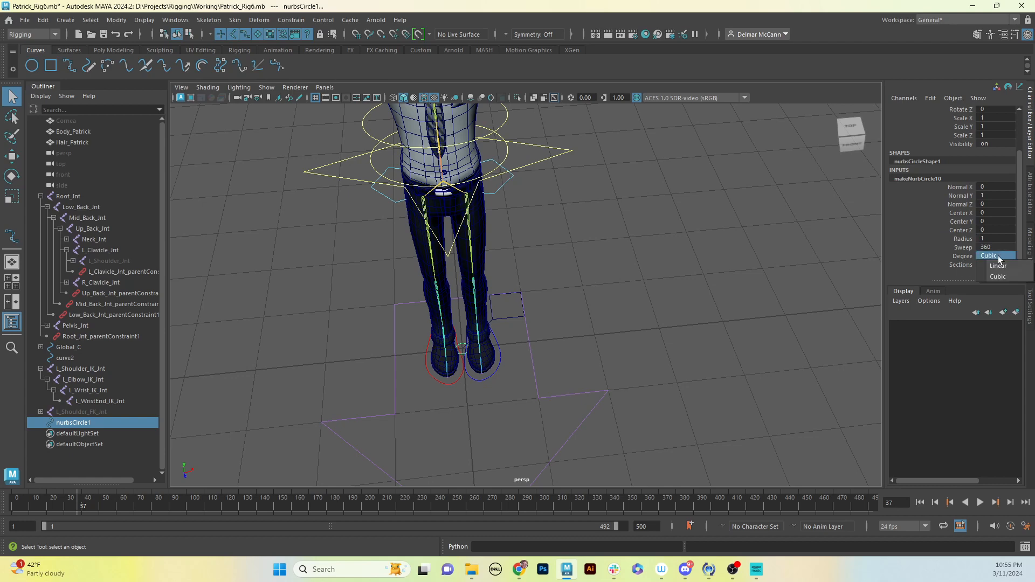
left_click(999, 264)
scroll(531, 353, "up", 5)
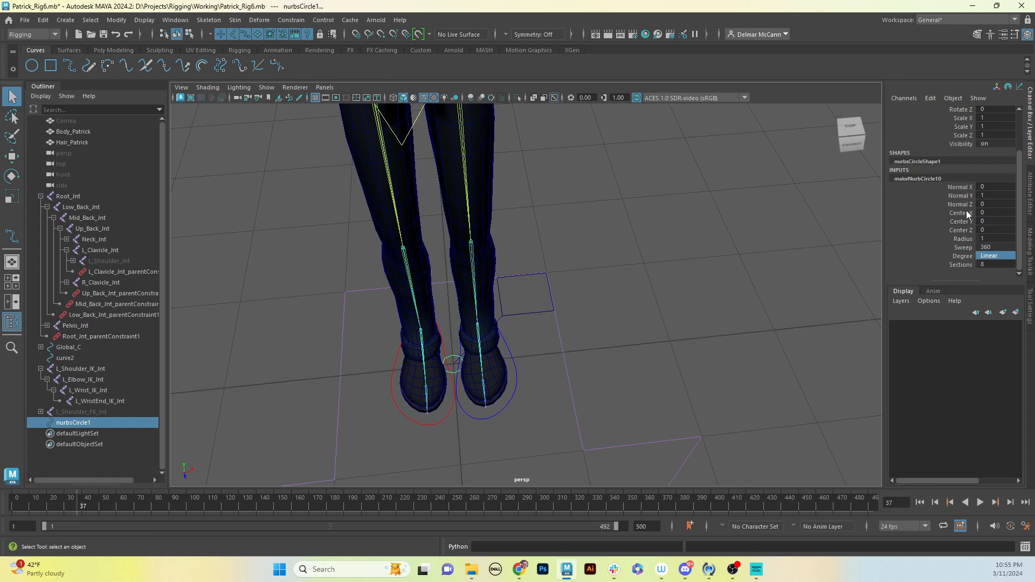
left_click(998, 265)
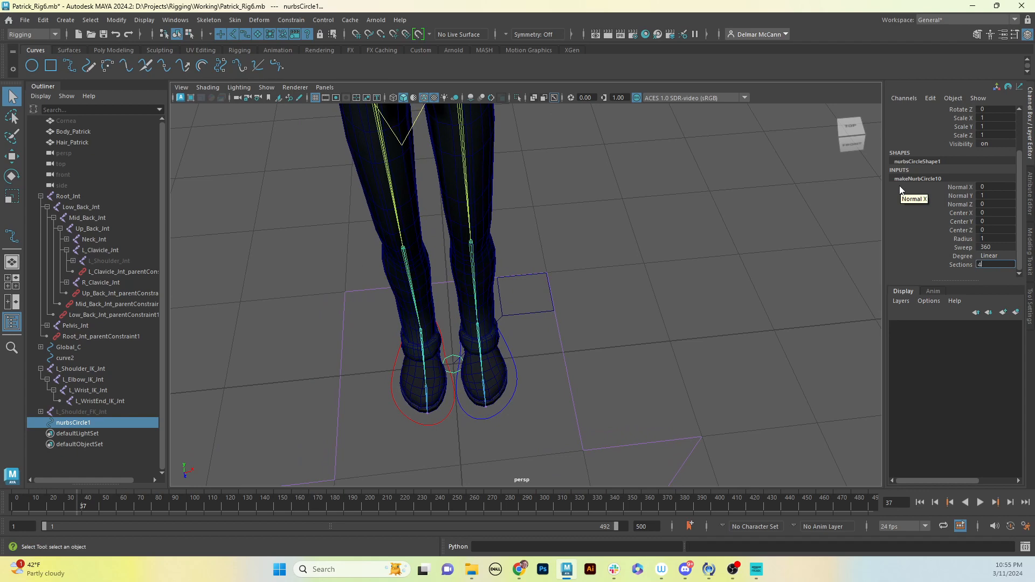
key("Return")
Step: Examine the four-sided curve at the feet and the left arm's wrist area from several angles
left_click_drag(477, 370, 519, 356, "alt")
right_click_drag(519, 356, 302, 381, "alt")
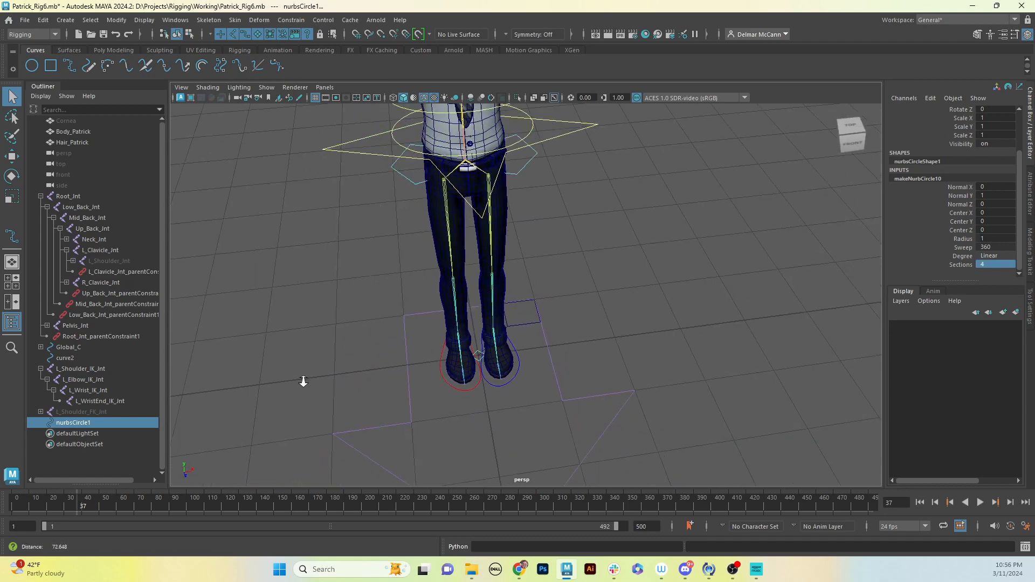
middle_click_drag(551, 327, 523, 352, "alt")
left_click_drag(522, 351, 550, 335, "alt")
middle_click_drag(571, 265, 551, 419, "alt")
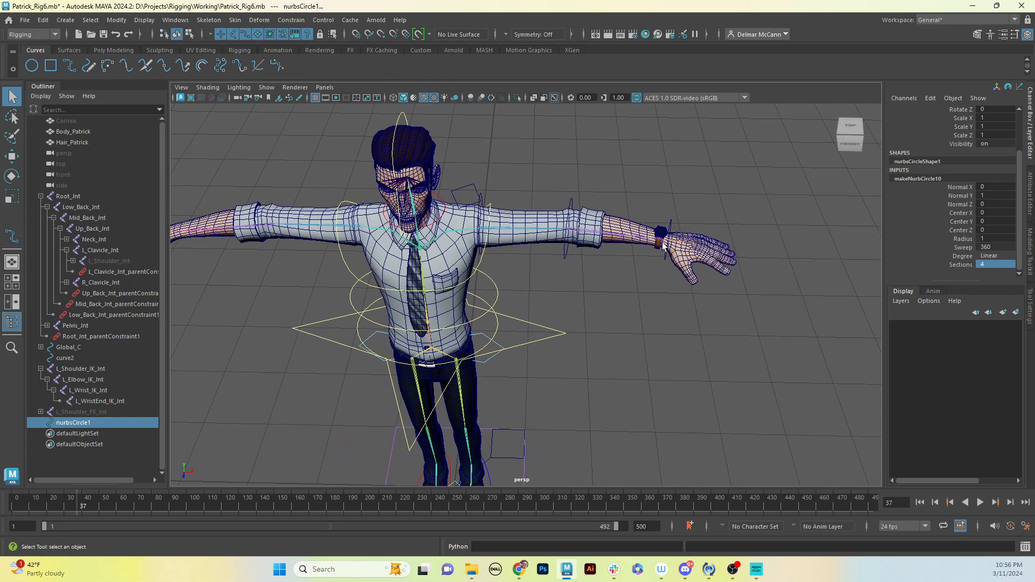
left_click_drag(666, 247, 632, 250, "alt")
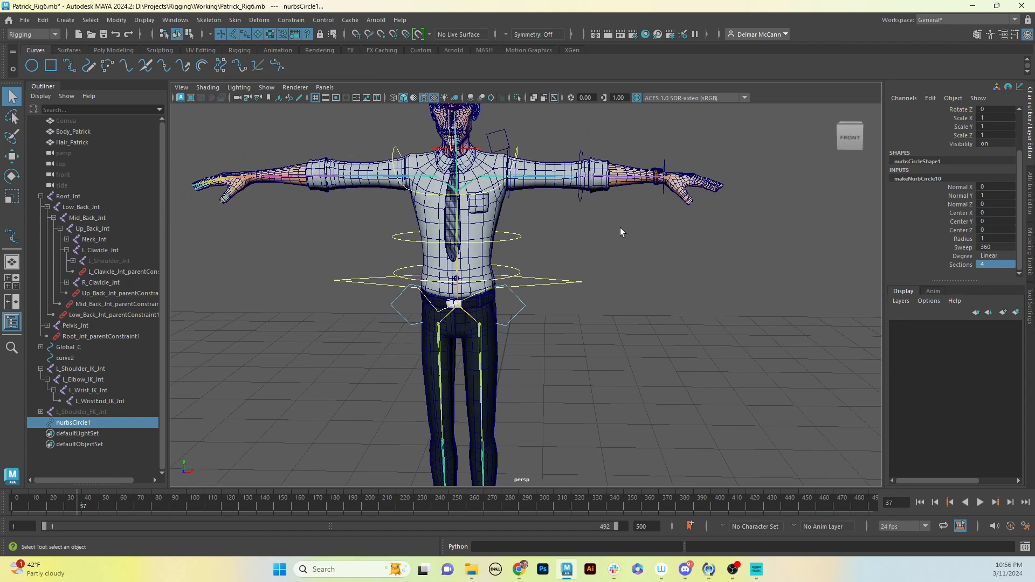
left_click_drag(620, 228, 618, 254, "alt")
middle_click_drag(618, 255, 633, 323, "alt")
left_click_drag(633, 324, 701, 180, "alt")
middle_click_drag(620, 339, 624, 300, "alt")
left_click_drag(623, 300, 598, 330, "alt")
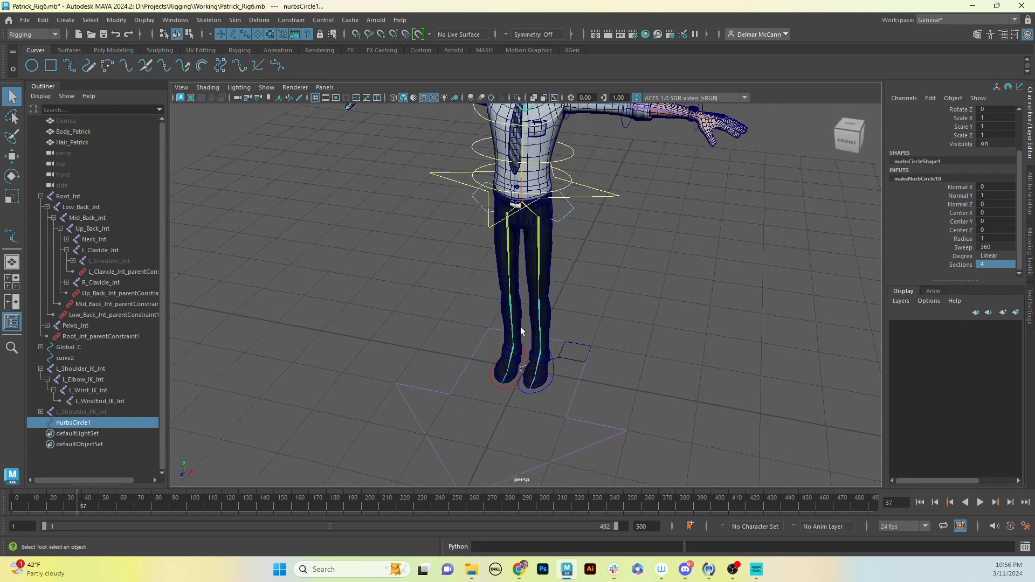
Step: Enlarge the diamond-shaped curve between the feet by scaling all its control vertices outward
right_click_drag(520, 327, 832, 274, "alt")
middle_click_drag(589, 338, 604, 305, "alt")
left_click_drag(605, 304, 578, 325, "alt")
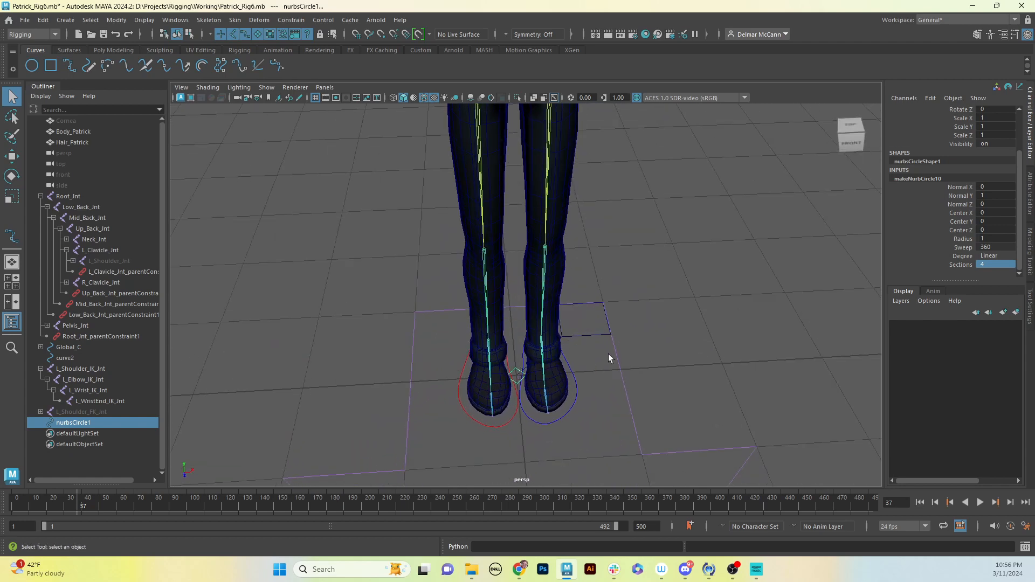
left_click(656, 343)
left_click(517, 374)
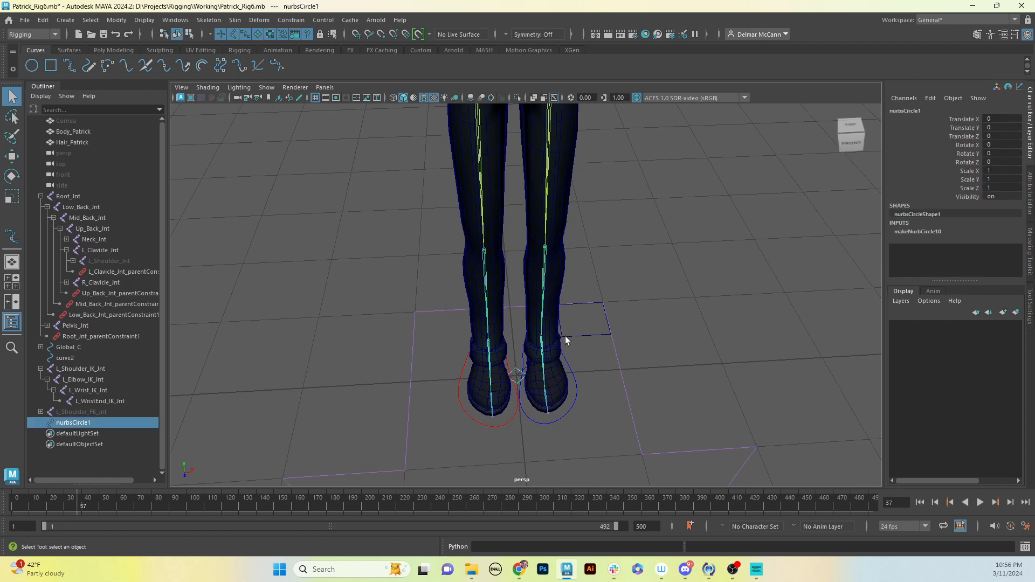
key("F8")
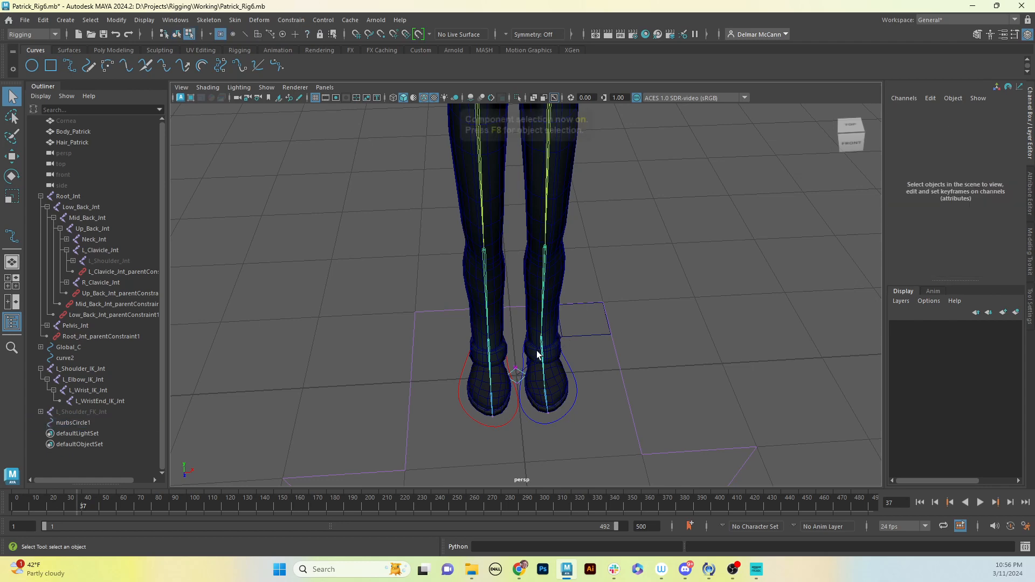
left_click_drag(484, 353, 549, 404)
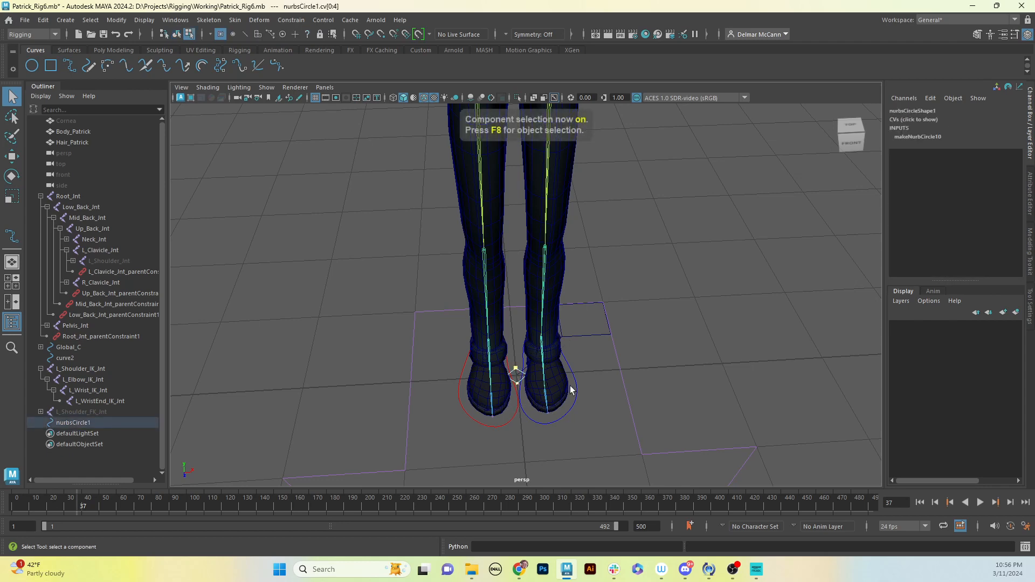
key("r")
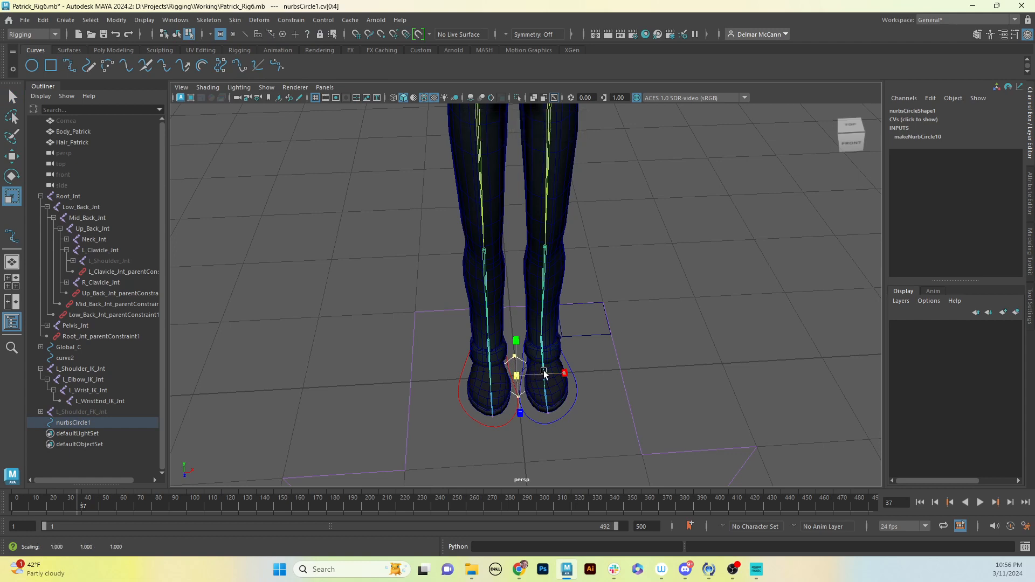
key("F8")
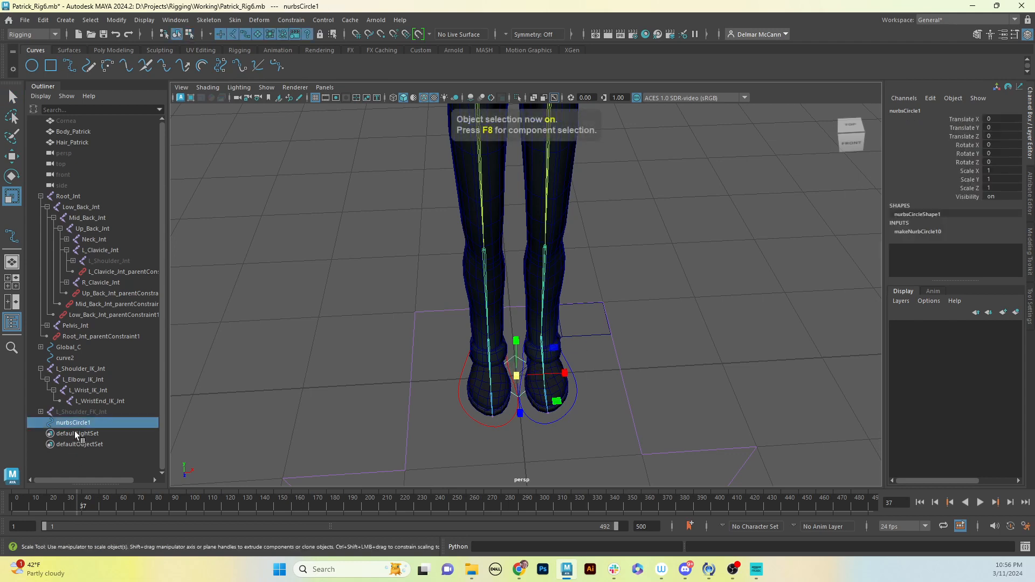
Step: Rename the diamond-shaped control curve as L_Arm_C
double_click(106, 424)
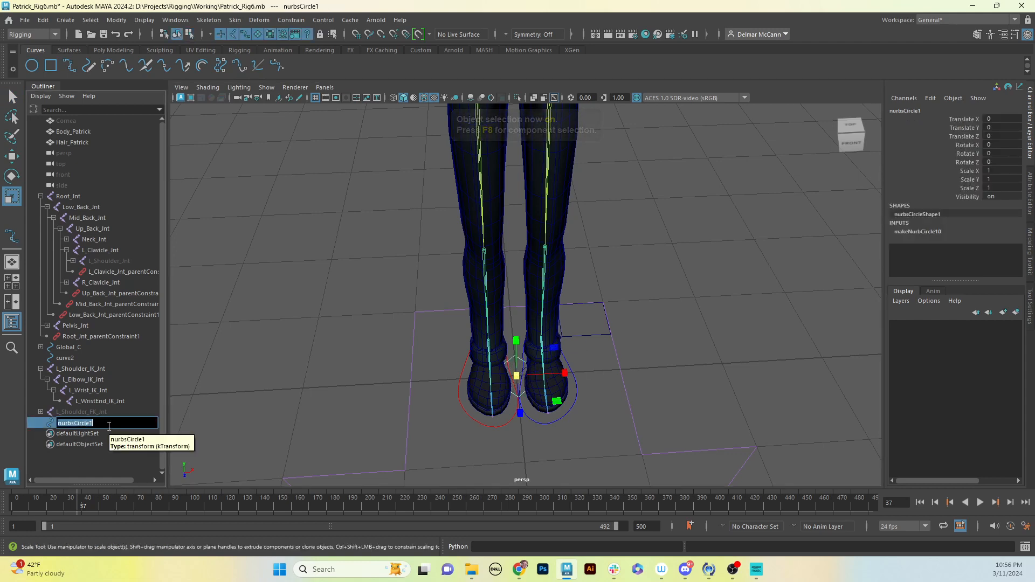
type("L_Arm_C")
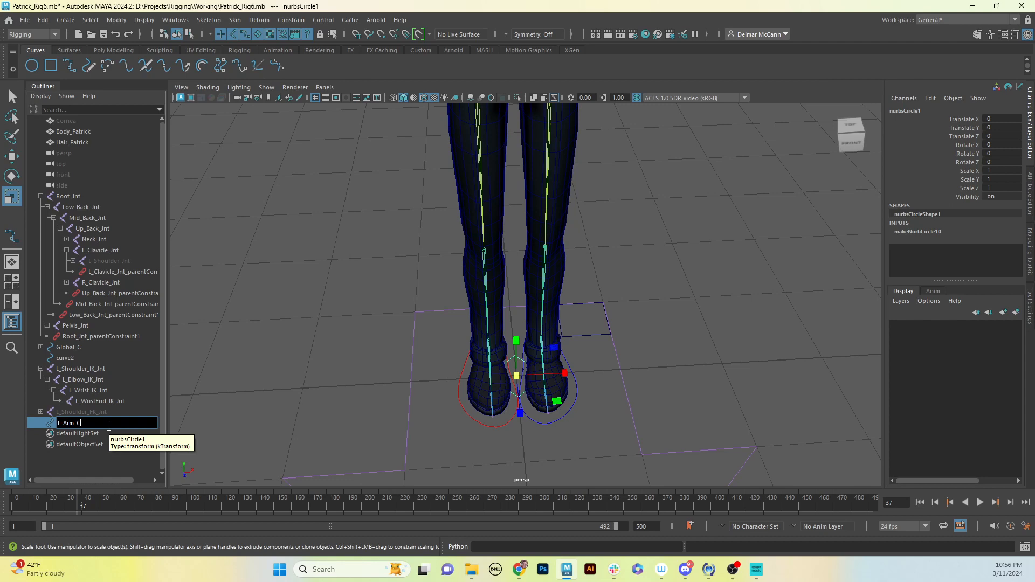
key("Return")
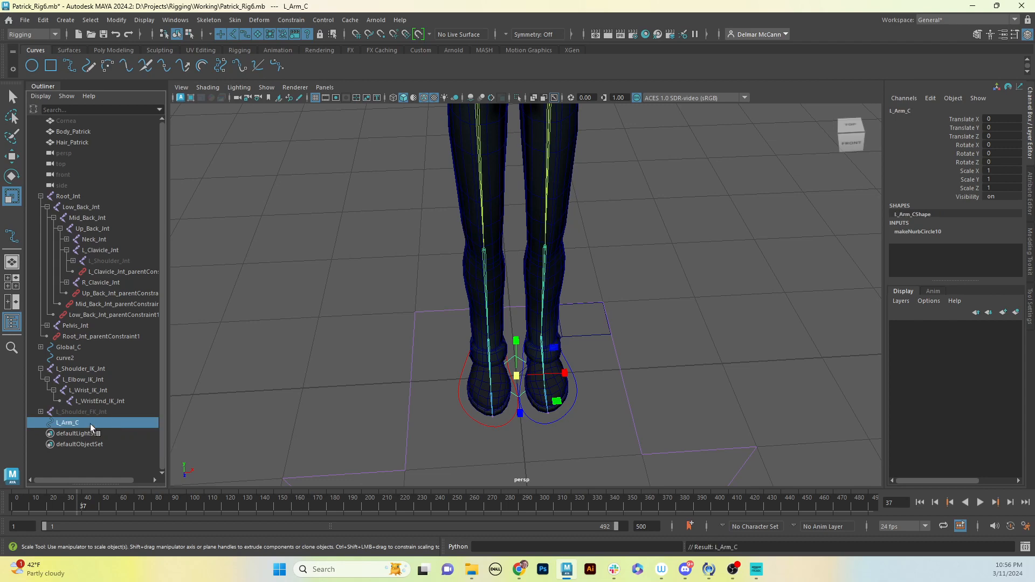
Step: Group the L_Arm_C curve and name the group L_Arm_C_GRP
key("ctrl+g")
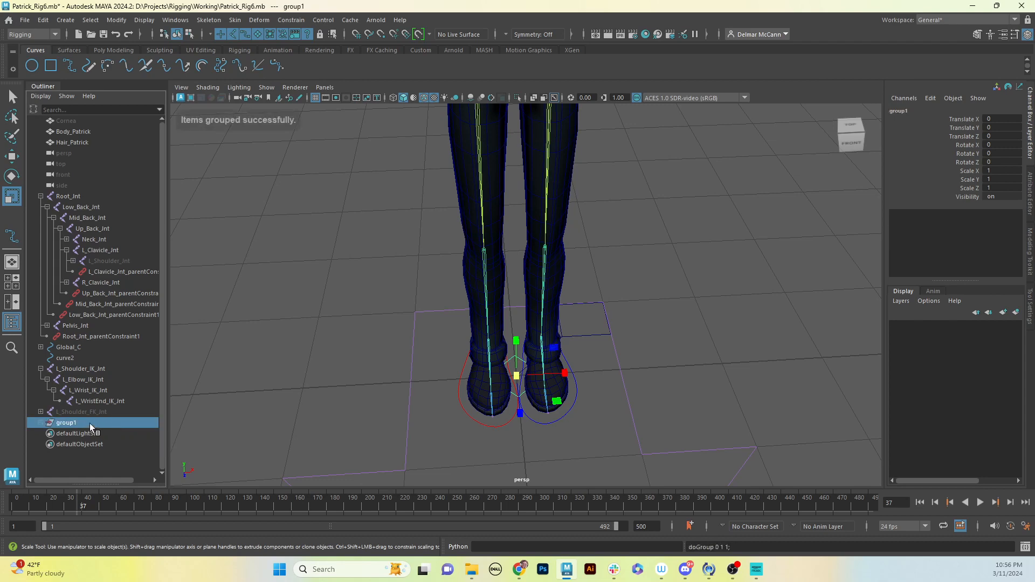
double_click(90, 423)
type("L")
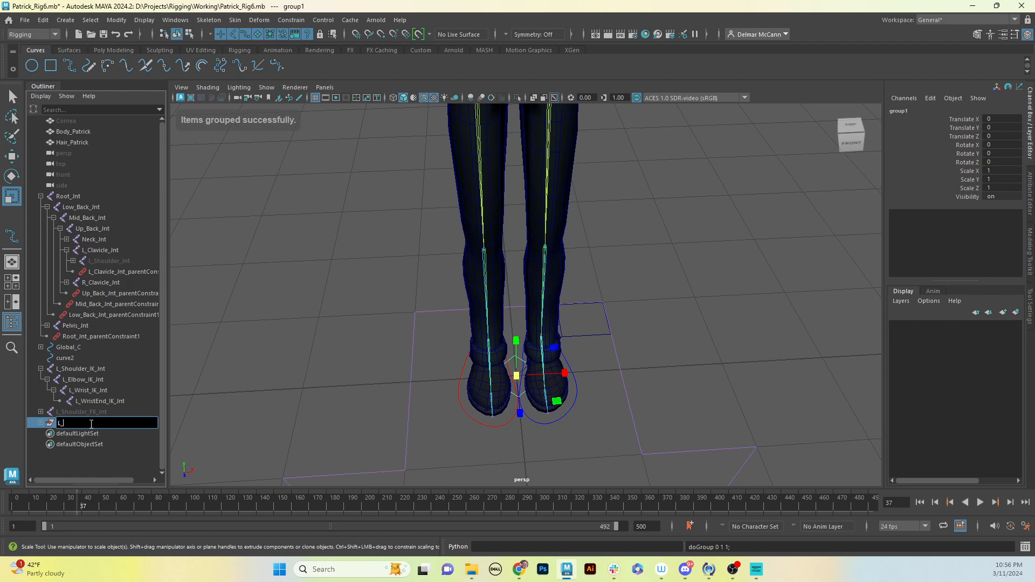
type("_Arm_C_GRP")
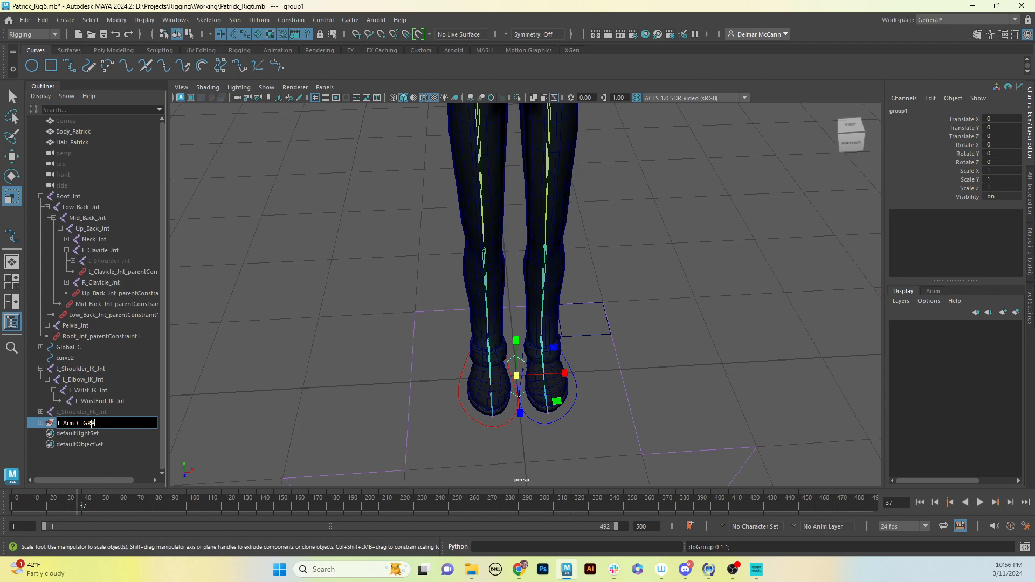
key("Return")
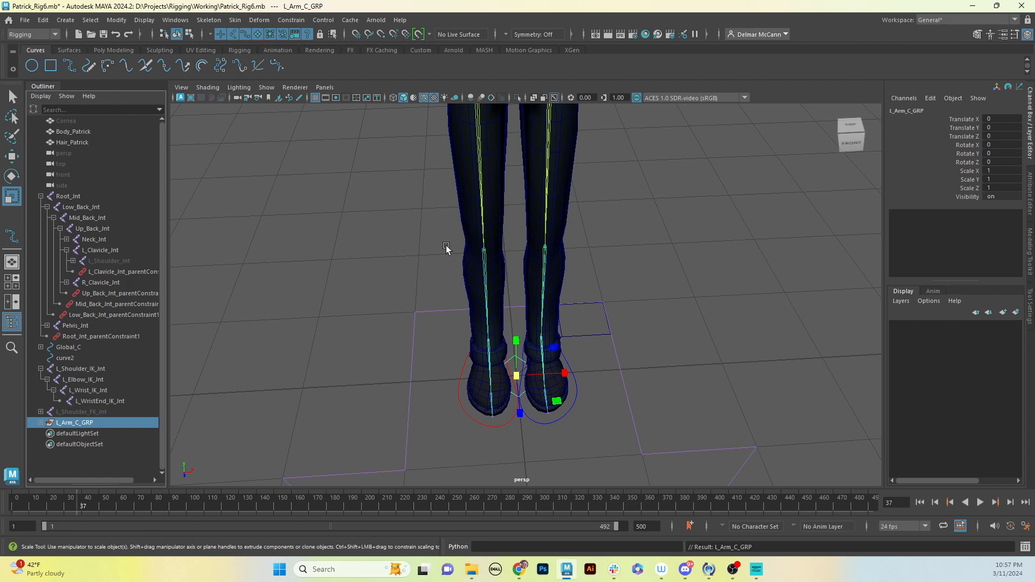
Step: Align L_Arm_C_GRP to the left wrist by parent constraining it to L_Wrist_IK_Jnt
middle_click_drag(658, 259, 272, 432, "alt")
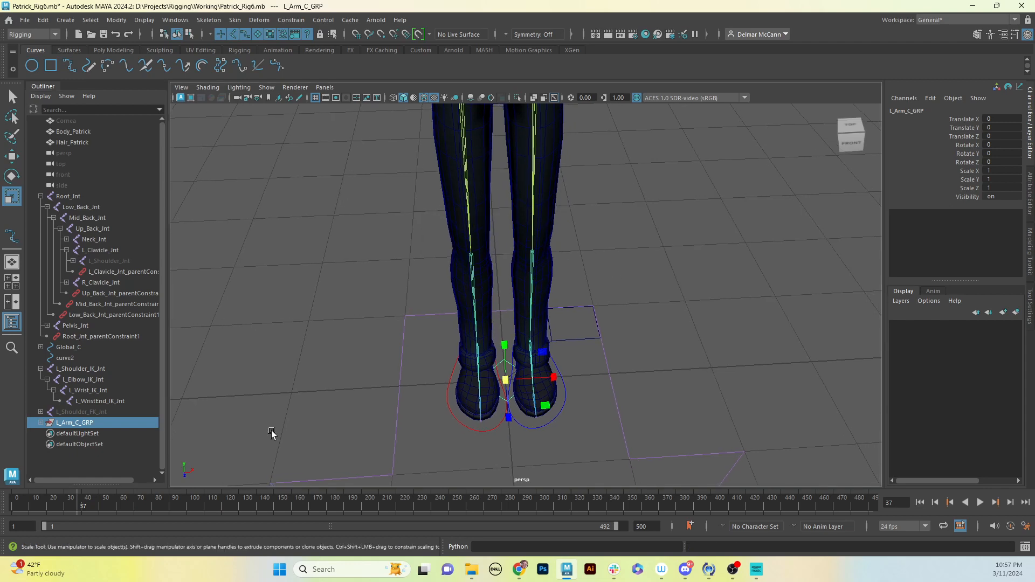
middle_click_drag(570, 305, 504, 408, "alt")
right_click_drag(635, 327, 617, 241, "alt")
middle_click_drag(618, 242, 536, 362, "alt")
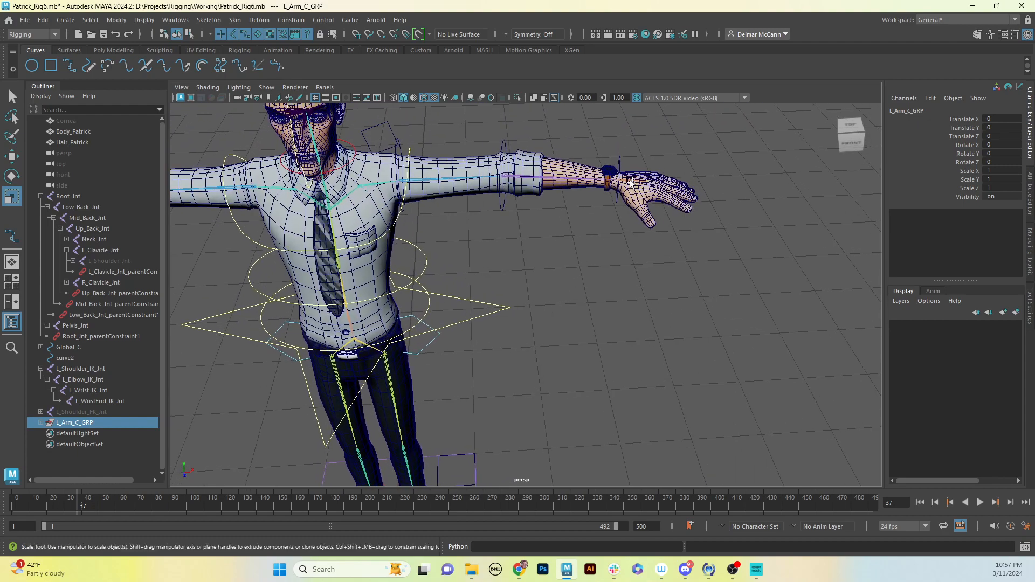
left_click(629, 182)
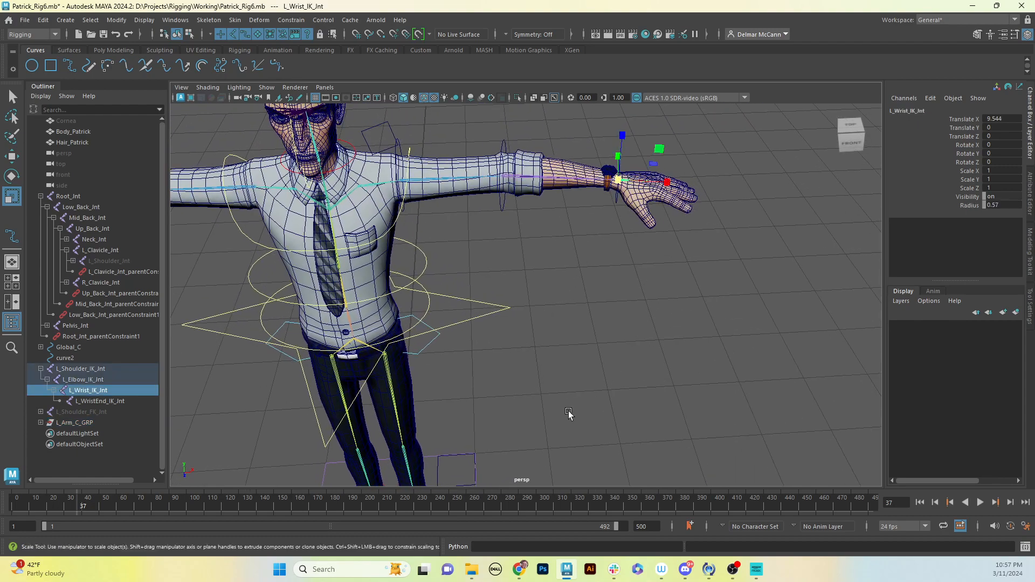
middle_click_drag(570, 415, 626, 225, "alt")
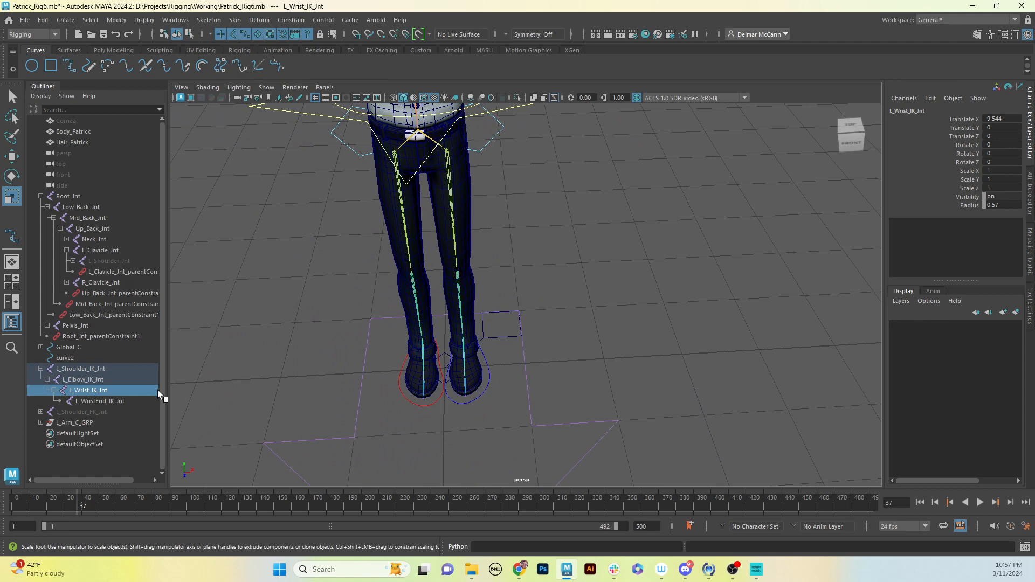
left_click(89, 422, "ctrl")
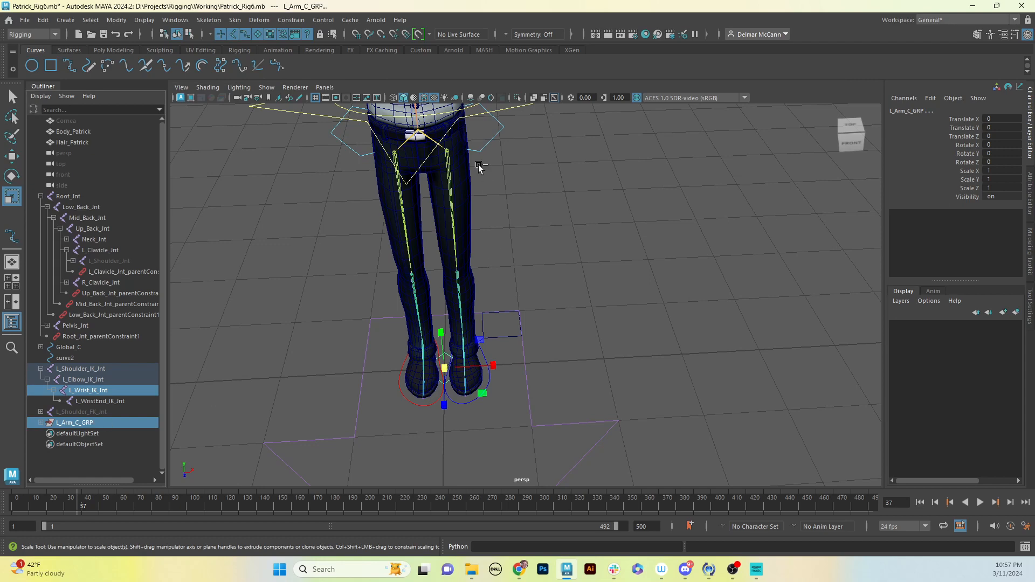
left_click(240, 50)
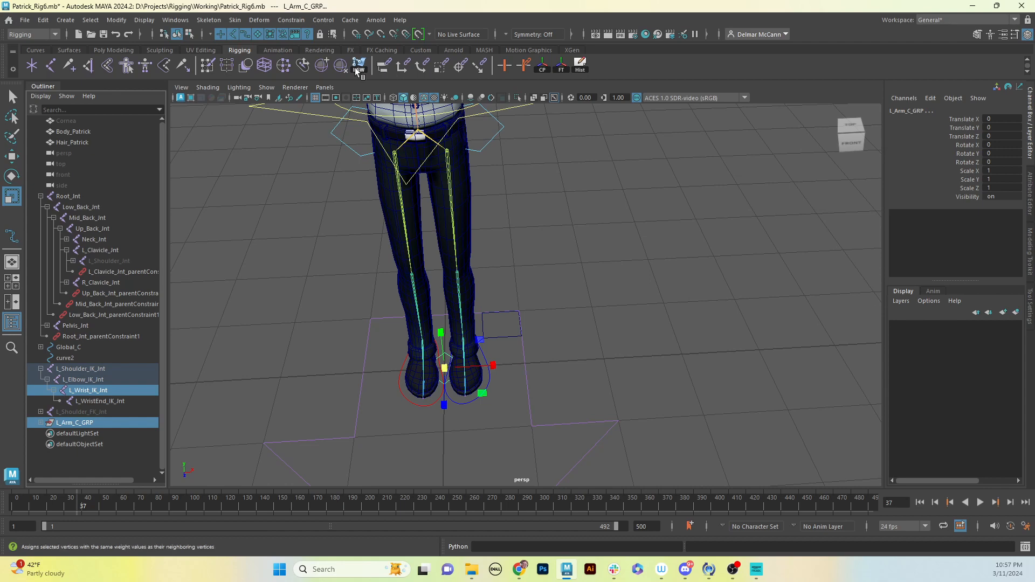
left_click(384, 67)
middle_click_drag(609, 203, 559, 307, "alt")
left_click_drag(559, 307, 461, 308, "alt")
right_click_drag(461, 308, 553, 261, "alt")
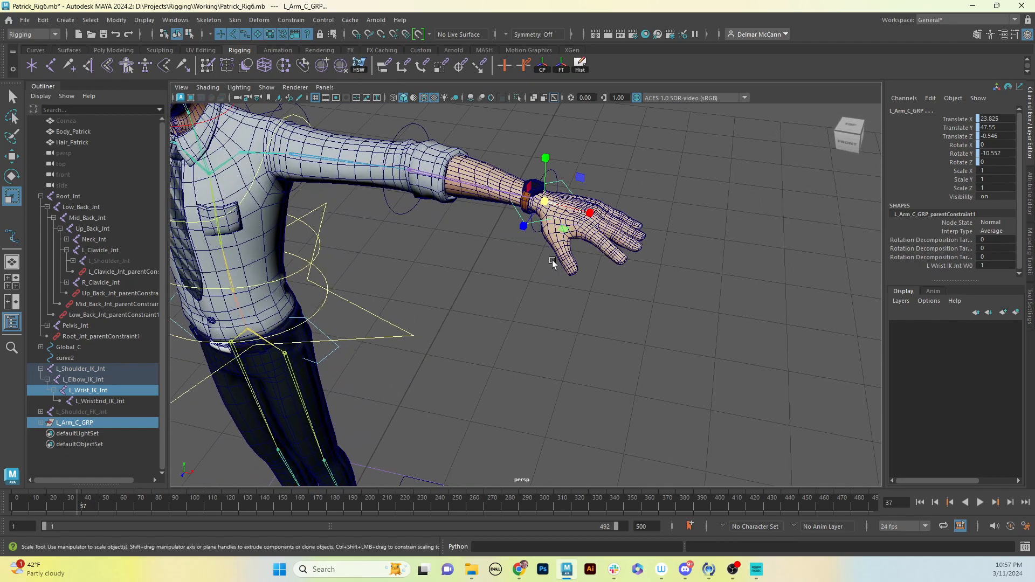
Step: Delete the parent constraint under L_Arm_C_GRP
middle_click_drag(508, 258, 515, 278, "alt")
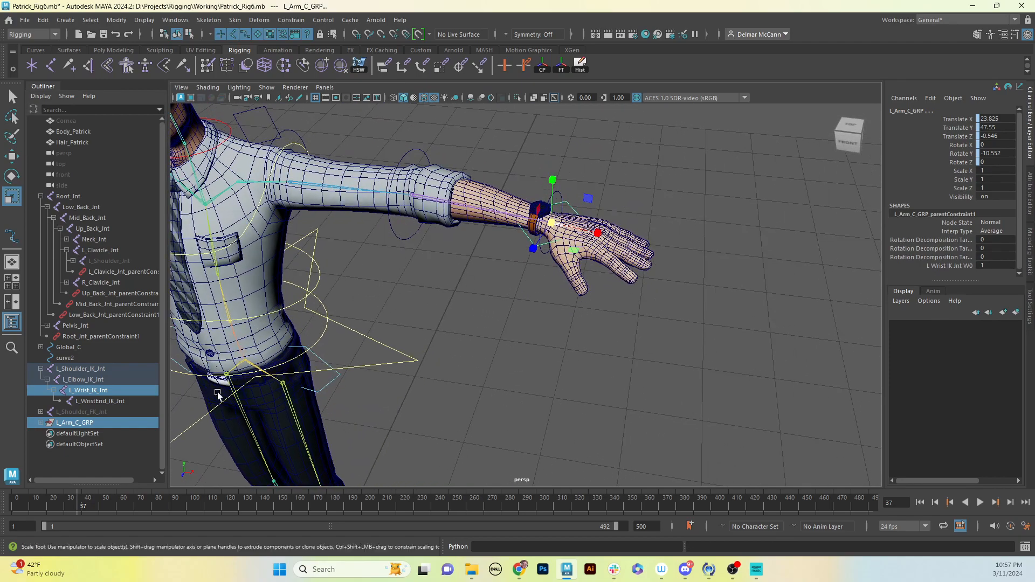
left_click(42, 423)
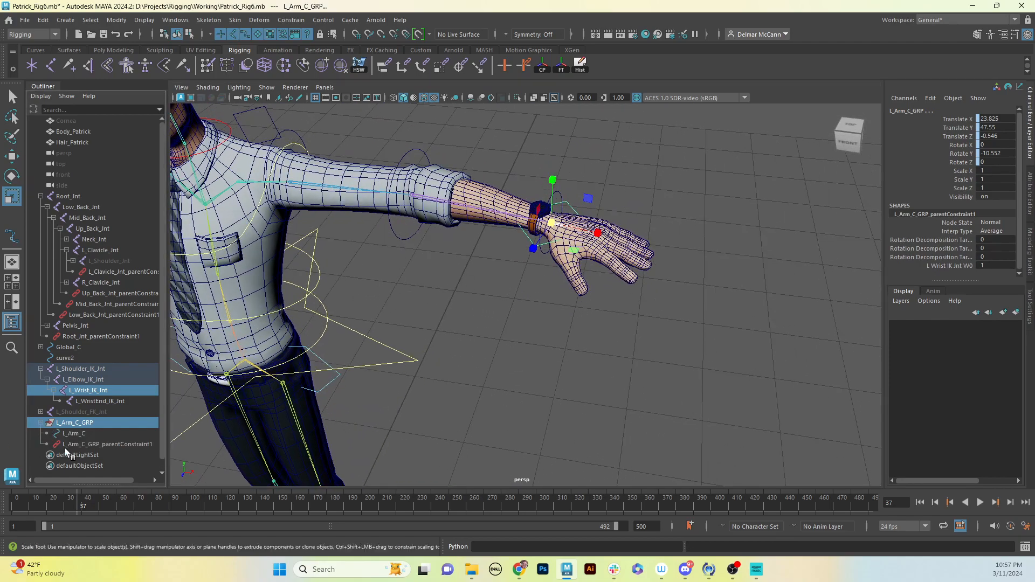
left_click(107, 445)
key("Delete")
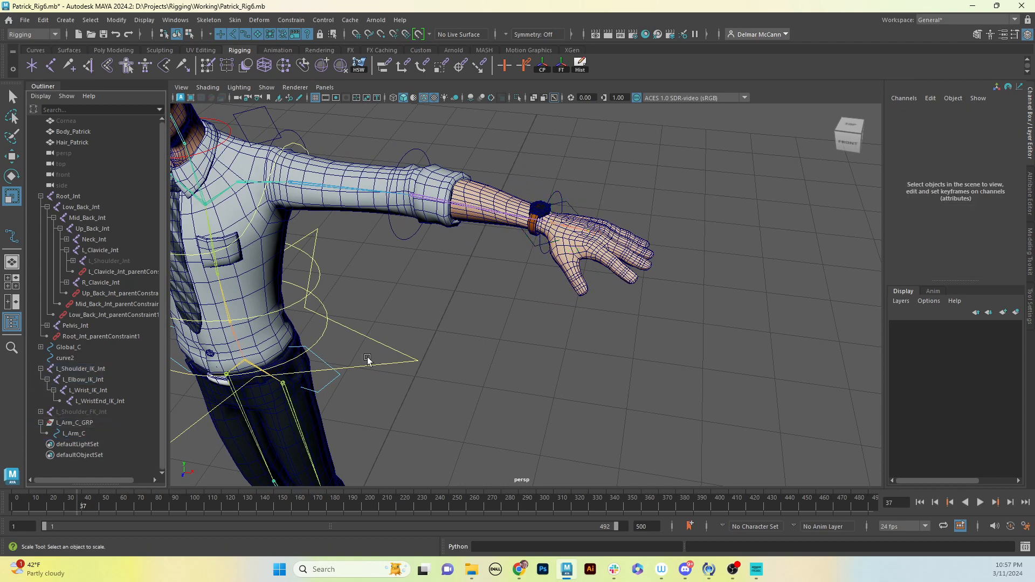
Step: Rotate and scale the control vertices of the L_Arm_C curve so the diamond stands upright around the left wrist
left_click(530, 241)
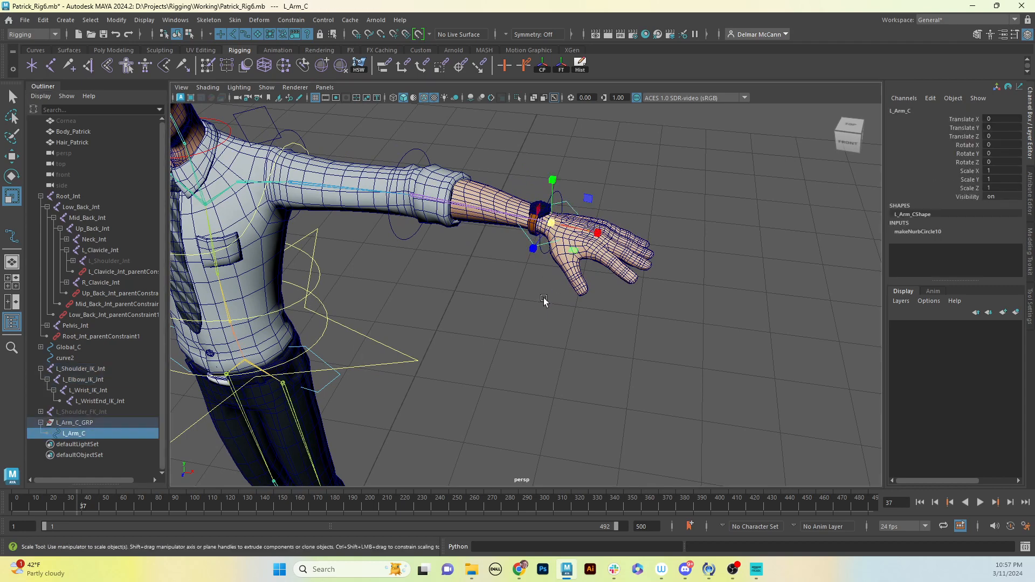
left_click_drag(543, 301, 545, 309, "alt")
key("F8")
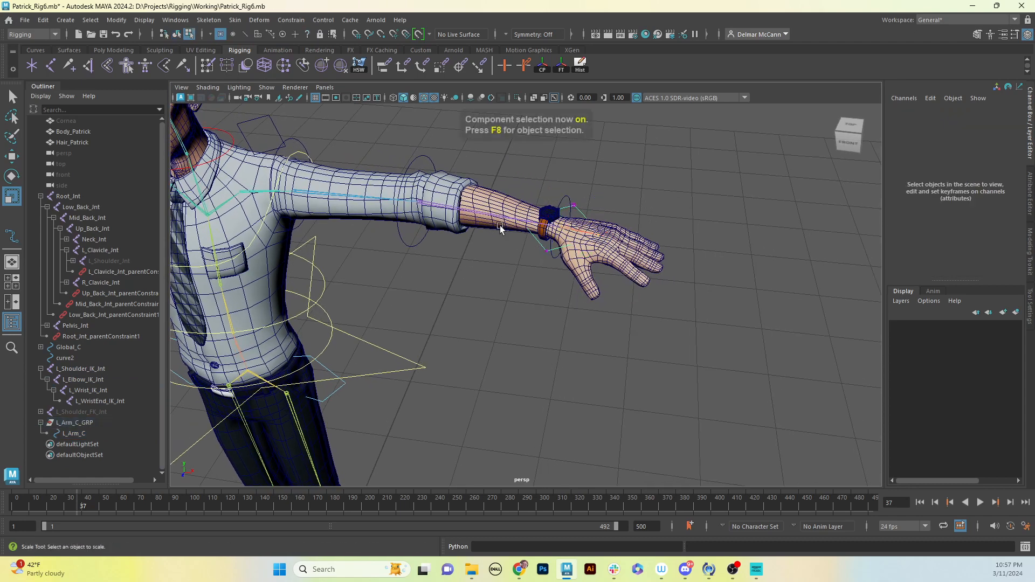
left_click_drag(460, 165, 627, 302)
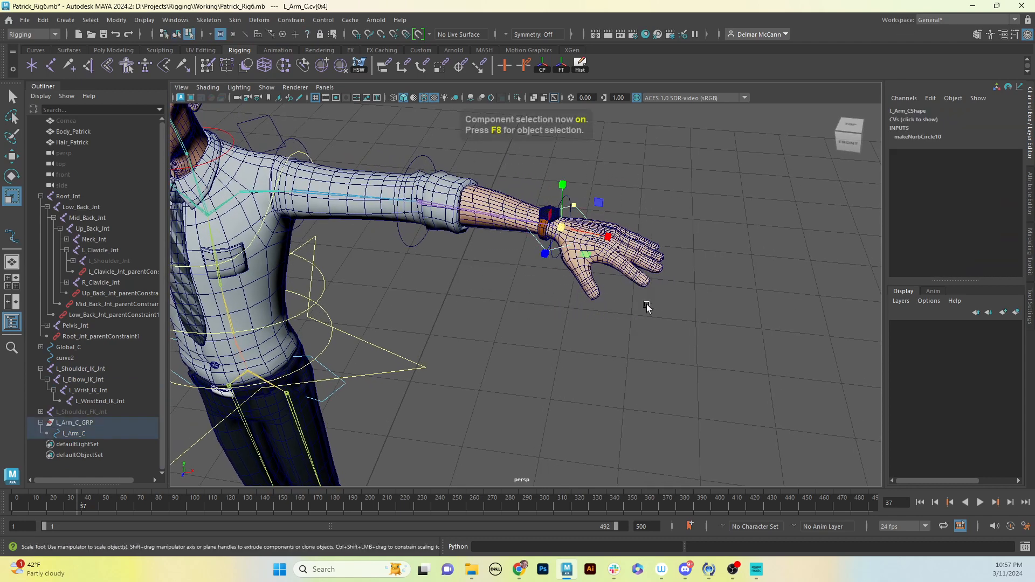
key("e")
left_click_drag(606, 246, 526, 278)
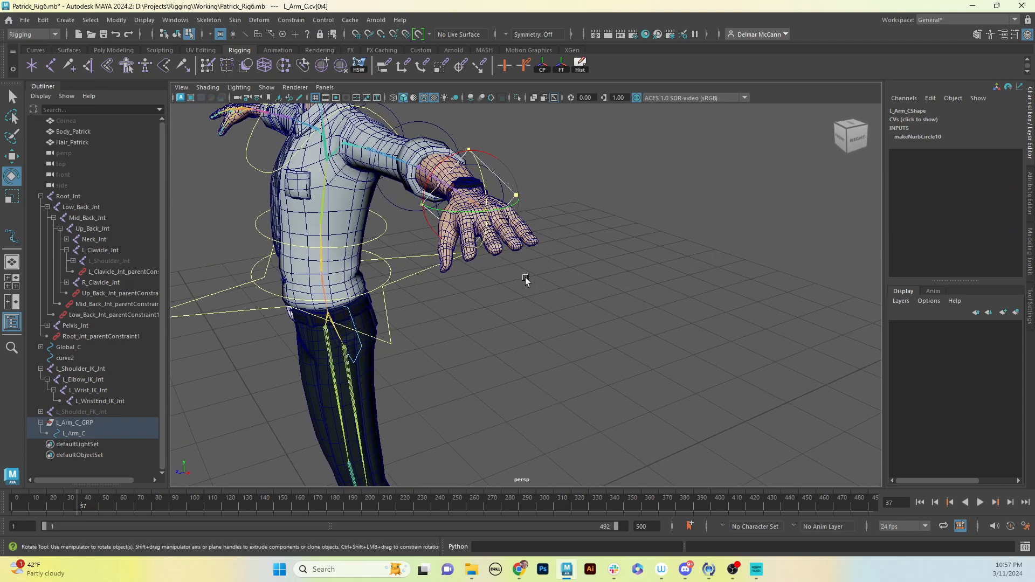
key("r")
left_click_drag(470, 200, 621, 283)
key("F8")
left_click(89, 423)
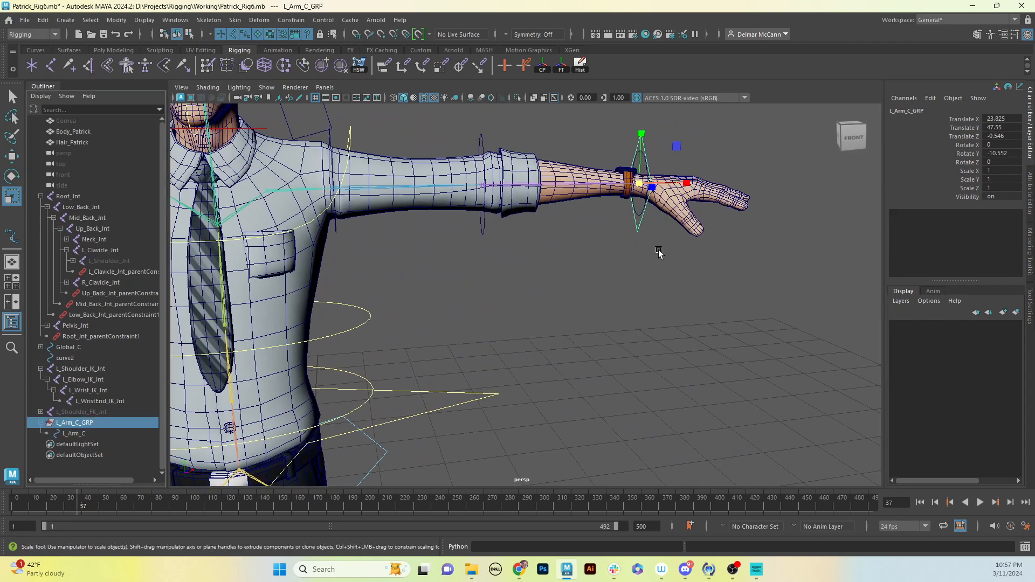
left_click_drag(673, 257, 664, 275, "alt")
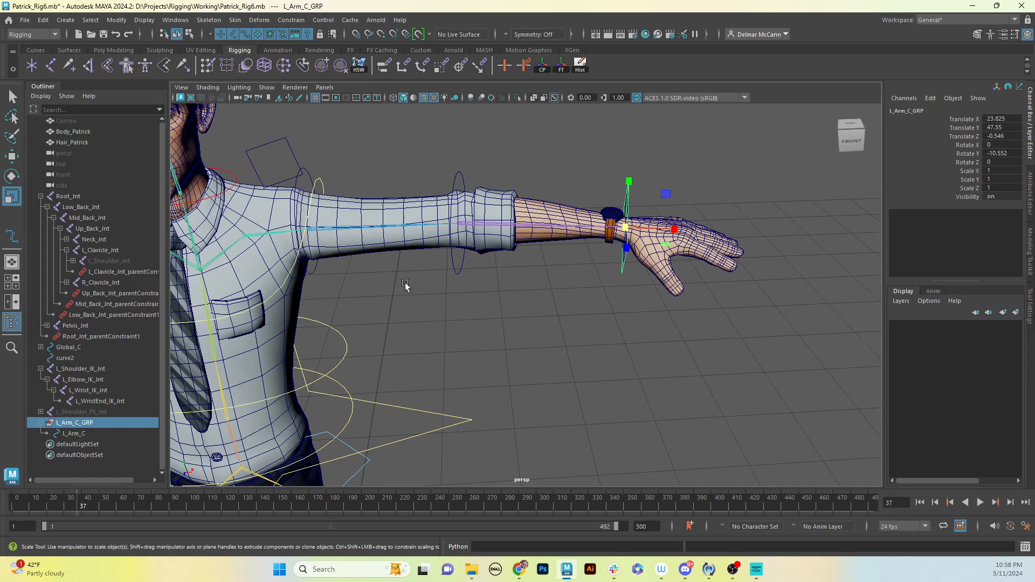
middle_click_drag(405, 286, 503, 294, "alt")
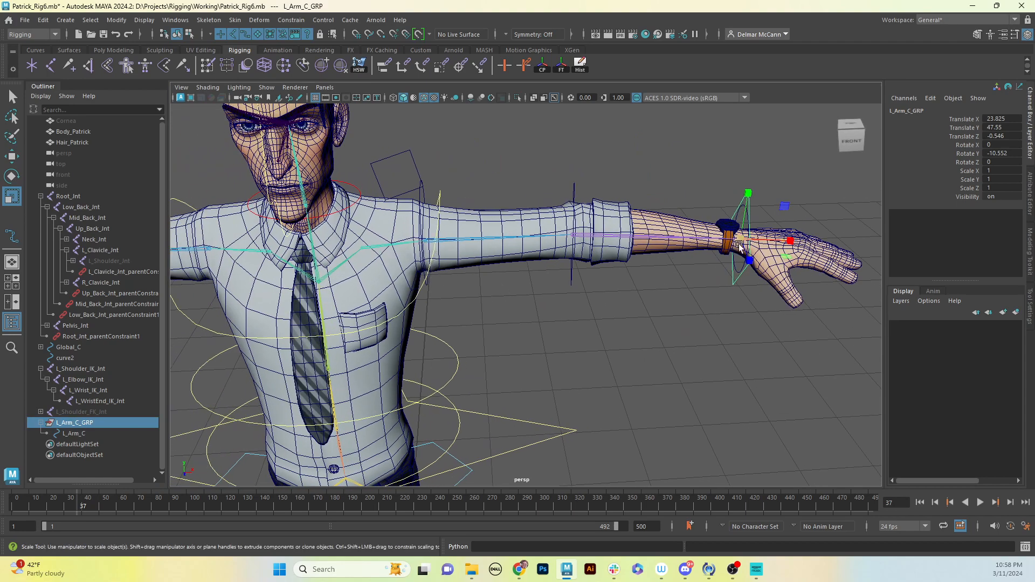
left_click(693, 311)
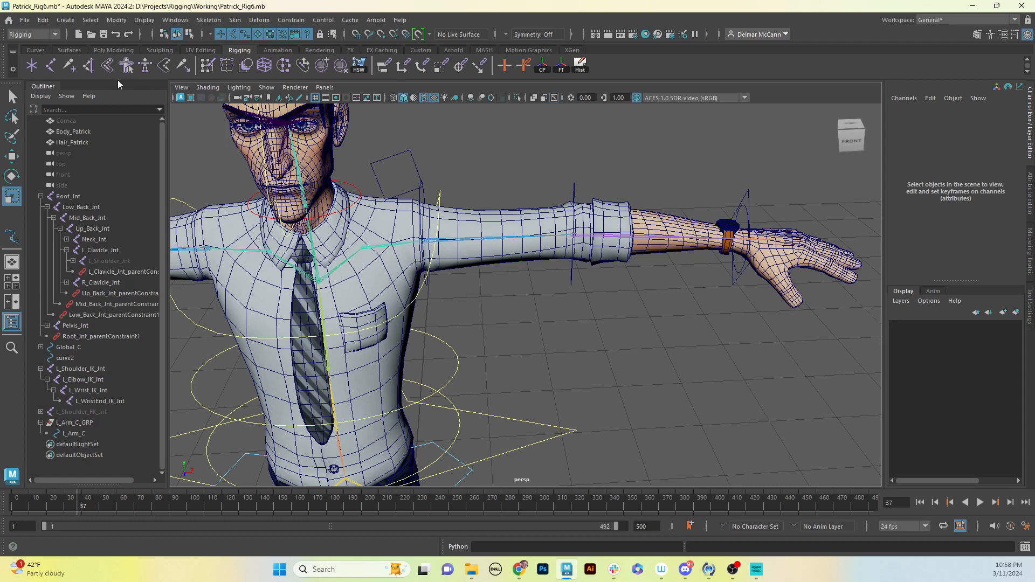
left_click(88, 65)
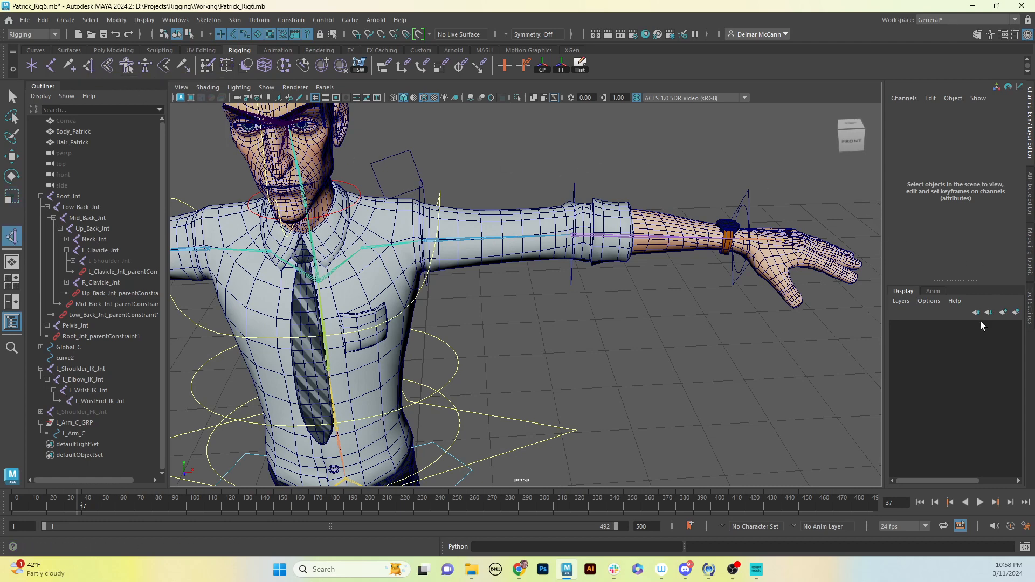
left_click(1031, 317)
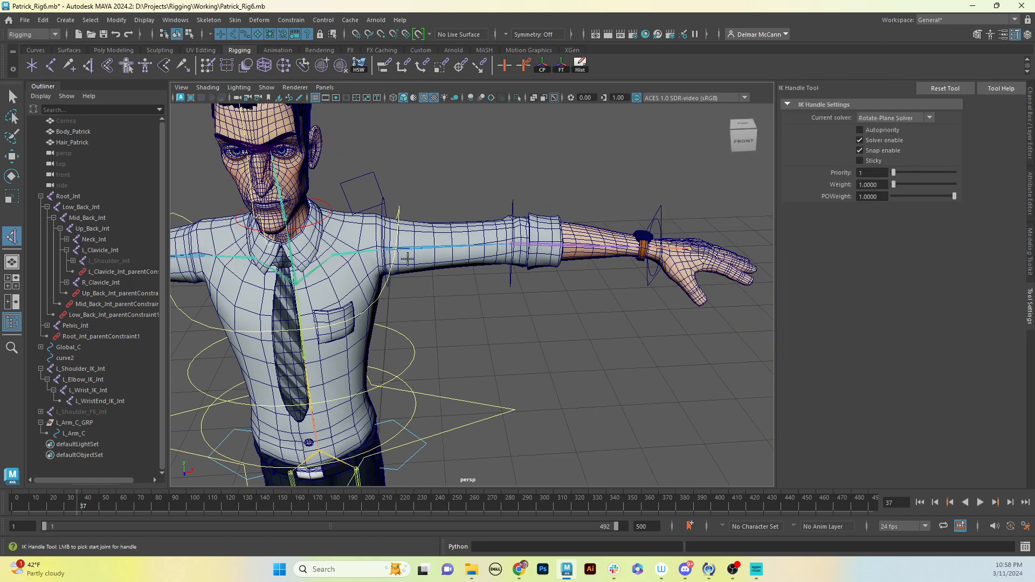
right_click_drag(378, 303, 561, 291, "alt")
middle_click_drag(371, 242, 531, 327, "alt")
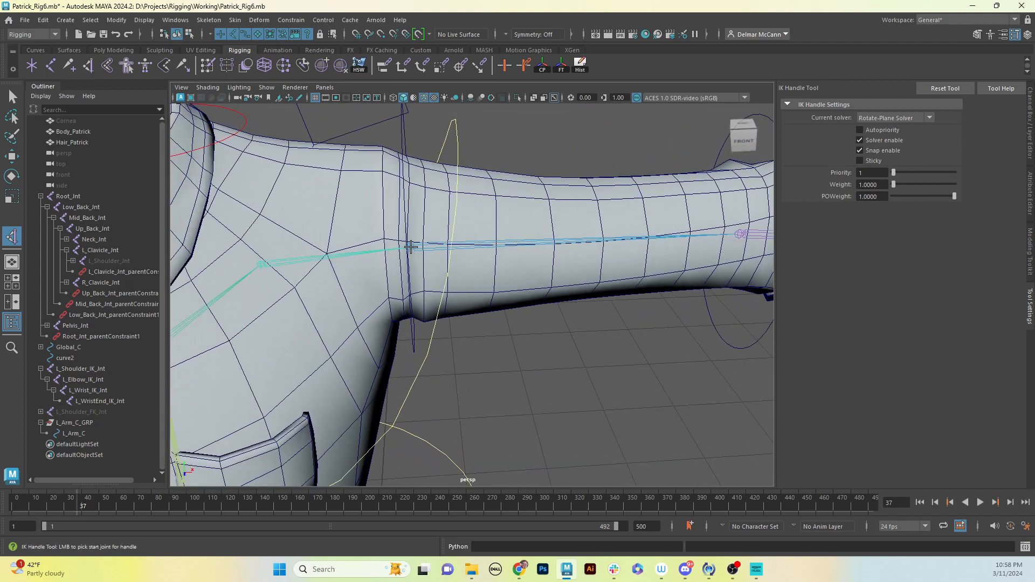
middle_click_drag(492, 287, 465, 289, "alt")
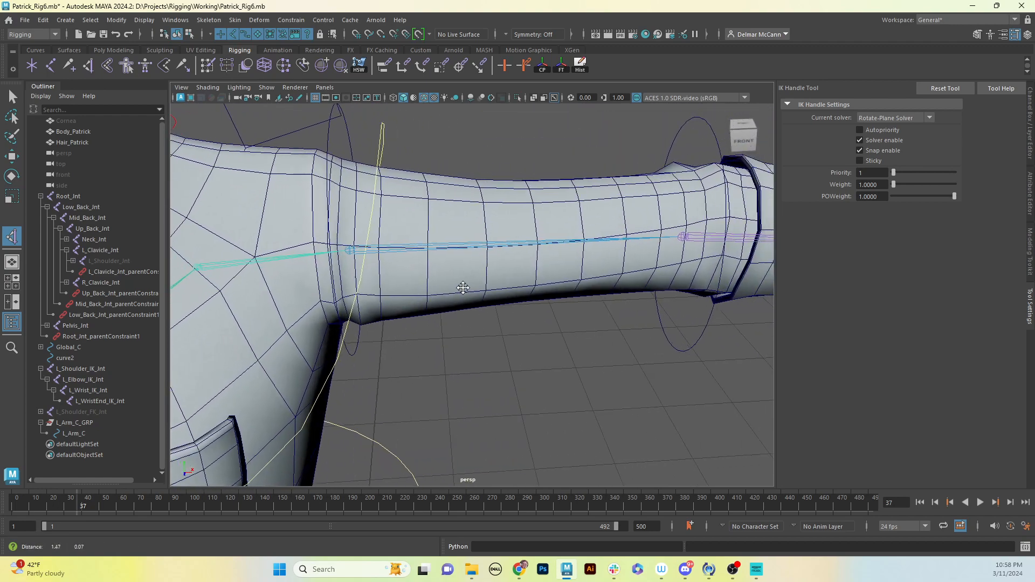
middle_click_drag(590, 287, 318, 284, "alt")
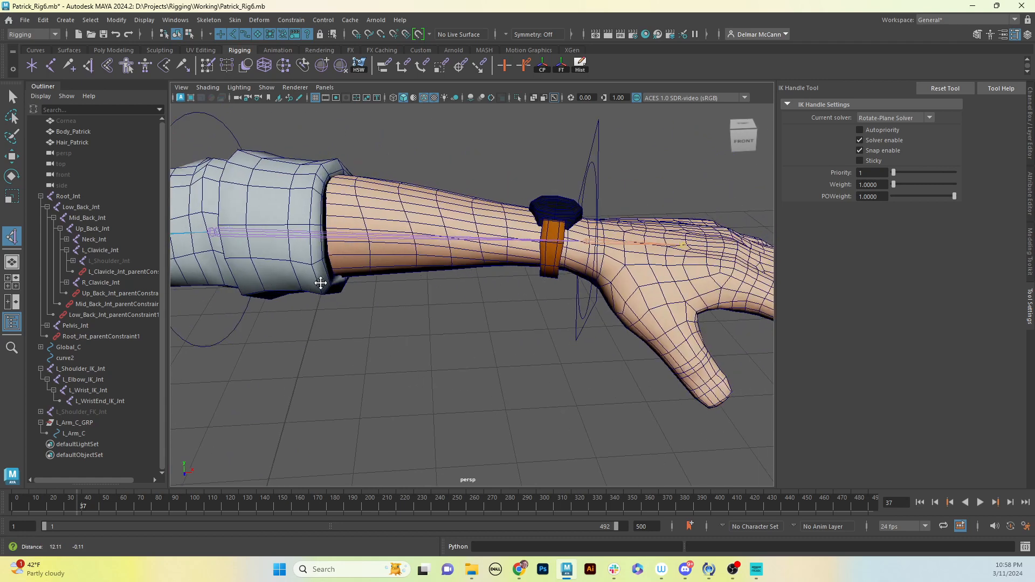
left_click(587, 241)
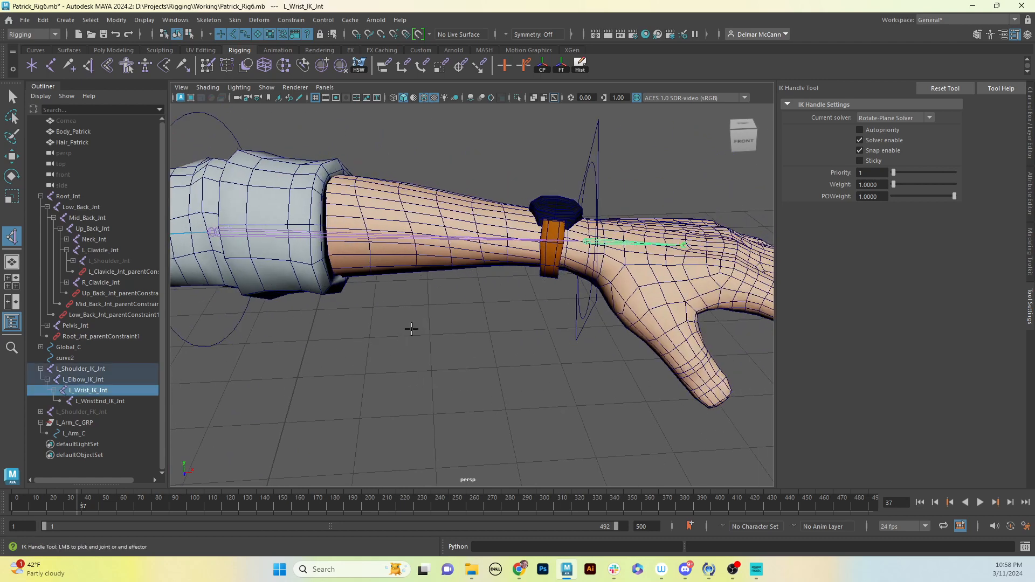
middle_click_drag(412, 329, 579, 318, "alt")
middle_click_drag(361, 332, 442, 330, "alt")
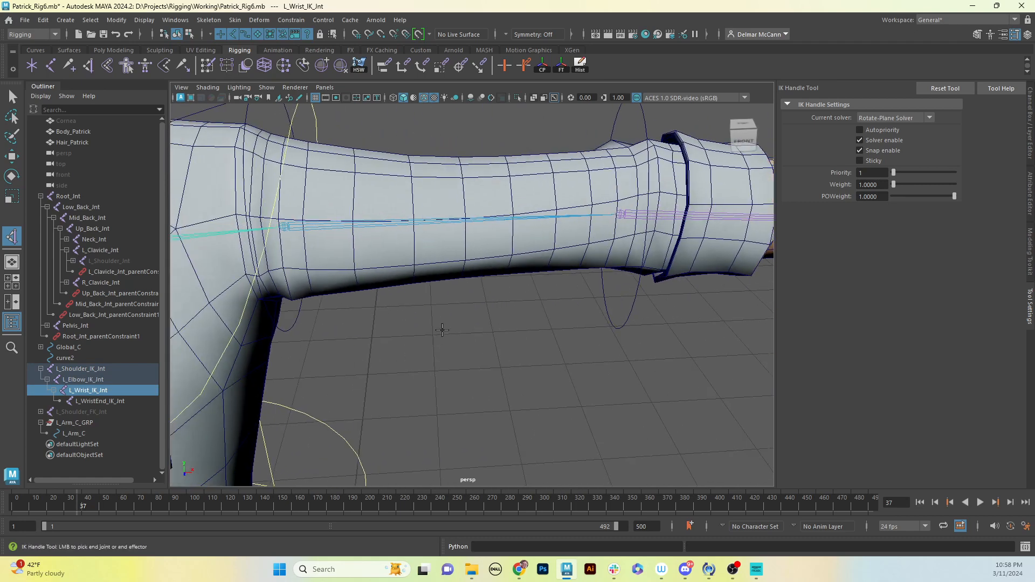
key("q")
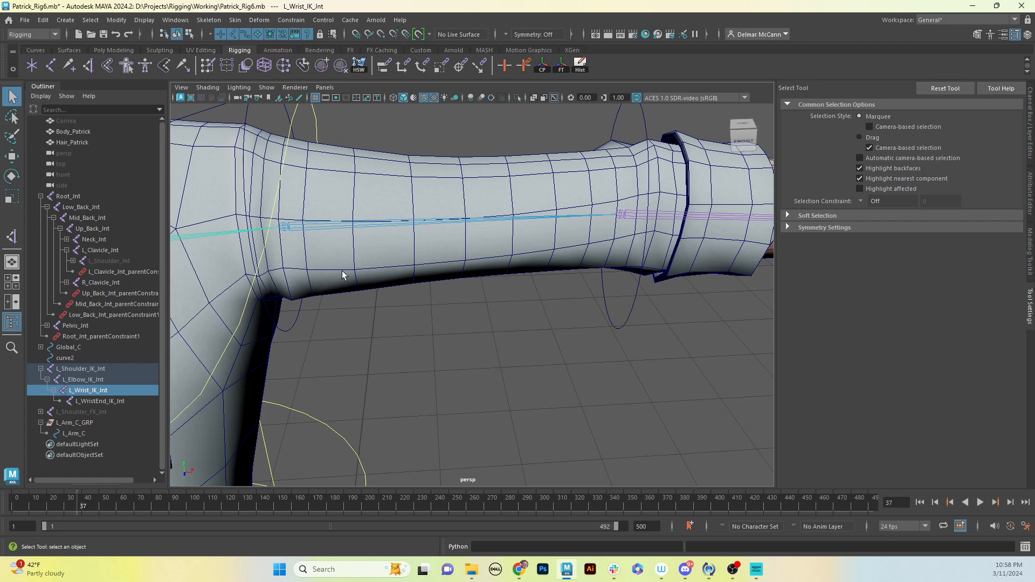
key("Delete")
key("ctrl+z")
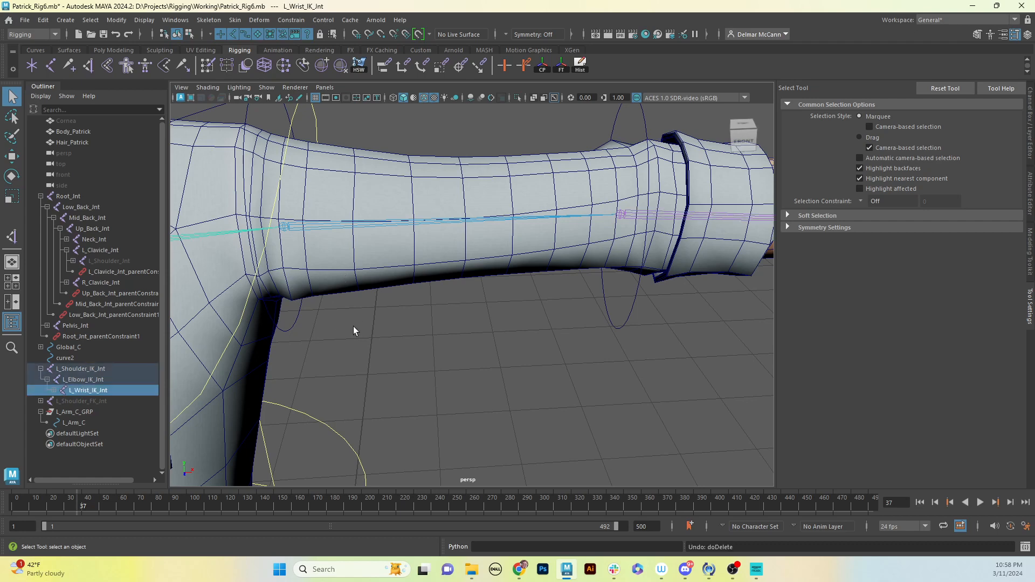
Step: Create a Rotate-Plane IK handle from L_Shoulder_IK_Jnt to L_Wrist_IK_Jnt and rename it Lik_Arm
left_click(98, 368)
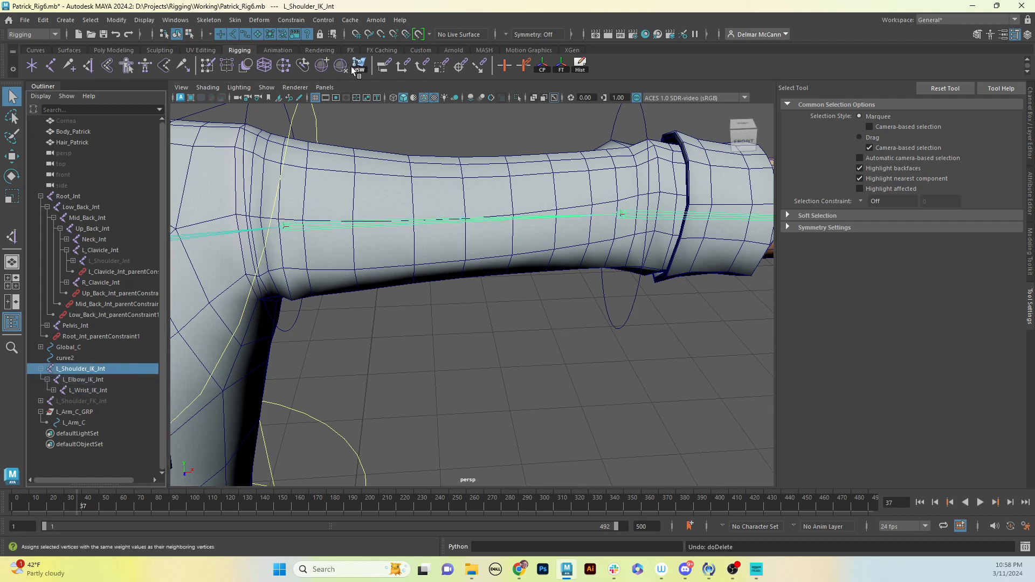
left_click(88, 67)
left_click(285, 226)
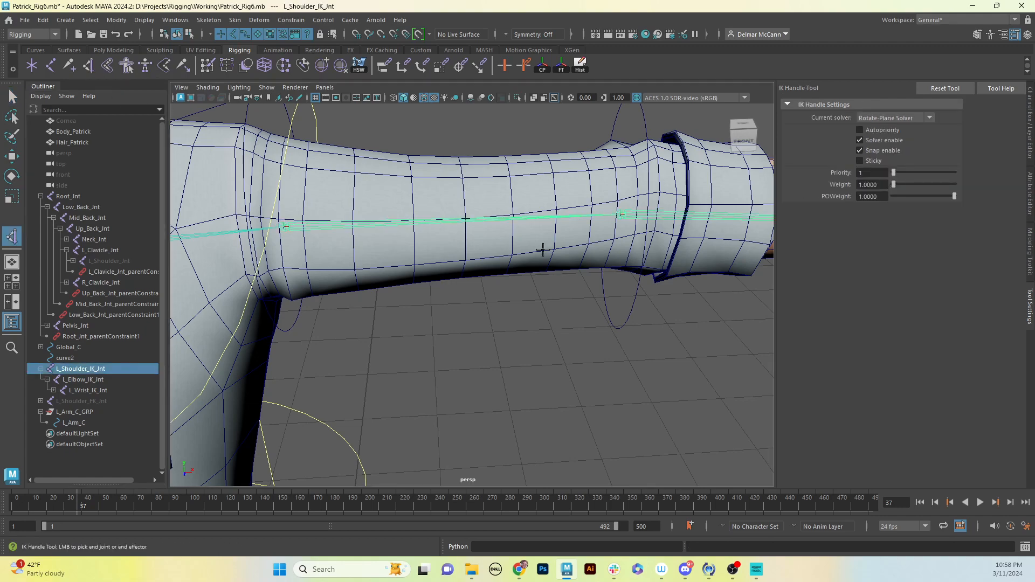
middle_click_drag(543, 250, 171, 259, "alt")
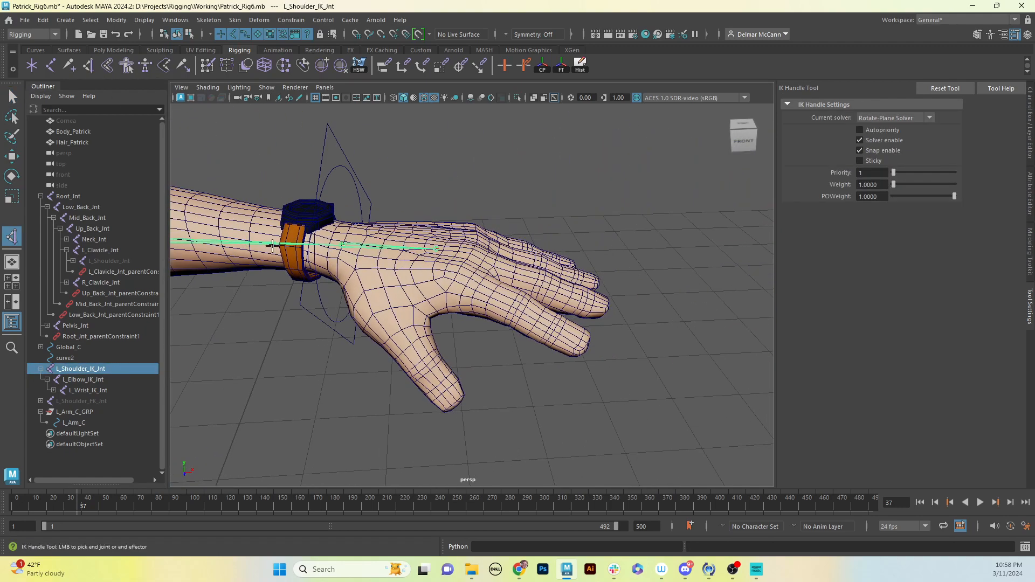
left_click(341, 245)
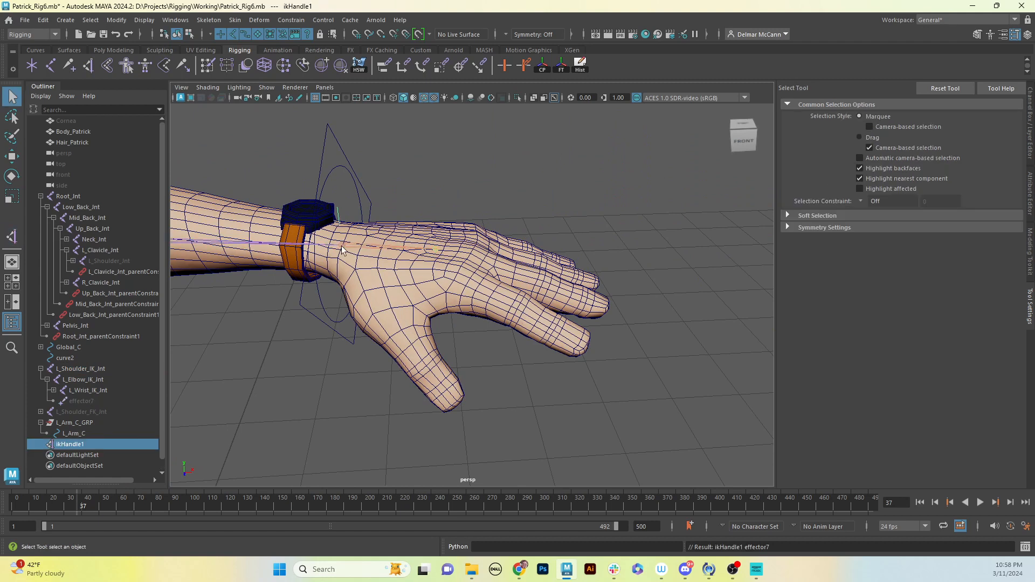
double_click(86, 445)
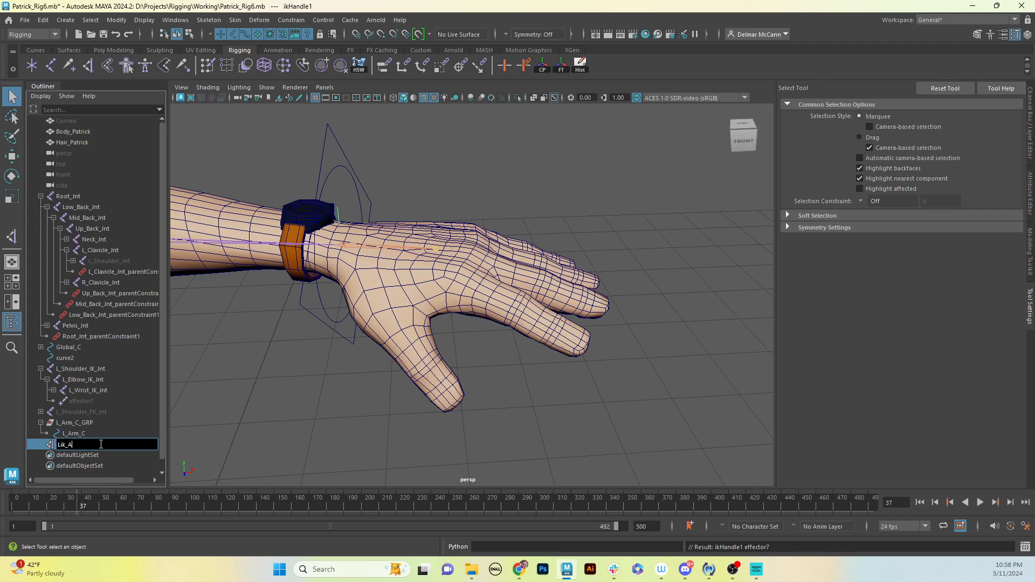
key("Return")
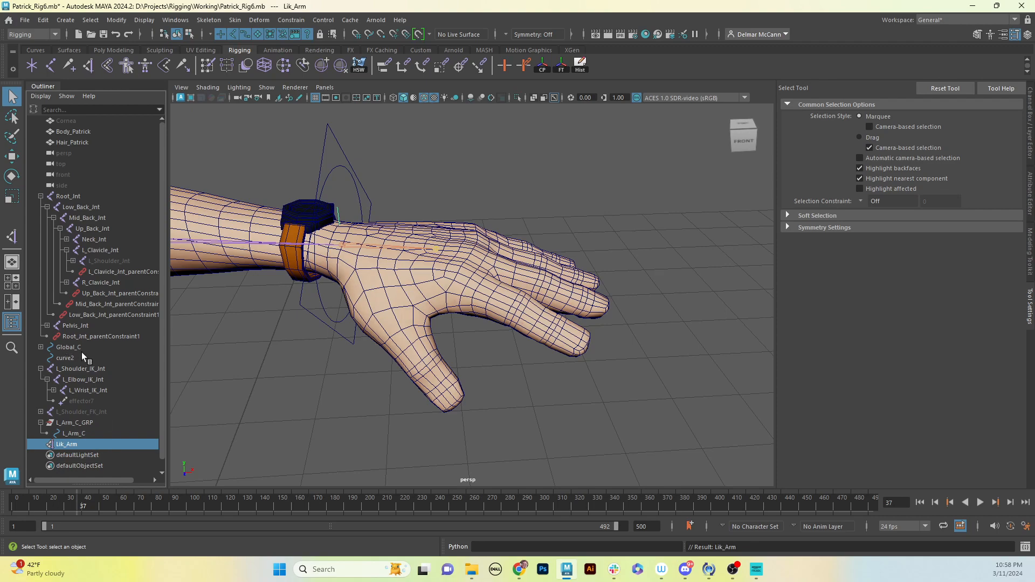
Step: Create a Rotate-Plane IK handle from L_Wrist_IK_Jnt to L_WristEnd_IK_Jnt and rename it Lik_Wrist
left_click_drag(277, 410, 423, 351, "alt")
right_click_drag(423, 351, 494, 345, "alt")
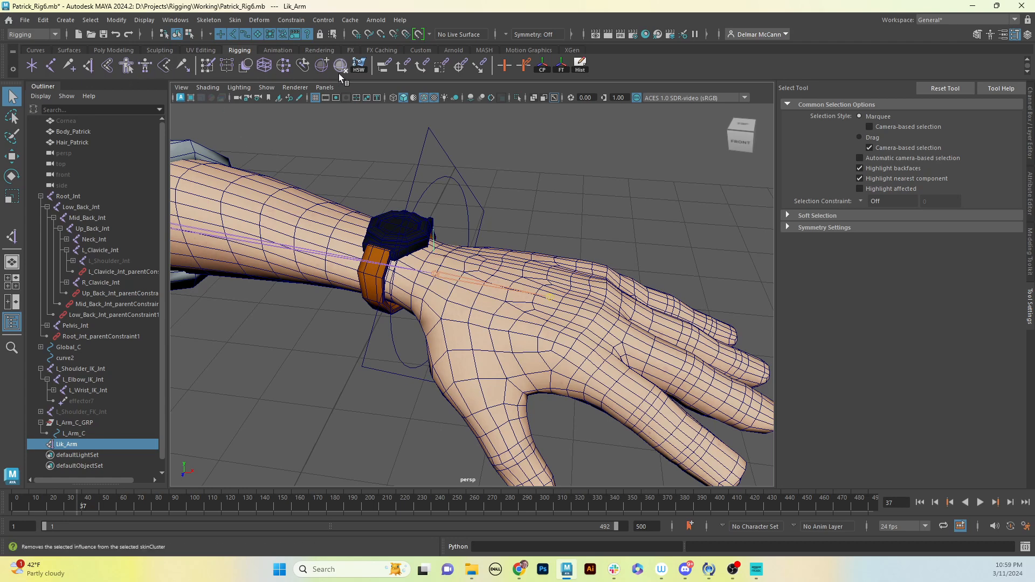
left_click(86, 68)
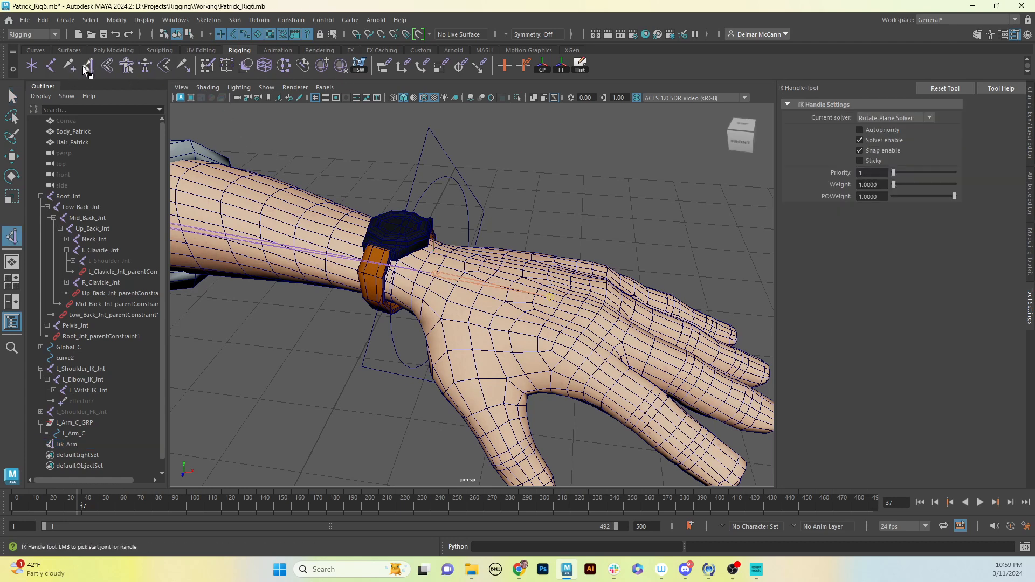
left_click(437, 274)
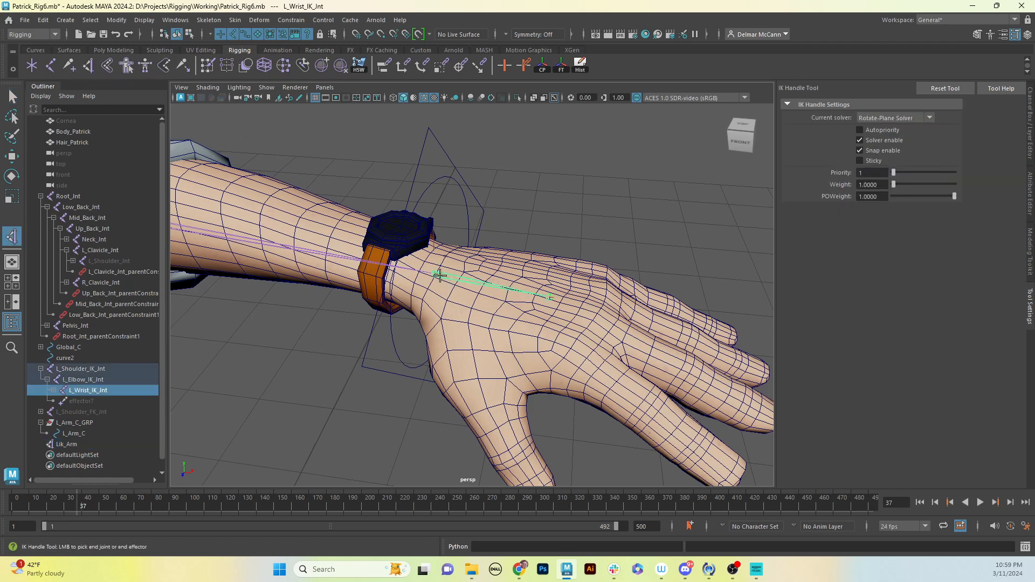
left_click(550, 297)
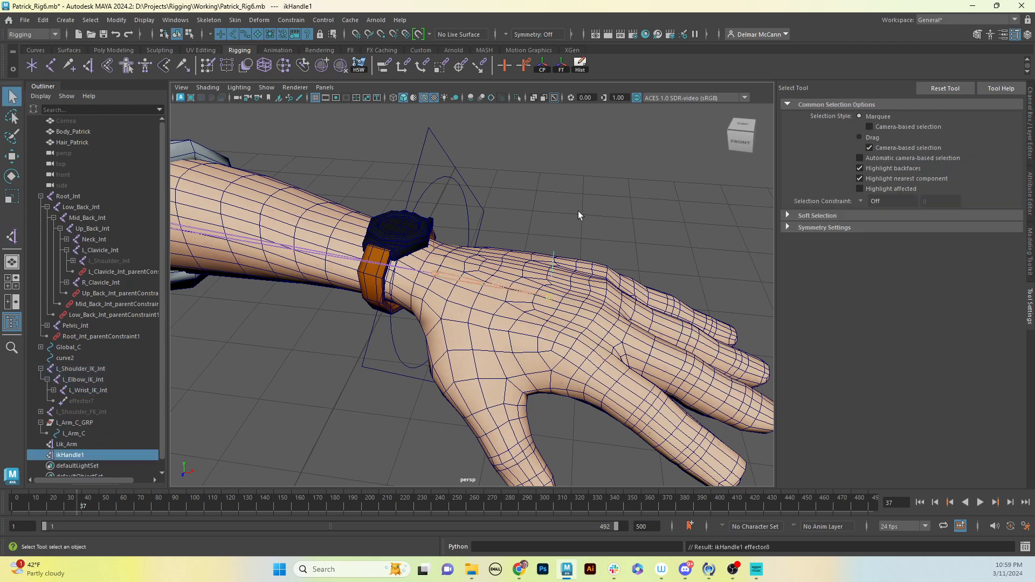
double_click(86, 455)
type("Lik_Wrist")
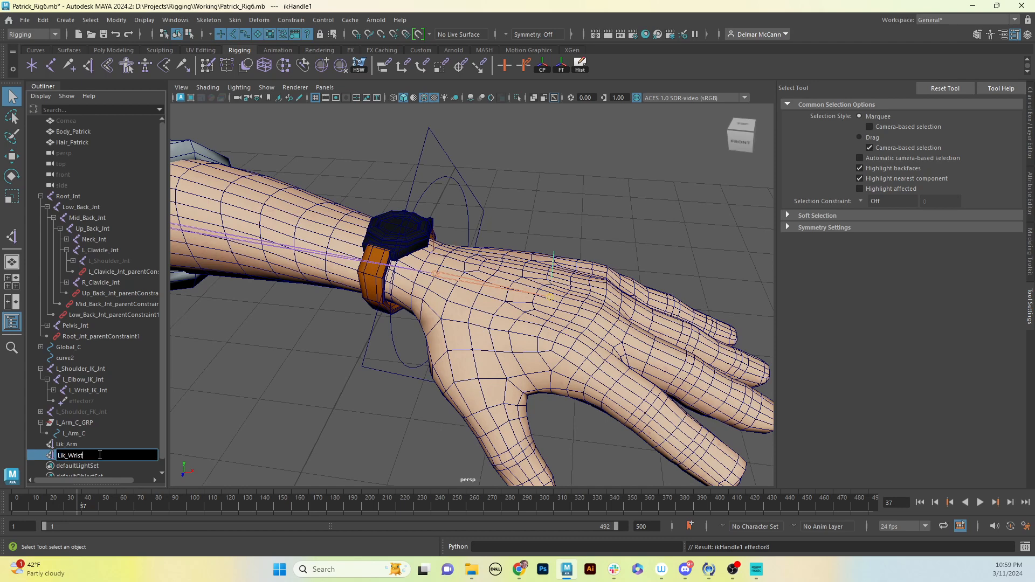
key("Return")
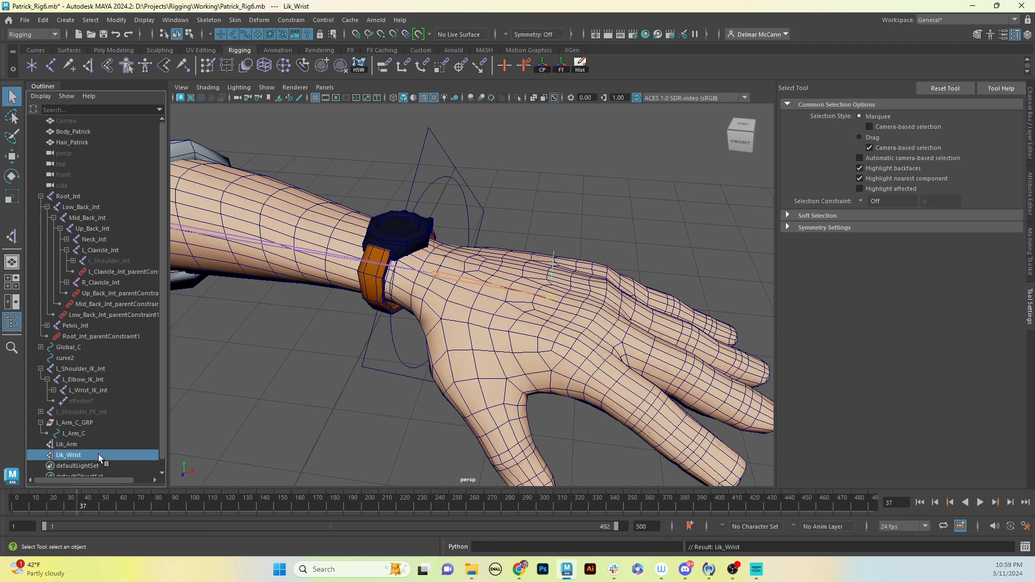
Step: Parent the Lik_Arm and Lik_Wrist IK handles under the L_Arm_C control
middle_click_drag(436, 238, 476, 224, "alt")
right_click_drag(515, 229, 386, 268, "alt")
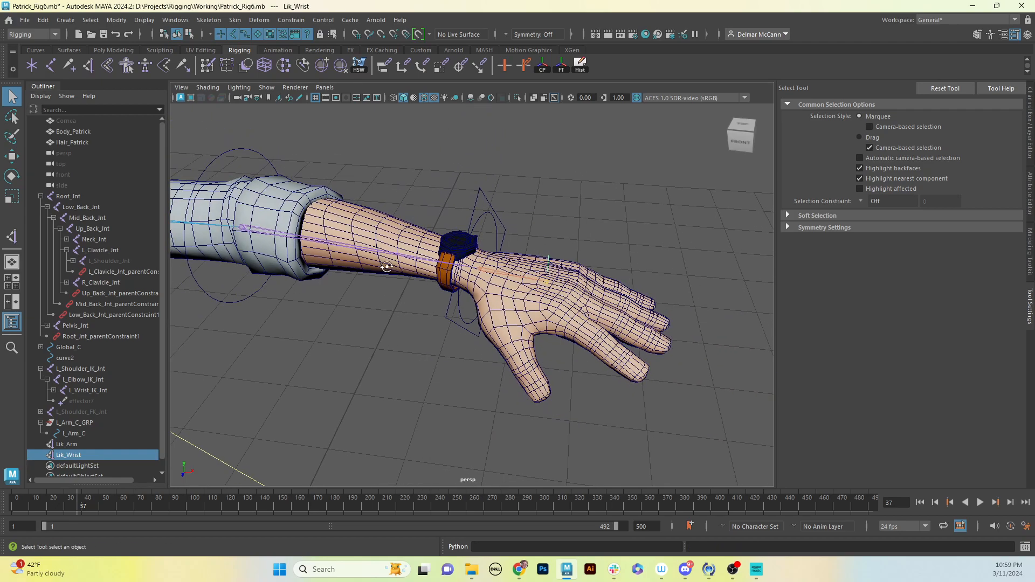
left_click_drag(386, 268, 520, 240, "alt")
right_click_drag(520, 240, 446, 247, "alt")
mouse_move(446, 247)
left_mouse_down("alt")
mouse_move(483, 244)
mouse_move(434, 248)
left_mouse_up("alt")
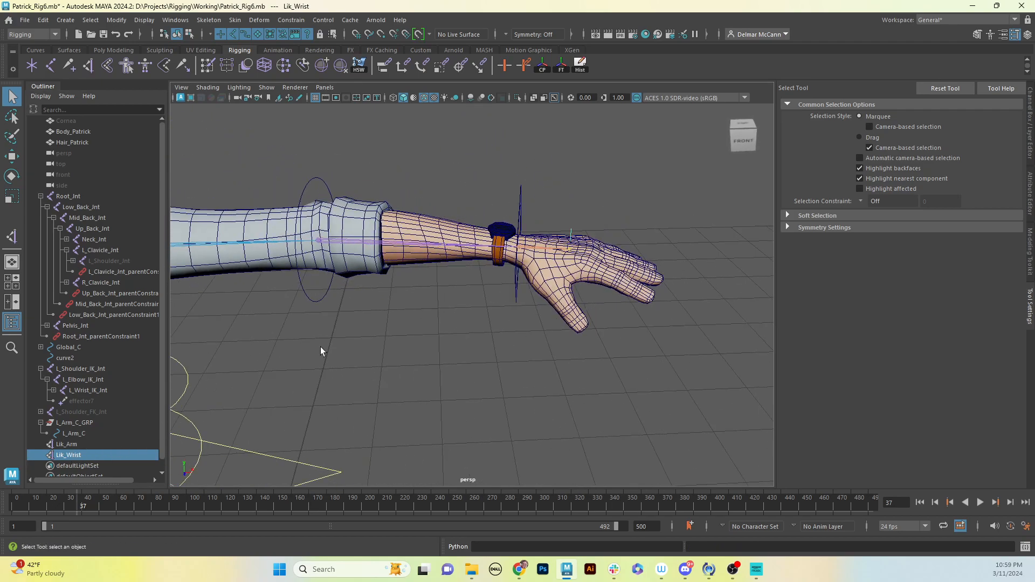
left_click(67, 444, "ctrl")
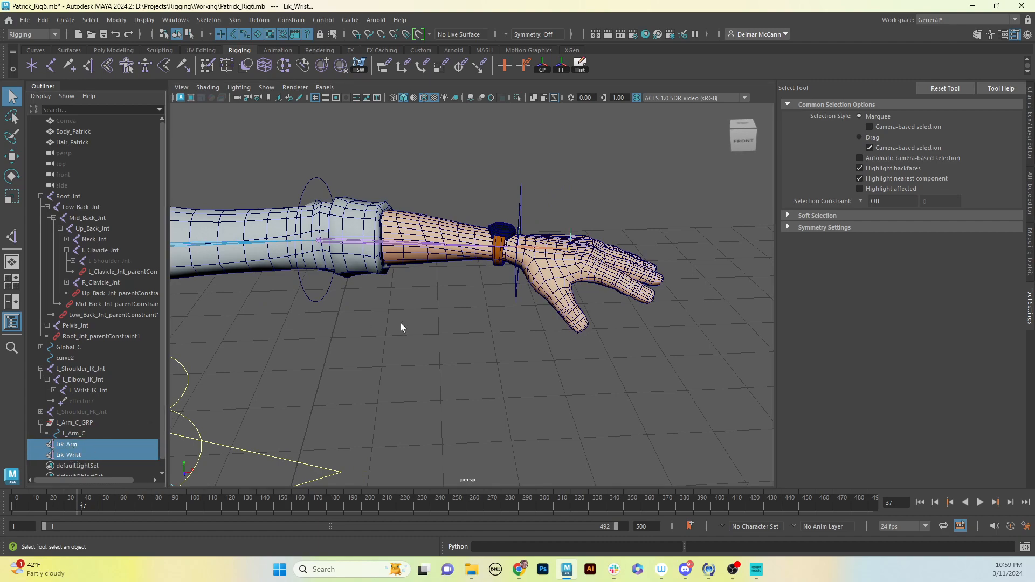
left_click_drag(498, 309, 484, 287, "alt")
right_click_drag(483, 286, 577, 228, "alt")
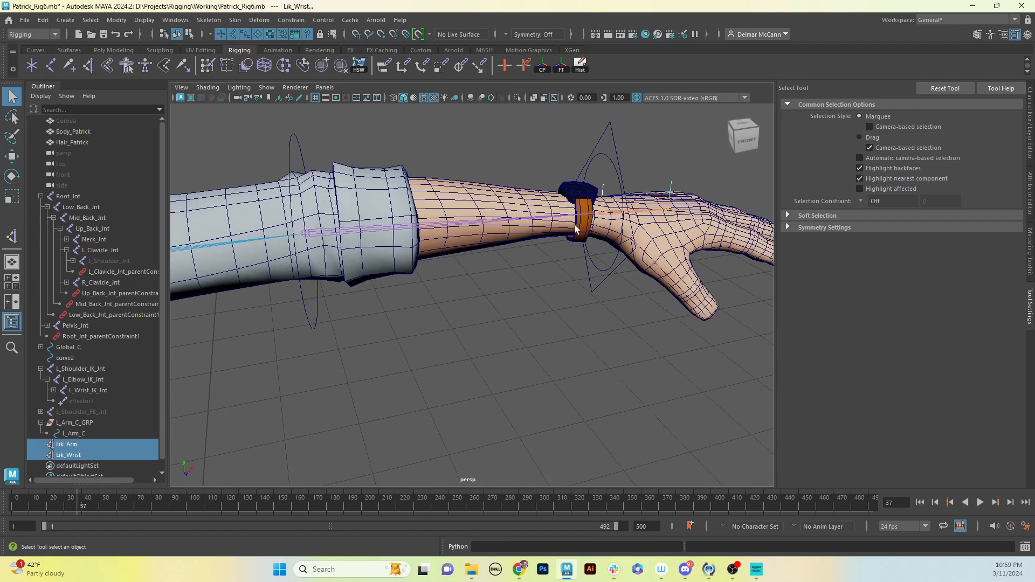
middle_click_drag(577, 229, 557, 250, "alt")
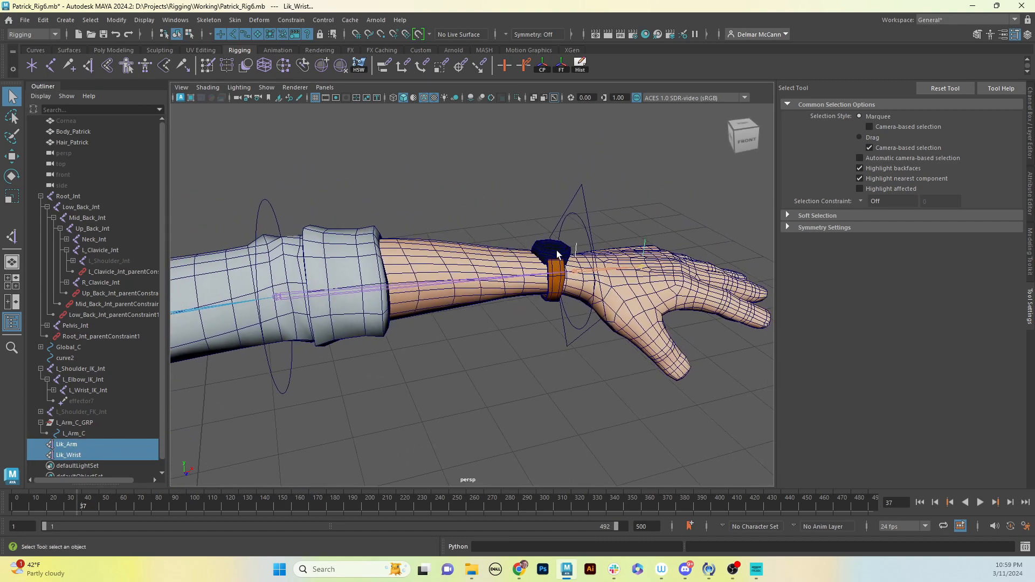
left_click(585, 205, "shift")
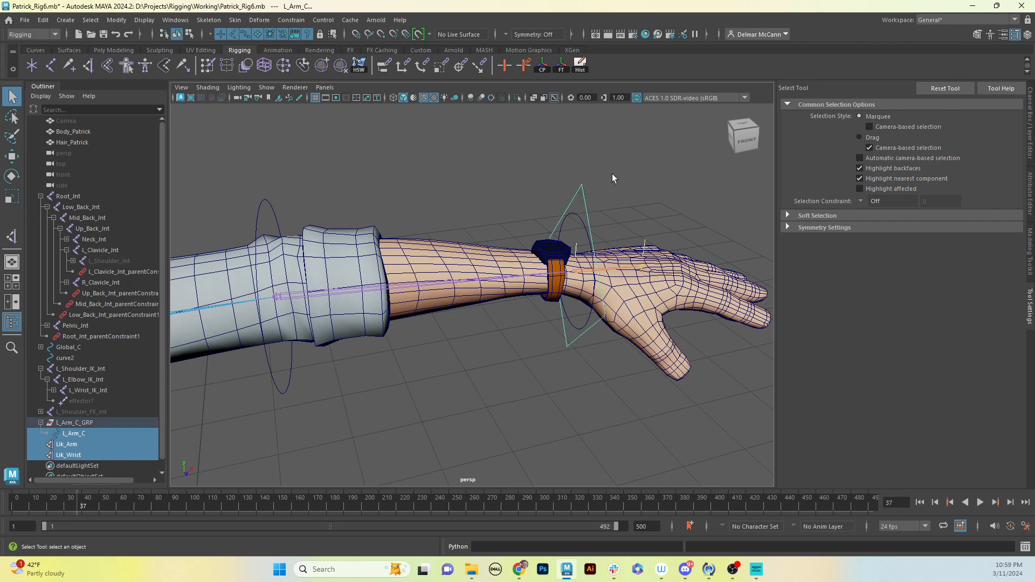
key("p")
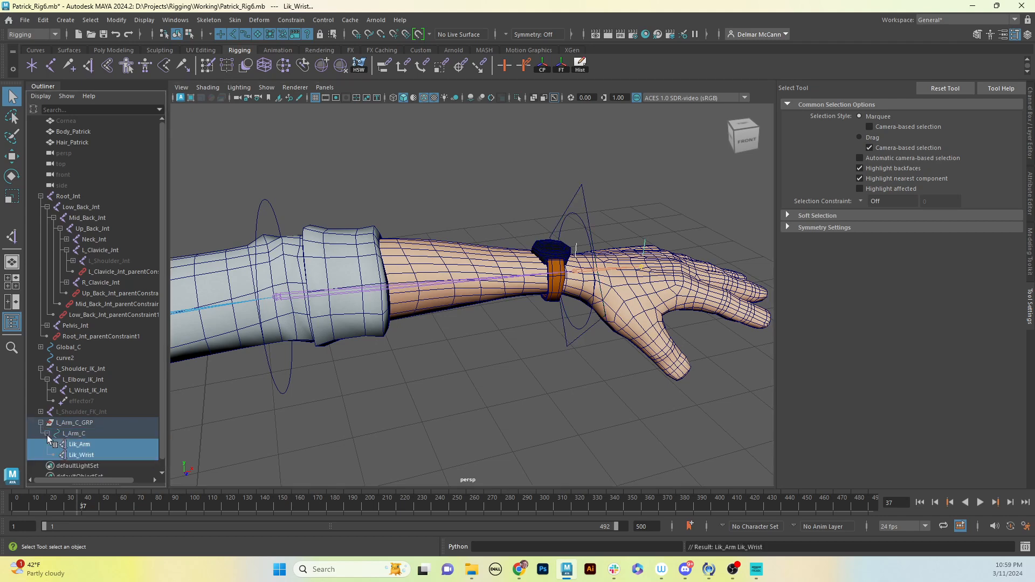
Step: Try moving the L_Arm_C control to test the left arm's IK chain, then undo the test
middle_click_drag(361, 420, 383, 411, "alt")
right_click_drag(382, 411, 347, 382, "alt")
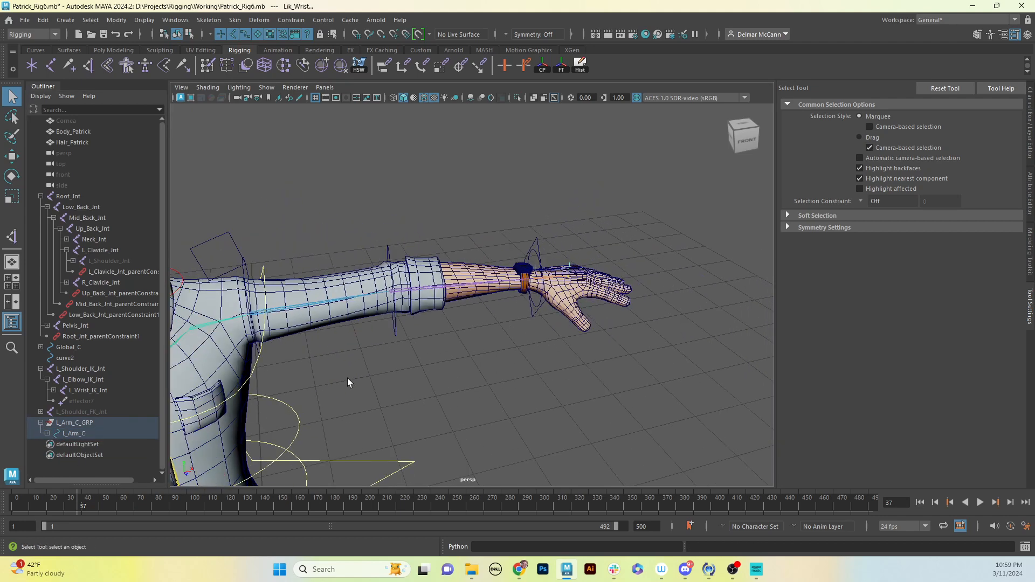
left_click(537, 241)
key("w")
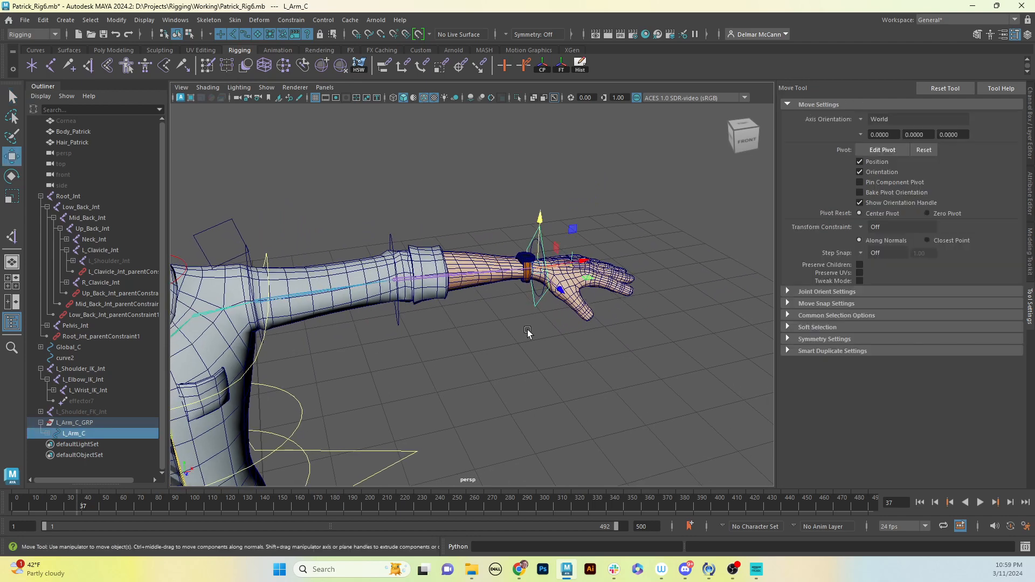
left_click_drag(581, 247, 502, 320, "alt")
key("ctrl+z")
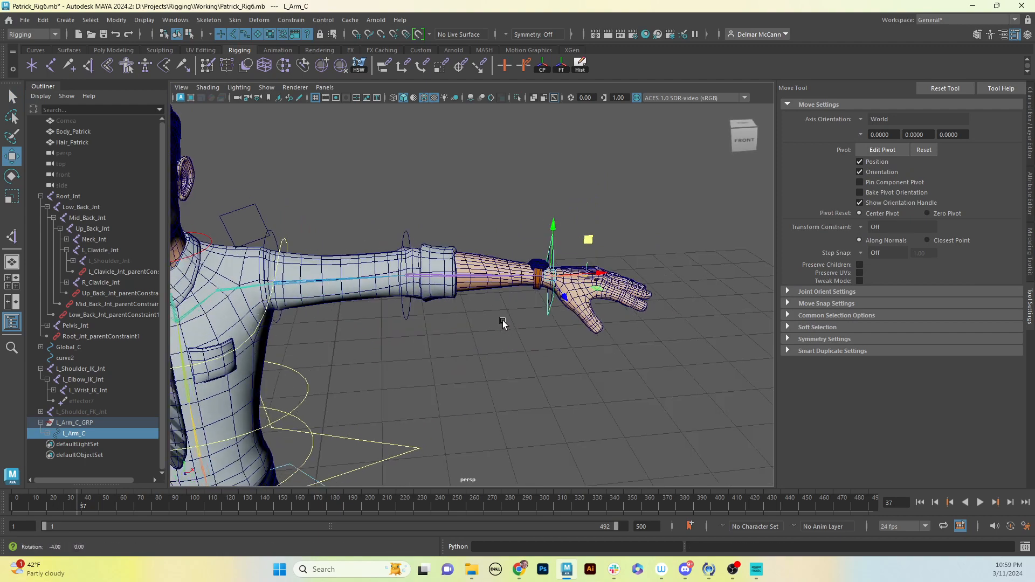
right_click_drag(502, 320, 587, 300, "alt")
middle_click_drag(587, 301, 580, 285, "alt")
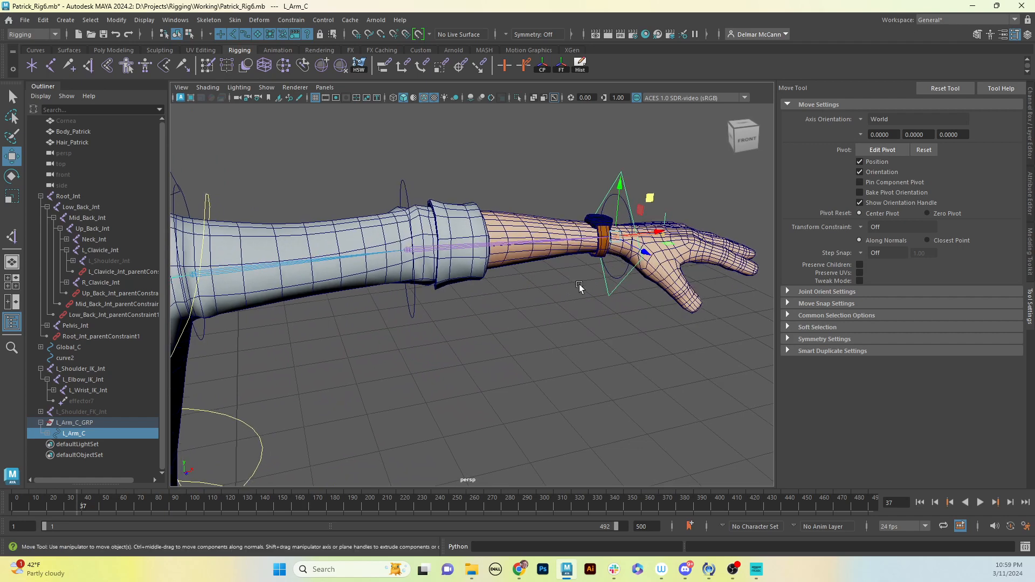
Step: Rotate the L_Elbow_C control -30 degrees about Y to pose the FK forearm
left_click(420, 298)
left_click_drag(419, 299, 434, 347, "alt")
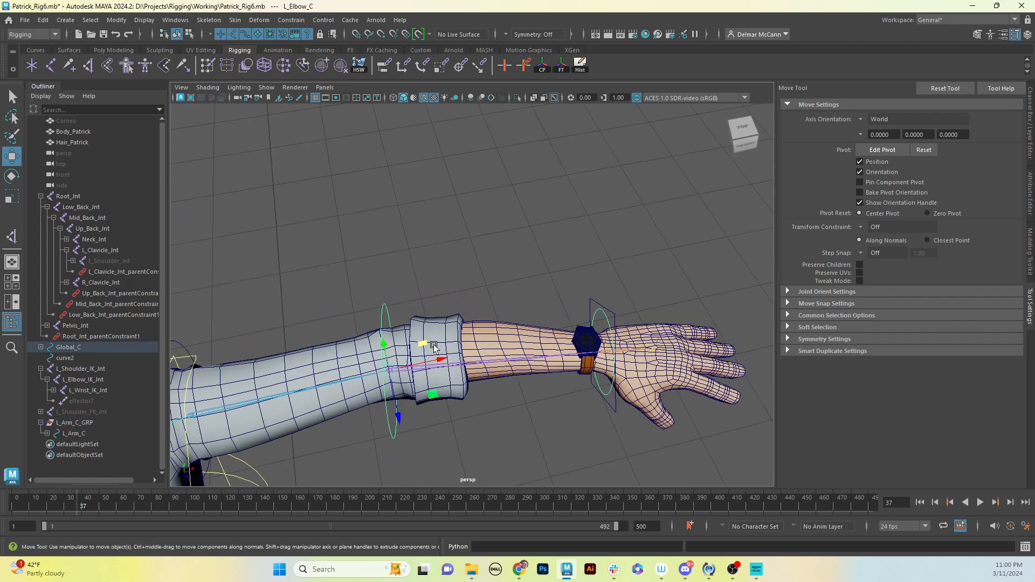
key("e")
left_click_drag(426, 388, 411, 414)
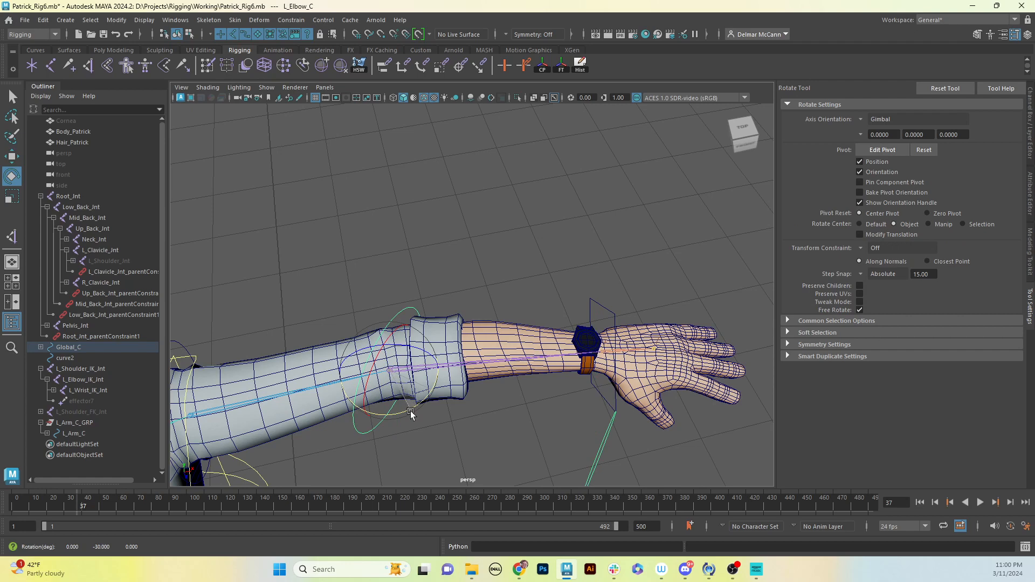
Step: Set the visibility of L_Shoulder_FK_Jnt to on
left_click(81, 412)
left_click(1029, 124)
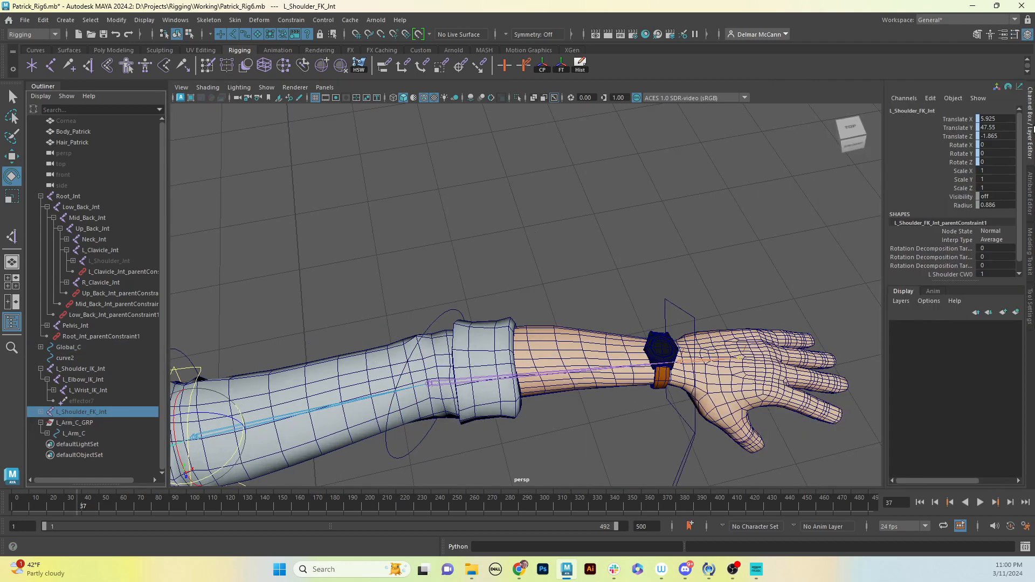
double_click(995, 197)
type("on")
key("Return")
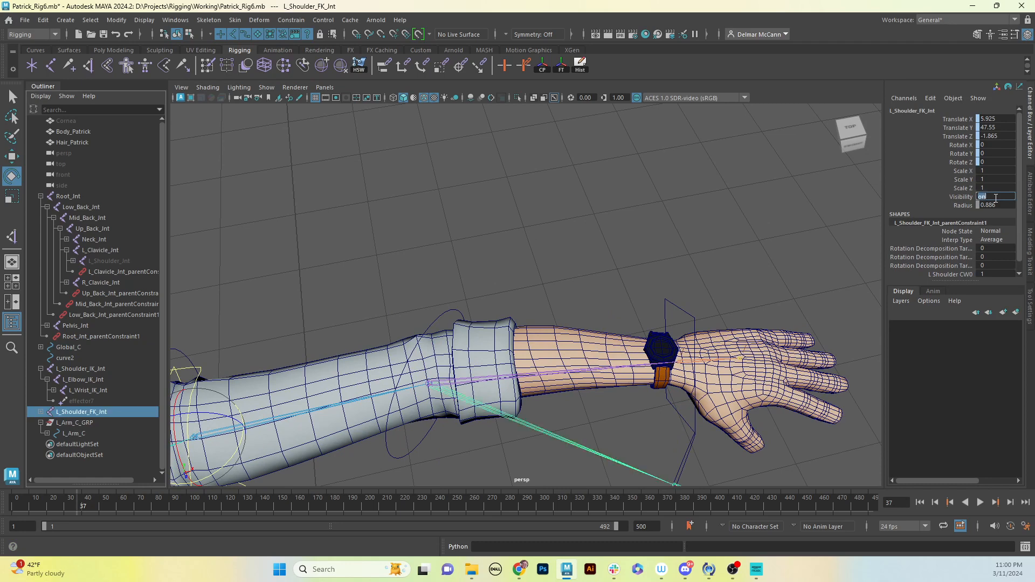
Step: Move the L_Arm_C control toward the body and backward in the XZ plane to bend the IK arm chain
left_click(694, 319)
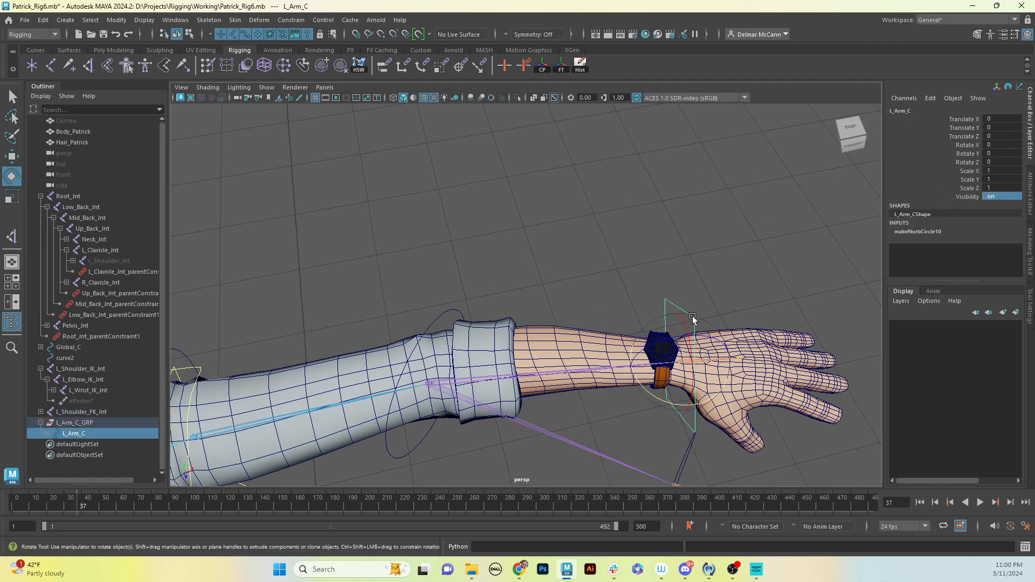
key("w")
left_click_drag(701, 364, 658, 329)
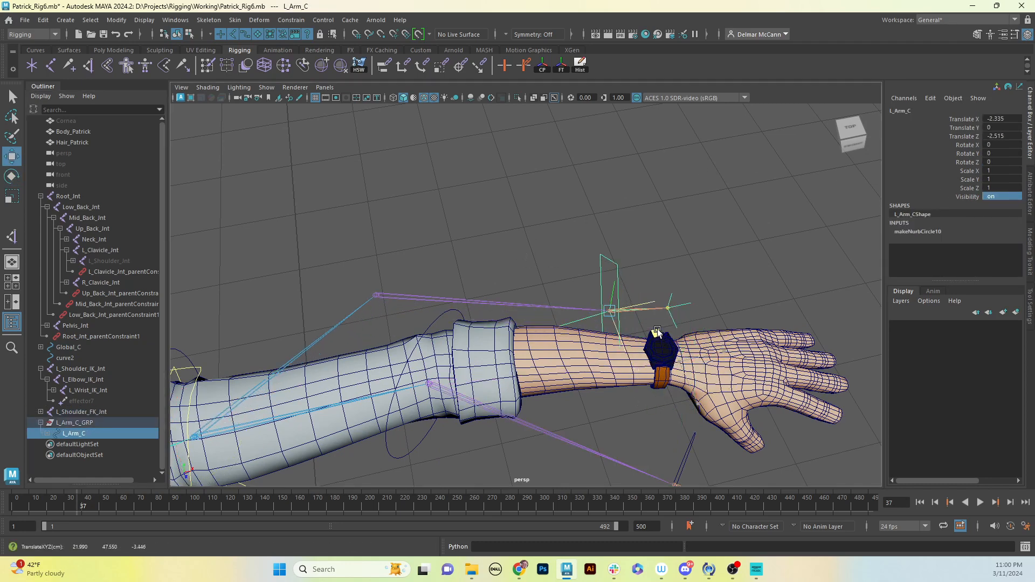
Step: Set the visibility of L_Shoulder_Jnt to on and compare the bind, FK and IK arm chains from several angles
left_click(111, 262)
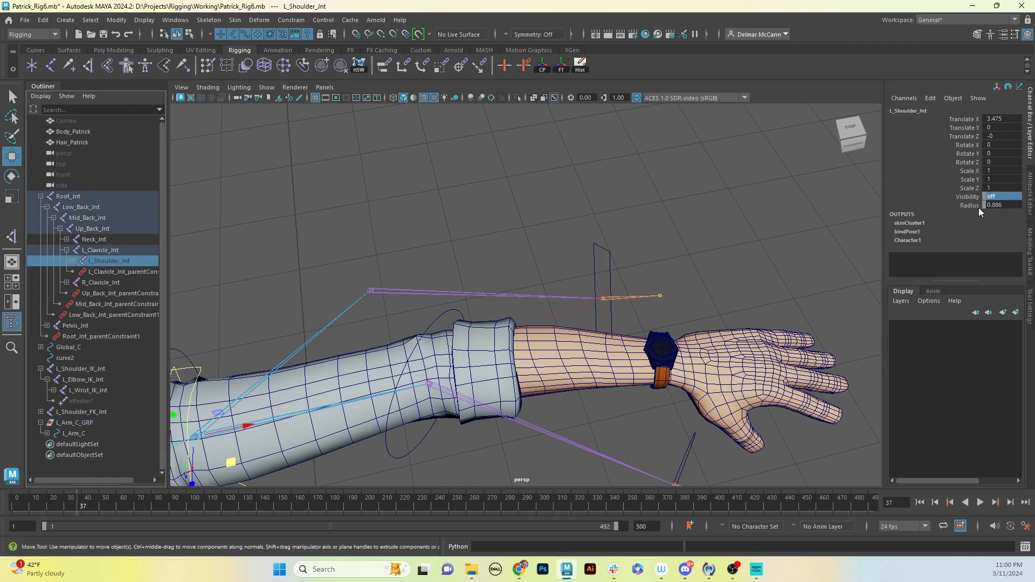
double_click(1003, 195)
type("1")
key("Return")
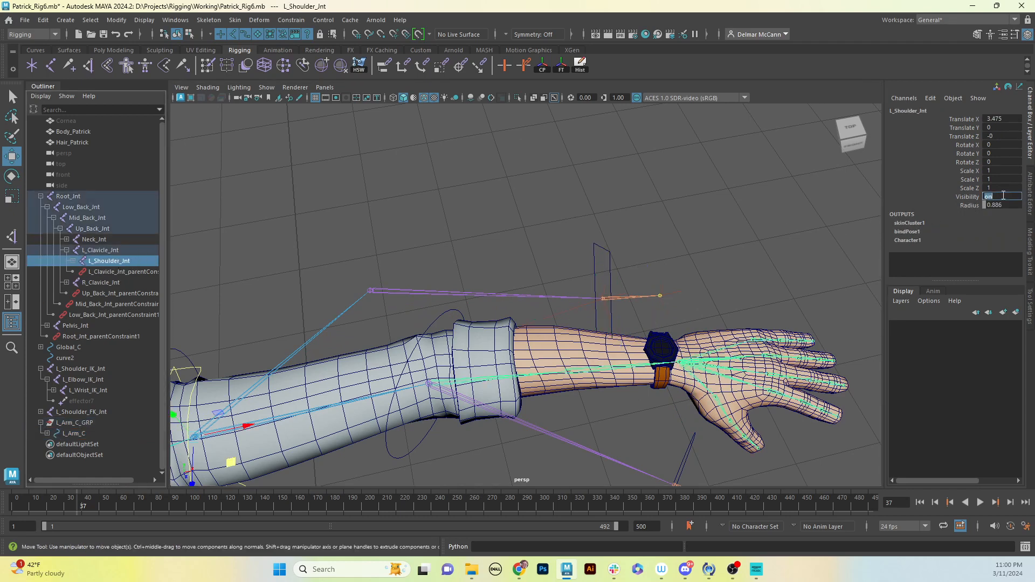
left_click_drag(484, 422, 571, 287, "alt")
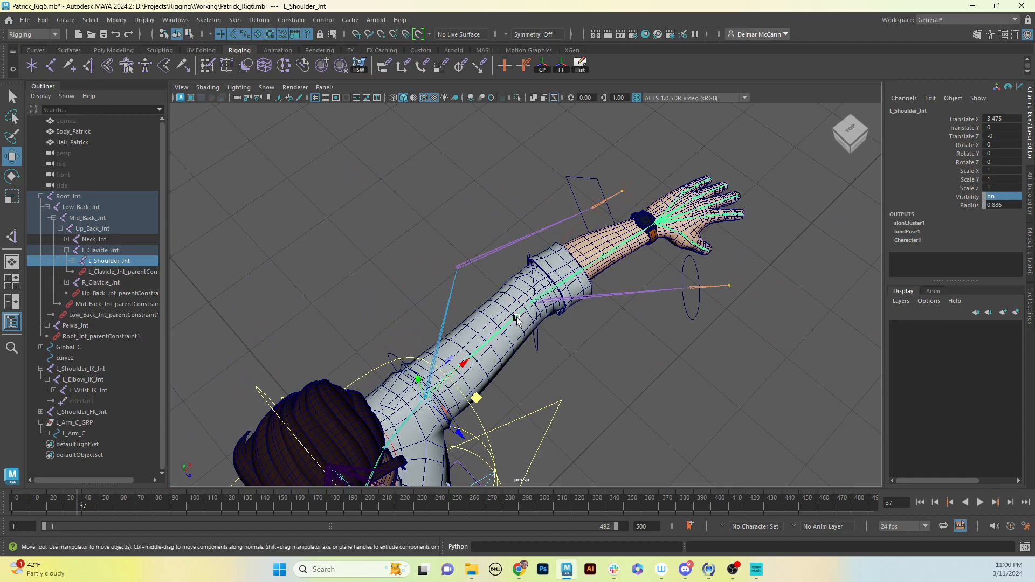
left_click_drag(659, 330, 641, 310, "alt")
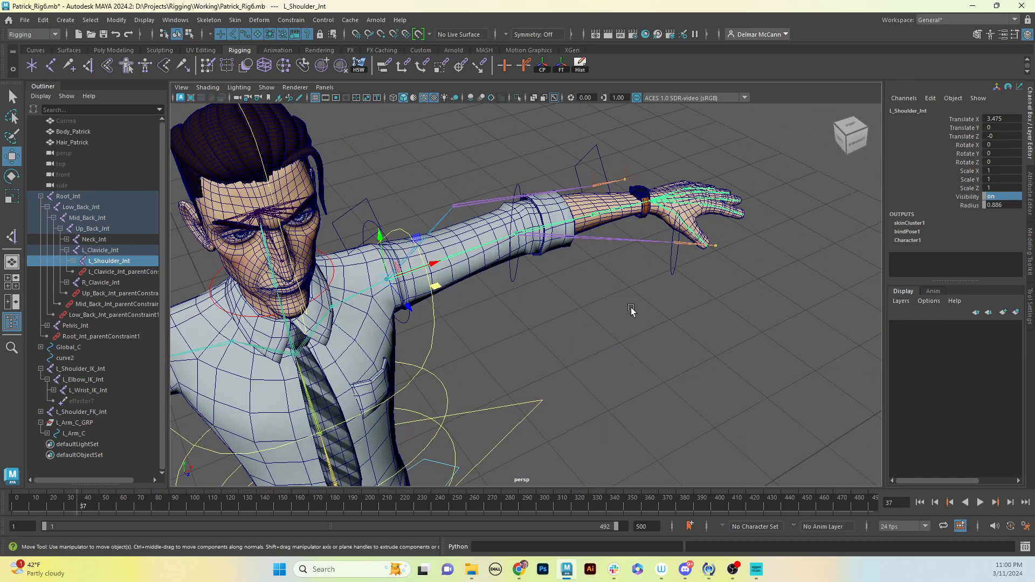
mouse_move(532, 335)
left_mouse_down("alt")
mouse_move(567, 326)
mouse_move(504, 324)
mouse_move(513, 335)
left_mouse_up("alt")
middle_click_drag(513, 335, 552, 326, "alt")
left_click_drag(552, 327, 575, 312, "alt")
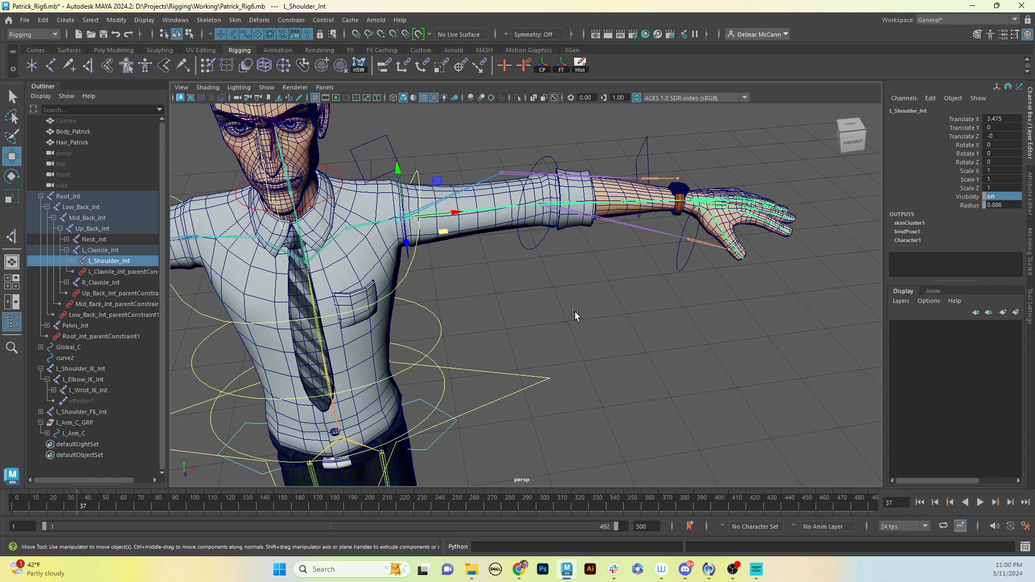
Step: Undo the joint visibility changes, the L_Arm_C move and the L_Elbow_C rotation, then clear the selection
key("ctrl+z")
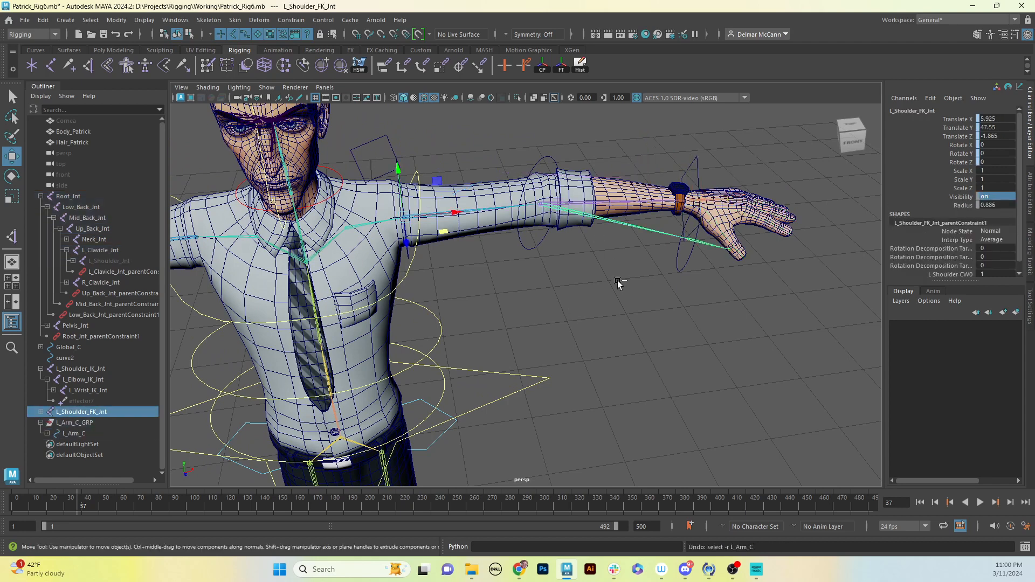
key("ctrl+z")
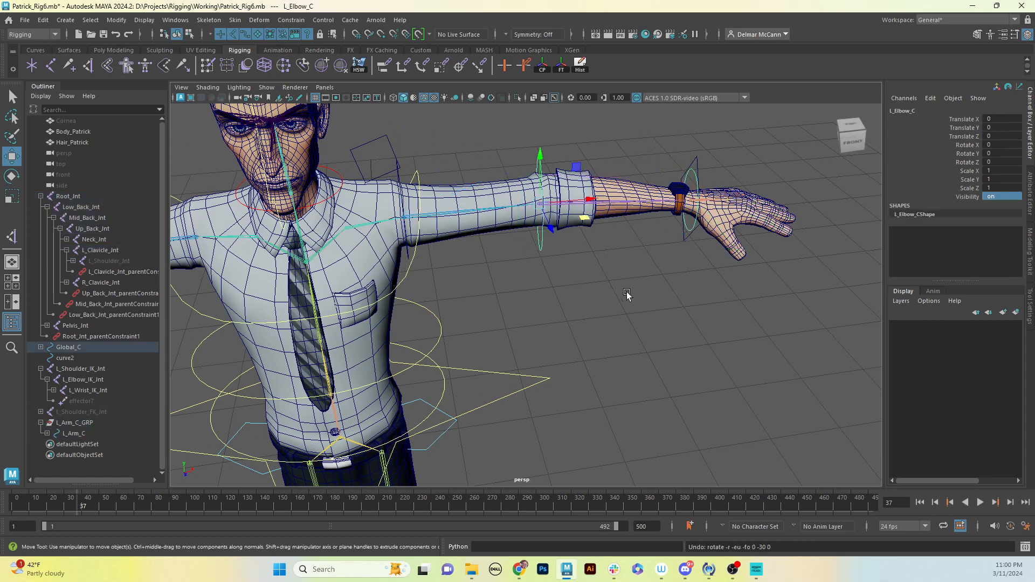
left_click(627, 293)
middle_click_drag(642, 303, 642, 272, "alt")
left_click_drag(680, 270, 556, 286, "alt")
right_click_drag(556, 286, 638, 275, "alt")
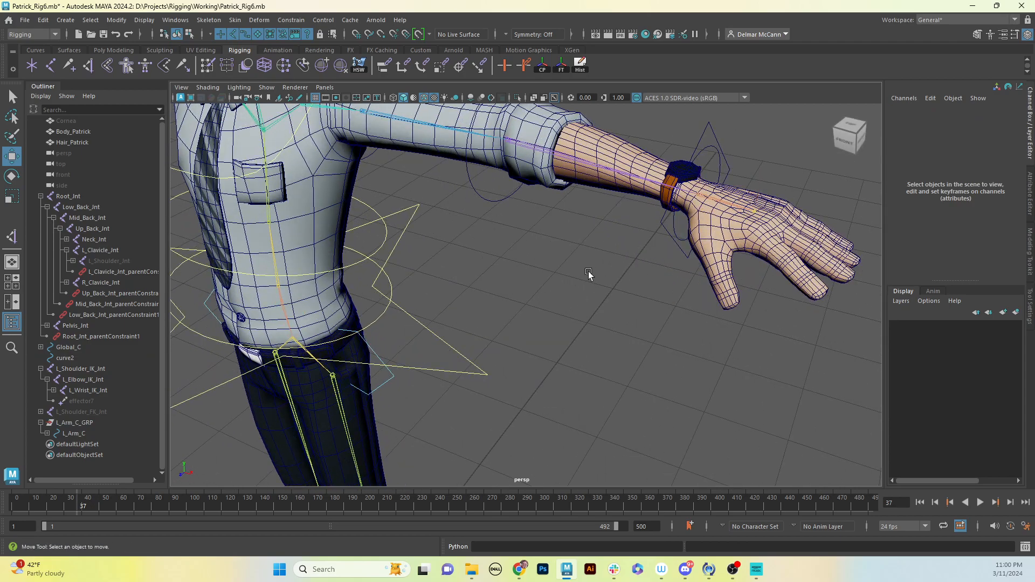
left_click_drag(589, 274, 631, 259, "alt")
right_click_drag(647, 270, 598, 286, "alt")
left_click_drag(556, 298, 586, 270, "alt")
middle_click_drag(571, 274, 666, 248, "alt")
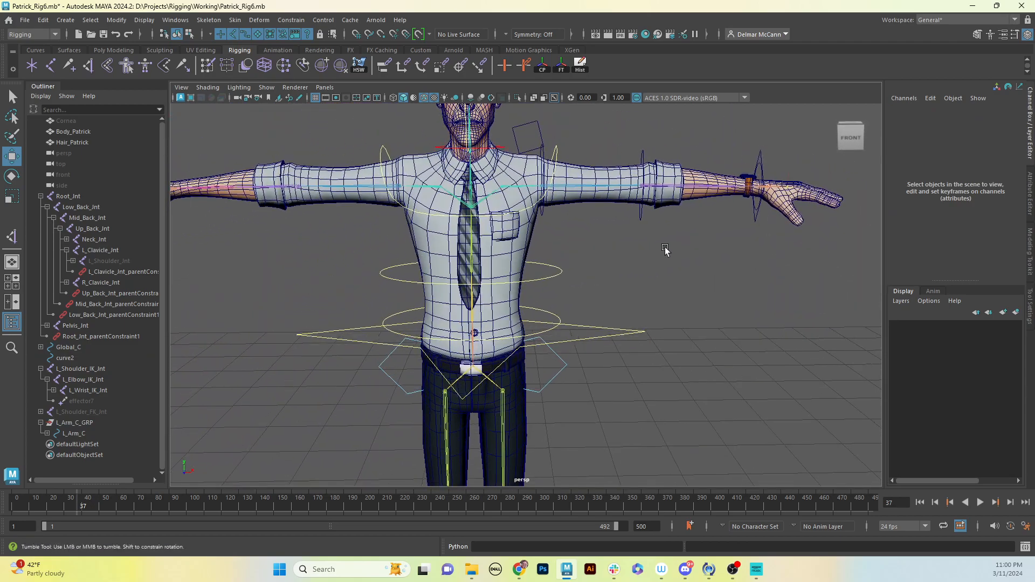
left_click_drag(666, 250, 664, 260, "alt")
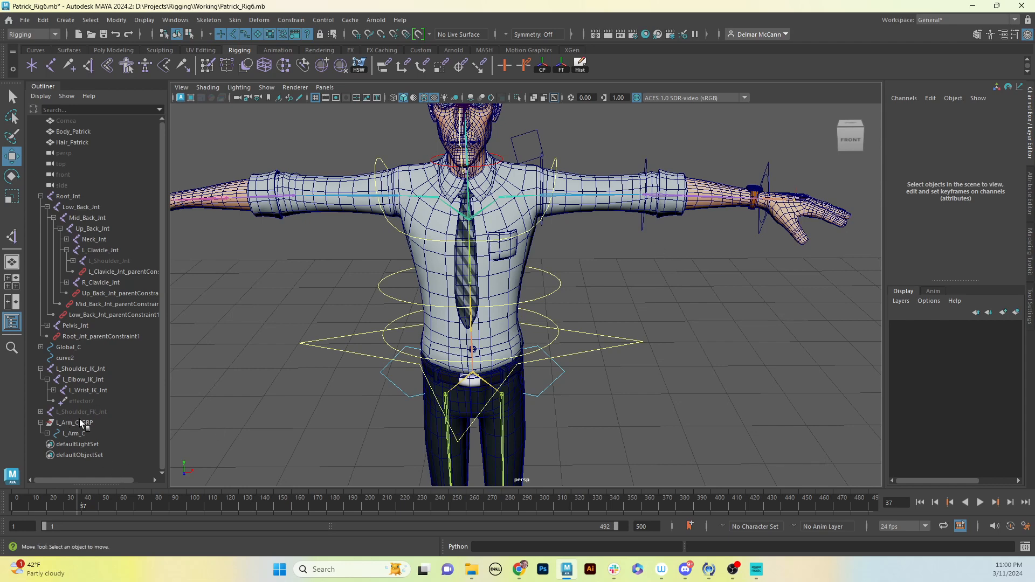
Step: Parent-constrain L_Shoulder_Jnt to both L_Shoulder_FK_Jnt and L_Shoulder_IK_Jnt
left_click(40, 412)
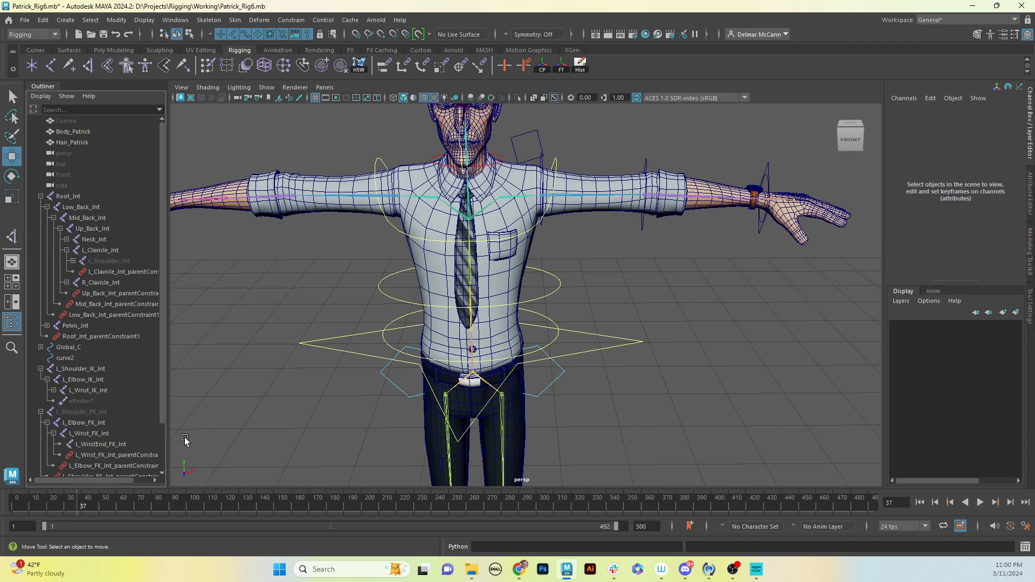
left_click(89, 413)
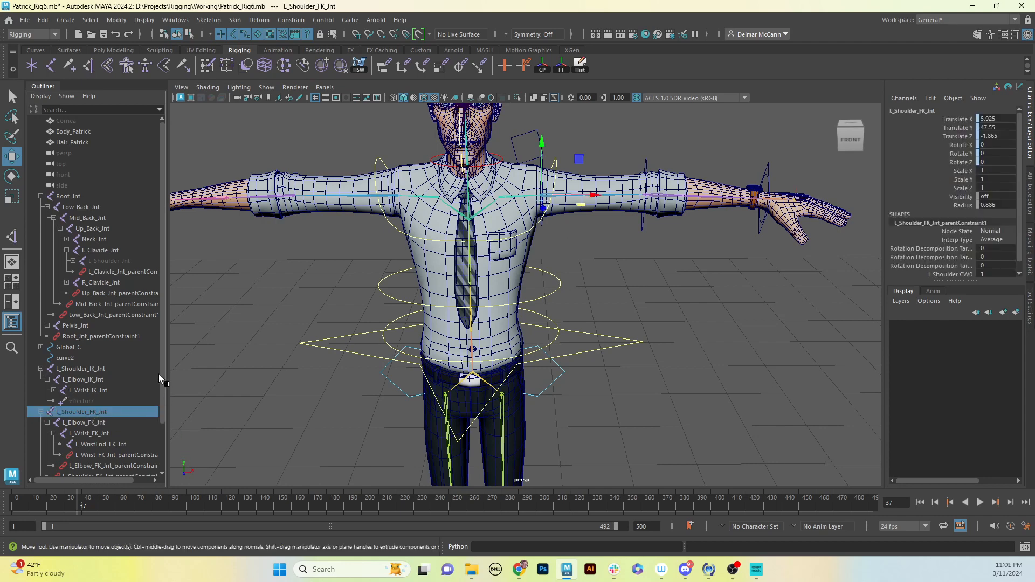
left_click(86, 369, "ctrl")
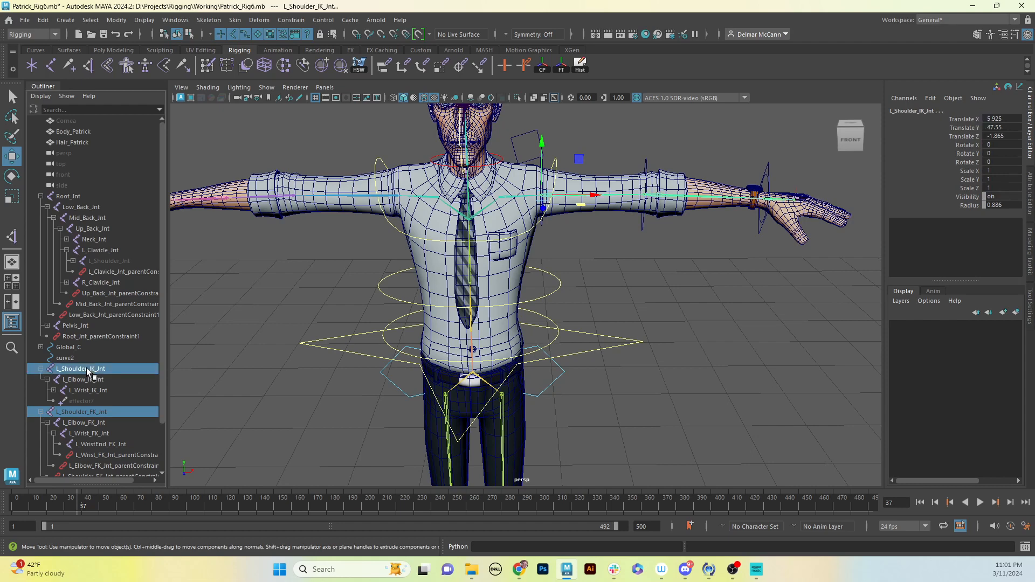
left_click(97, 262, "ctrl")
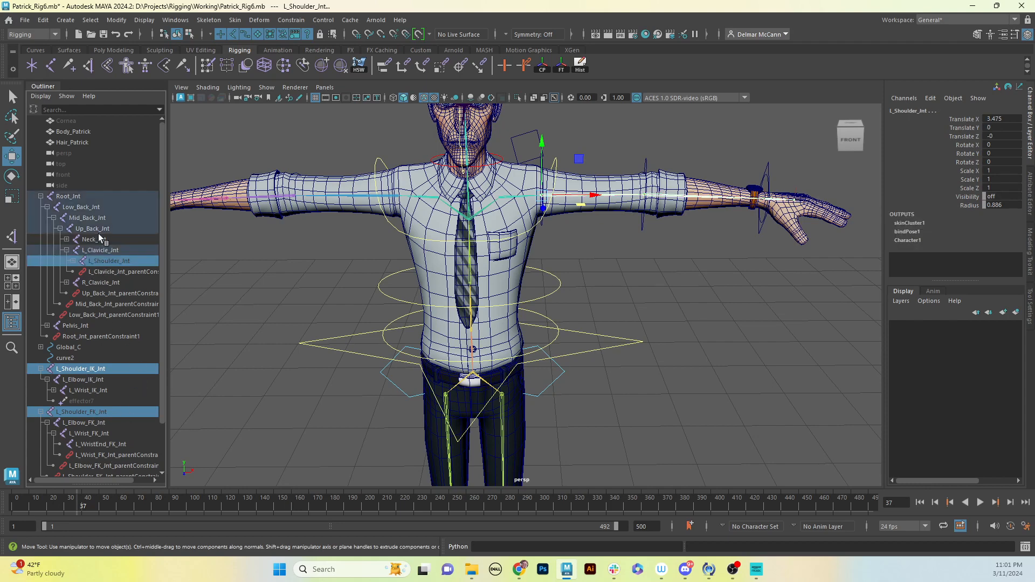
left_click(95, 413)
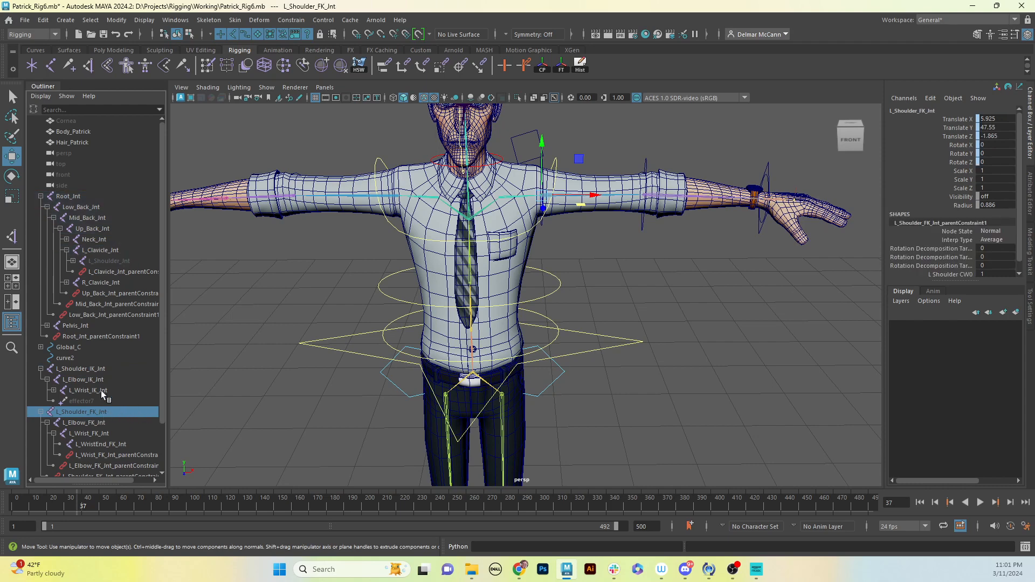
left_click(94, 369, "ctrl")
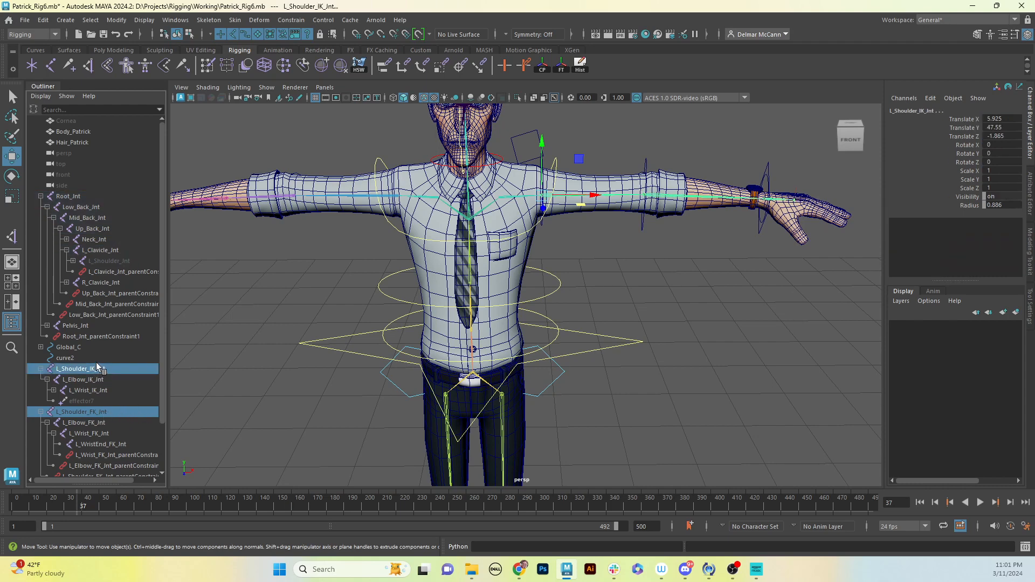
left_click(109, 261, "ctrl")
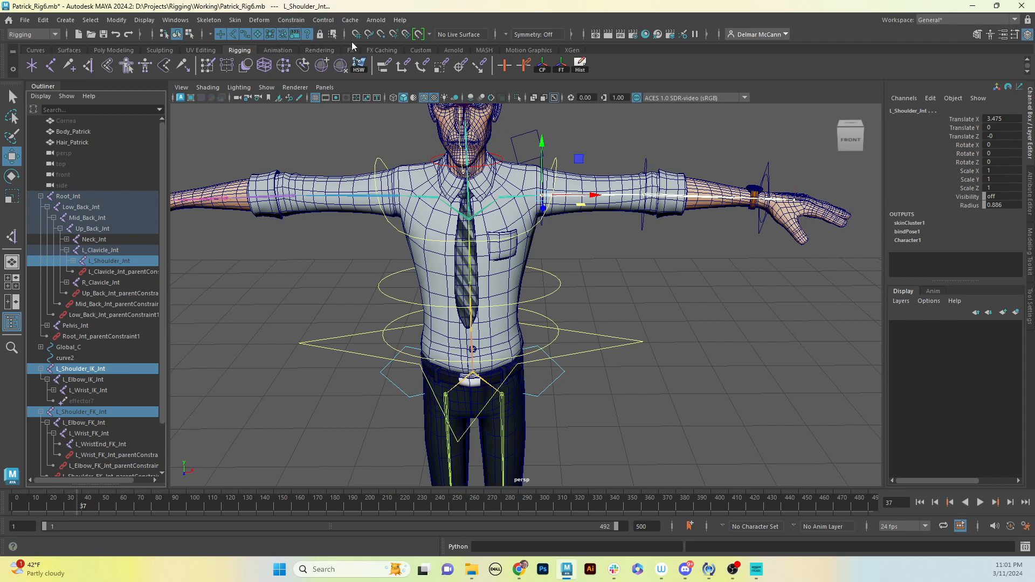
left_click(383, 70)
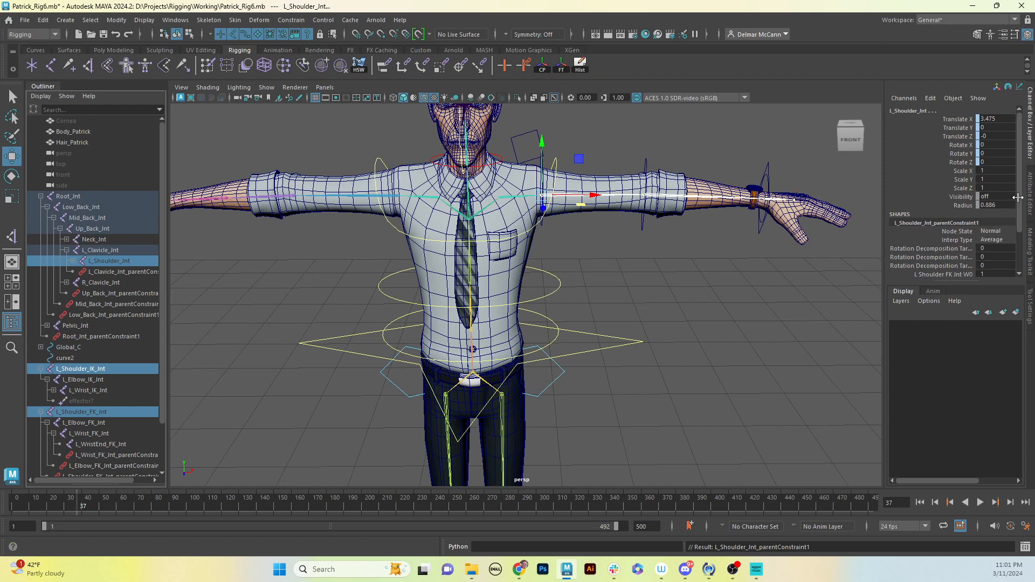
Step: Parent-constrain L_Elbow_Jnt to both L_Elbow_FK_Jnt and L_Elbow_IK_Jnt
left_click_drag(1019, 197, 1020, 226)
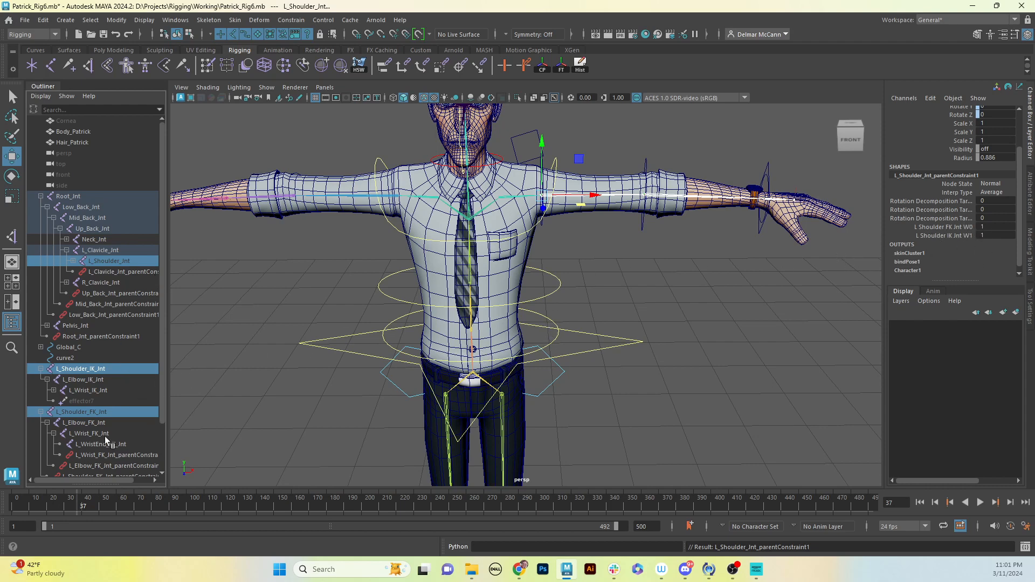
left_click(92, 422)
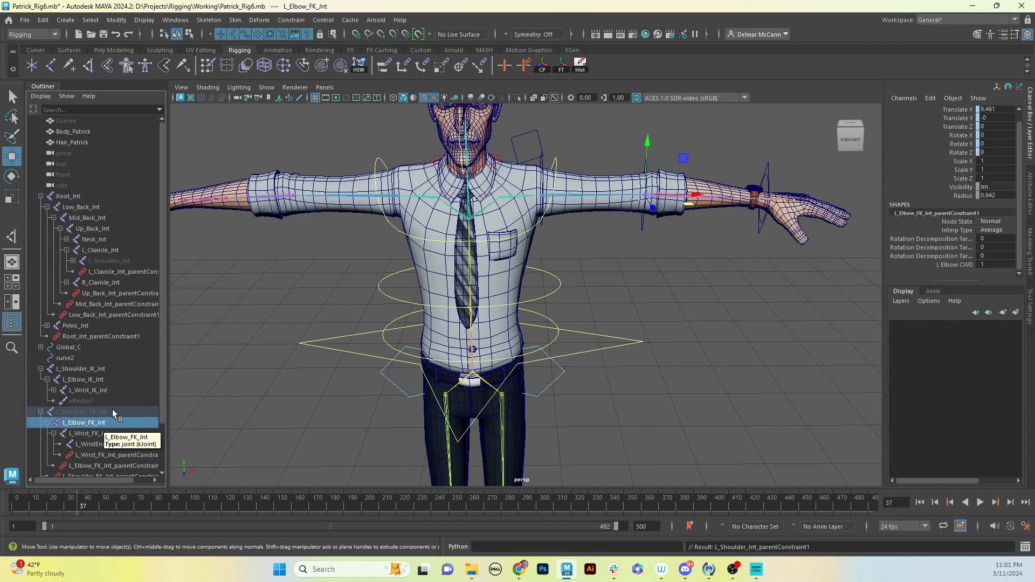
left_click(91, 380, "ctrl")
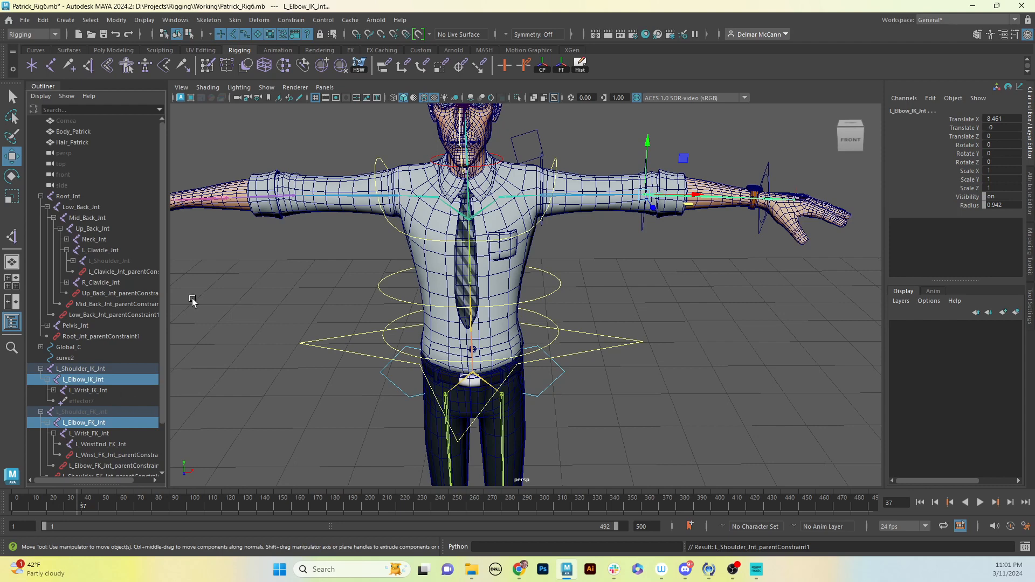
left_click(74, 261)
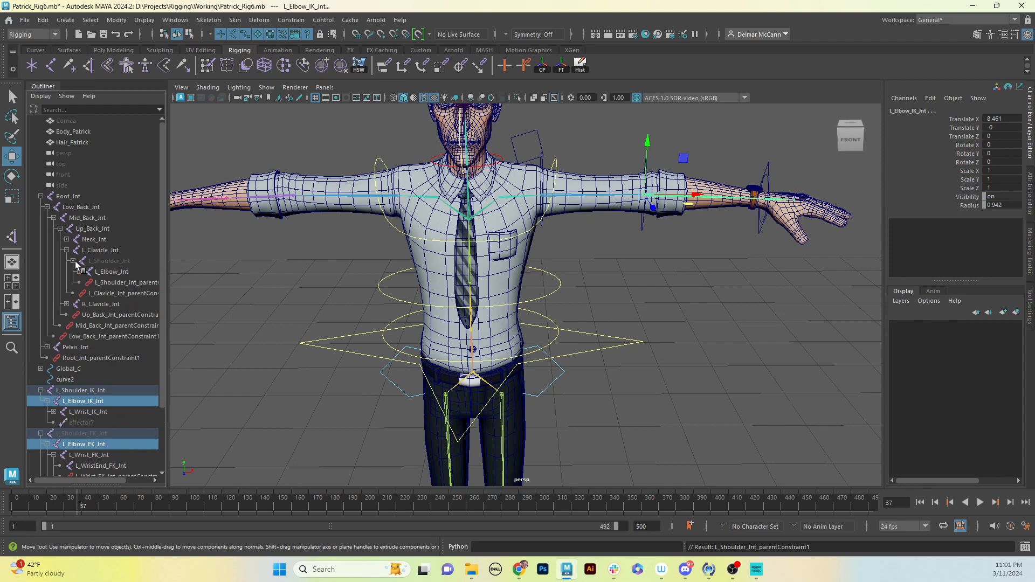
left_click(113, 272, "ctrl")
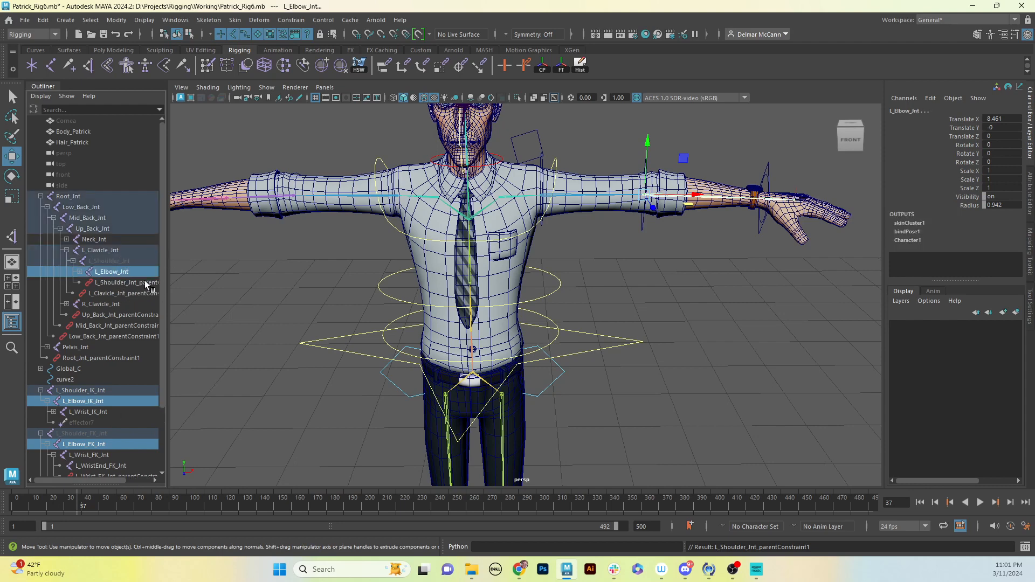
left_click(385, 65)
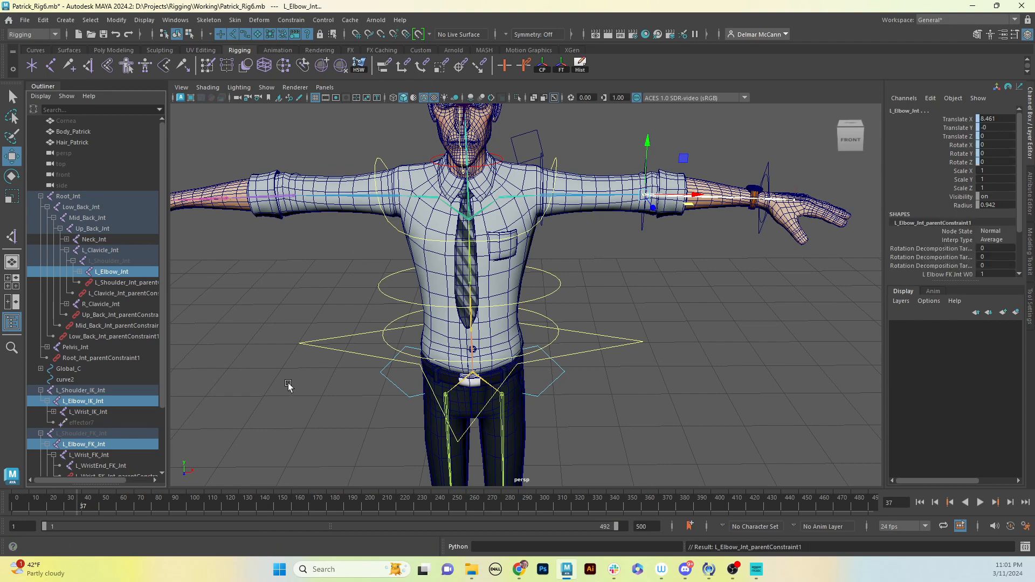
Step: Parent-constrain L_Wrist_Jnt to both L_Wrist_FK_Jnt and L_Wrist_IK_Jnt
middle_click_drag(290, 387, 351, 301, "alt")
left_click_drag(162, 360, 163, 388)
left_click(102, 412)
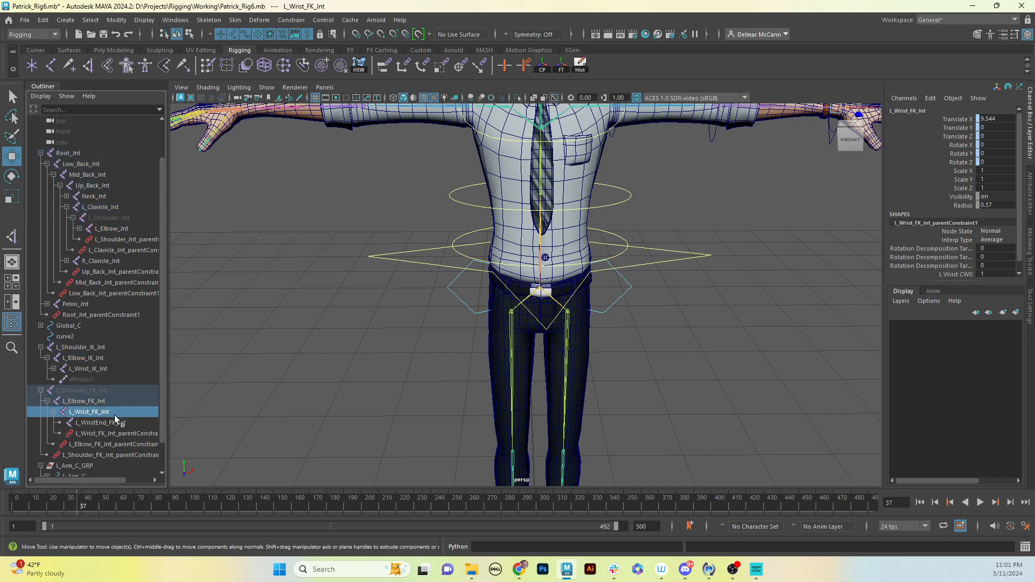
left_click(99, 370, "ctrl")
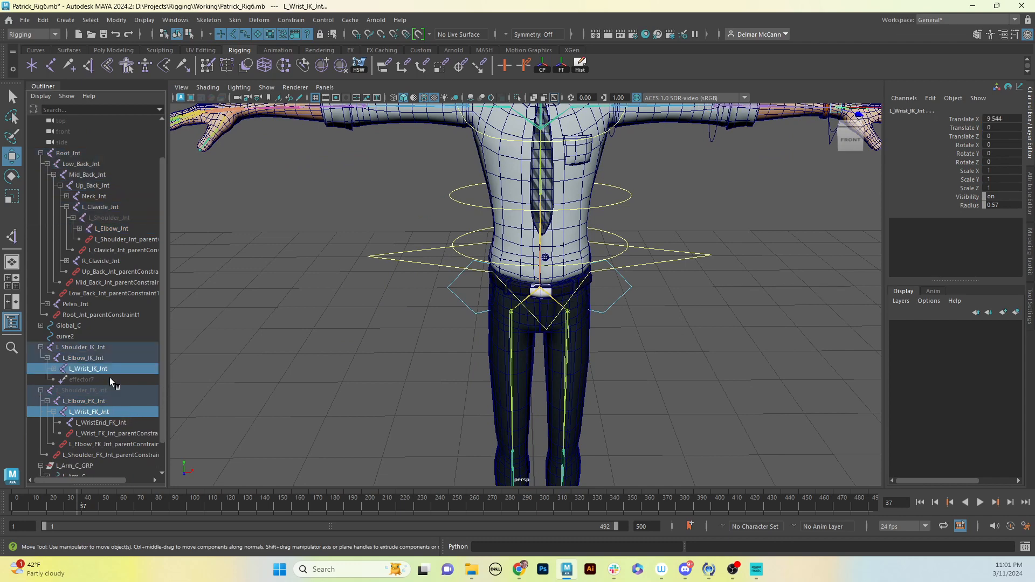
left_click(79, 229)
left_click(85, 240)
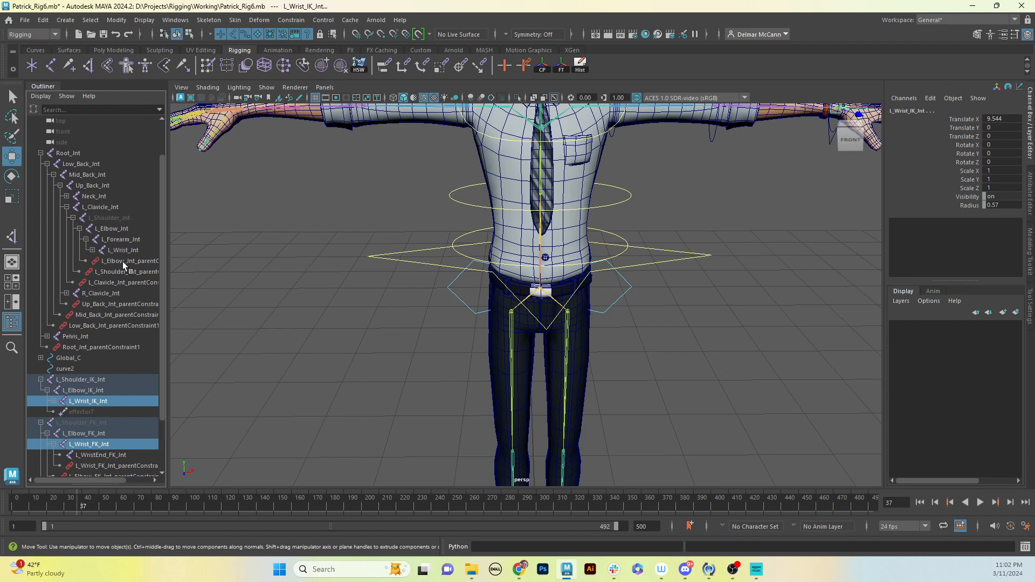
left_click(125, 249, "ctrl")
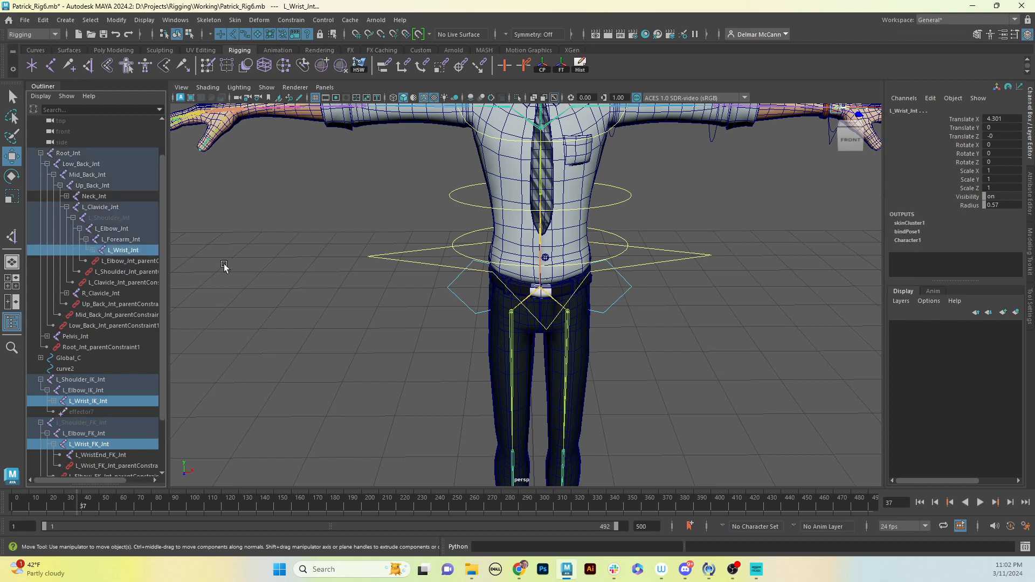
left_click_drag(289, 297, 327, 261, "alt")
scroll(328, 261, "down", 6)
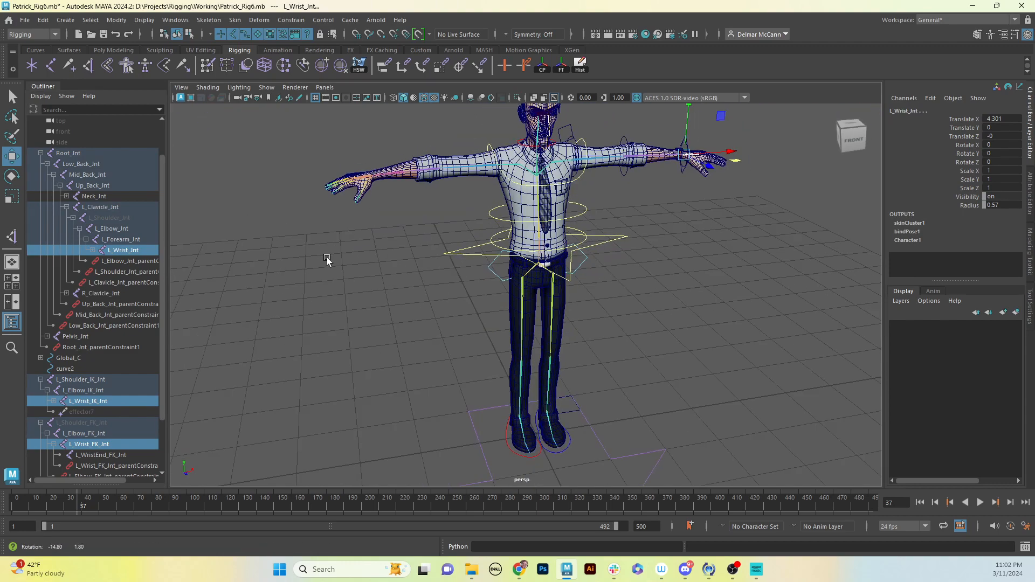
left_click_drag(393, 249, 412, 255, "alt")
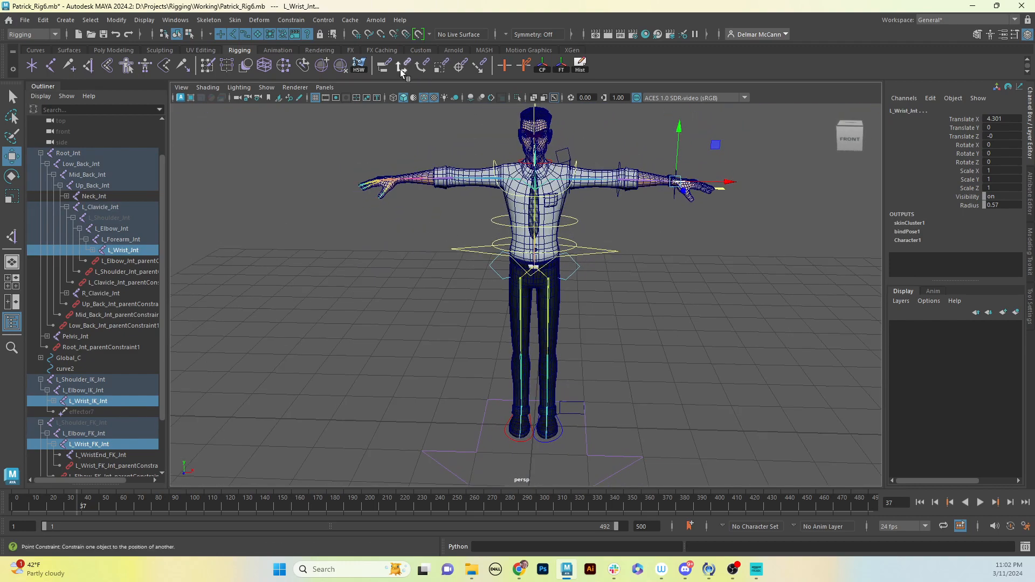
left_click(384, 67)
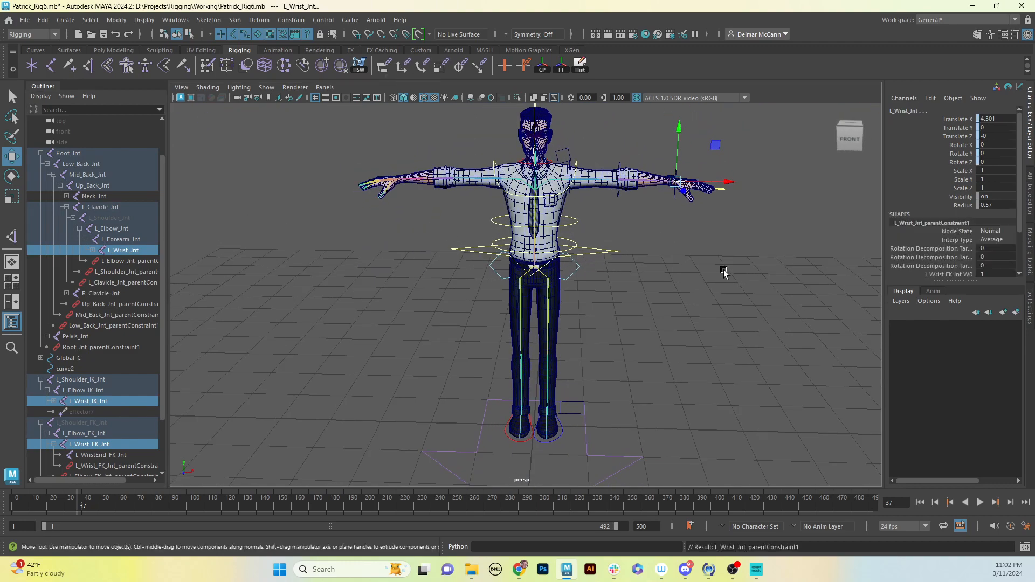
Step: Rotate the L_Shoulder_C control to -45 degrees in Z to test how the constrained left arm follows
scroll(723, 272, "up", 5)
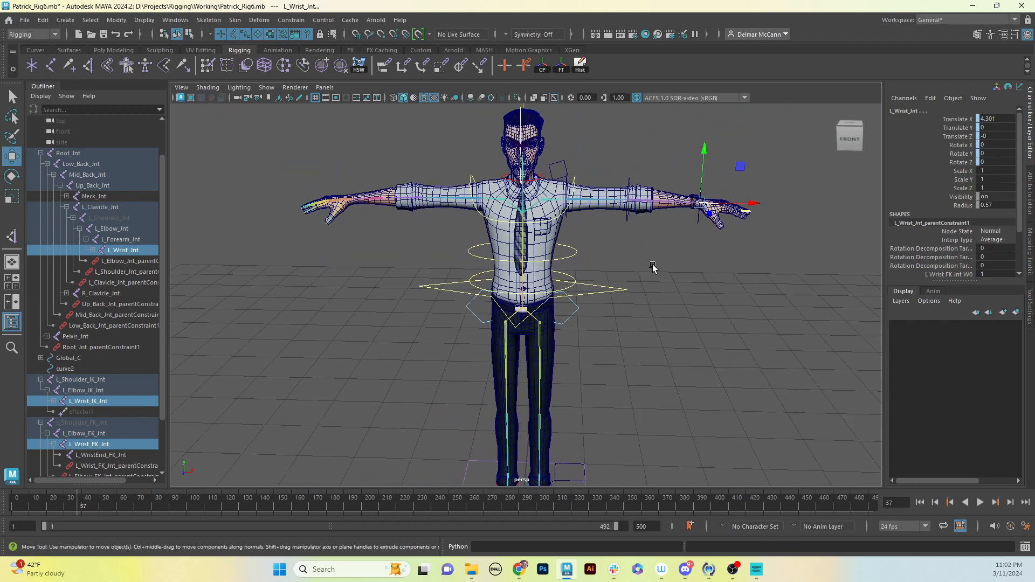
scroll(653, 267, "up", 5)
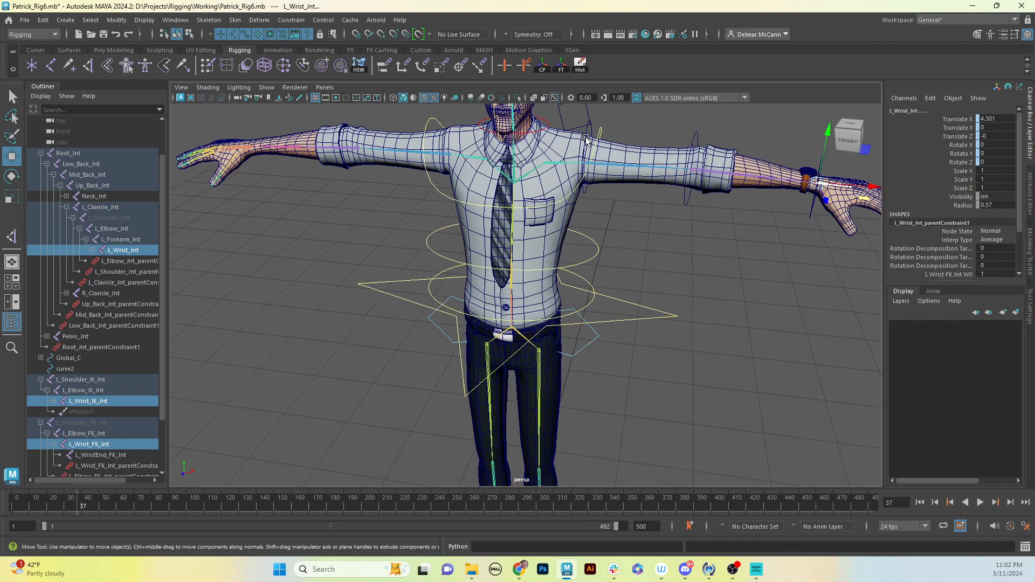
left_click(585, 139)
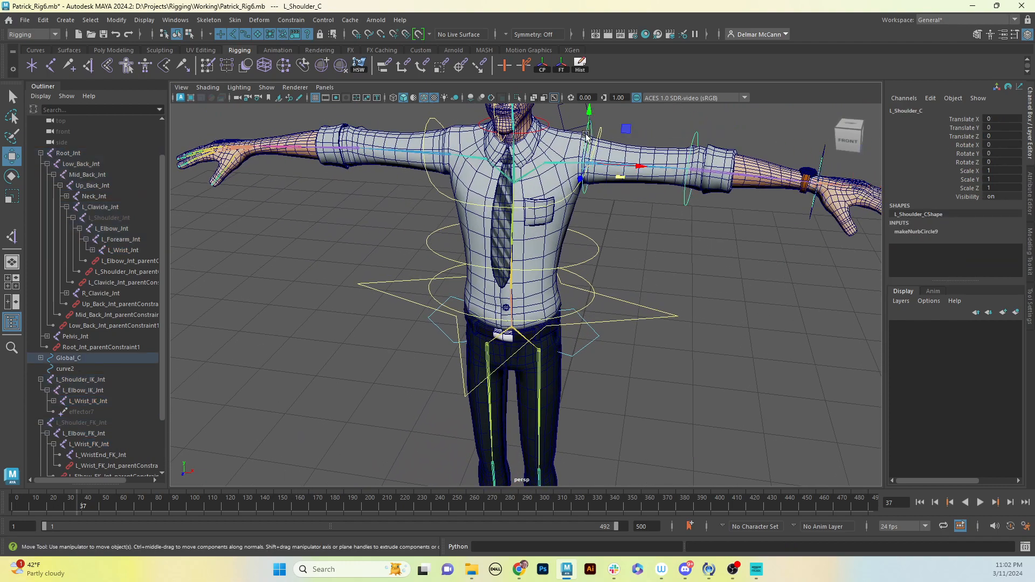
key("e")
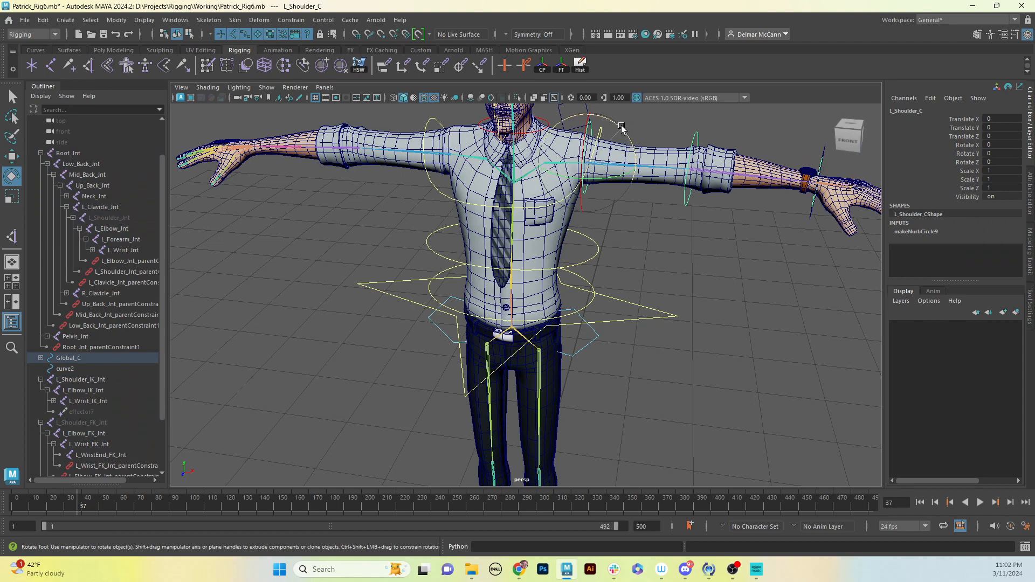
left_click_drag(623, 134, 646, 161)
left_click_drag(693, 238, 715, 218, "alt")
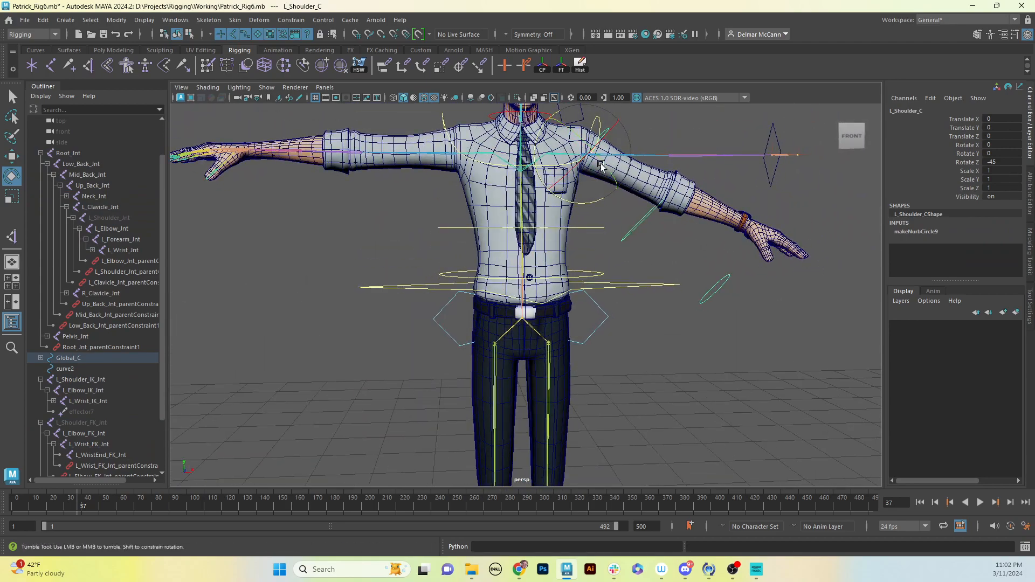
left_click_drag(598, 159, 582, 166, "alt")
Step: Set the visibility of the bind joint L_Shoulder_Jnt to on
left_click(122, 218)
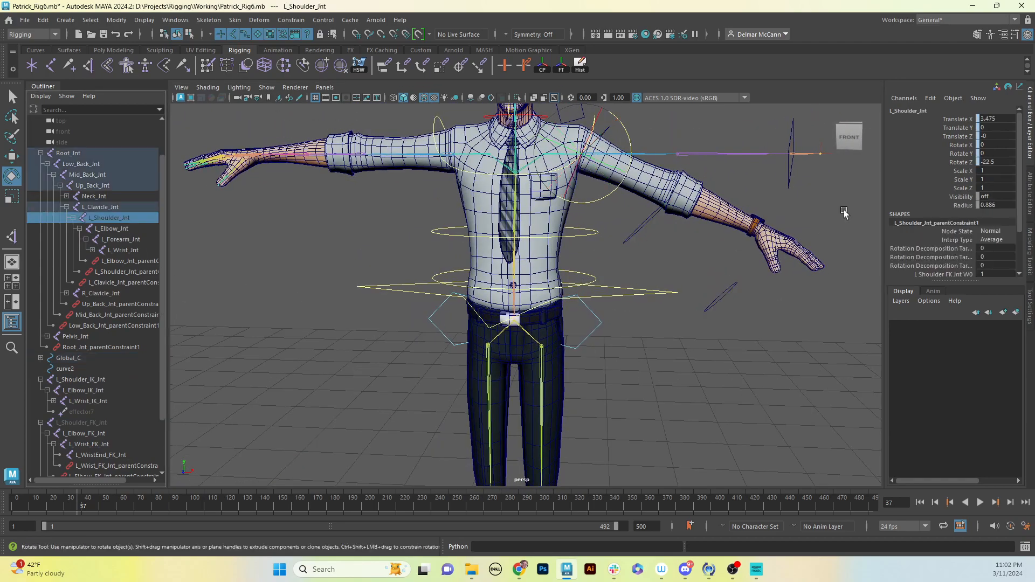
left_click(996, 196)
type("1")
key("Return")
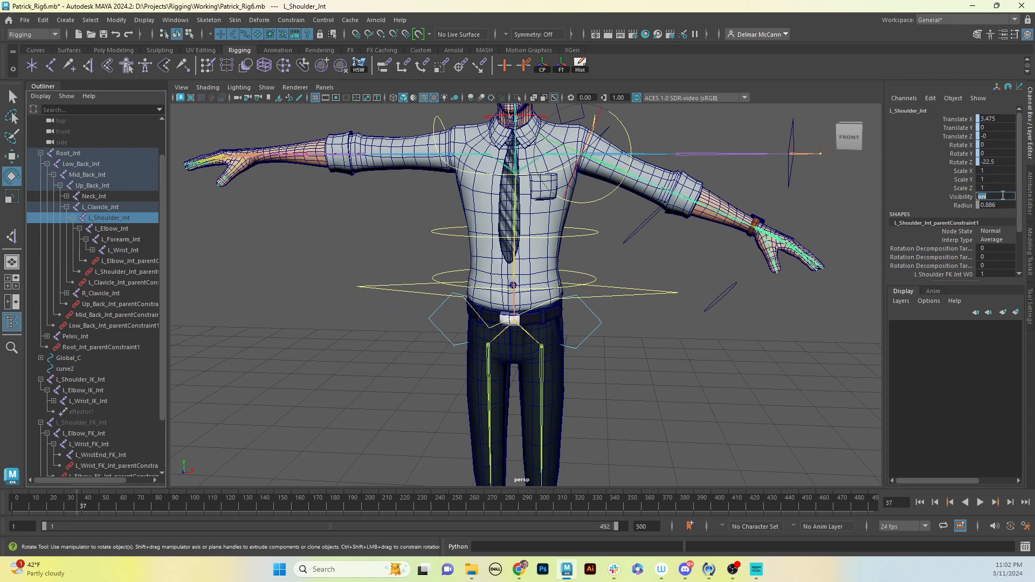
left_click_drag(620, 312, 665, 293, "alt")
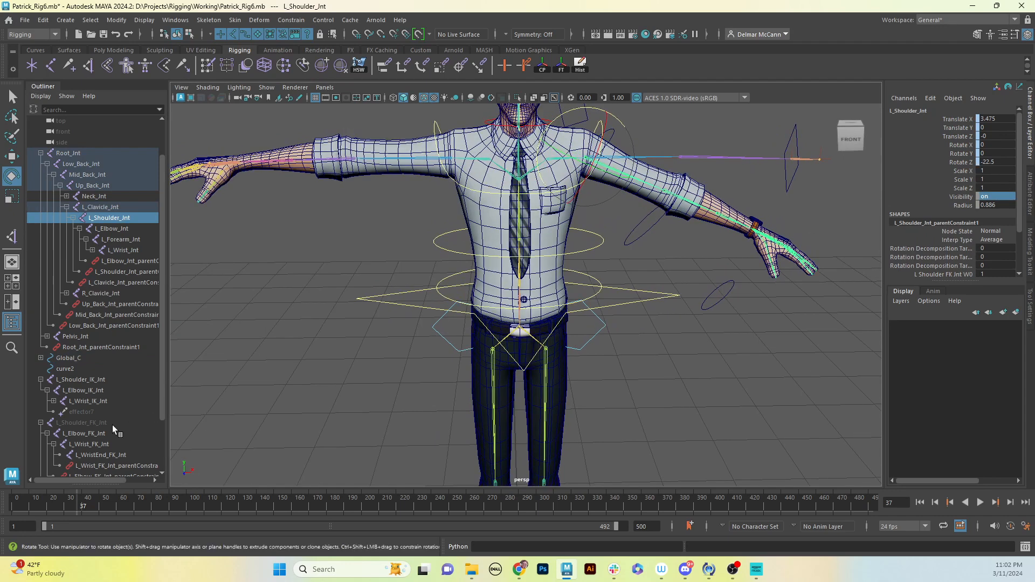
Step: Set the visibility of L_Shoulder_FK_Jnt to on and compare the FK, IK and bind arm chains from several angles
left_click(94, 423)
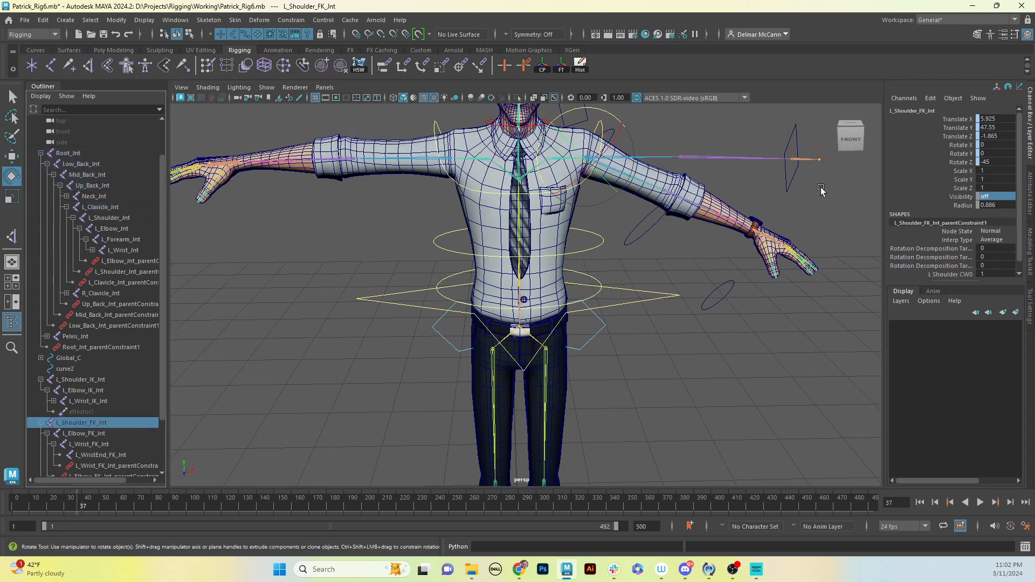
left_click(997, 196)
type("1")
key("Return")
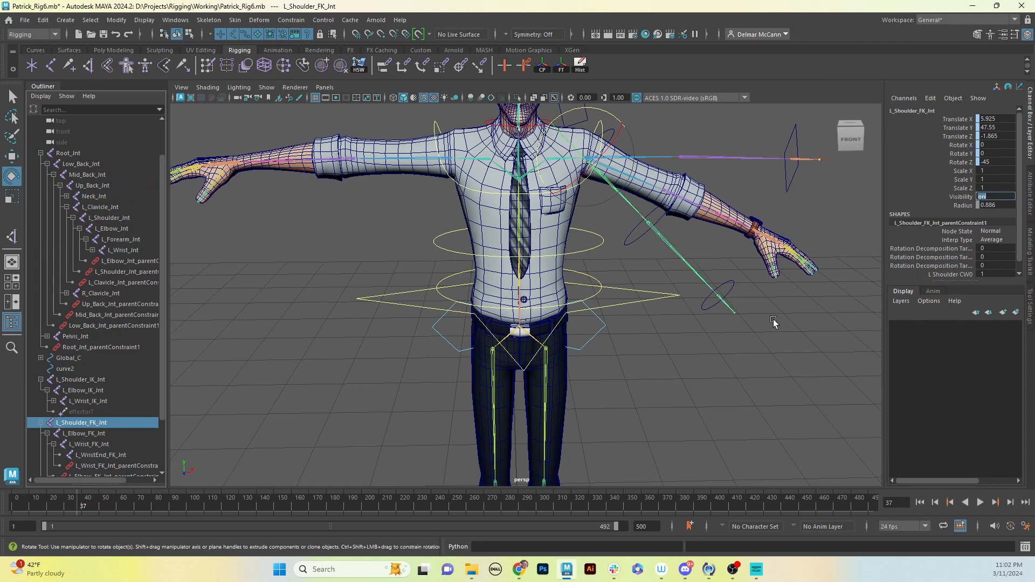
left_click_drag(774, 323, 740, 285, "alt")
left_click_drag(684, 247, 647, 220, "alt")
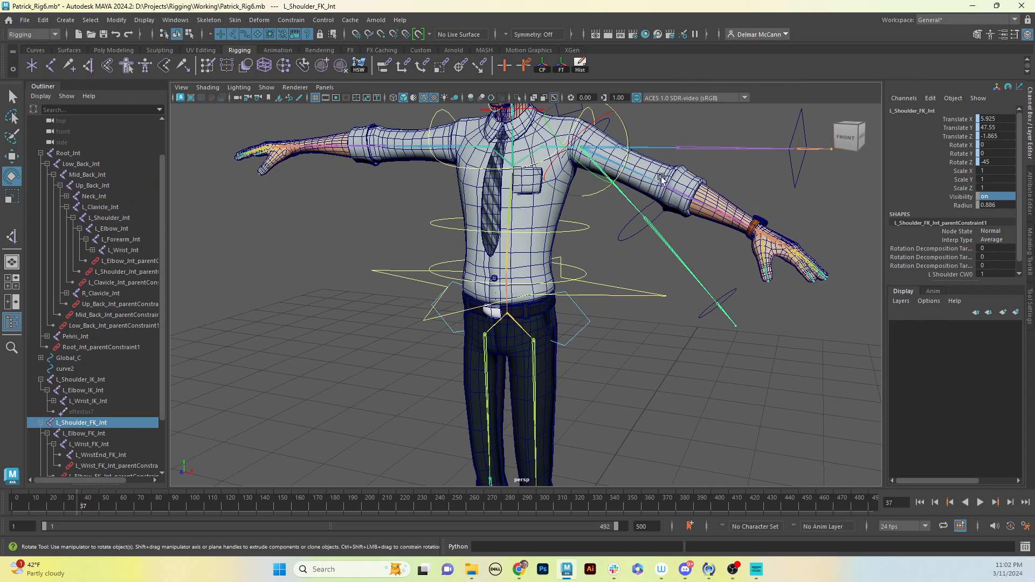
mouse_move(682, 221)
left_mouse_down("alt")
mouse_move(693, 233)
mouse_move(695, 215)
mouse_move(699, 242)
mouse_move(701, 218)
left_mouse_up("alt")
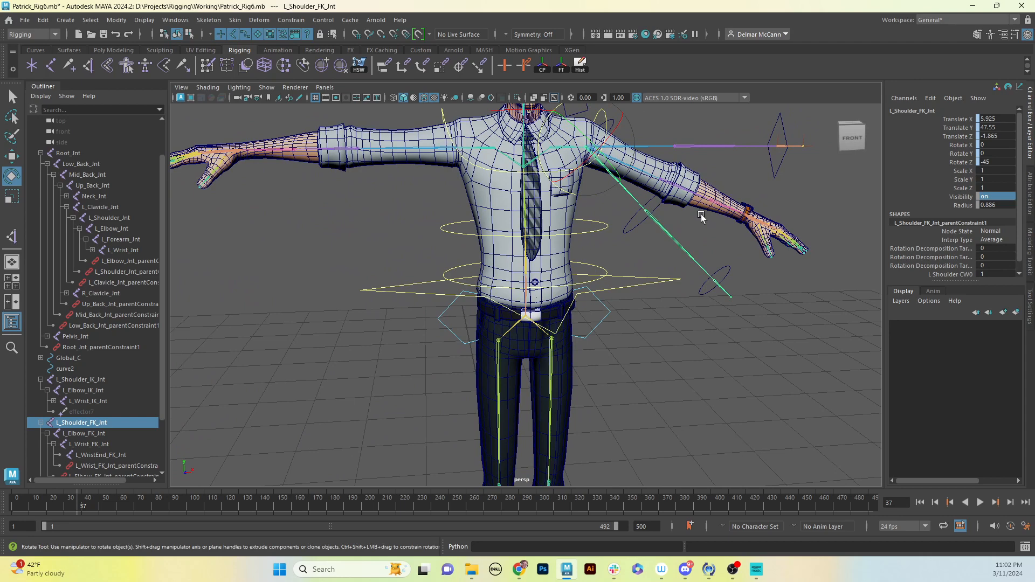
left_click_drag(736, 256, 655, 233, "alt")
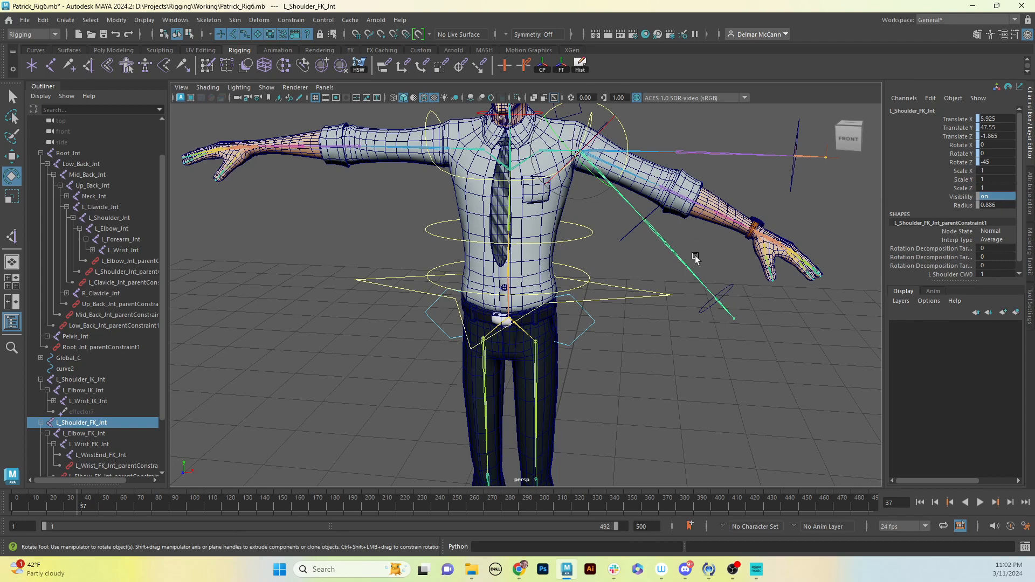
left_click_drag(764, 267, 797, 302, "alt")
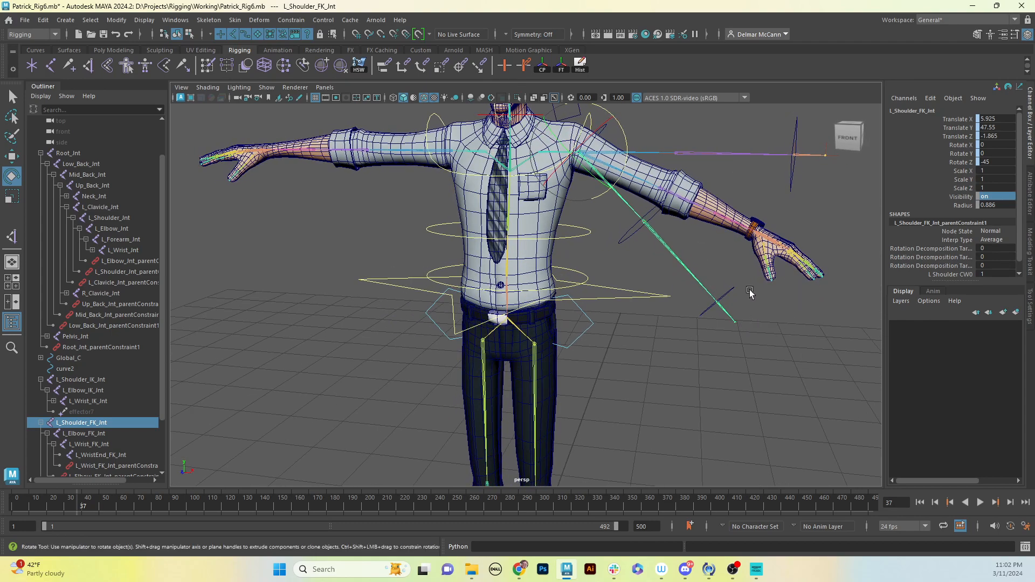
Step: Undo the shoulder joint visibility changes and the L_Shoulder_C rotation
key("ctrl+z")
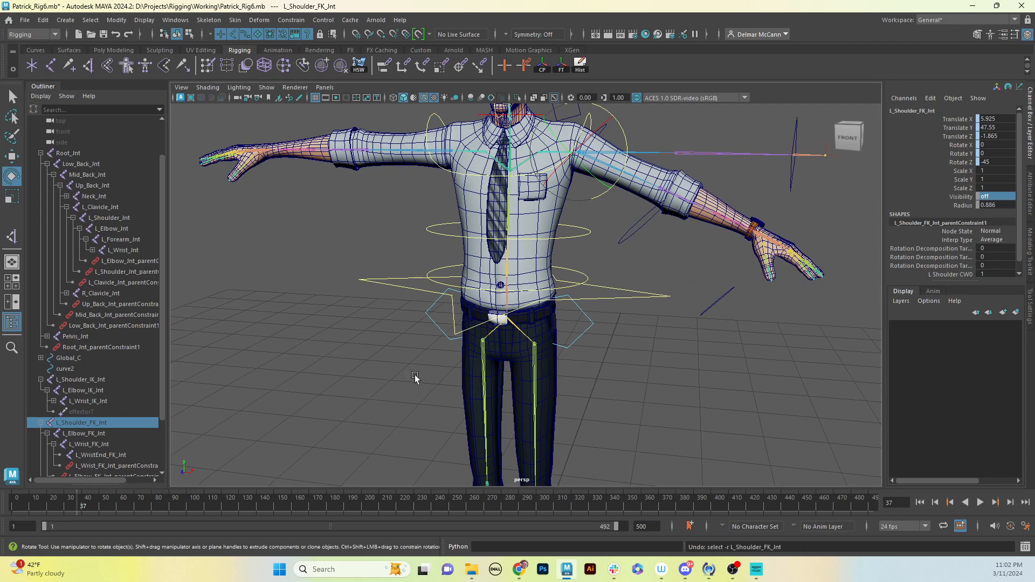
key("ctrl+z")
key("ctrl+z")
key("ctrl+z")
key("ctrl+z")
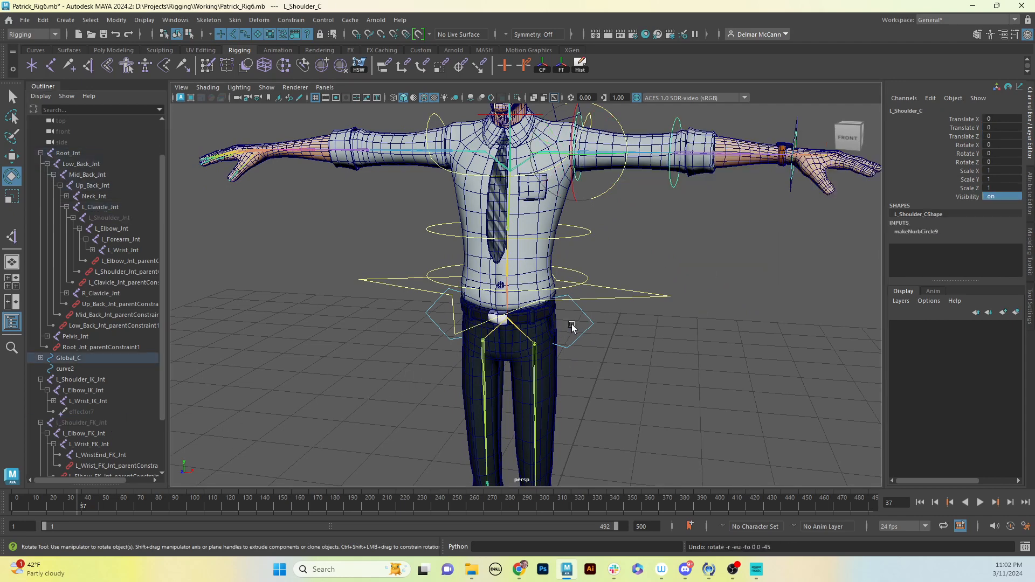
left_click_drag(785, 275, 739, 308, "alt")
middle_click_drag(723, 279, 727, 297, "alt")
left_click_drag(727, 296, 713, 291, "alt")
right_click_drag(654, 286, 746, 270, "alt")
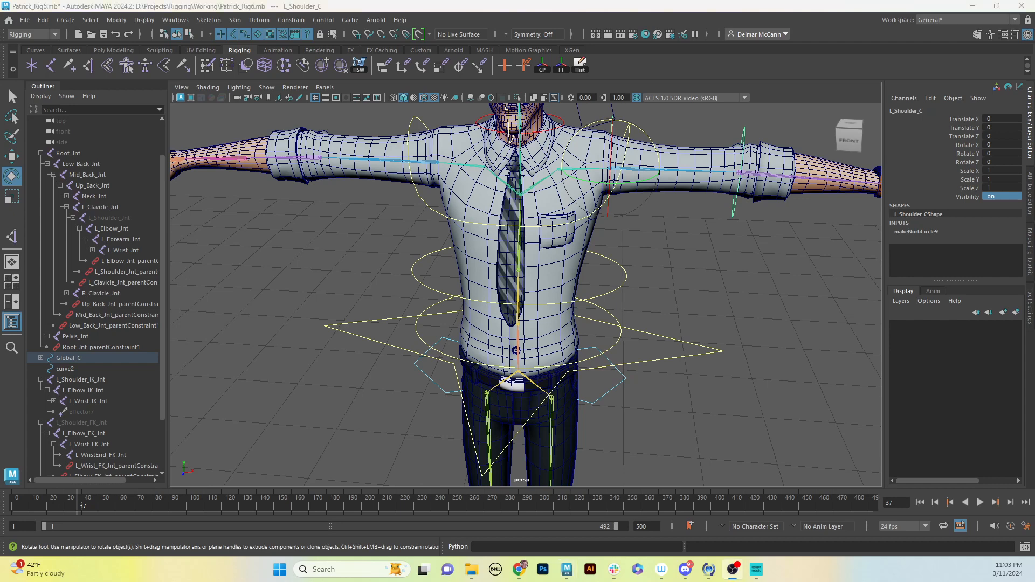
middle_click_drag(737, 260, 650, 294, "alt")
left_click_drag(650, 294, 643, 291, "alt")
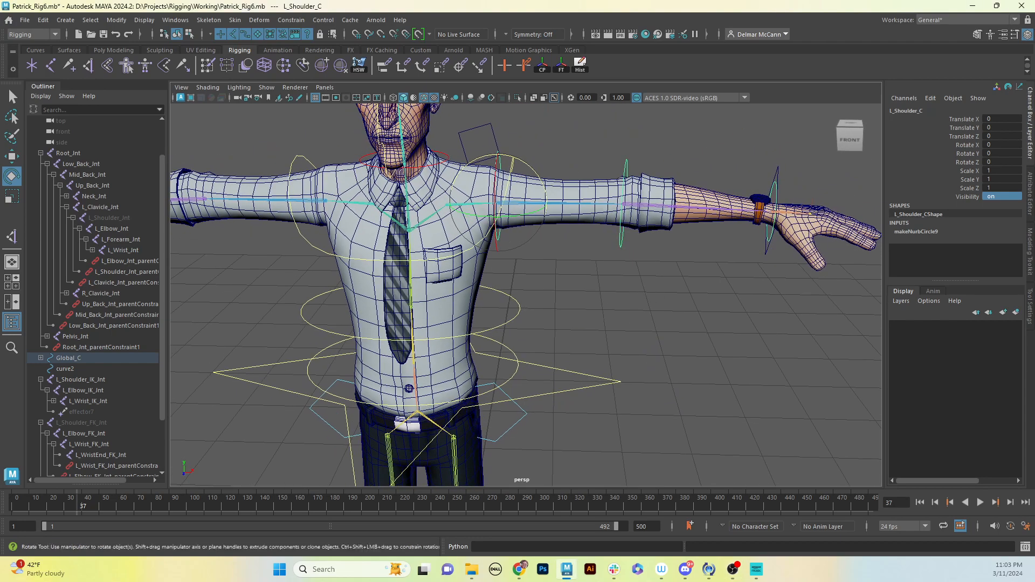